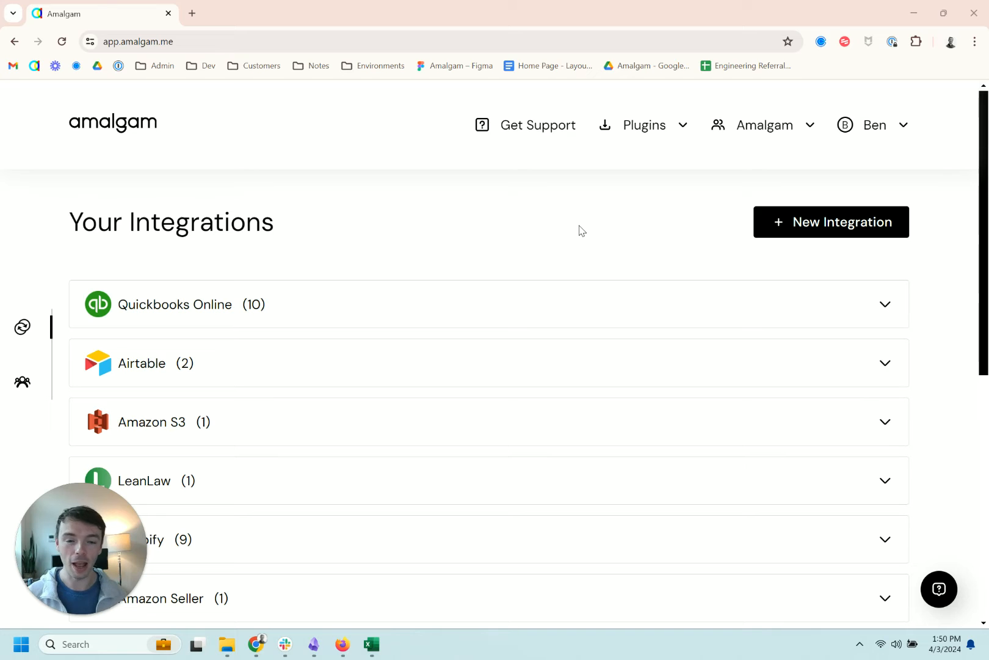
Start a new Shopify integration in Amalgam and proceed to Shopify to authorise it
click(810, 226)
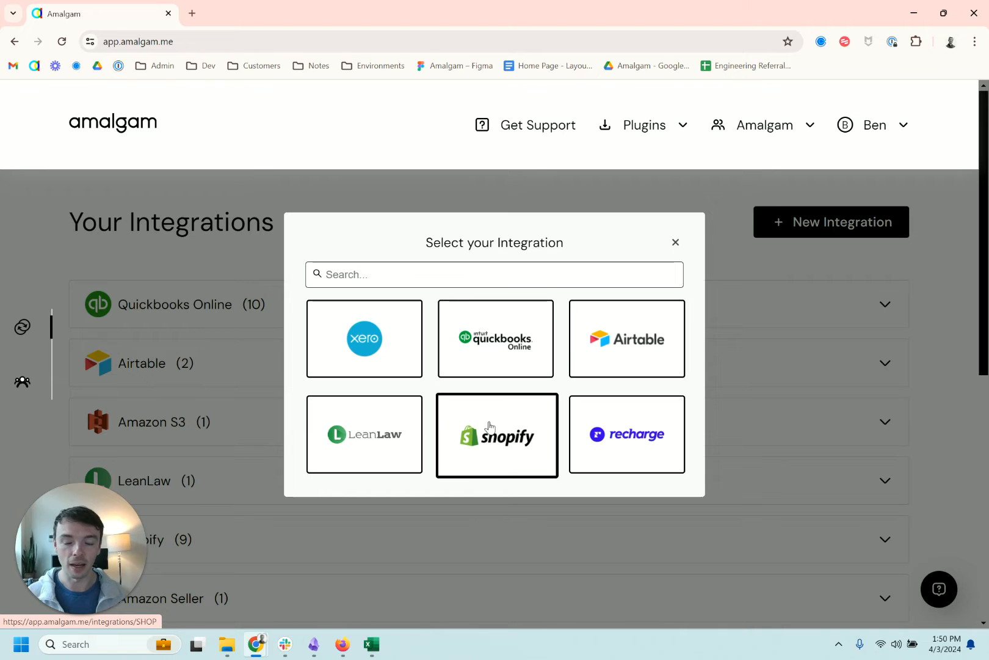
click(500, 444)
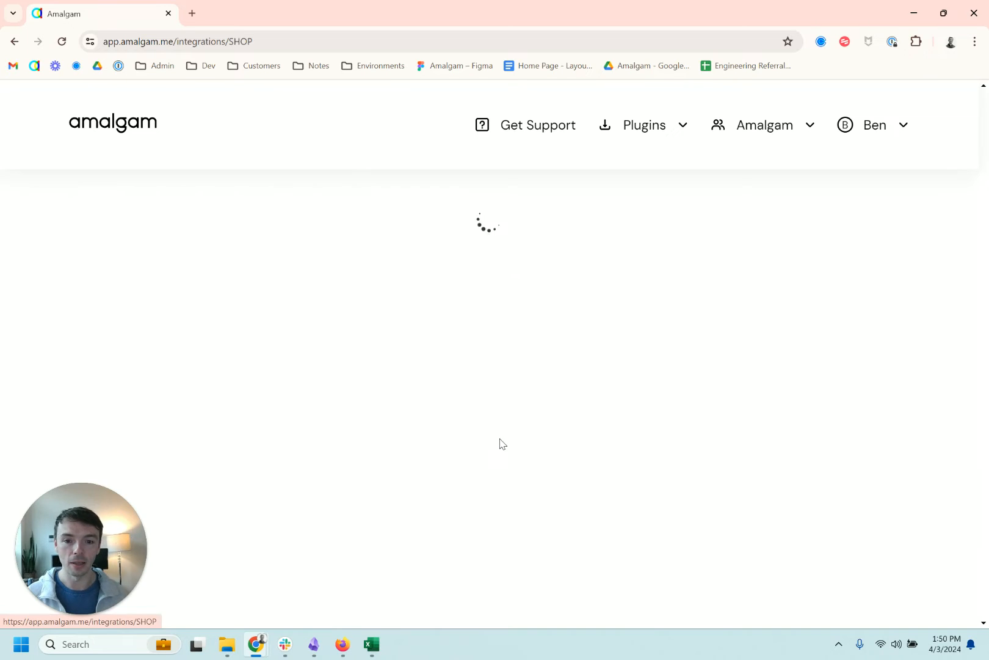
click(453, 540)
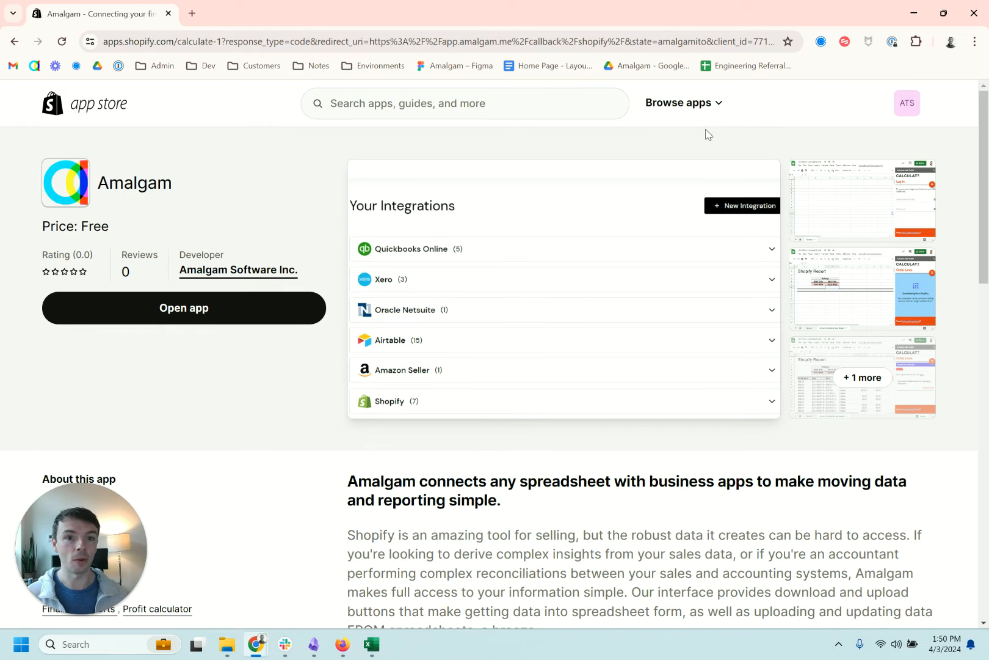
Check which store is signed in to the Shopify App Store
click(905, 105)
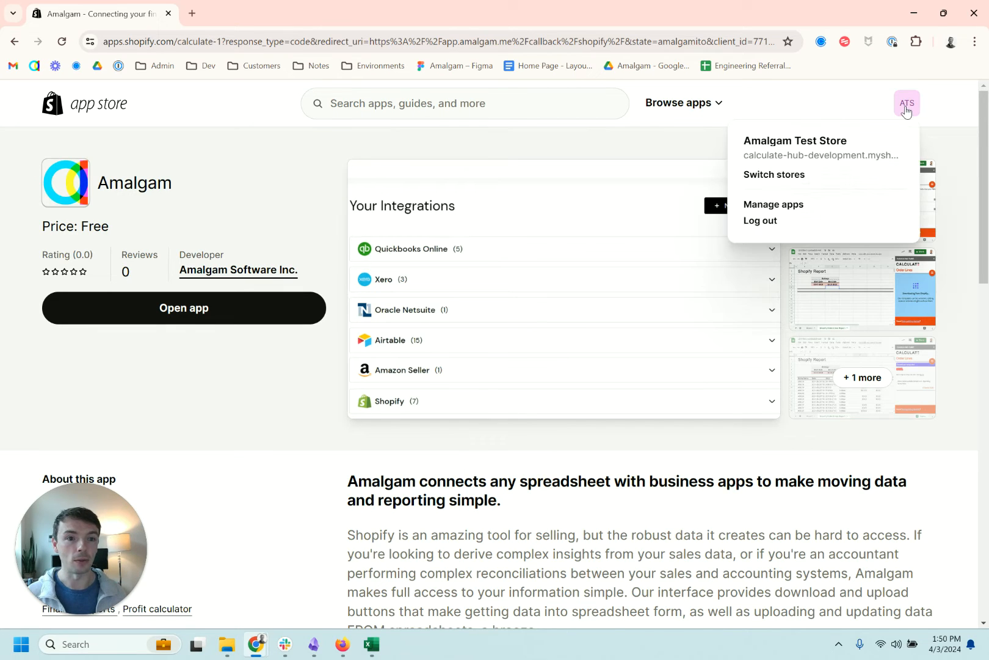
drag(745, 146, 864, 147)
click(862, 144)
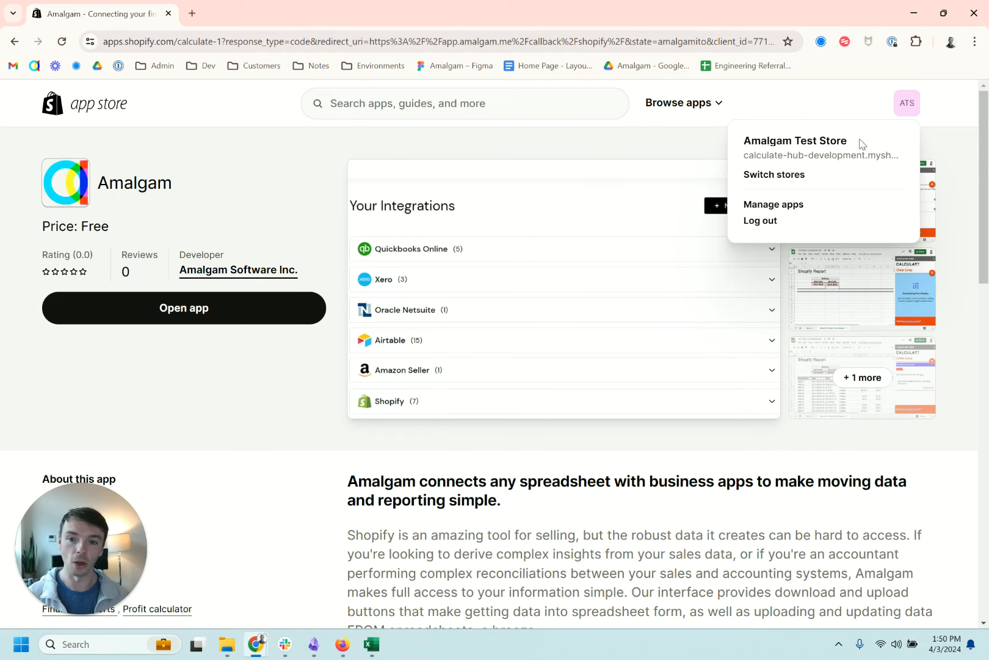
click(690, 147)
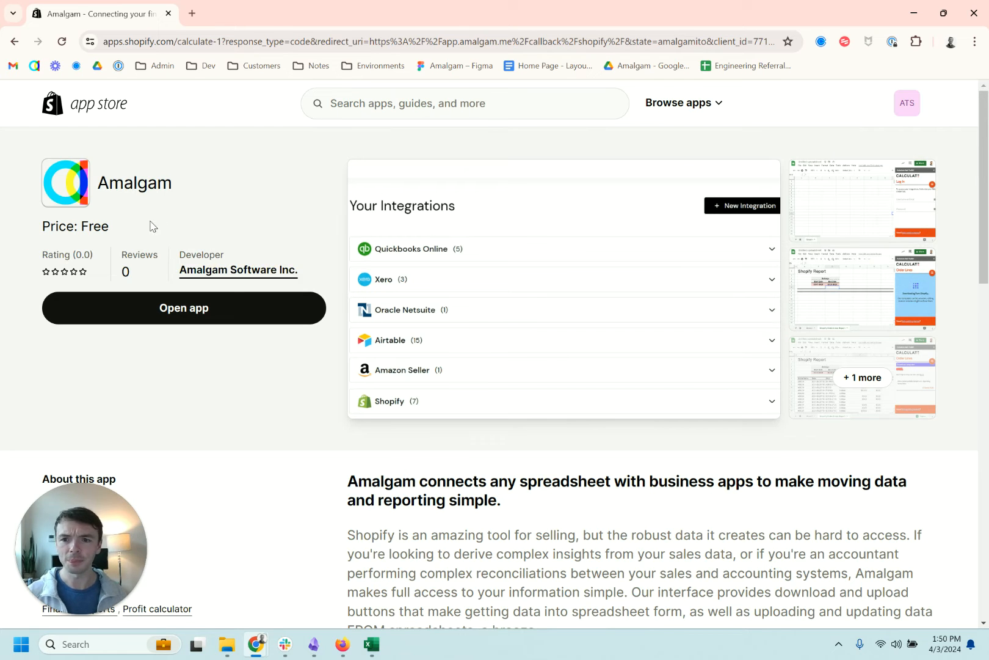
Open the Amalgam app from its Shopify listing to create the integration, and find Shopify among the integrations
double_click(126, 185)
click(204, 214)
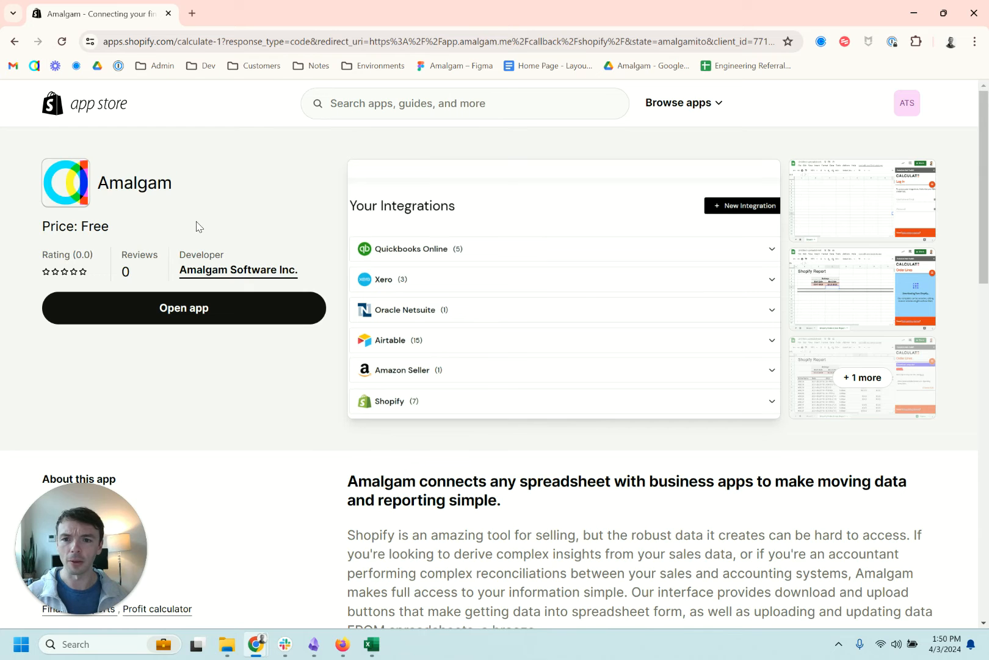
click(194, 323)
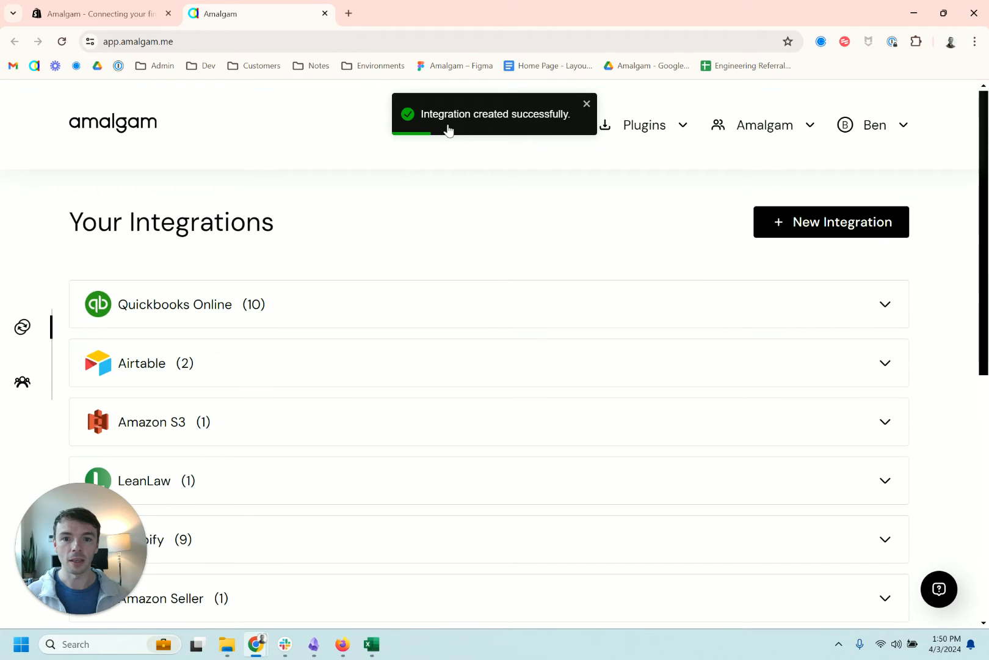
scroll(393, 316, down, 7)
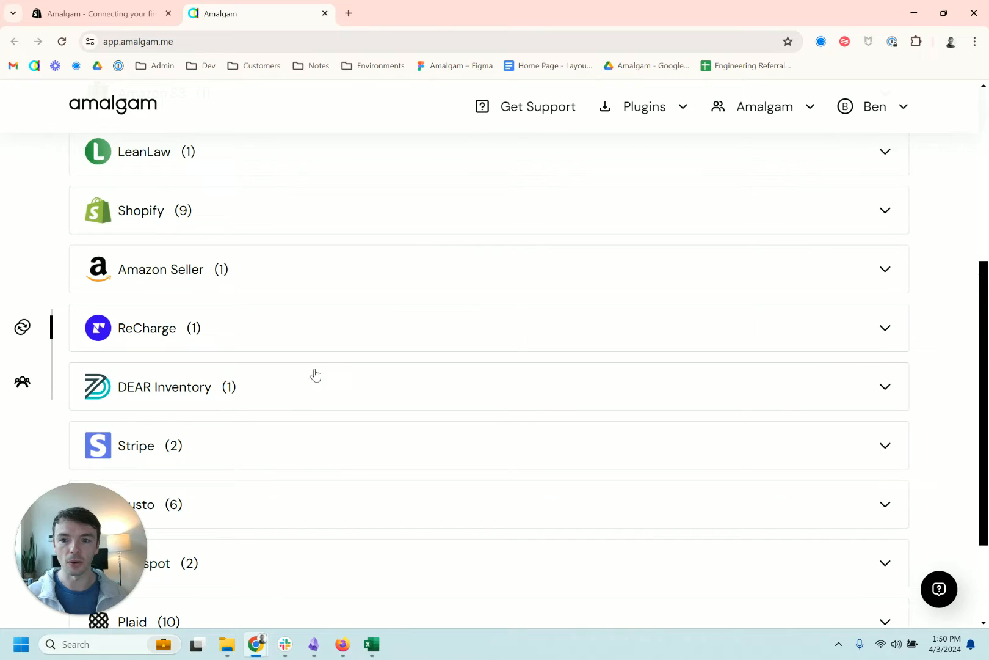
scroll(367, 397, up, 3)
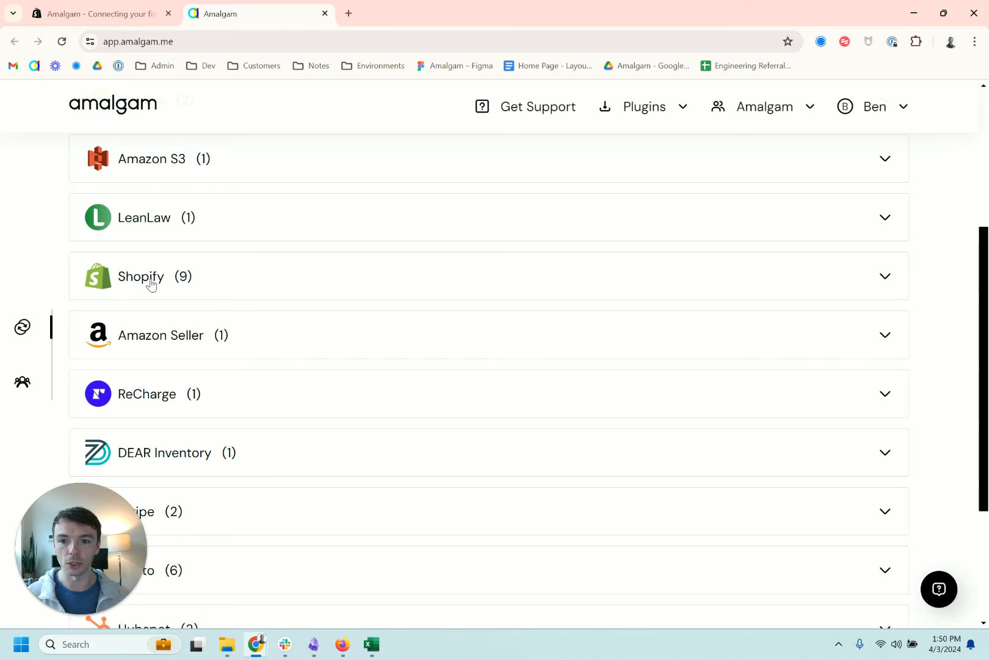
Switch to Excel and create a blank workbook
key(alt+Tab)
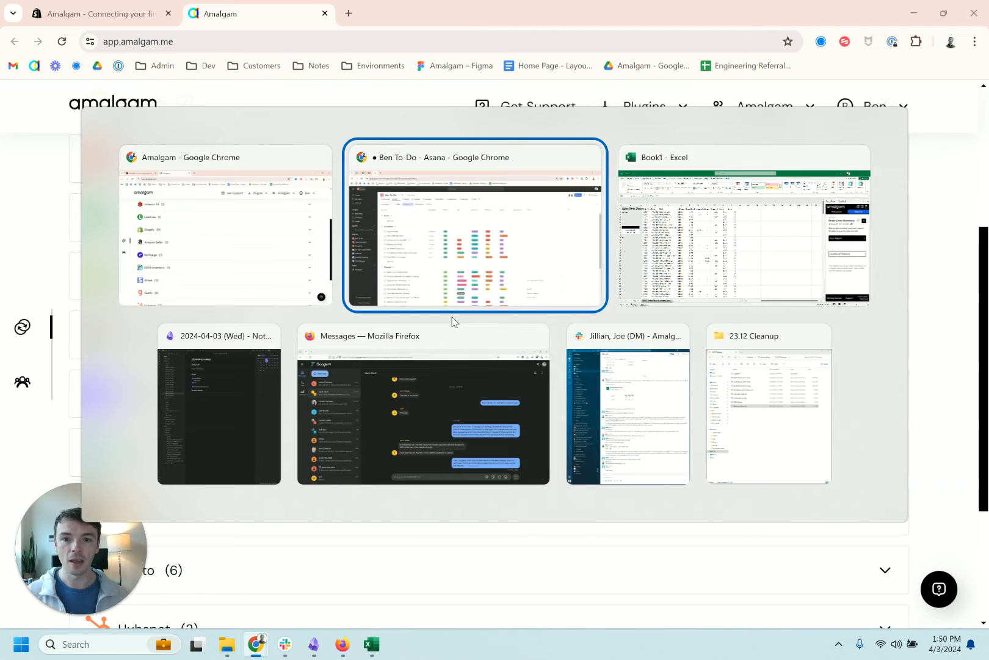
key(super)
text(excel)
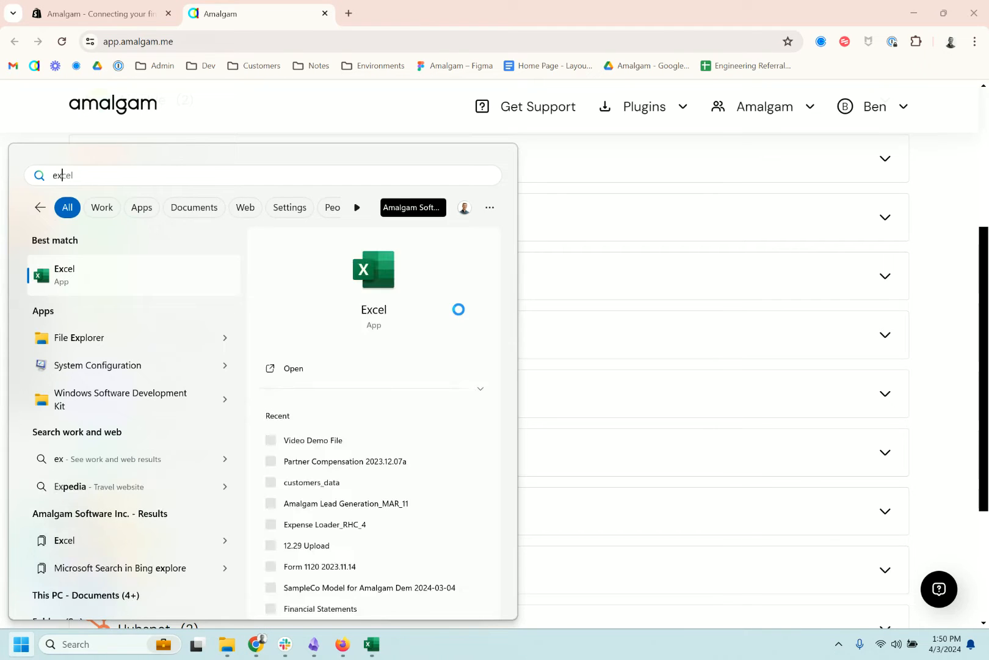
key(Return)
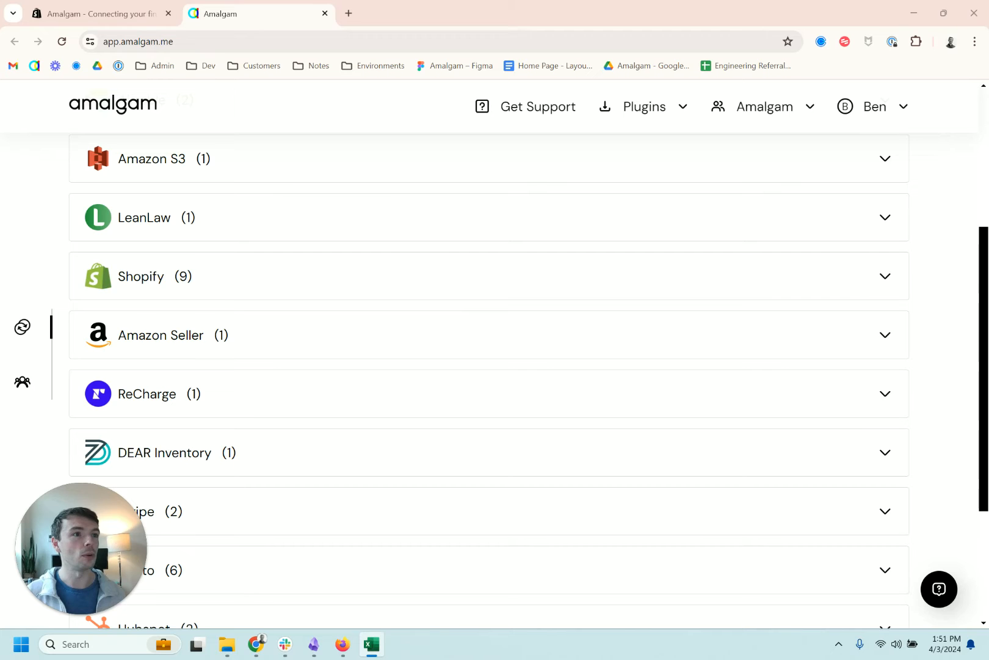
drag(988, 379, 332, 2)
click(197, 154)
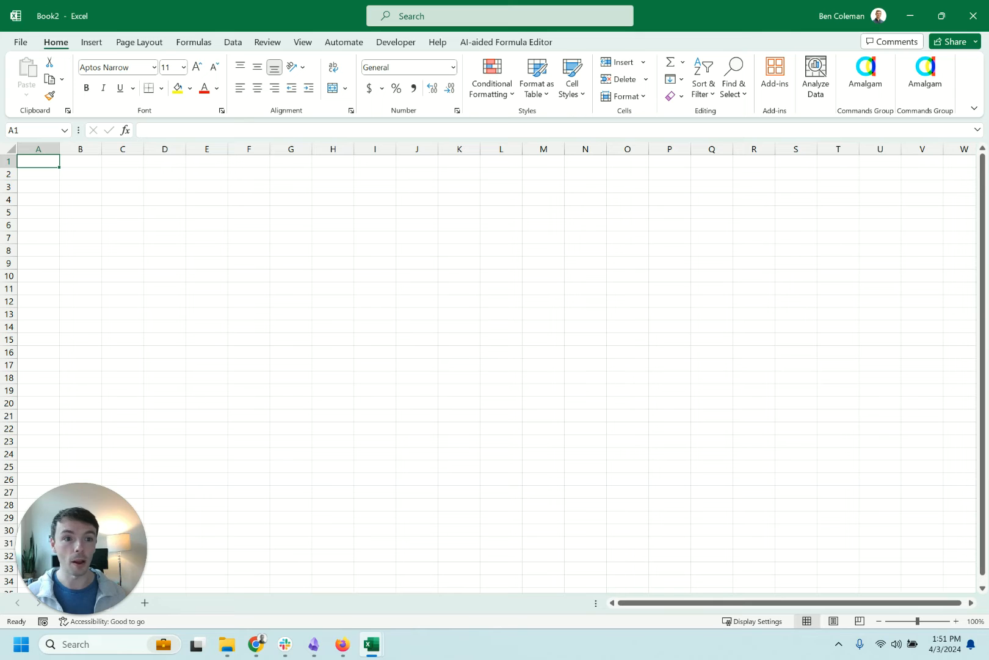
Launch the Amalgam add-in and create Shopify's Order Lines Summary report template for the Amalgam Test Store
click(925, 78)
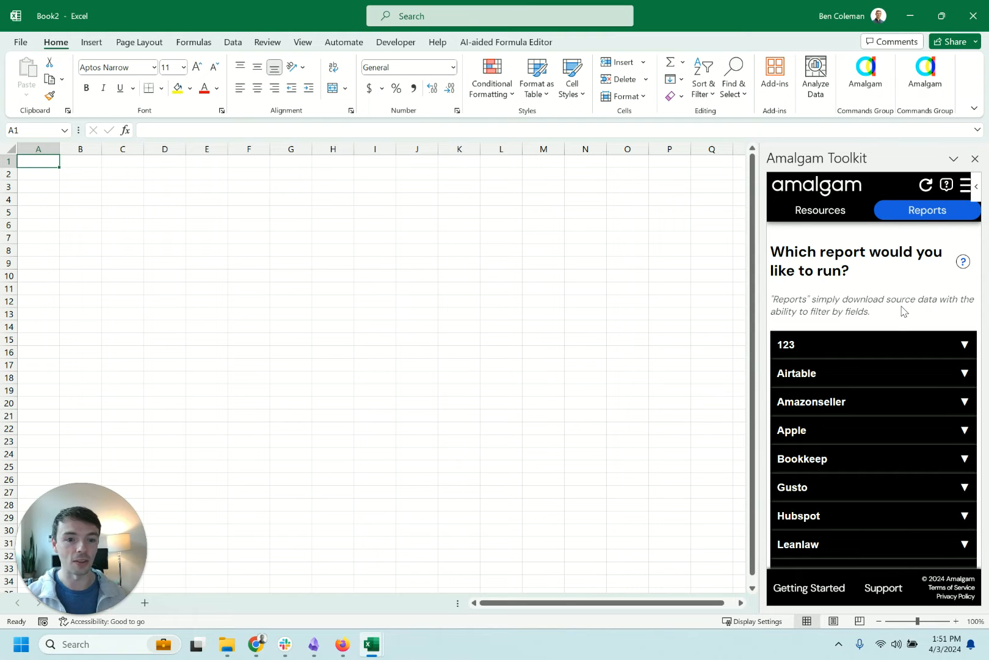
scroll(899, 309, down, 5)
click(843, 394)
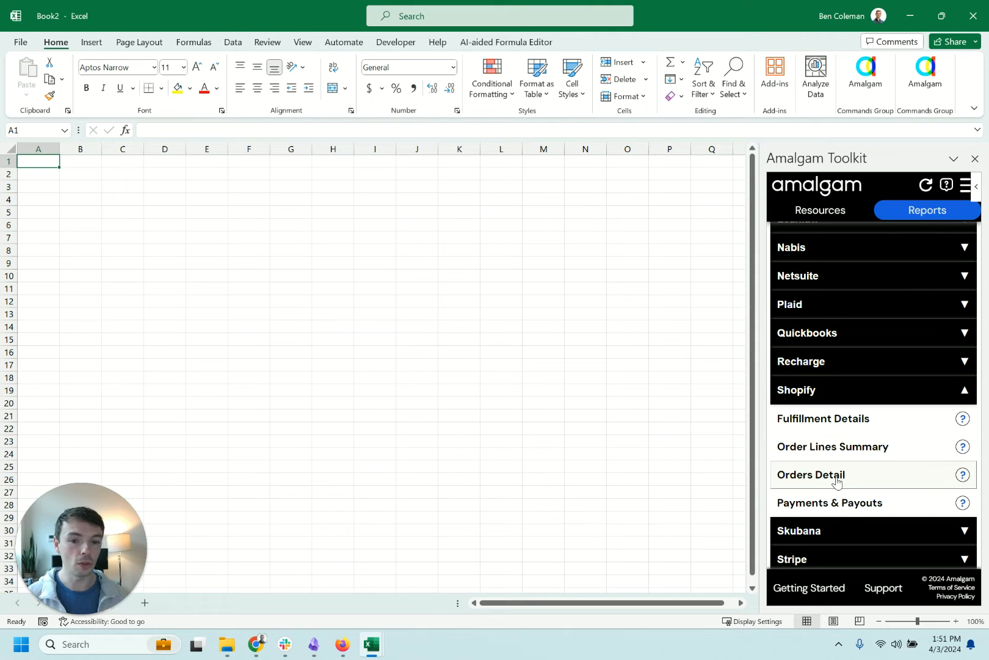
click(867, 449)
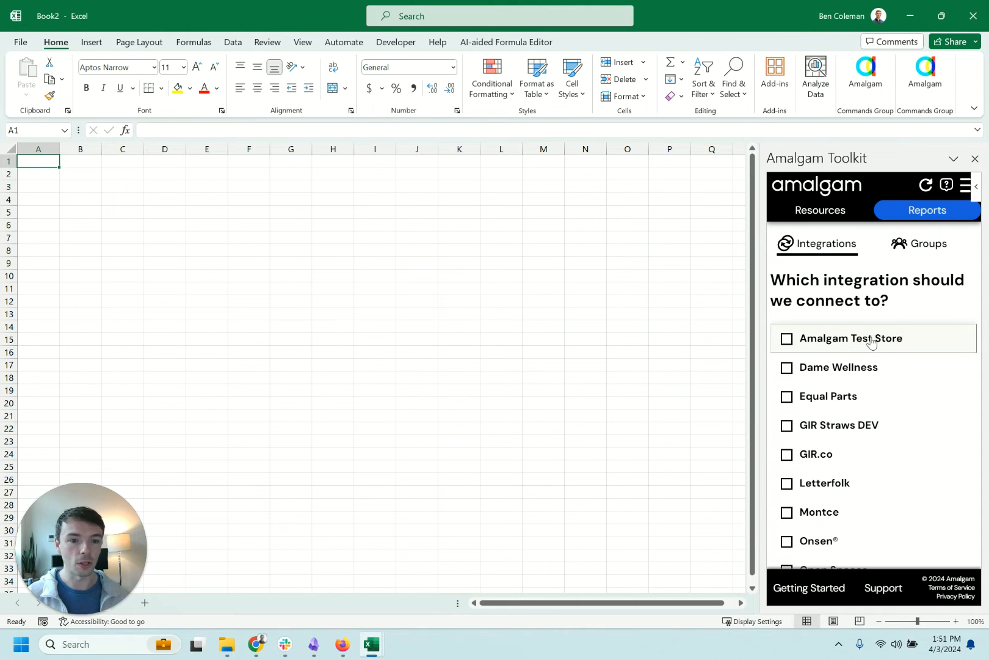
scroll(870, 352, down, 2)
click(859, 523)
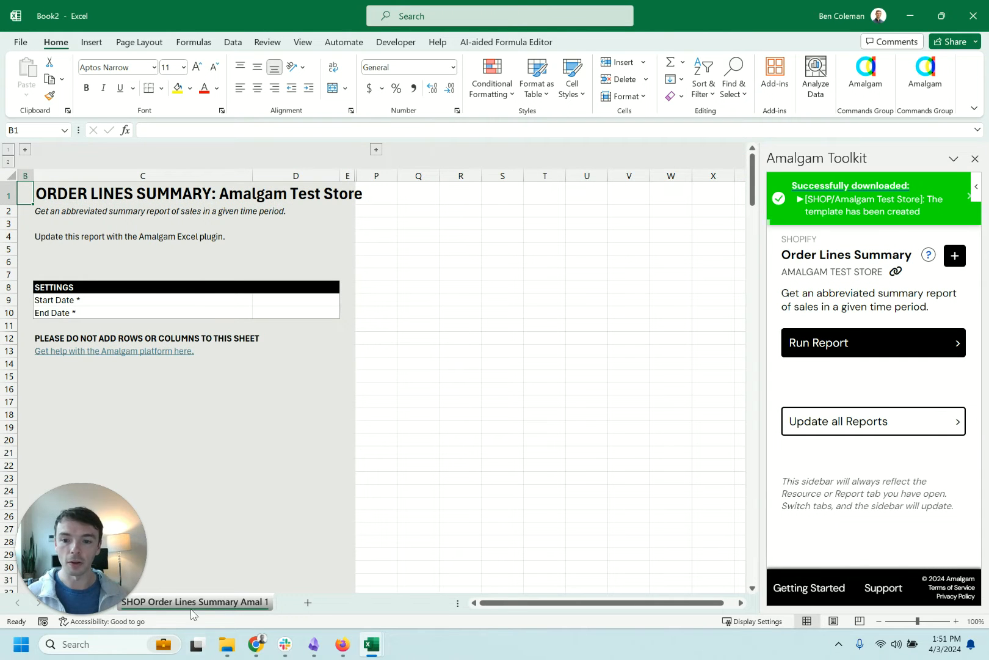
Set the report's start date to 1/1/2024 and its end date to =TODAY()
right_click(234, 606)
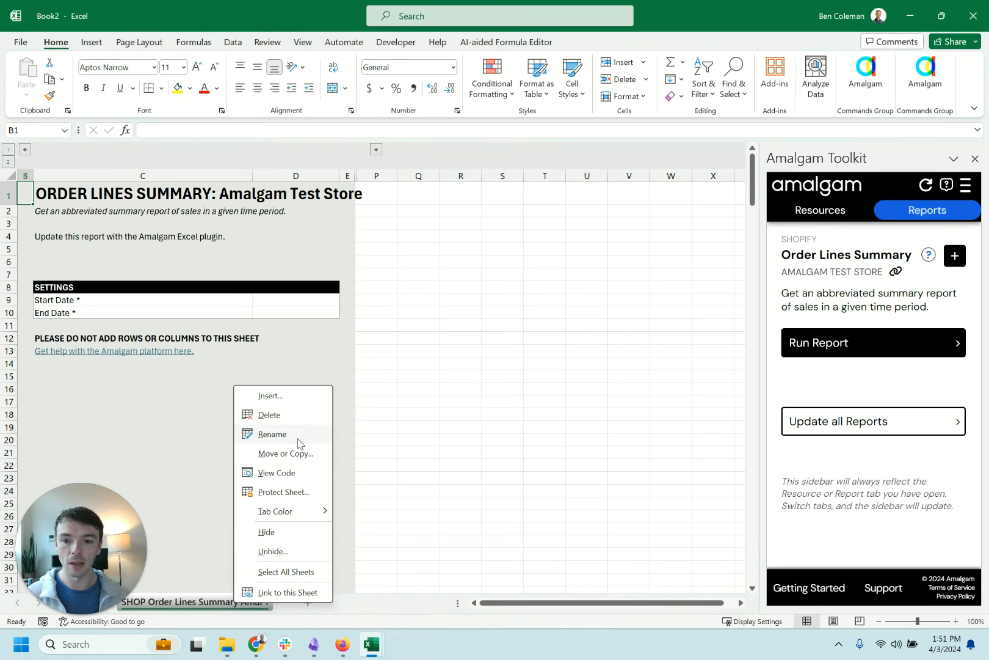
click(288, 296)
click(312, 299)
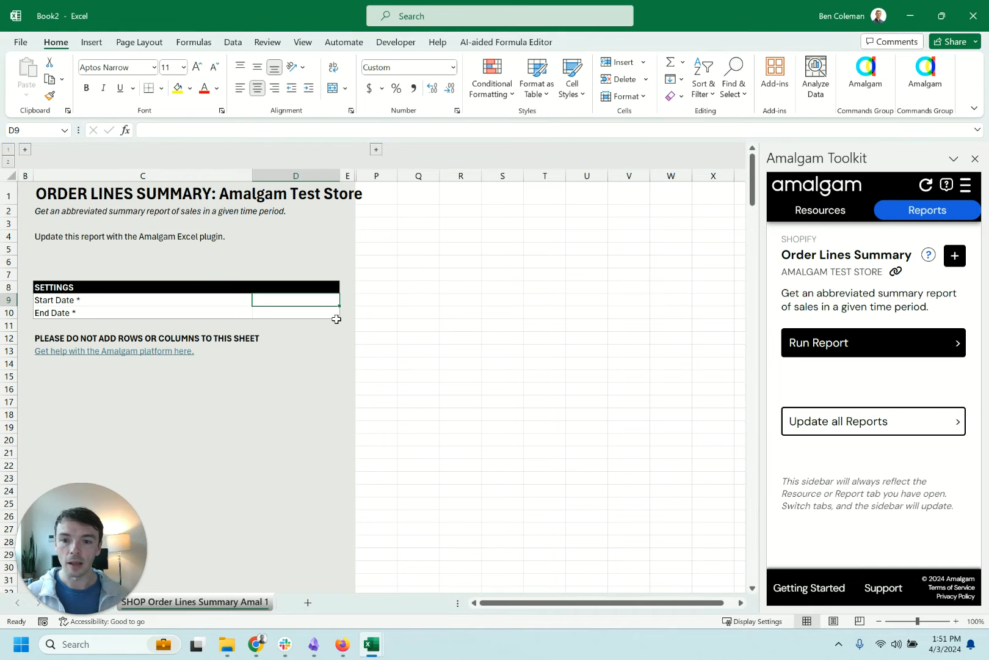
text(1/1/2024)
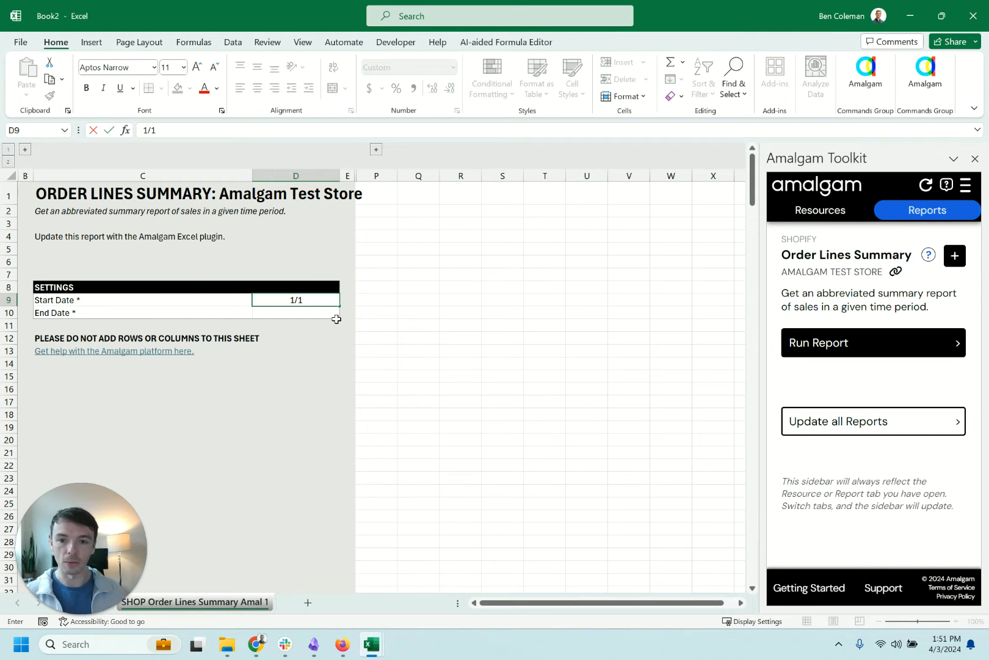
key(Return)
text(=t)
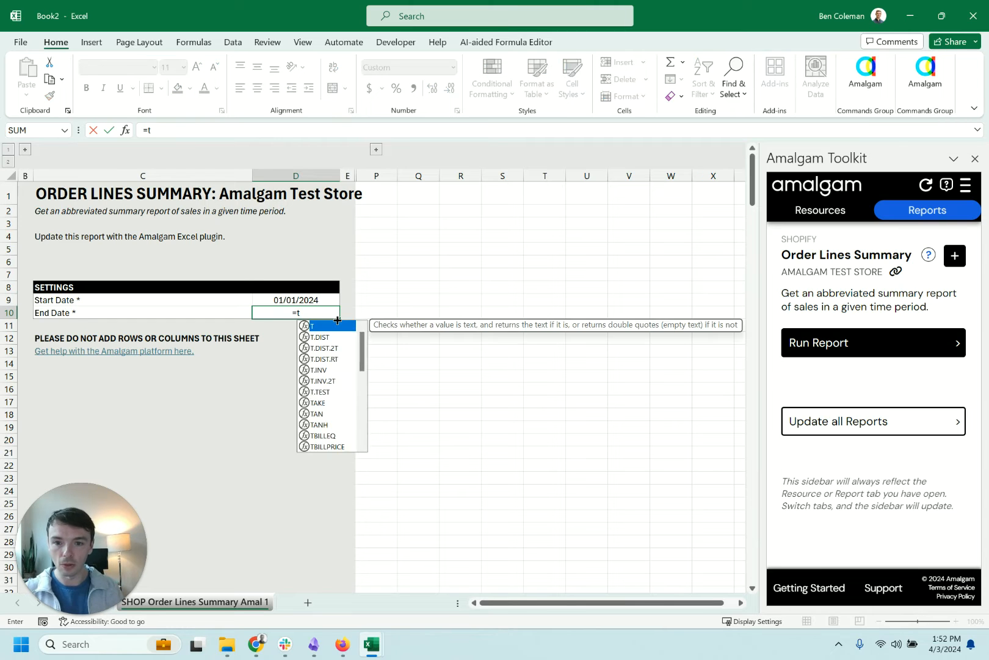
text(oday)
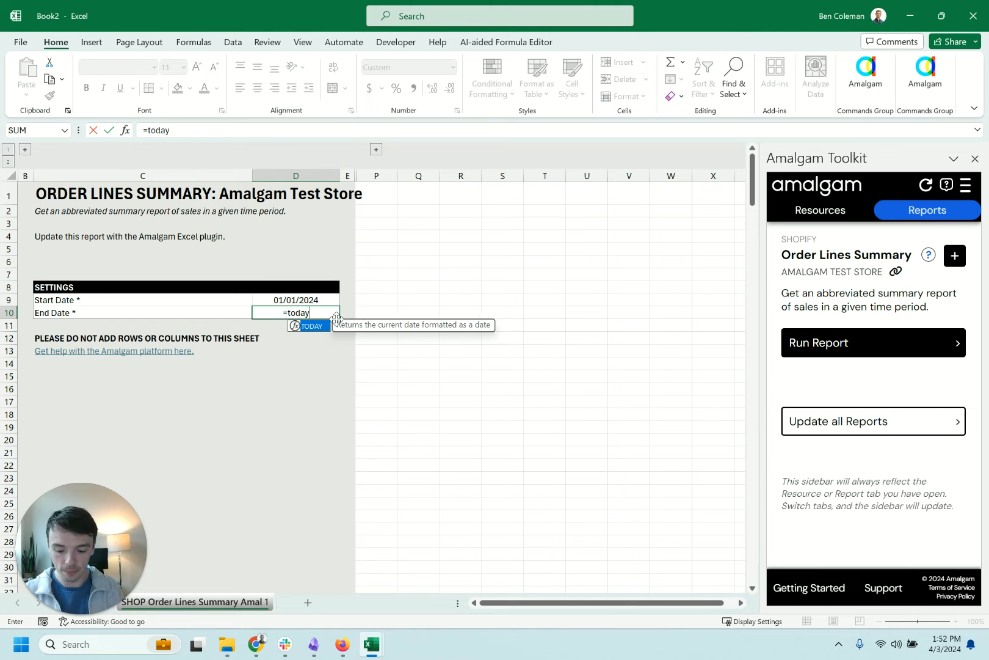
text(())
key(Return)
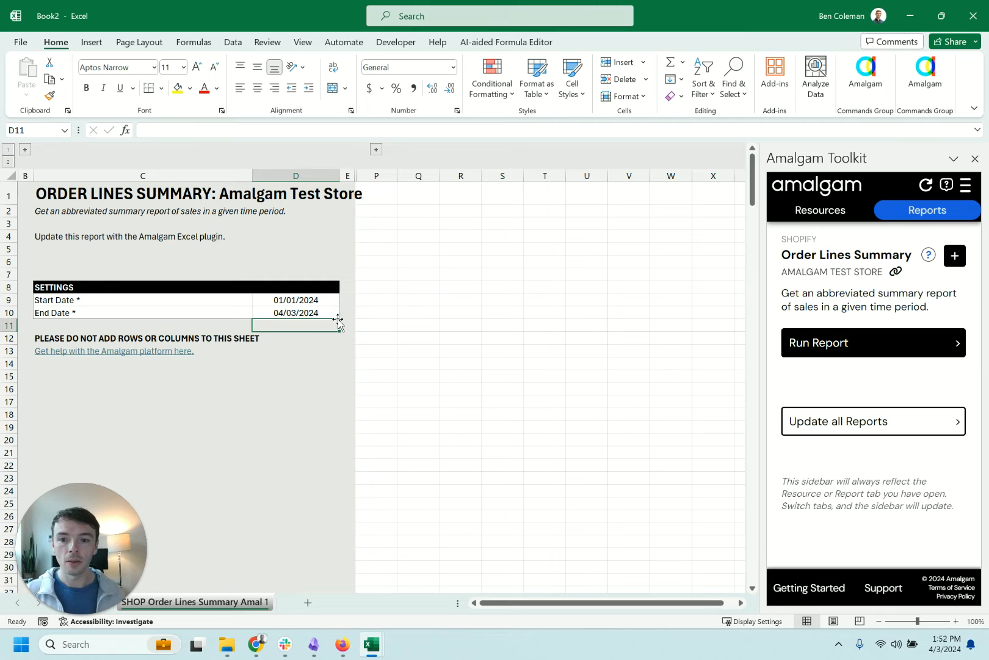
Run the Order Lines Summary report and look through the downloaded order lines
click(821, 353)
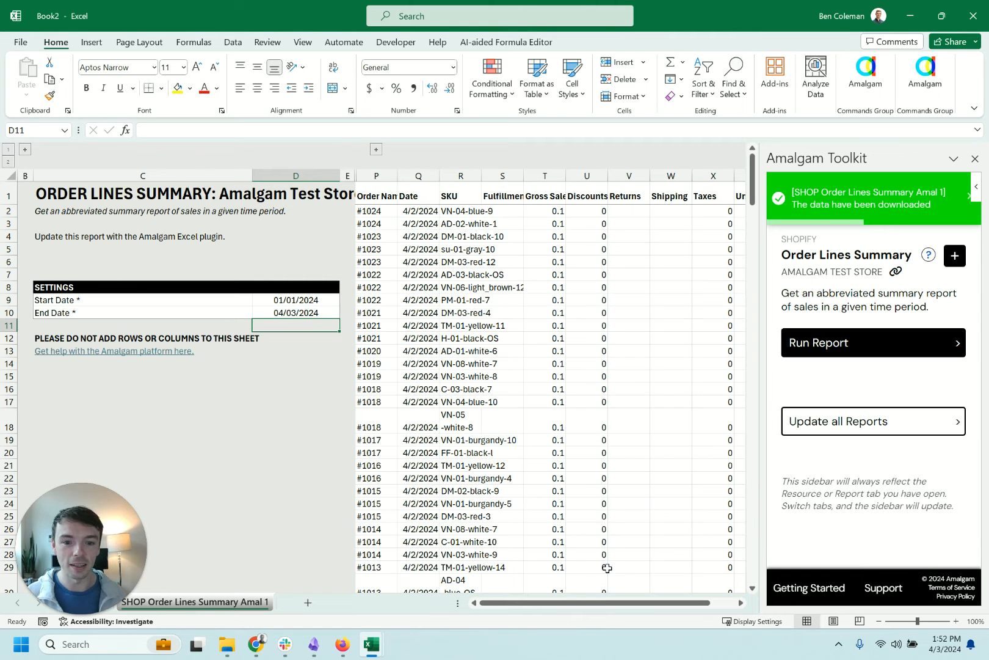
drag(607, 610, 658, 605)
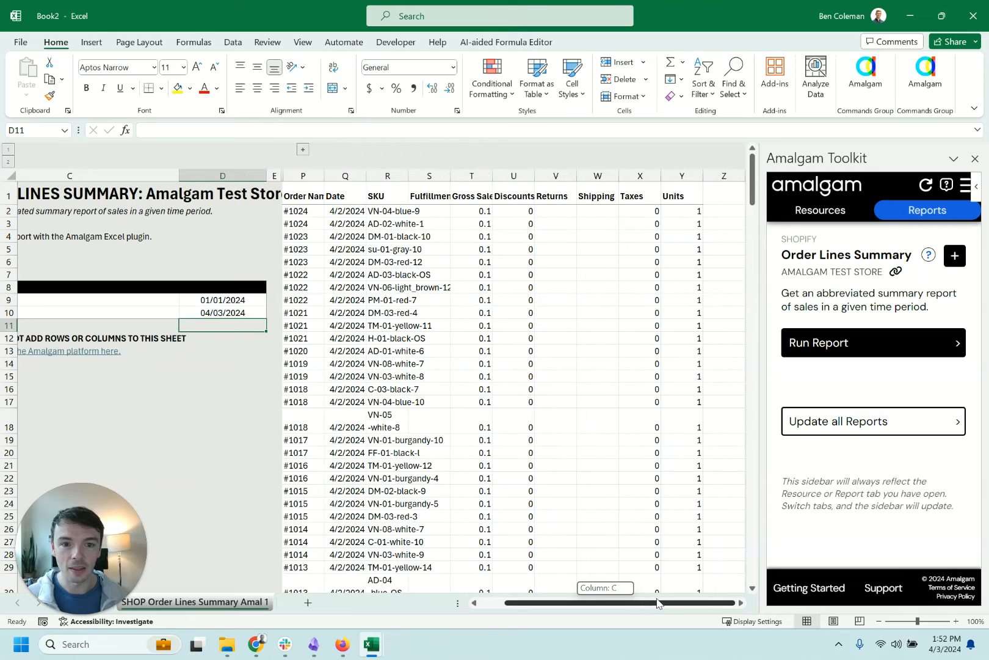
scroll(537, 390, down, 9)
scroll(531, 386, up, 9)
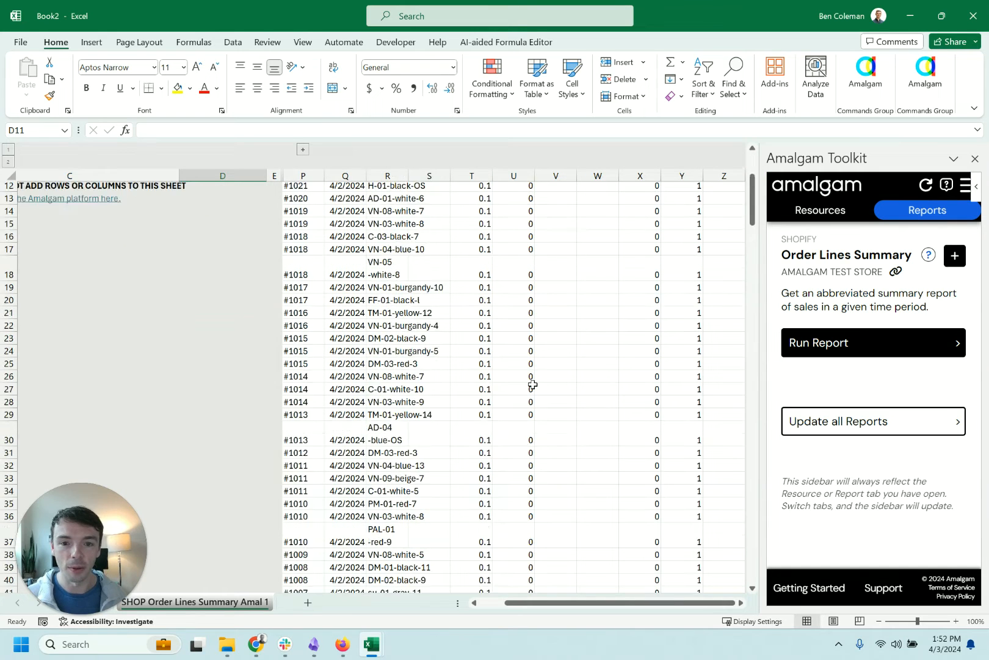
Examine the first order line's values from Gross Sales across to Taxes
click(482, 211)
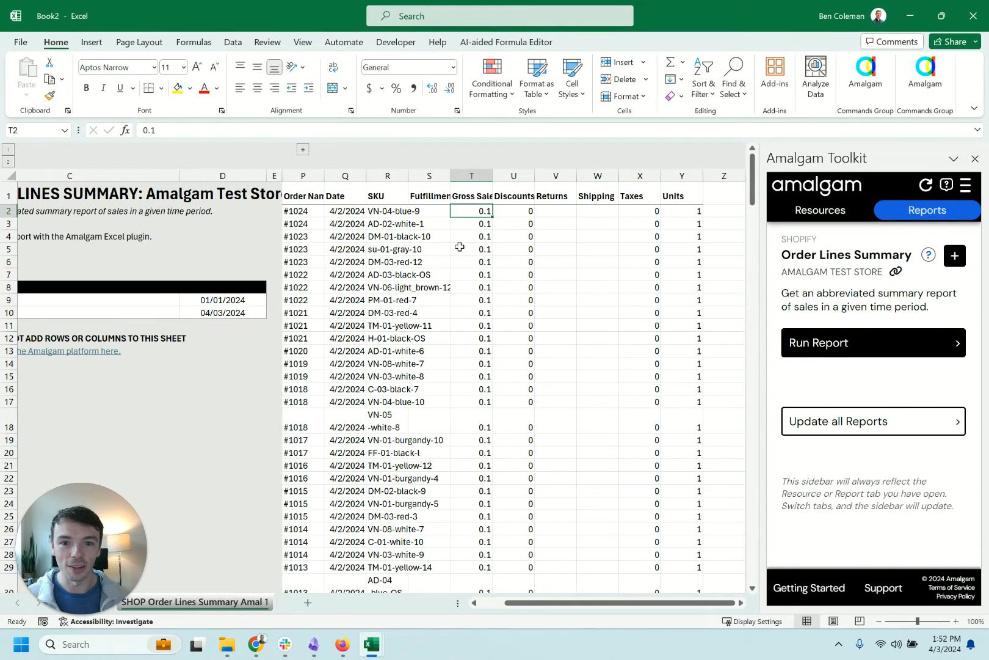
key(Right)
key(Right)
key(Right)
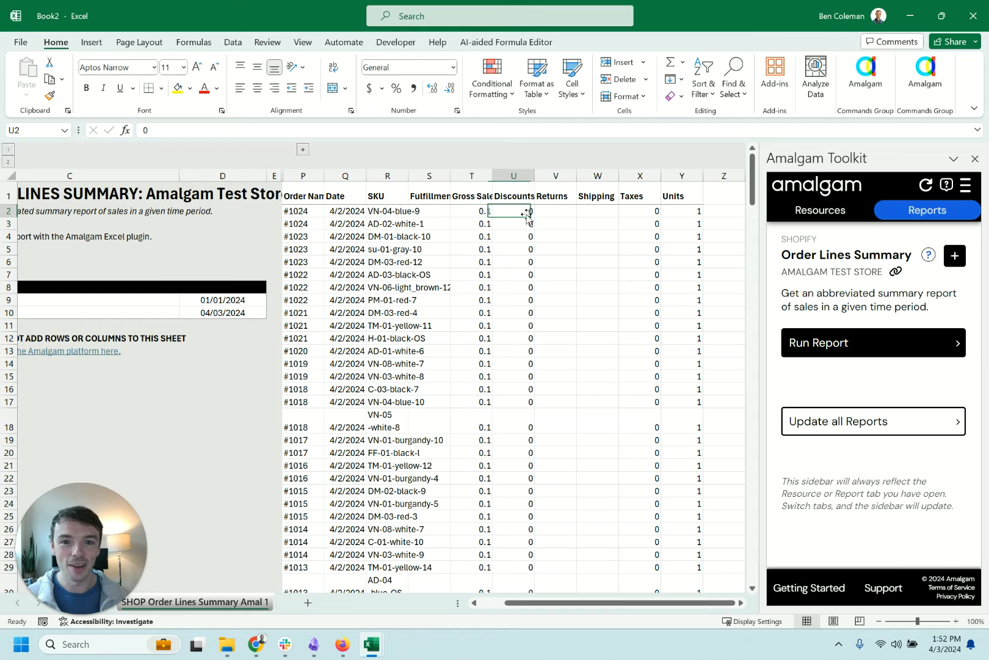
key(Right)
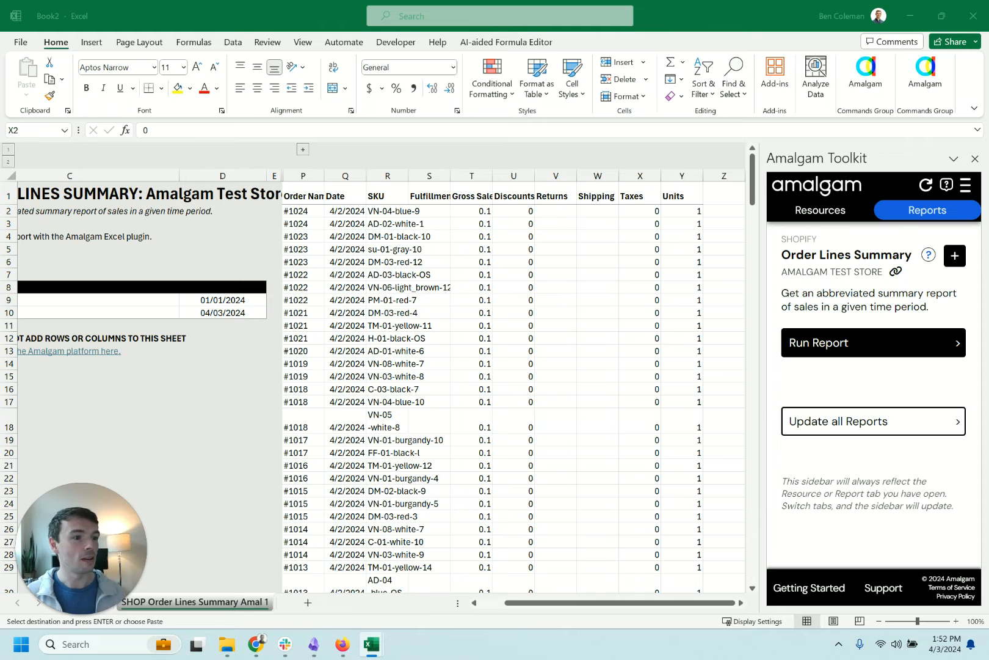
Paste the copied order data over the downloaded rows, starting at cell P2
click(313, 212)
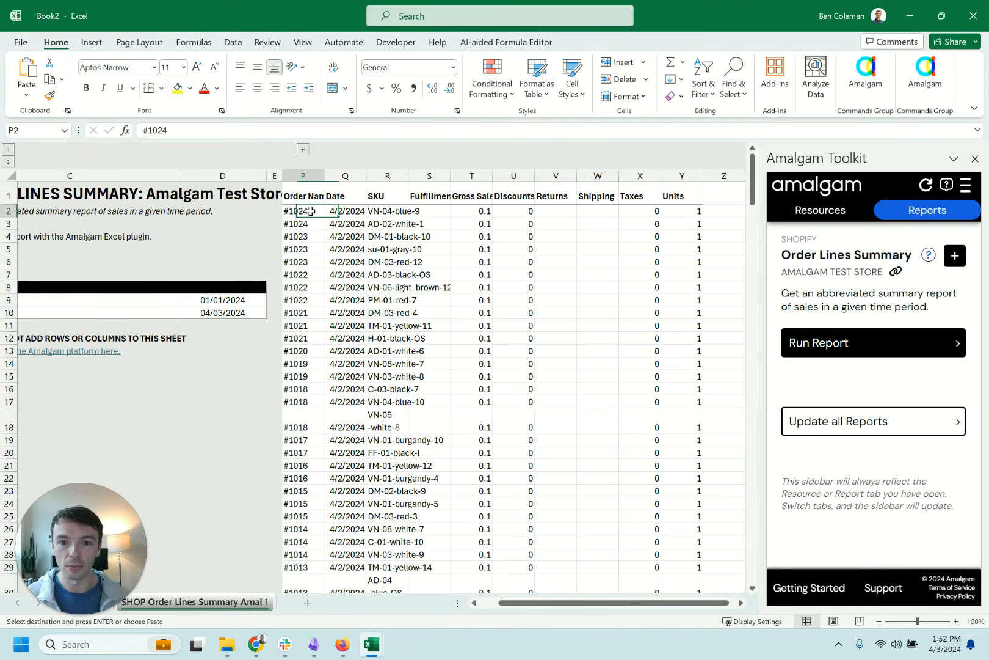
key(ctrl+v)
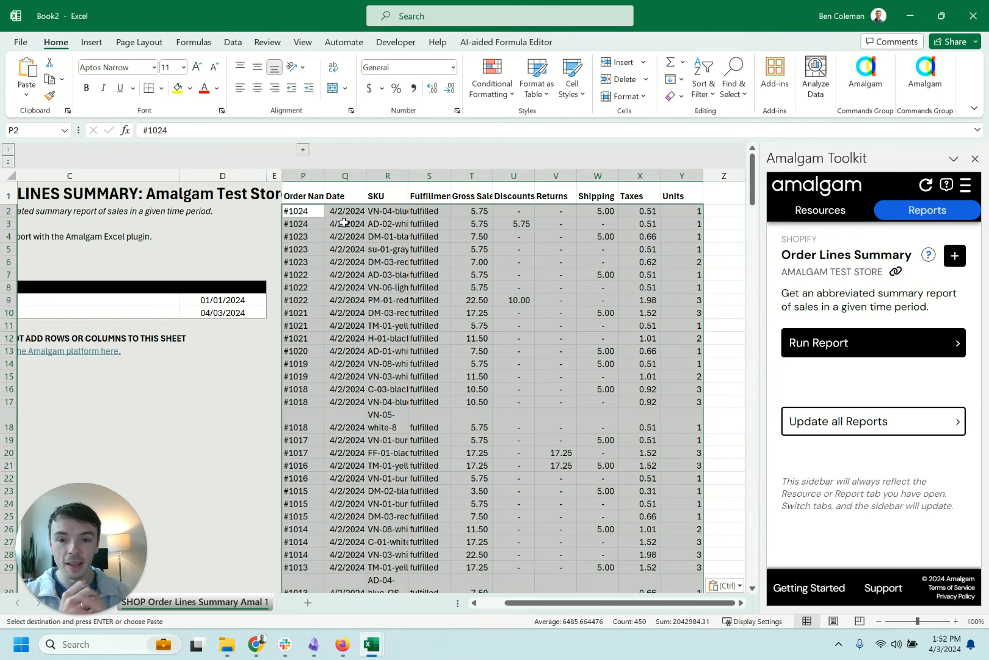
click(477, 337)
click(394, 274)
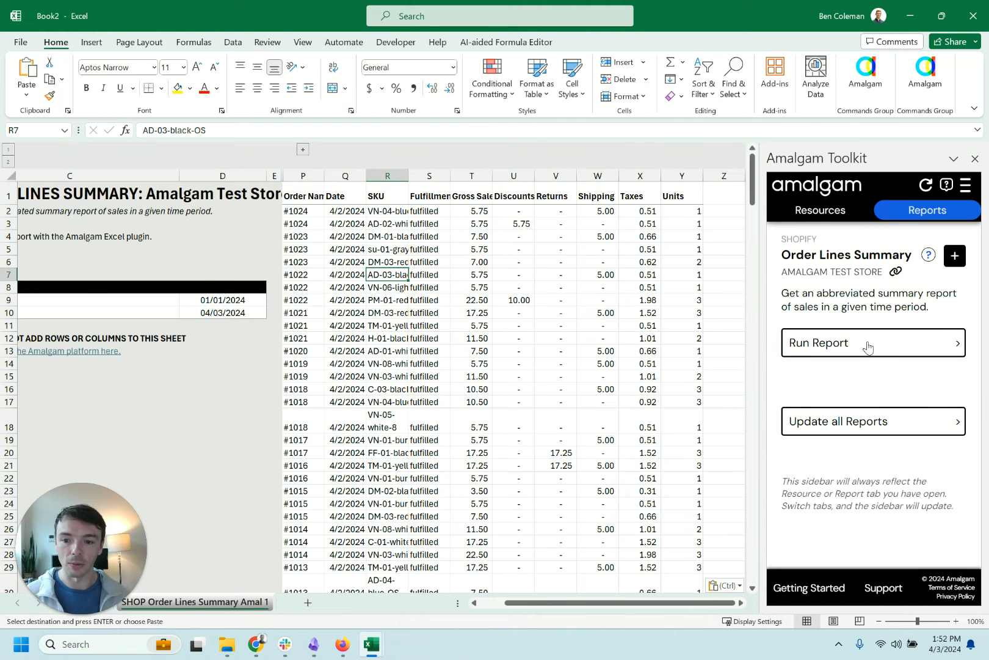
click(487, 261)
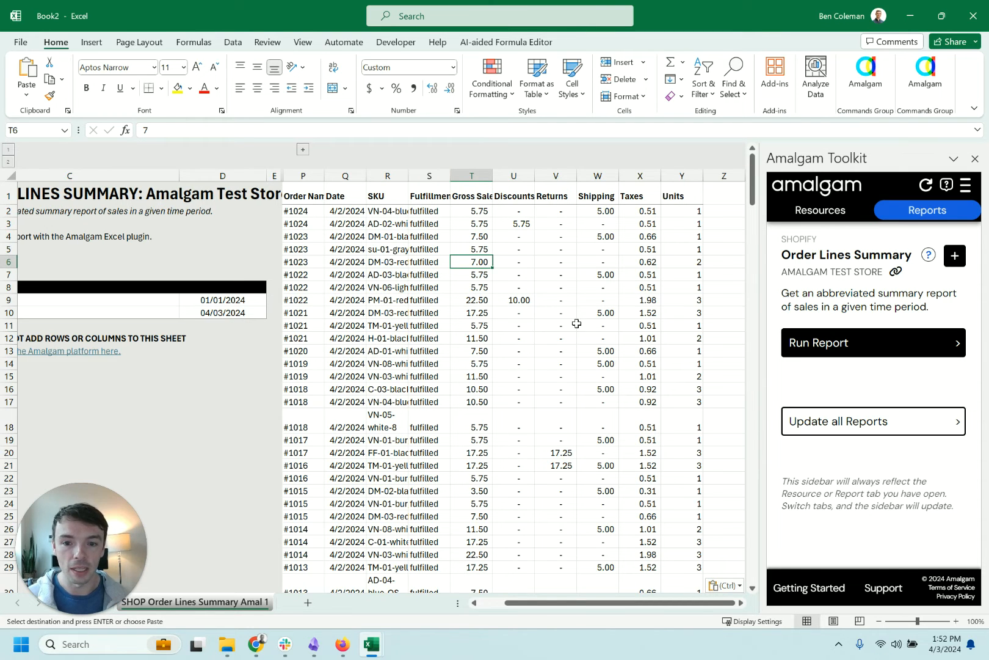
scroll(577, 322, down, 1)
scroll(573, 326, up, 1)
key(ctrl+v)
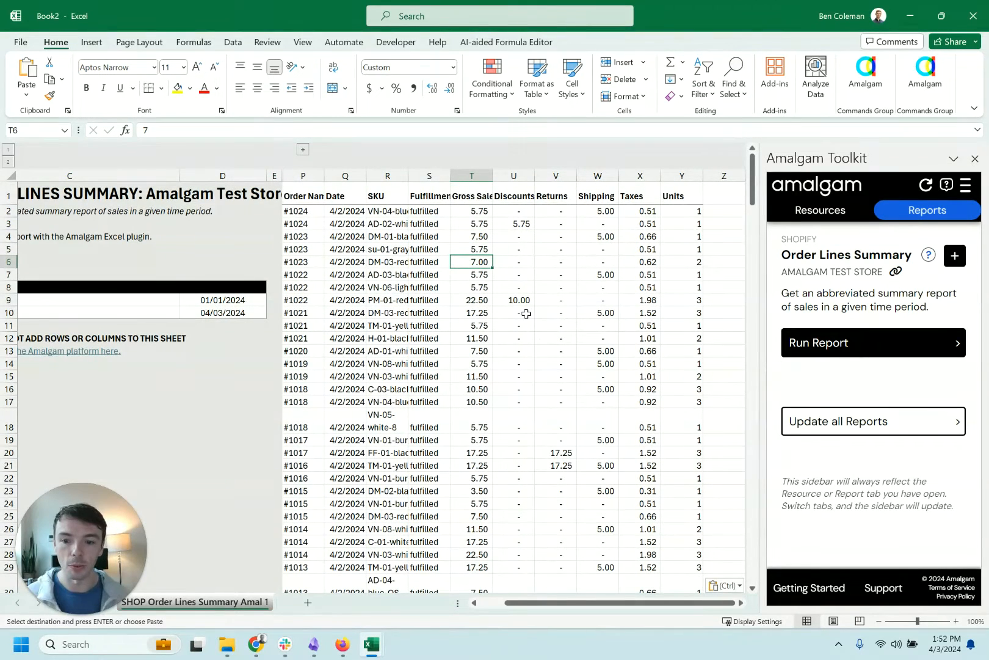
Rename the order lines summary sheet as Shopify
drag(147, 546, 974, 540)
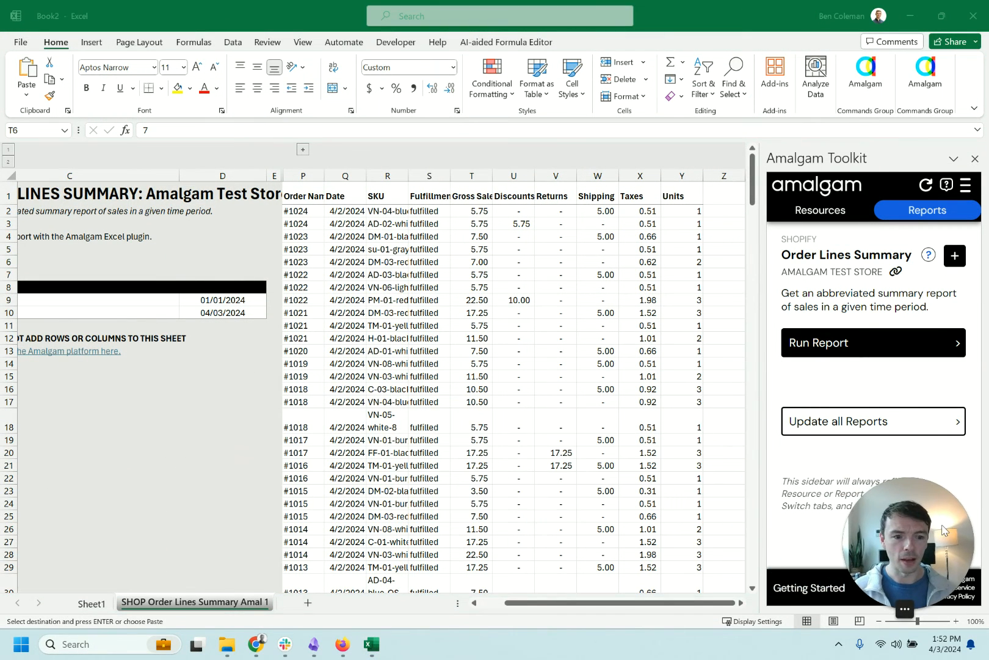
click(184, 602)
right_click(183, 604)
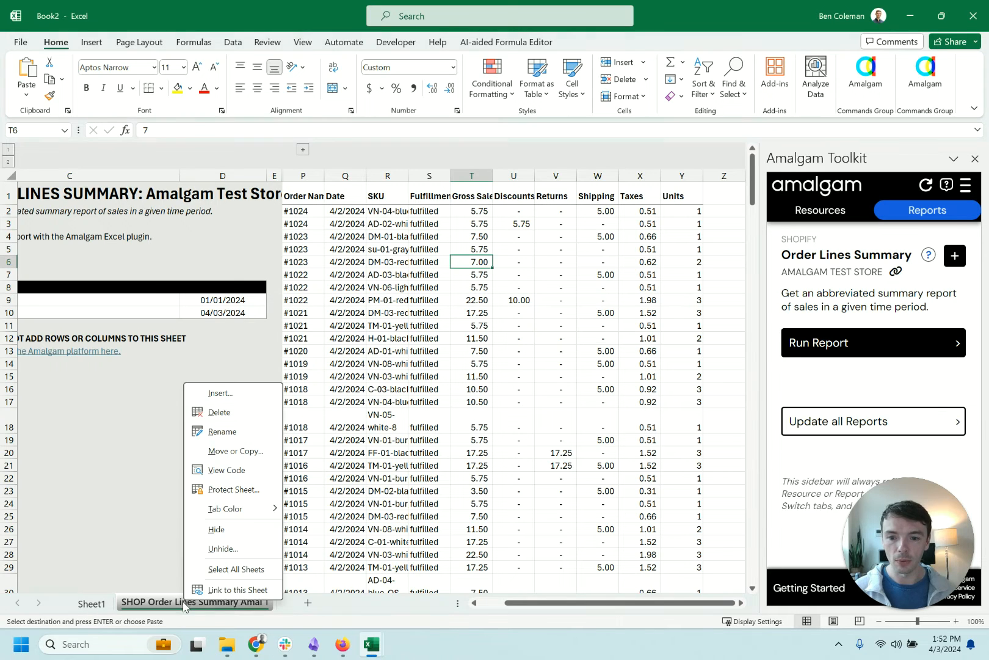
click(236, 427)
text(Shopify)
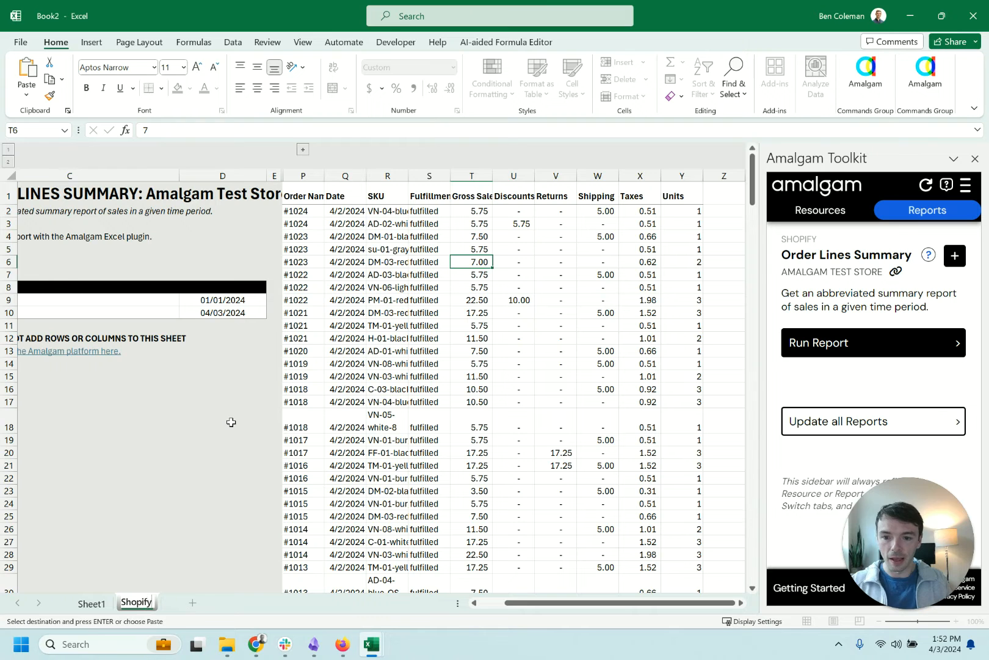
key(Return)
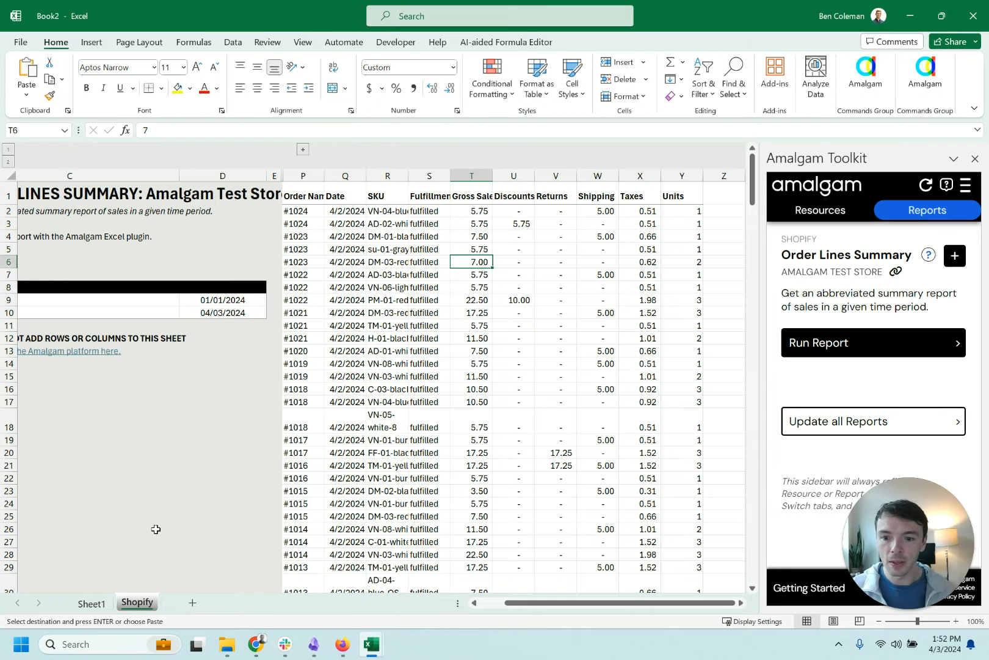
Rename Sheet1 as Reconciliation
click(92, 603)
right_click(94, 604)
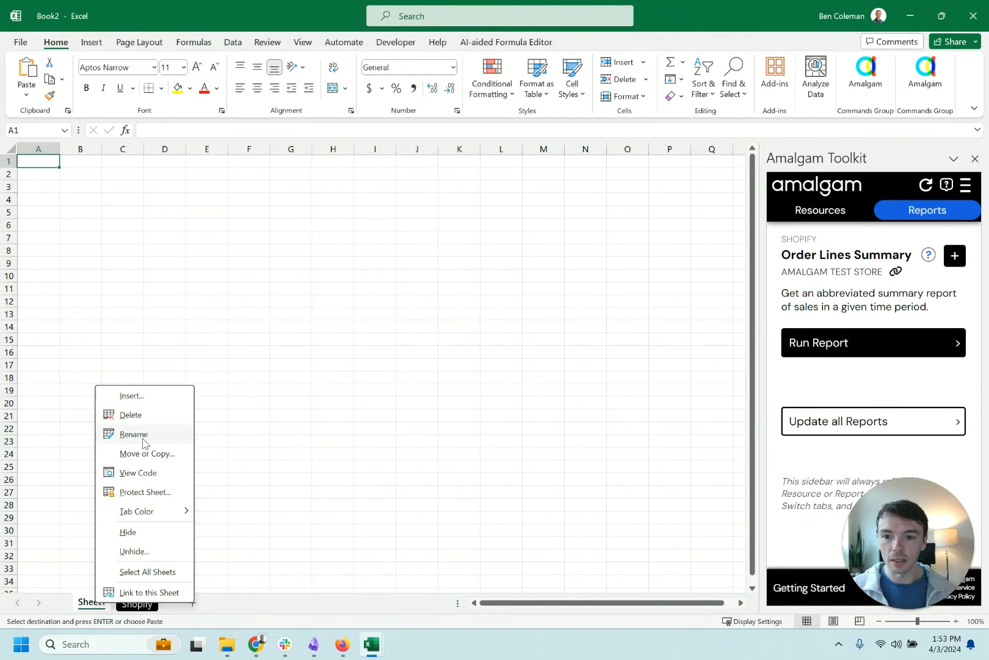
click(134, 434)
text(Reco)
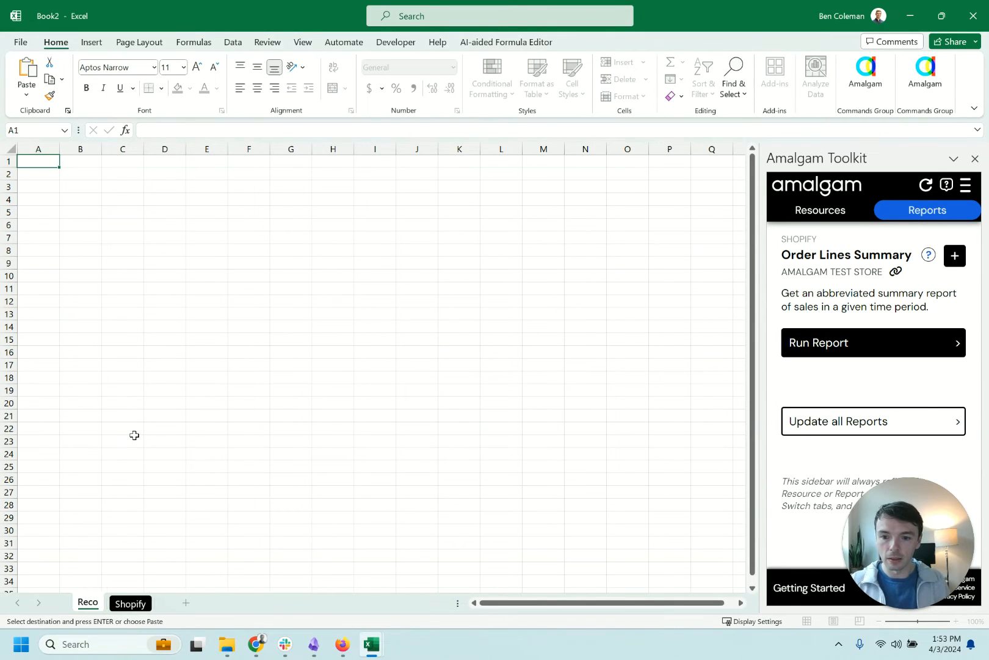
text(nciliation)
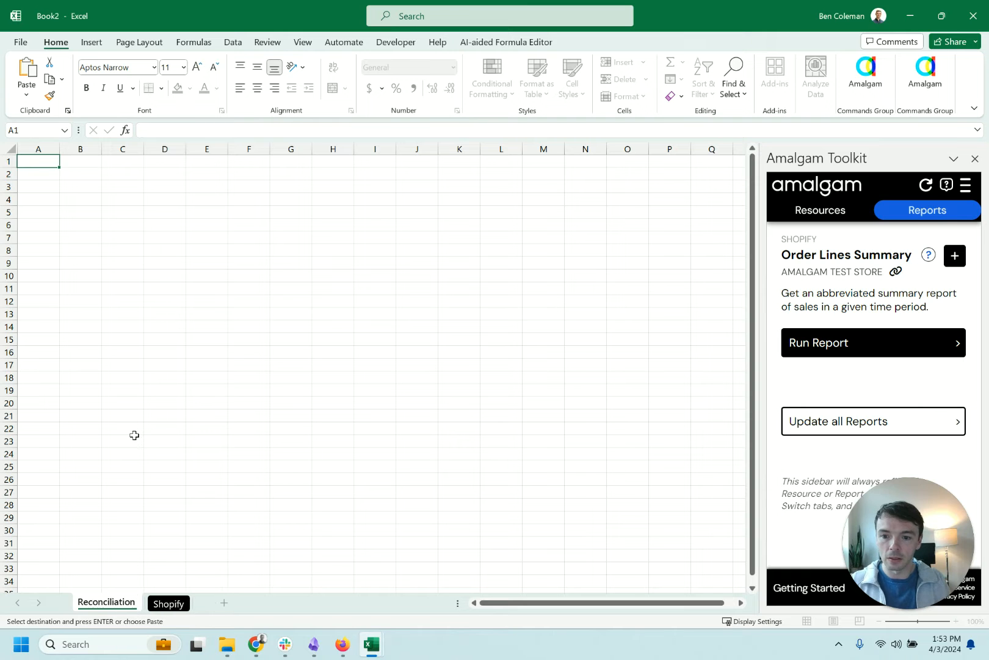
key(Return)
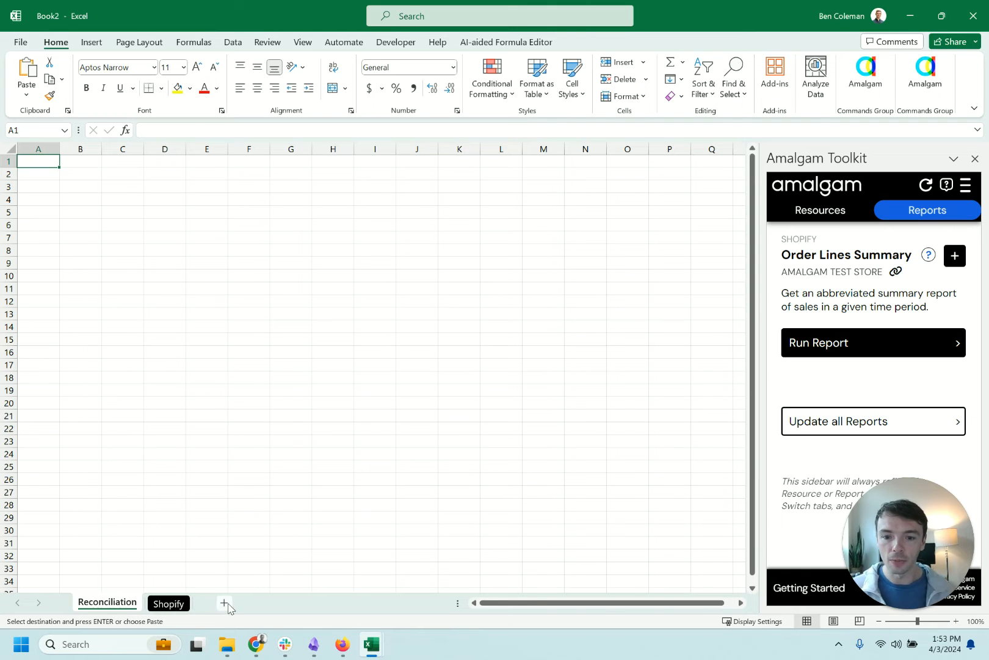
Create a QuickBooks Journal Entries template sheet connected to the ABC Widgets integration
click(819, 329)
click(825, 217)
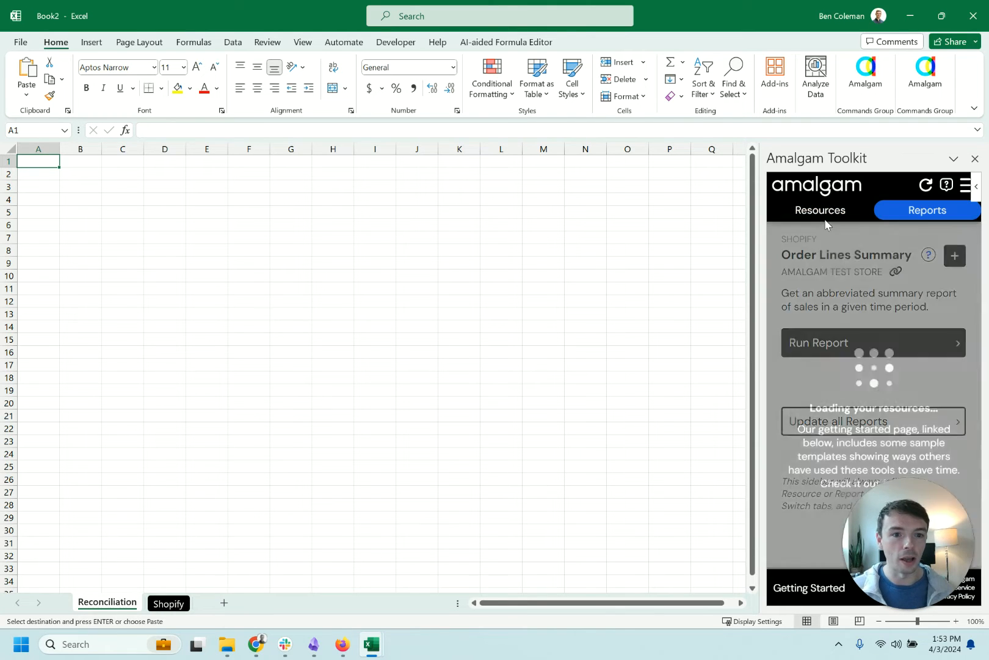
click(856, 339)
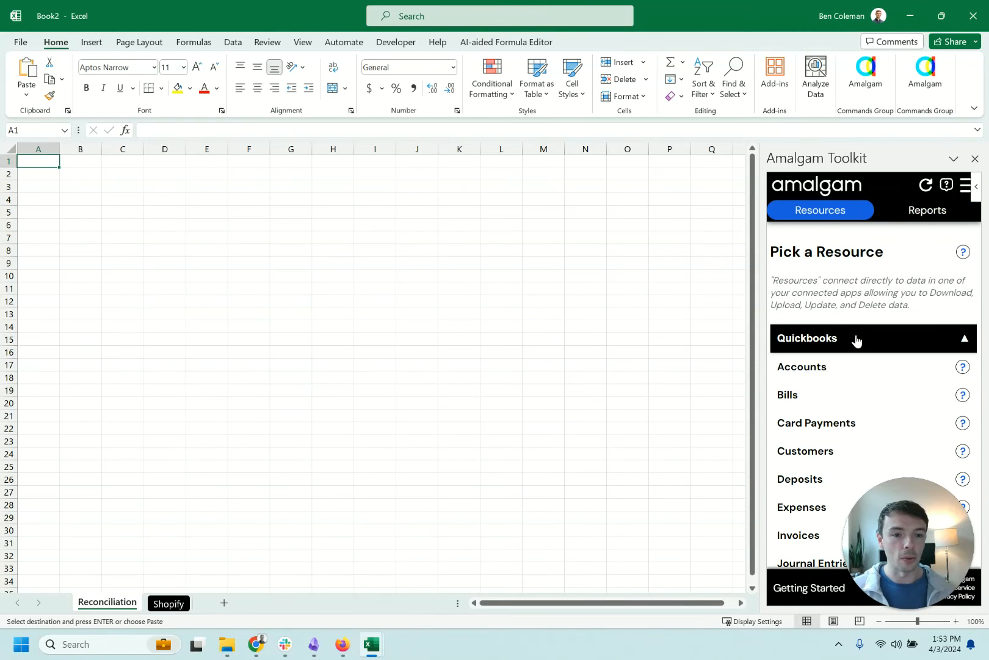
scroll(857, 341, down, 5)
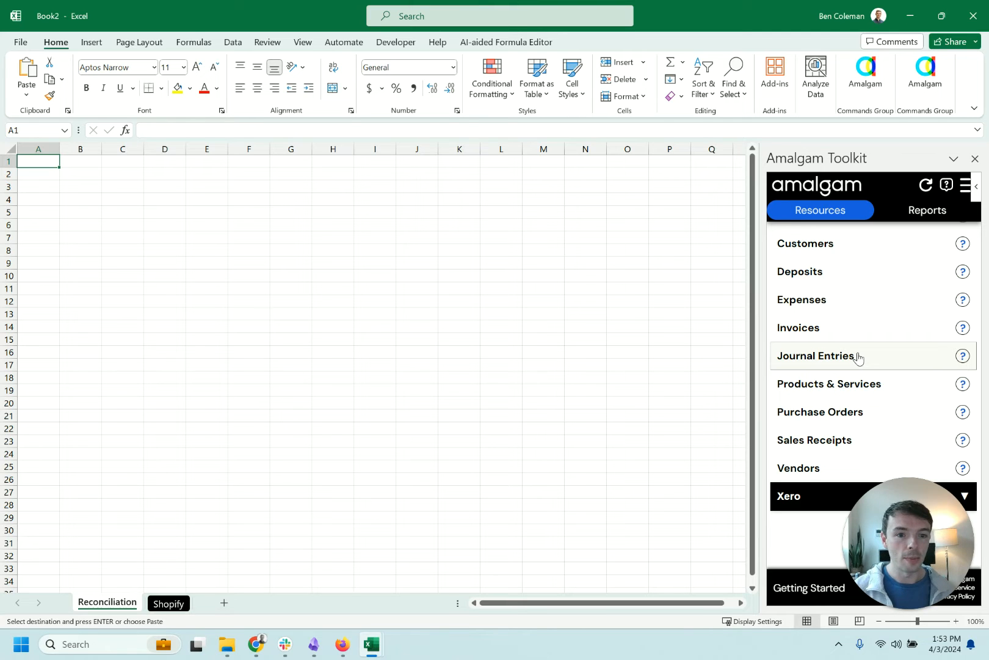
scroll(855, 358, up, 1)
scroll(853, 356, down, 1)
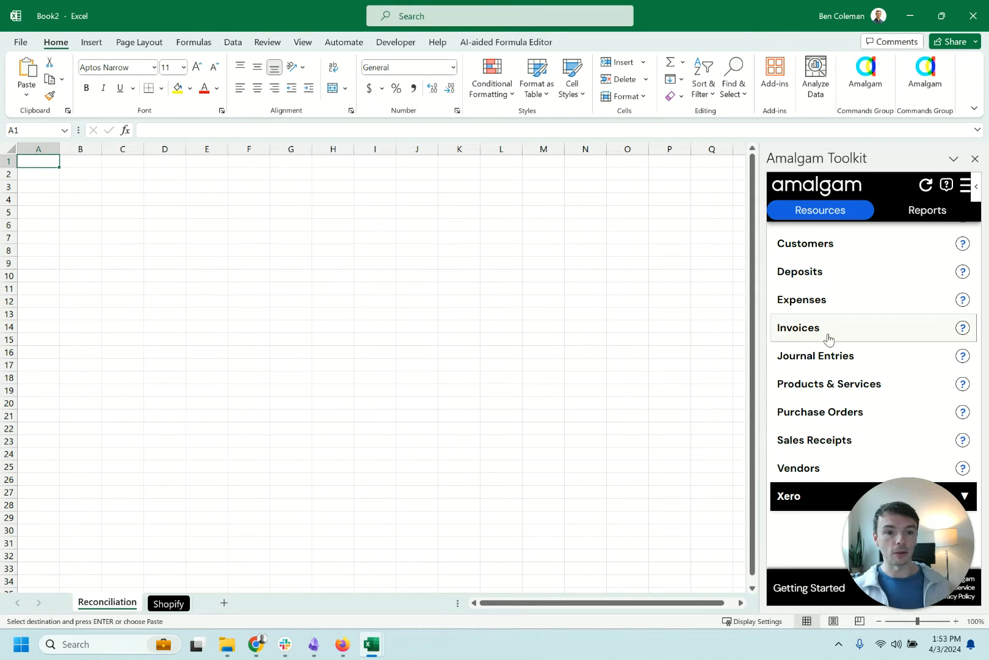
click(851, 363)
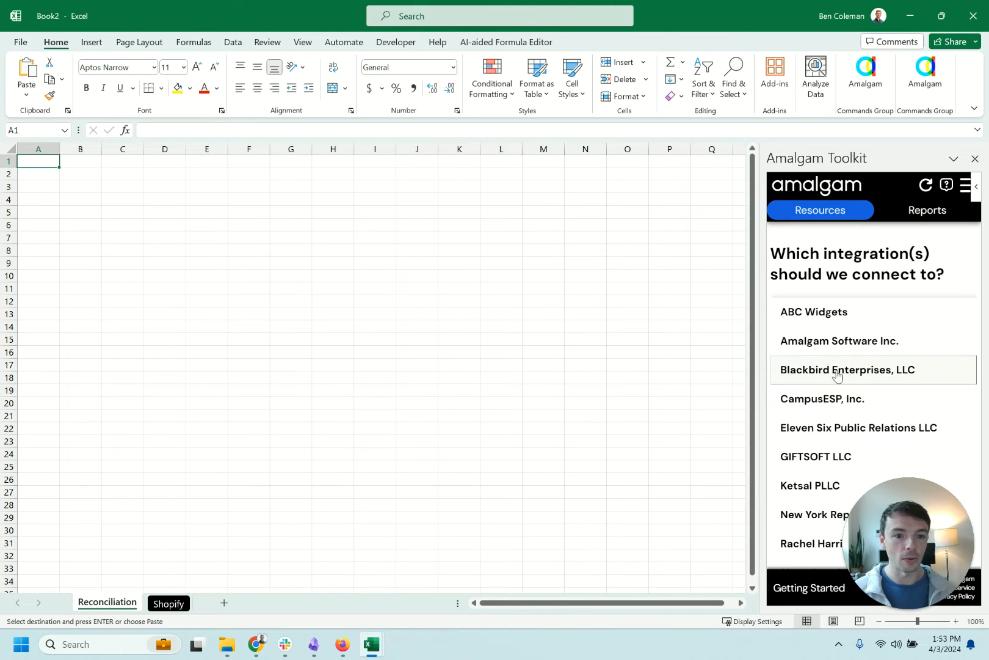
click(845, 315)
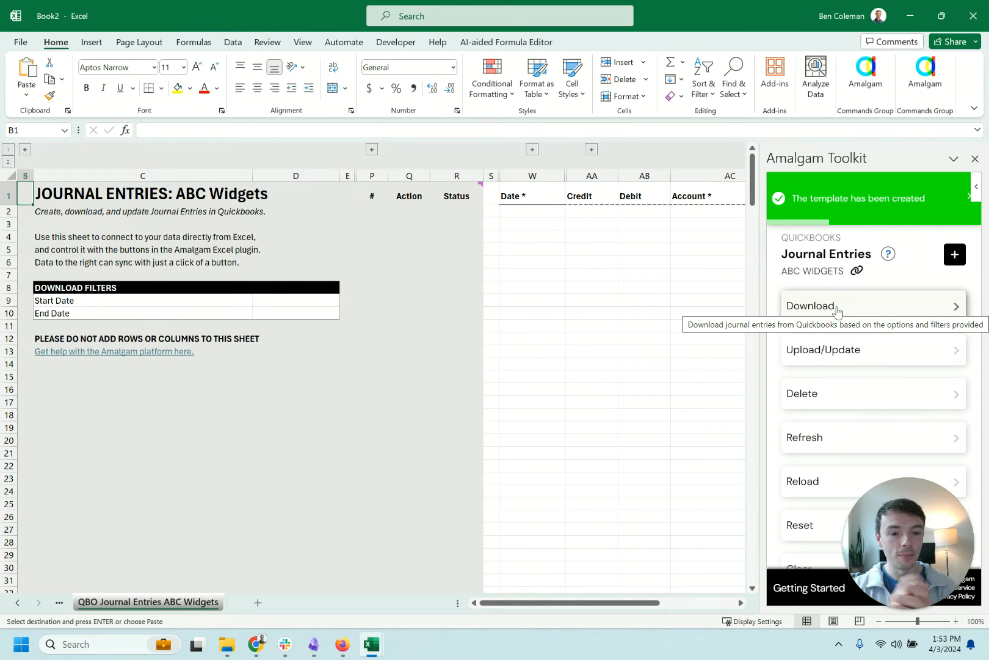
Enter =today() as the date of the first journal entry line, in cell W2
click(559, 250)
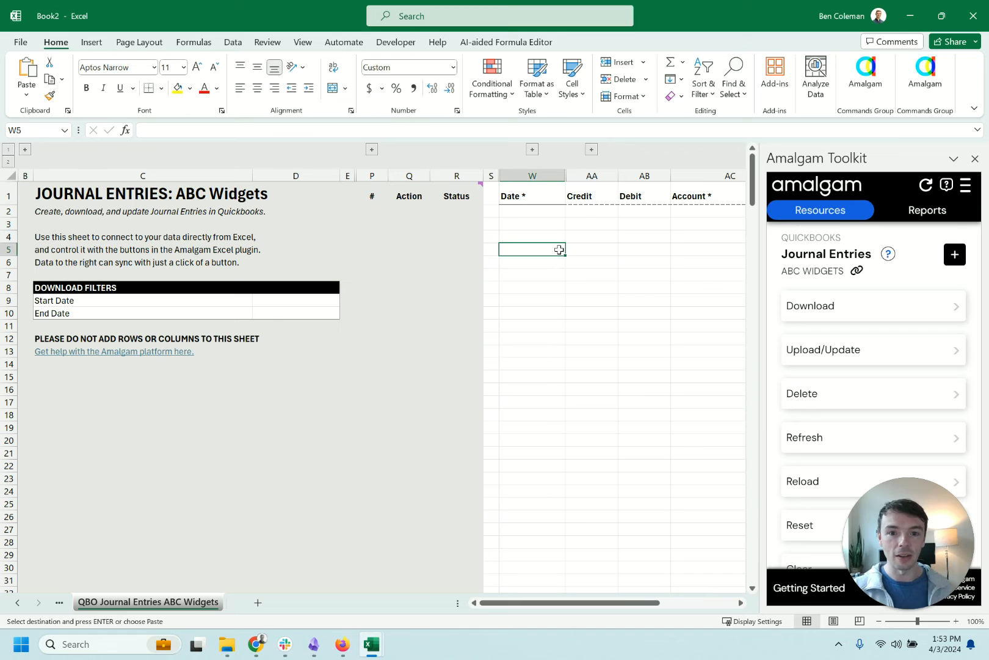
drag(577, 608, 651, 609)
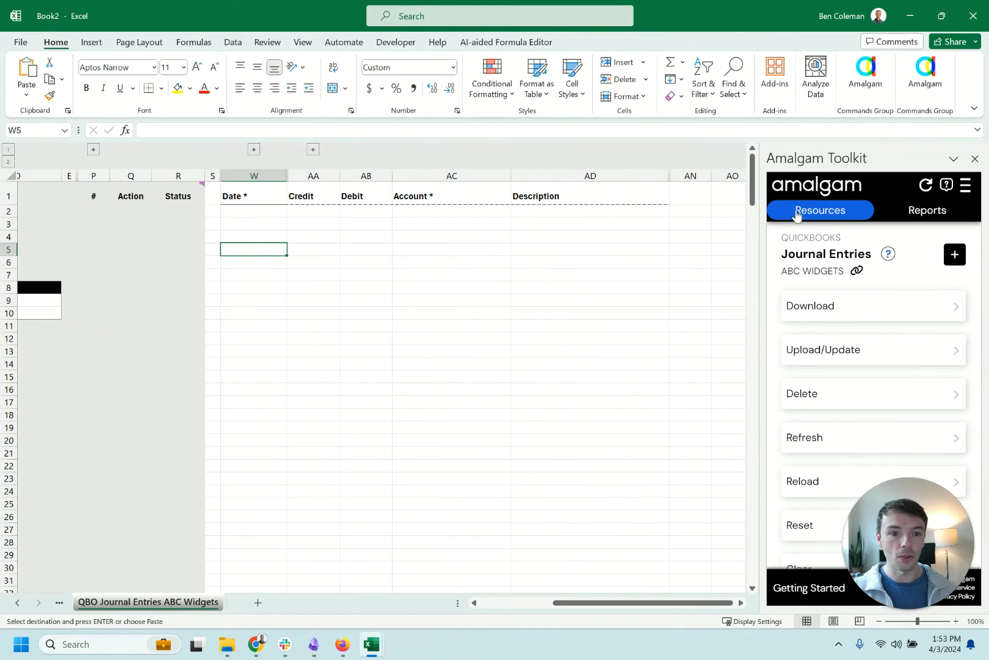
click(271, 212)
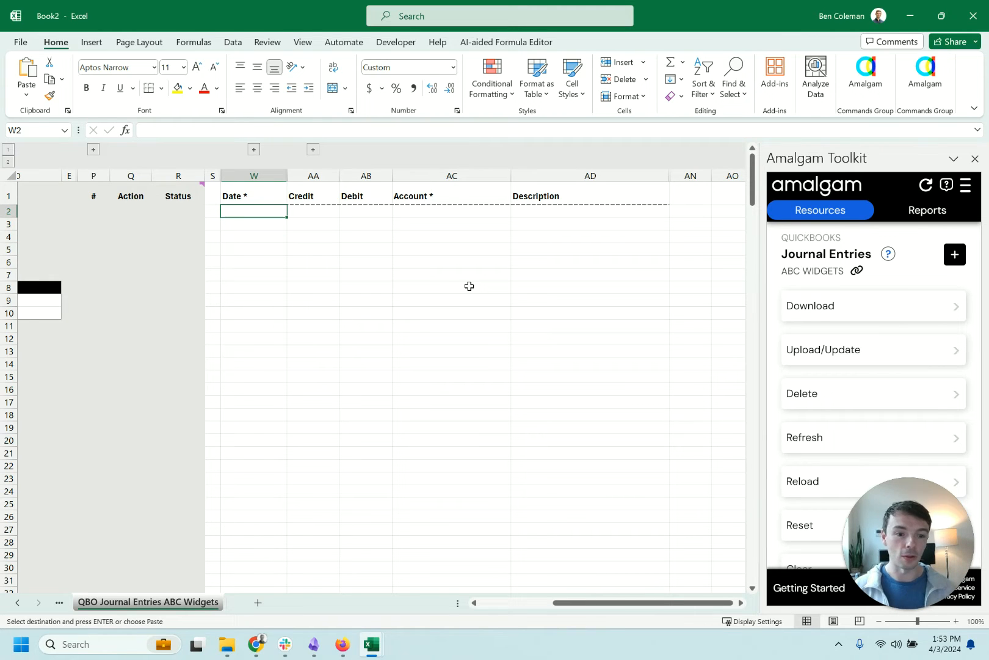
text(=)
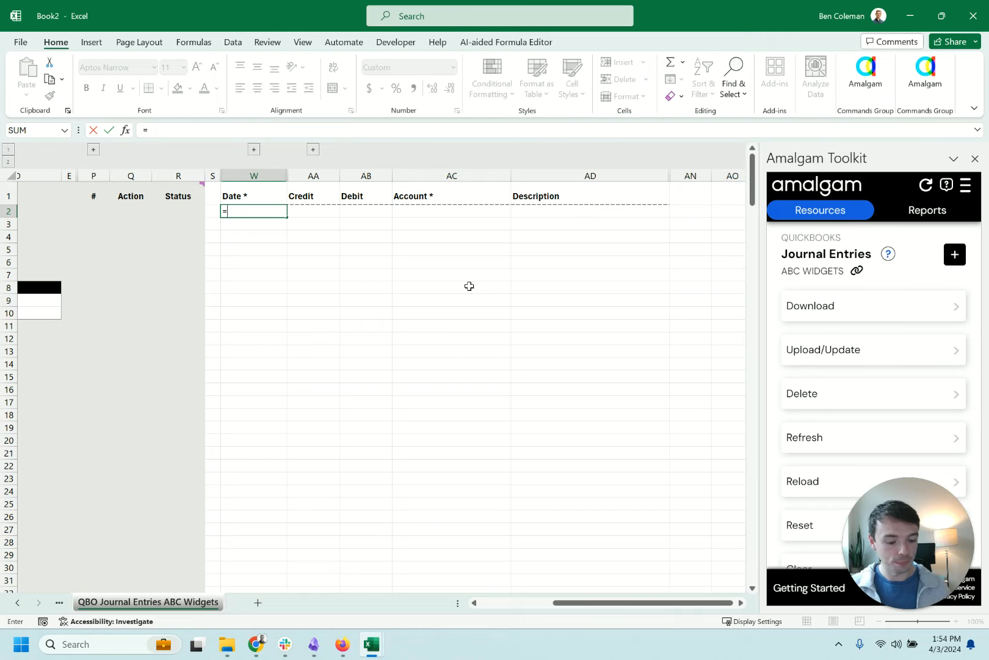
key(Escape)
text(=to)
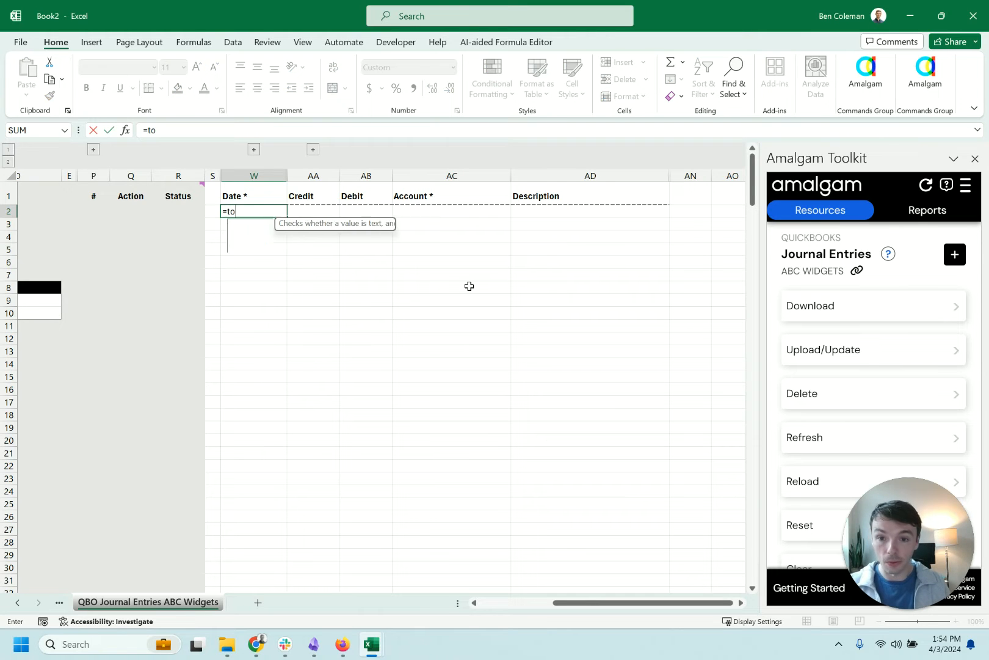
text(day()
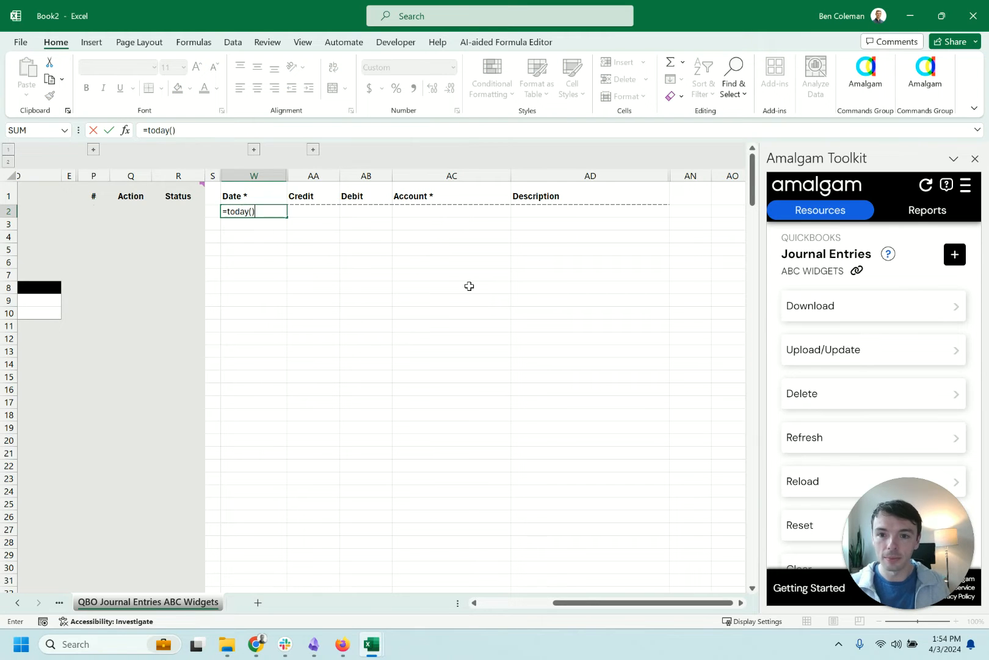
key(Return)
Enter the descriptions Gross Sales, Discounts and Returns for the first three journal lines, starting in cell AD2
key(Up)
key(Right)
key(Right)
key(Left)
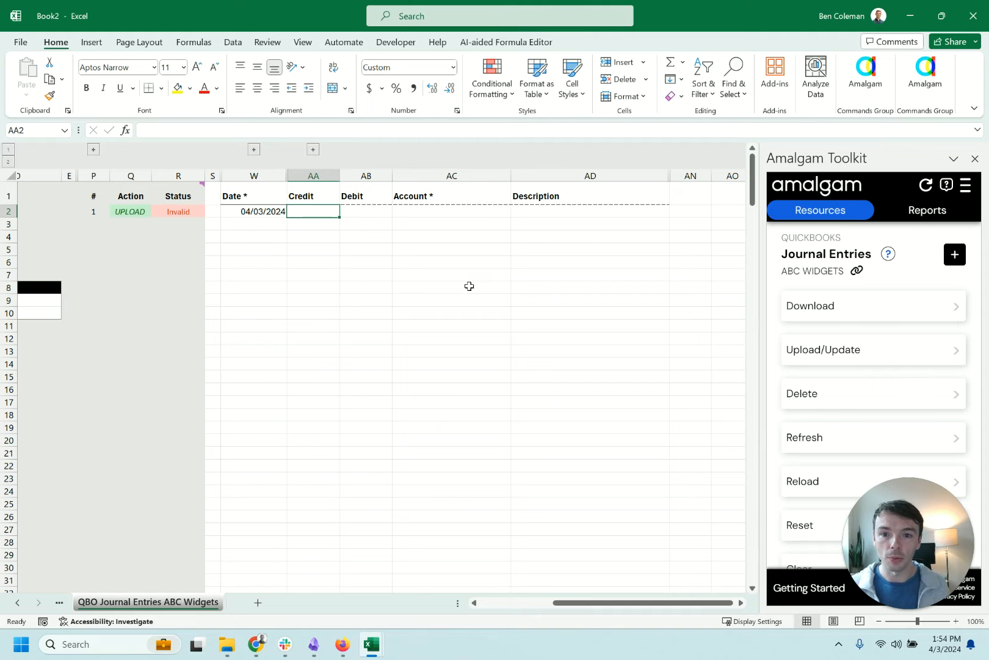
key(Right)
key(Right)
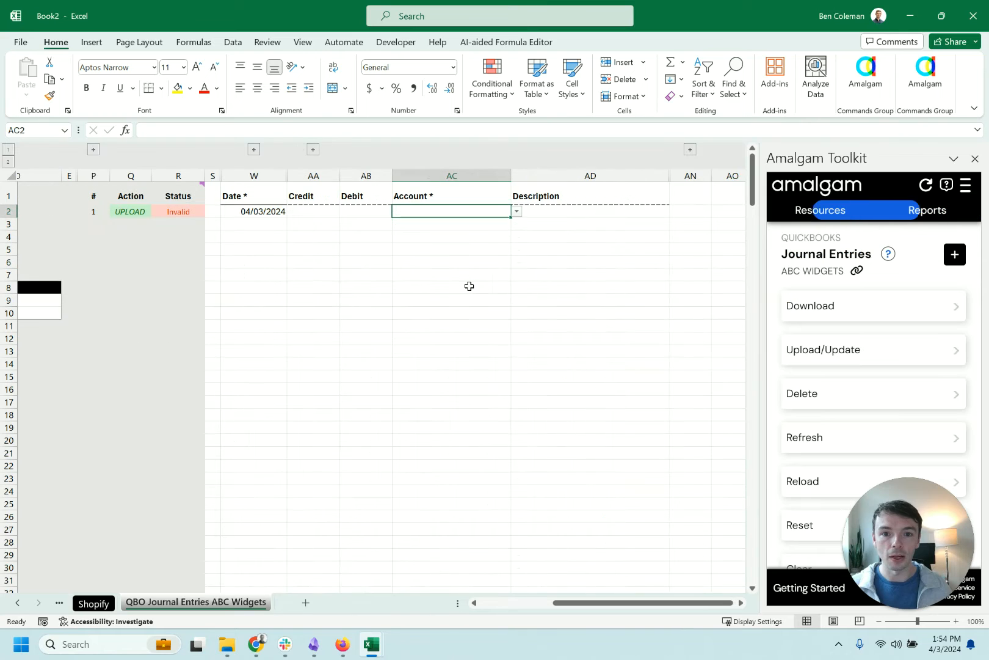
key(Right)
text(Gross Sales)
key(Return)
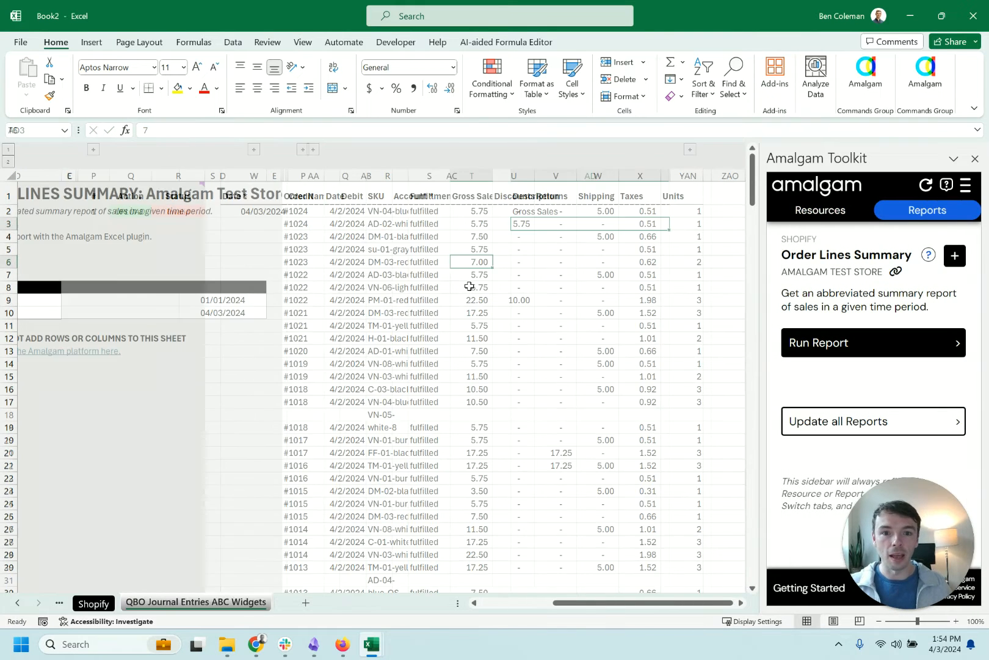
text(Discounts)
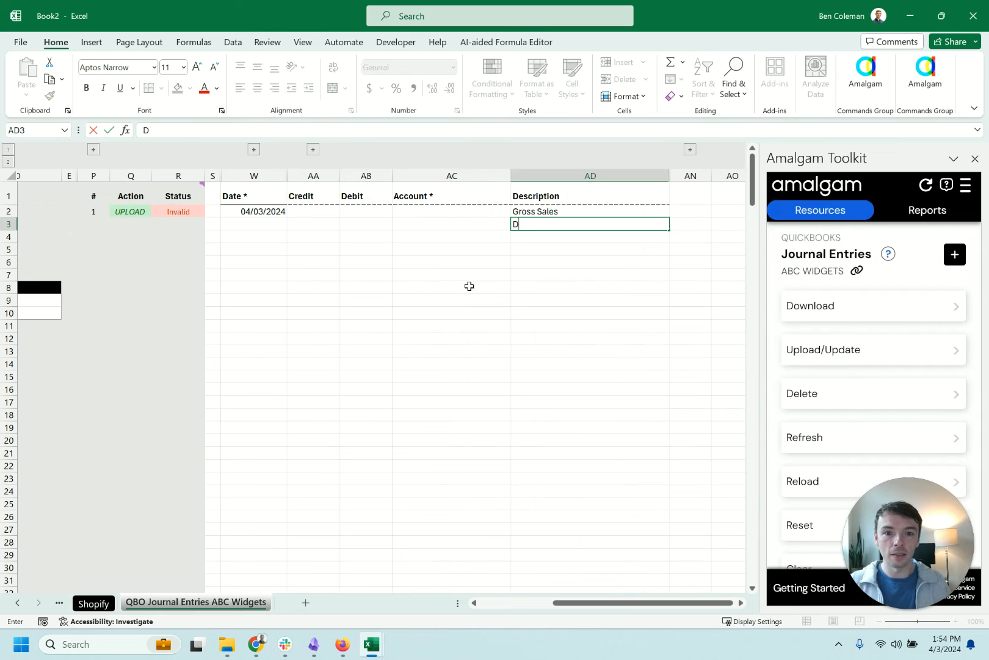
key(Return)
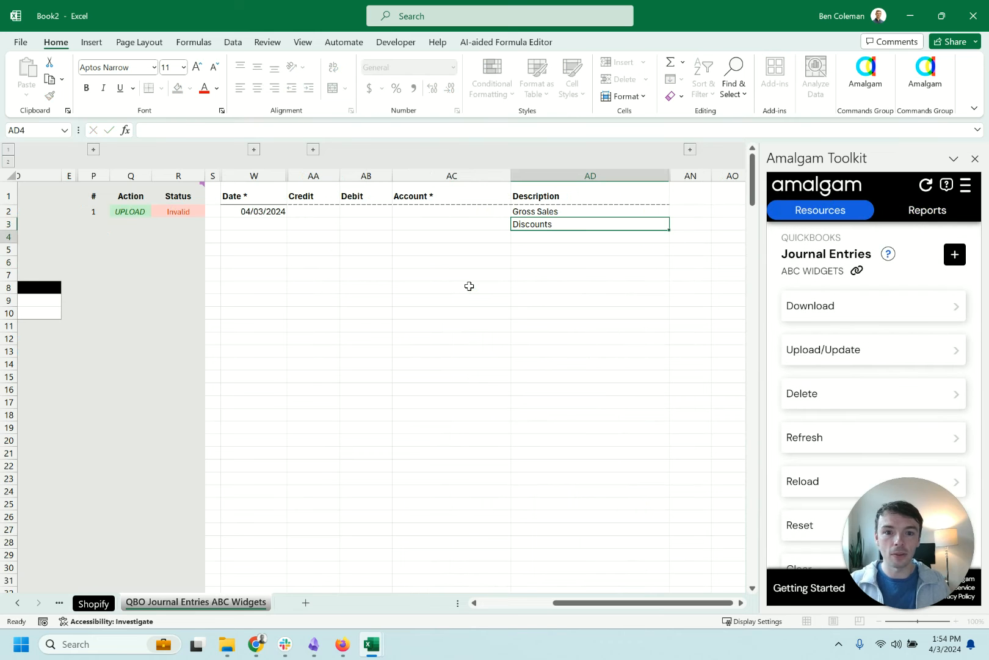
text(Returns)
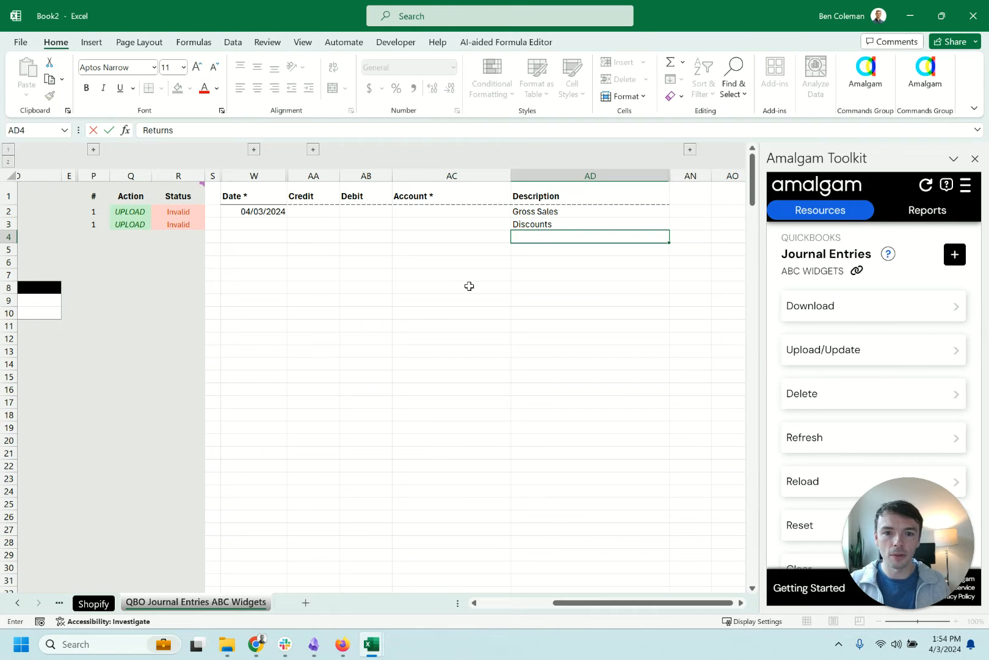
key(Return)
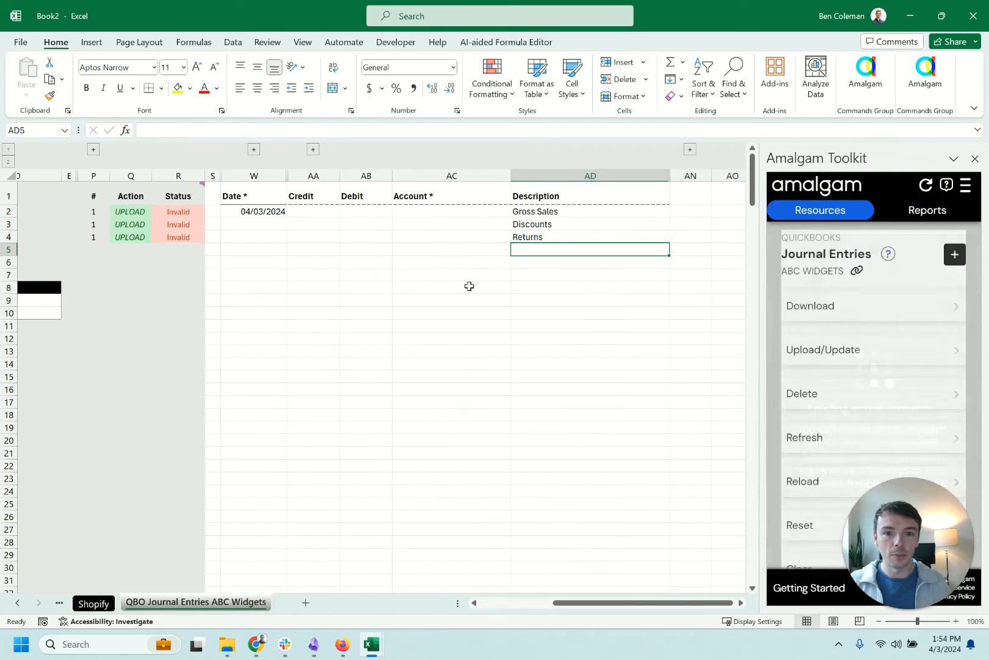
Add the descriptions Shipping Income, Sales Tax and Clearing Account in cells AD5 to AD7
text(Sh)
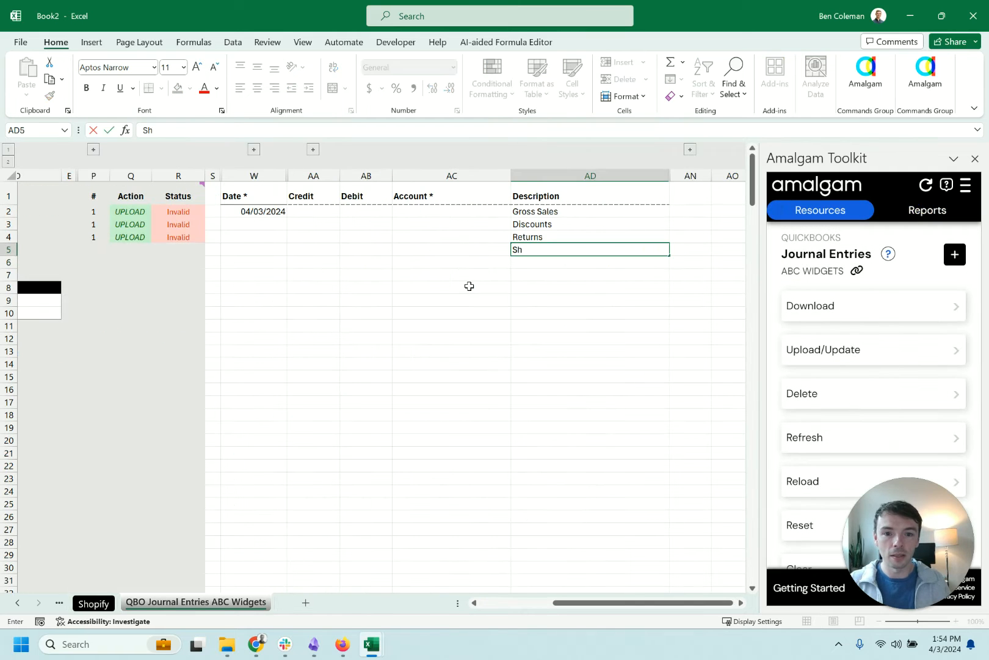
text(ipping Income)
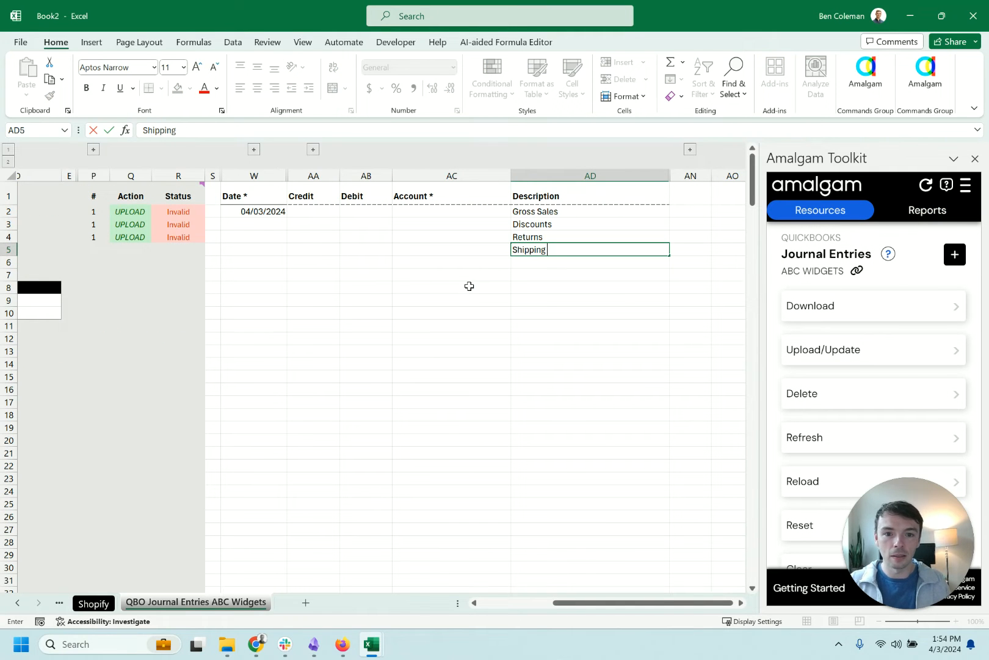
key(Return)
text(Sales Tax)
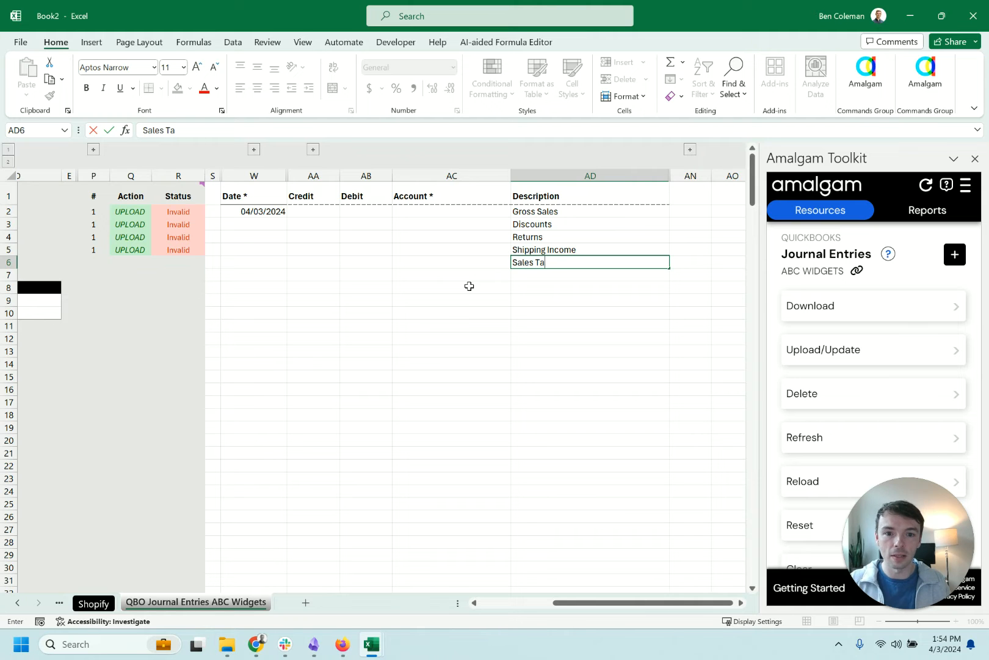
key(Return)
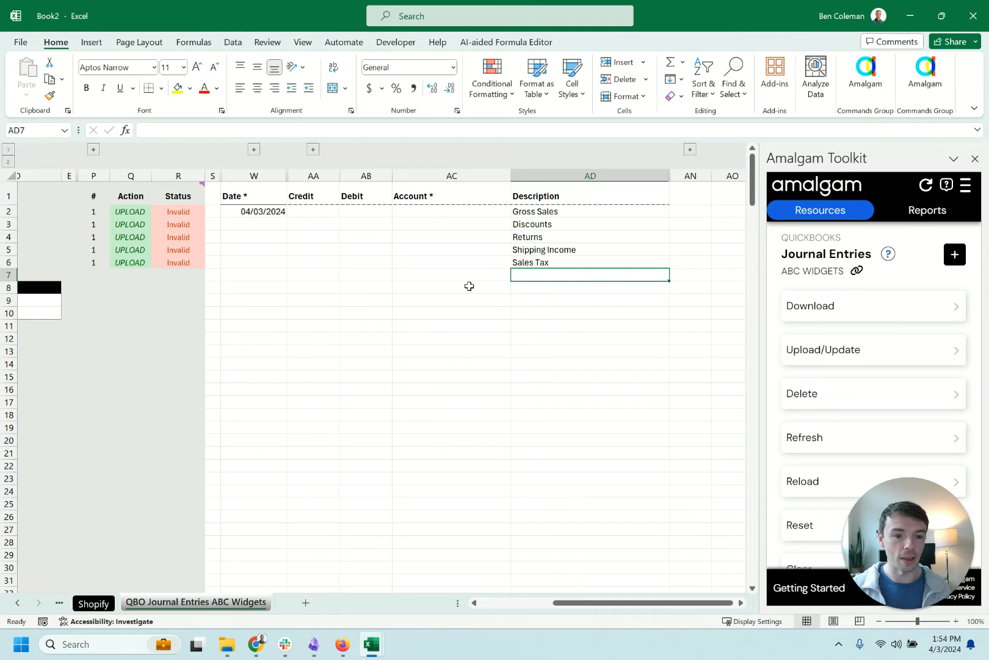
text(Clearin)
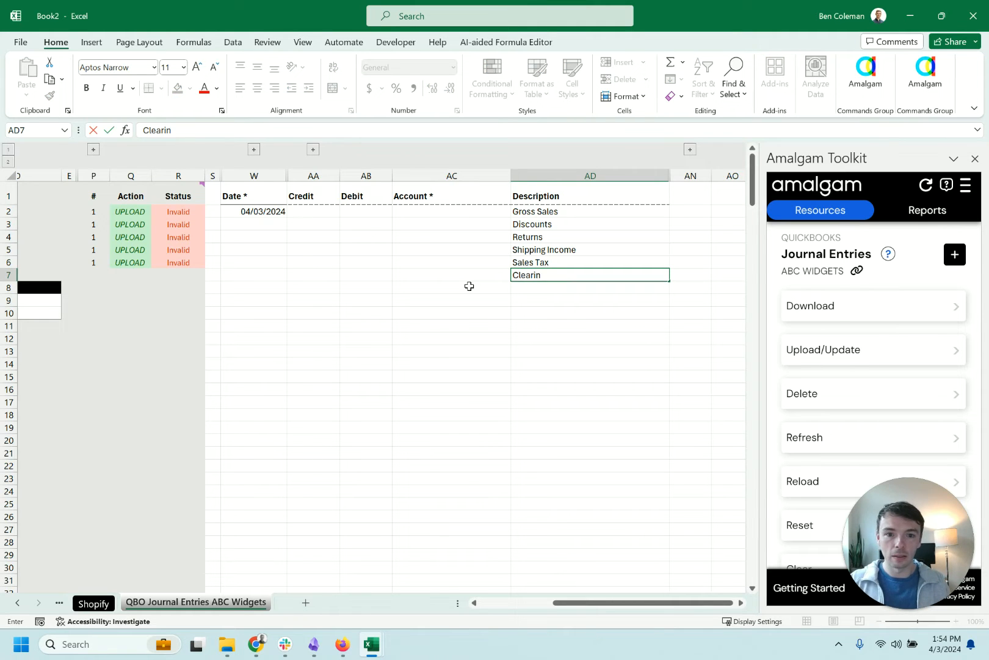
text(g Account)
key(Return)
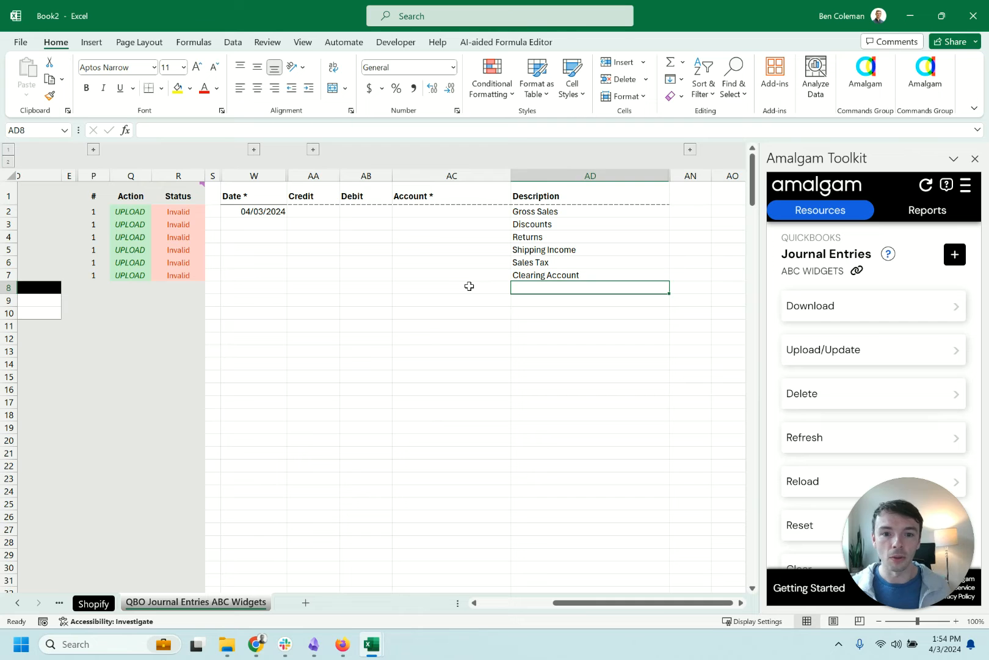
Set the account to Sales of Product Income for the Gross Sales line and Discounts given for the Discounts line
click(469, 285)
key(Up)
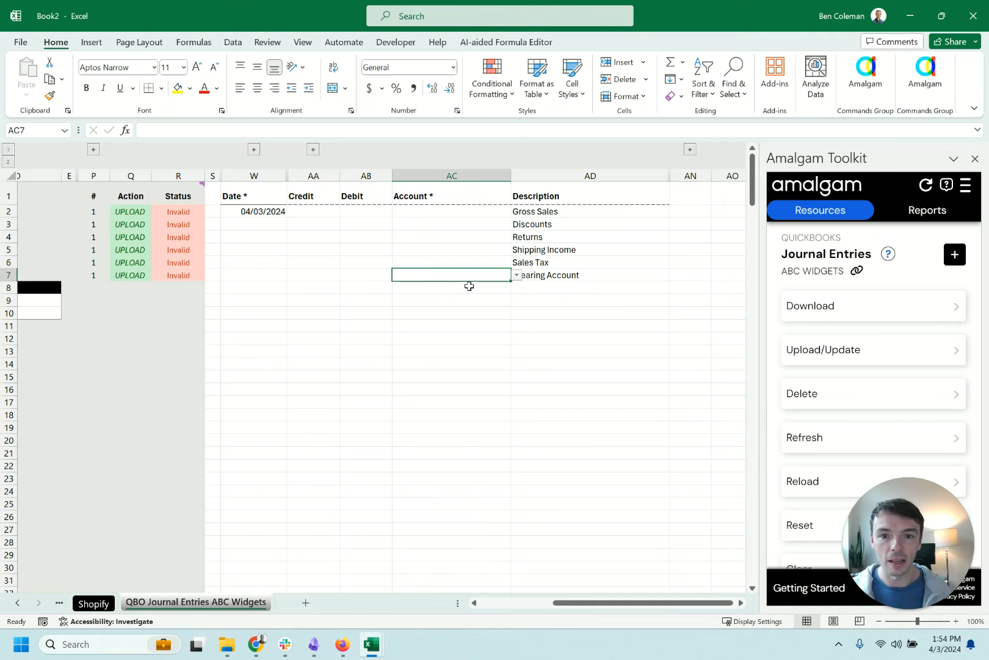
click(446, 216)
click(517, 212)
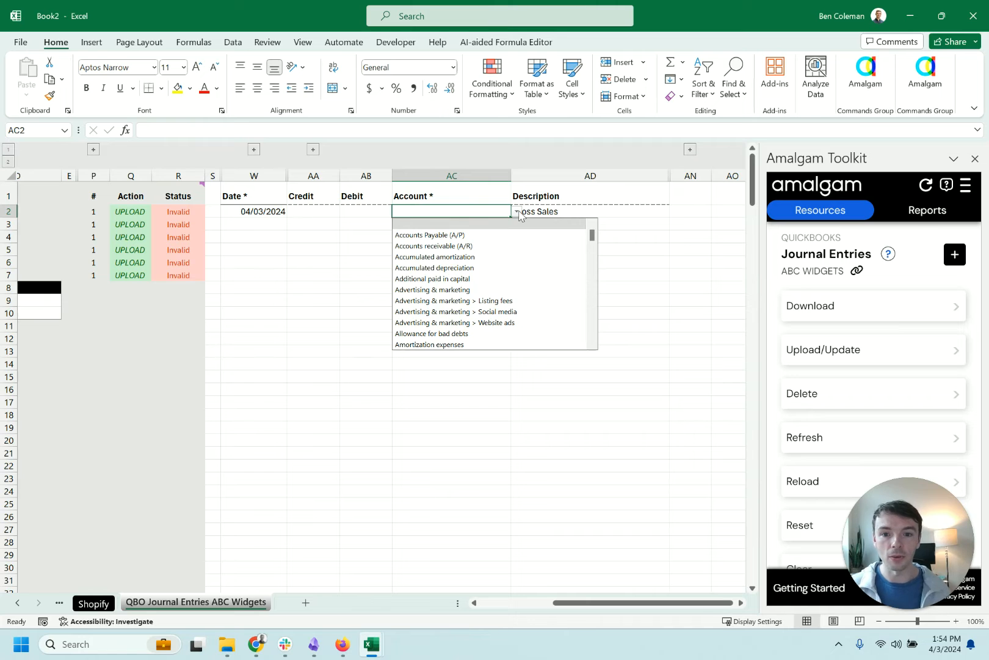
click(517, 211)
text(sale)
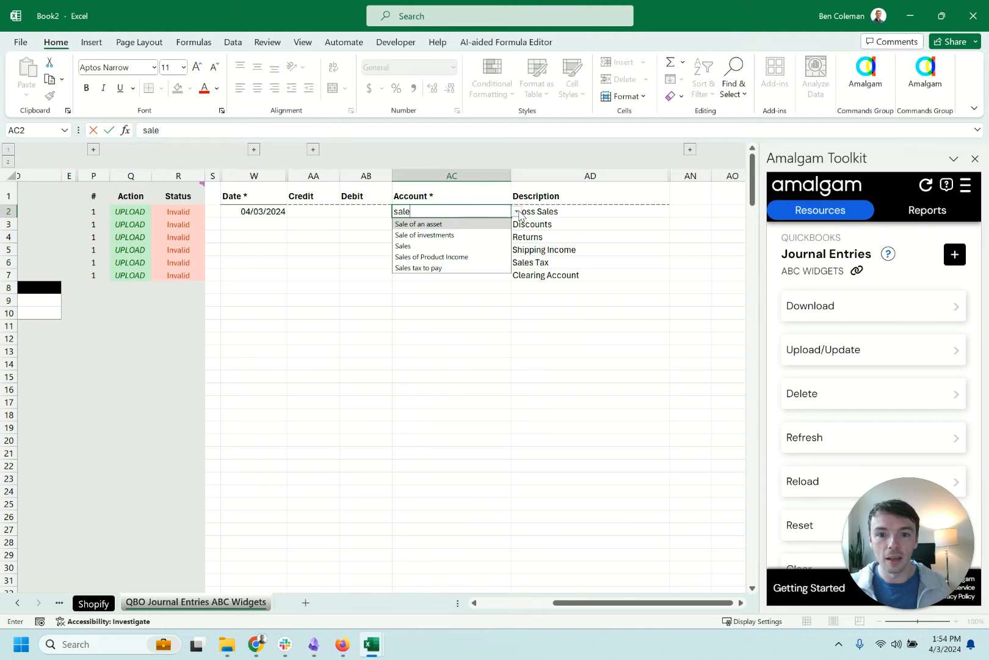
key(Down)
key(Down)
key(Down)
key(Return)
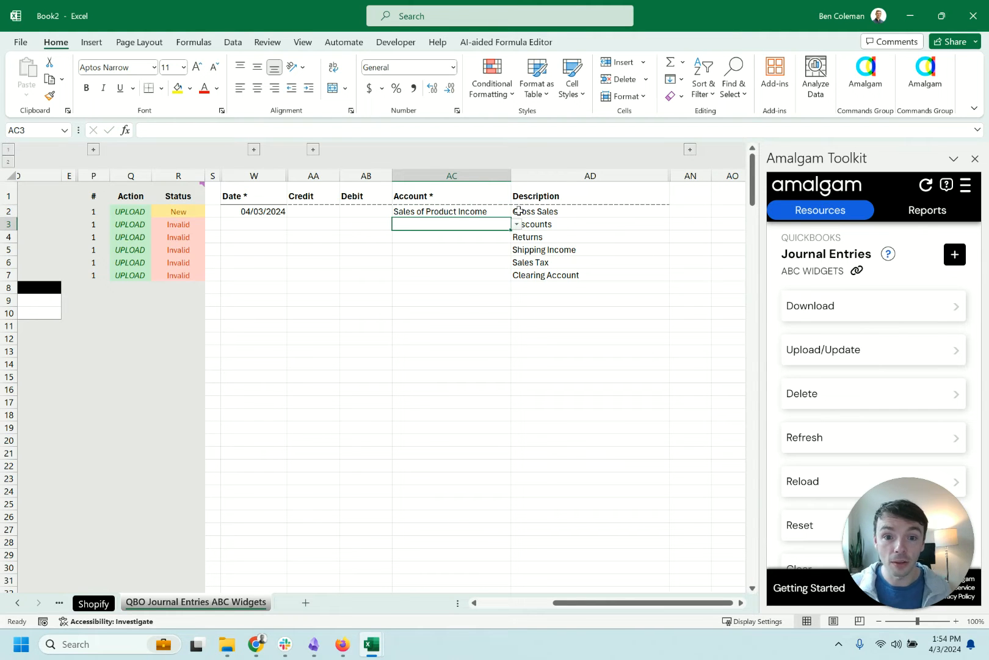
text(disc)
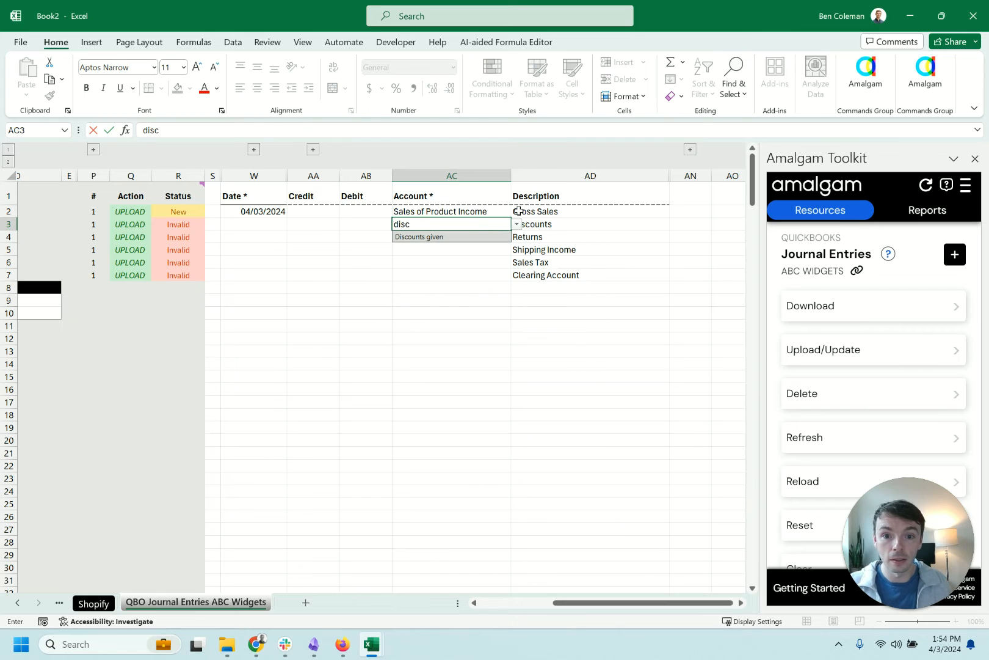
key(Return)
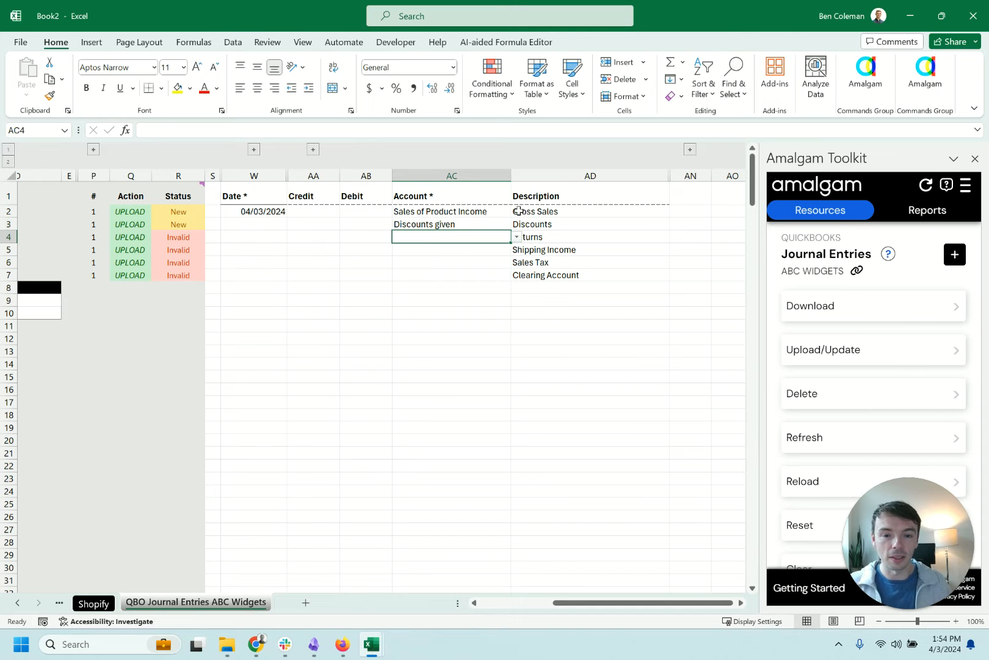
text(return)
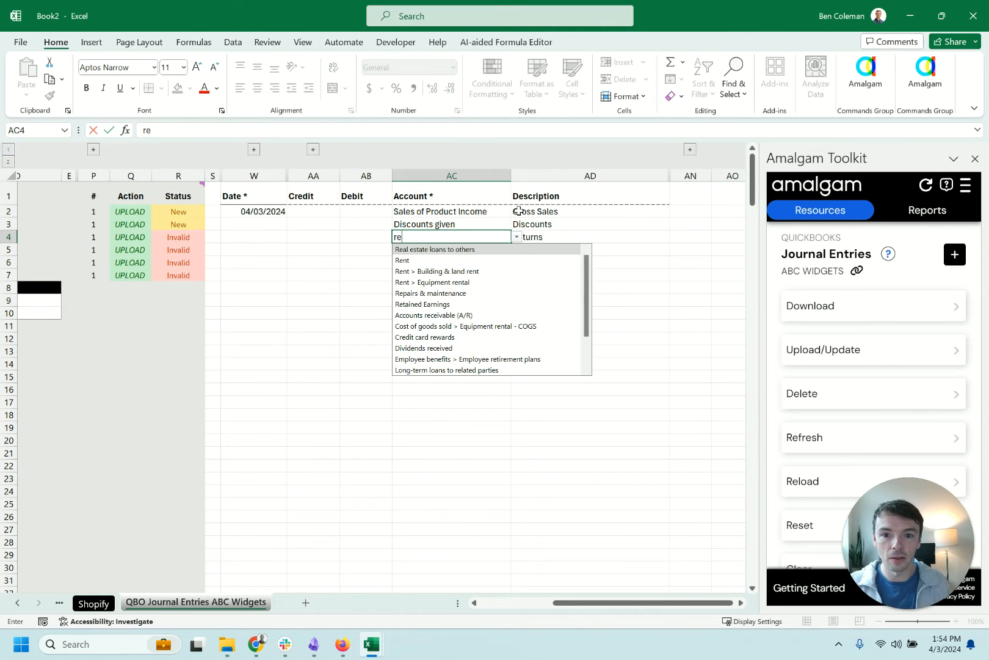
key(BackSpace)
key(BackSpace)
key(BackSpace)
key(BackSpace)
key(BackSpace)
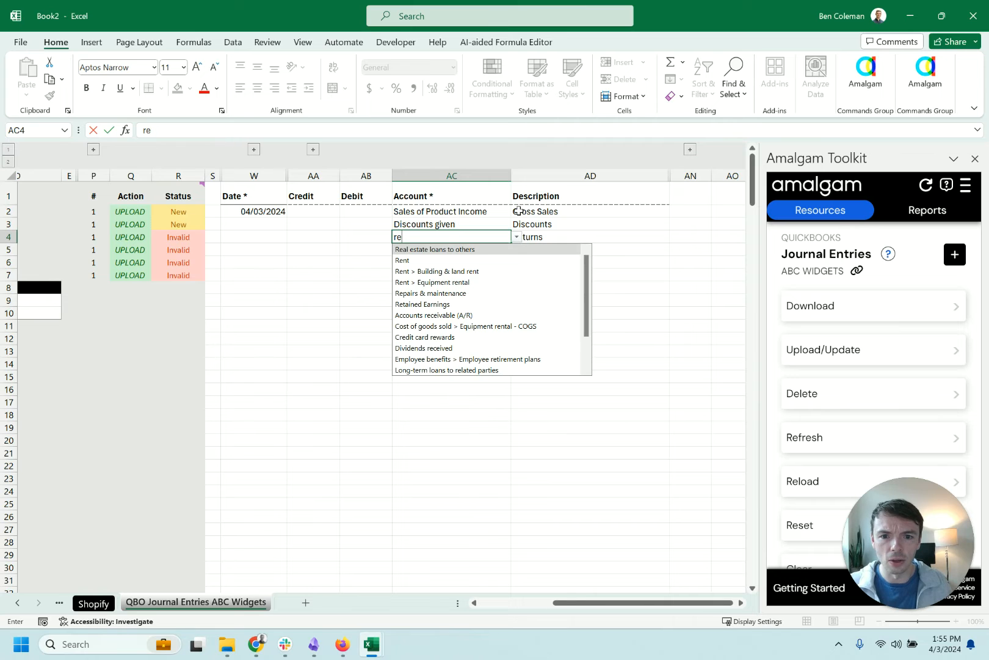
key(BackSpace)
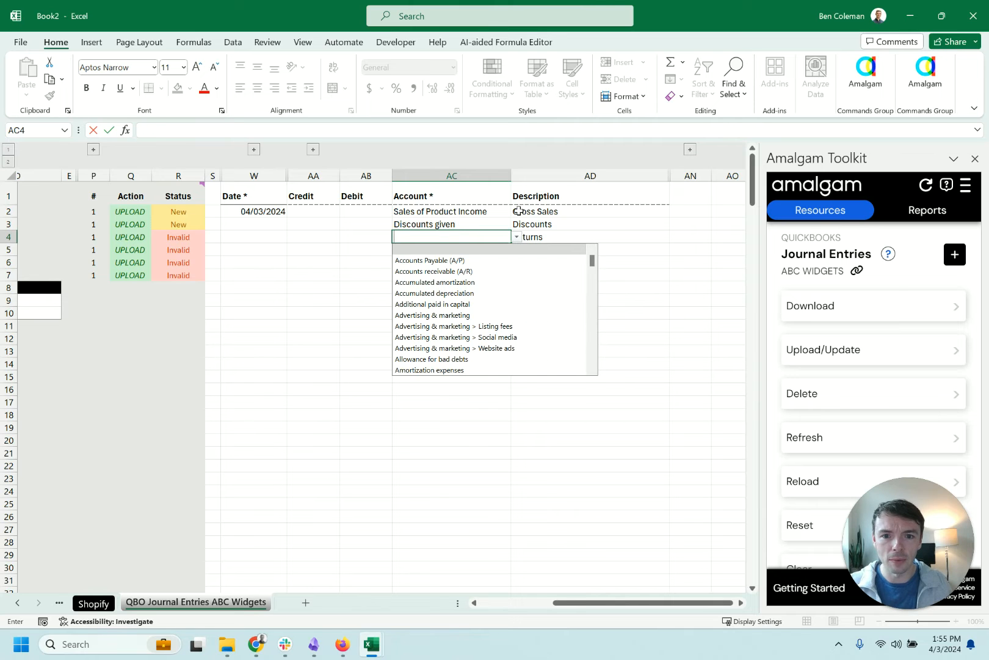
Set the account of the Returns line in AC4 to Sales of Product Income
text(sale)
key(Down)
key(Down)
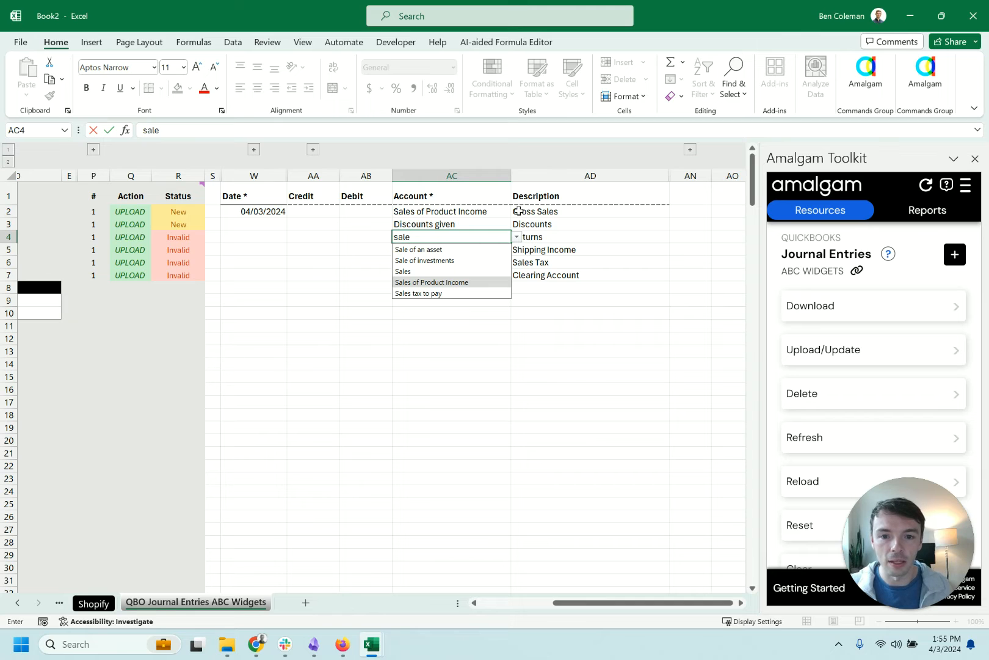
key(Return)
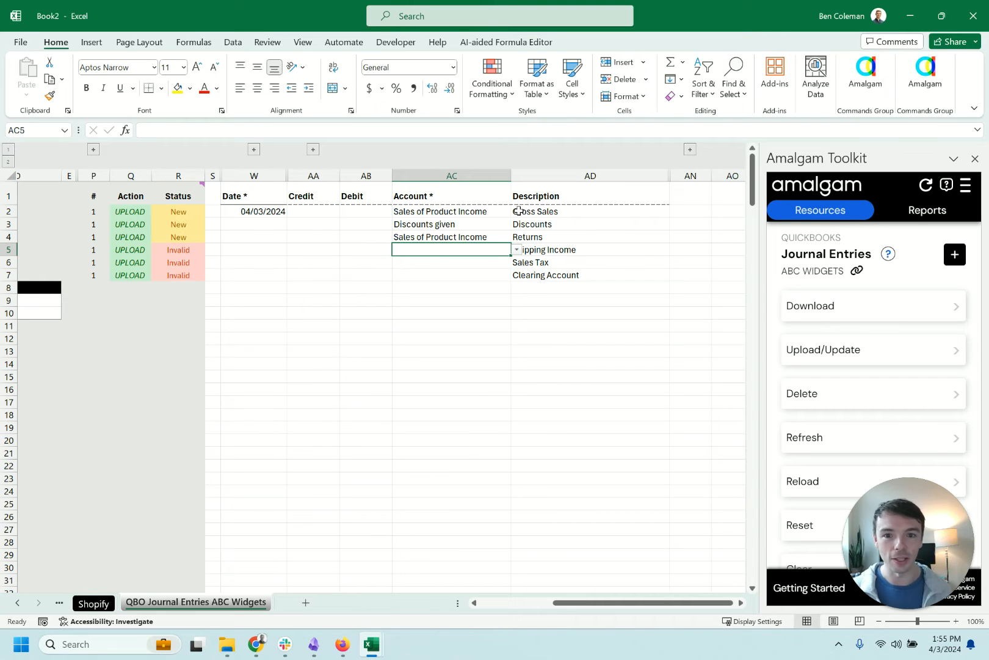
Set the account of the Shipping Income line in AC5 to Office expenses > Shipping & postage
click(517, 249)
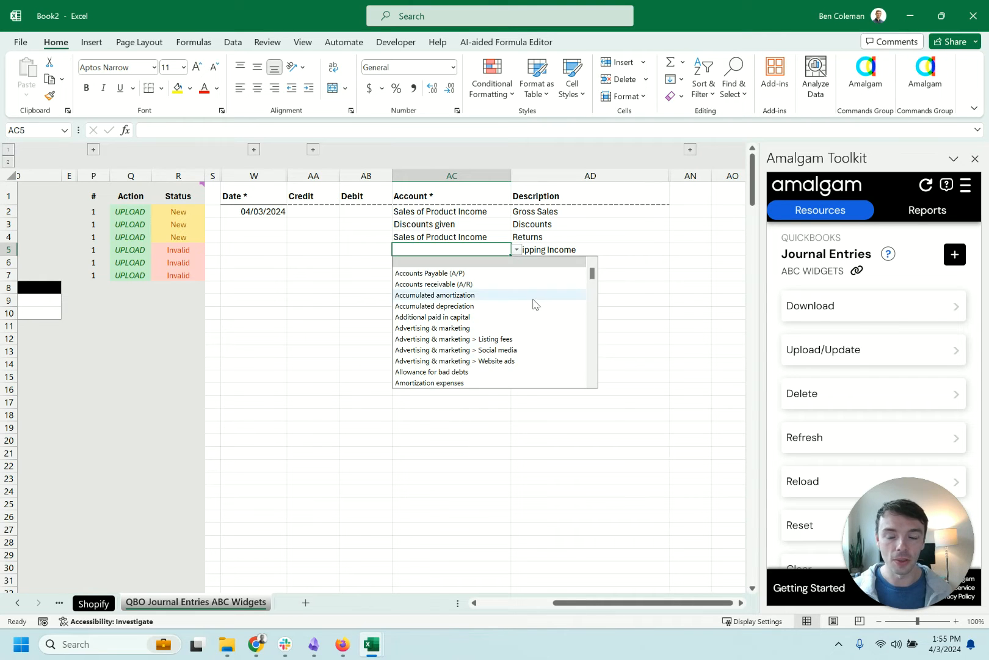
scroll(533, 303, down, 20)
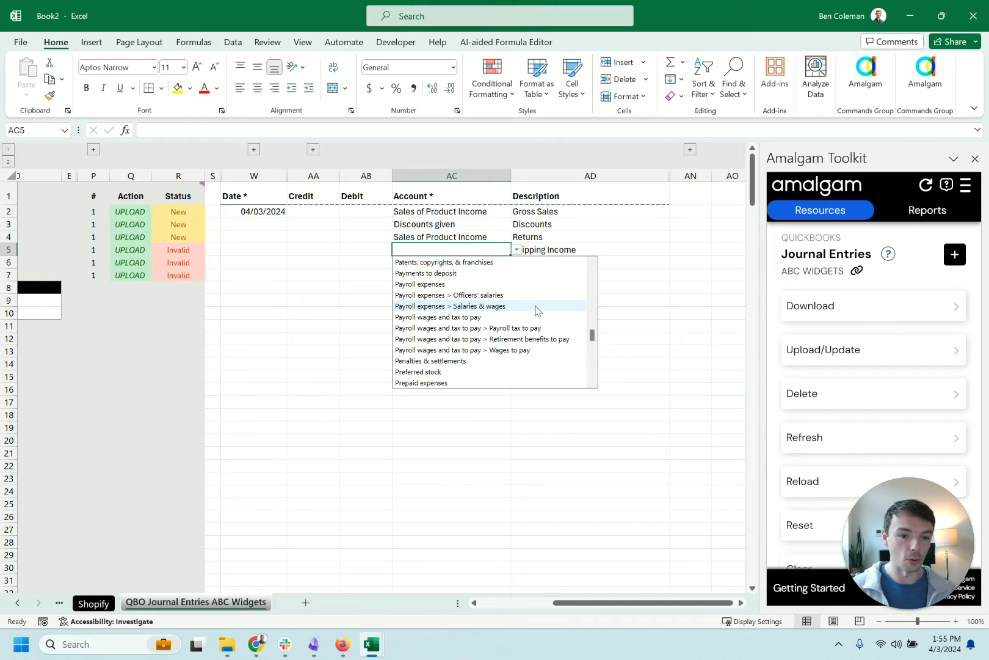
key(Escape)
text(shippin)
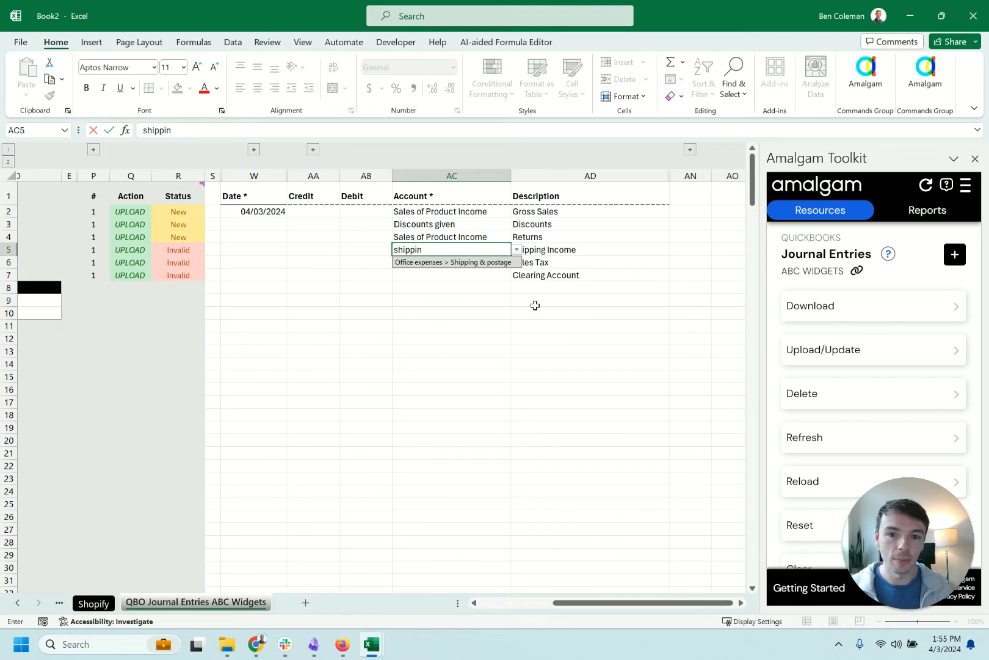
key(Return)
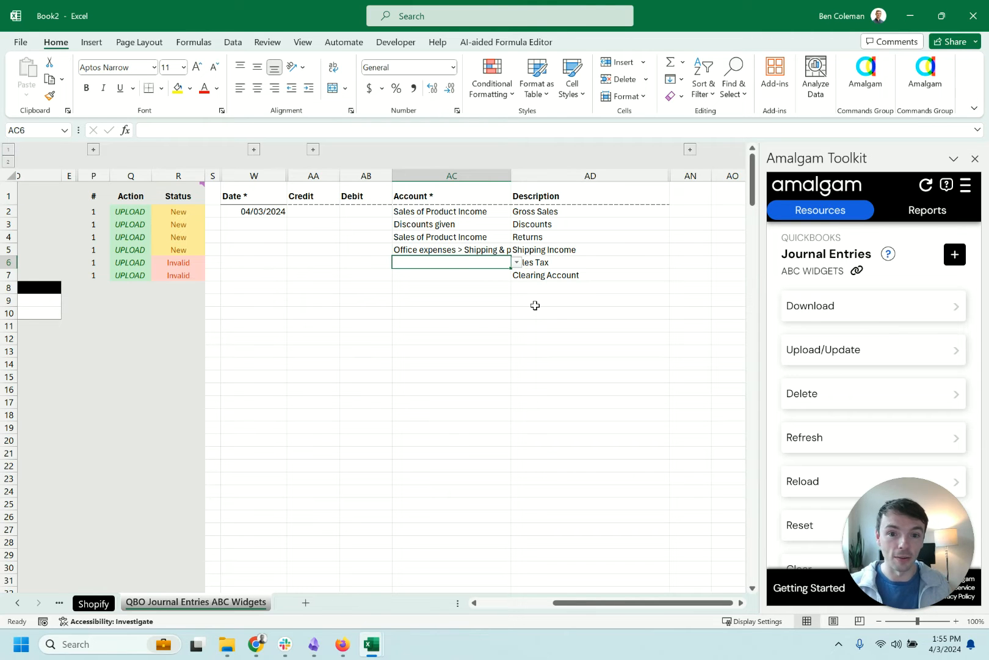
Set the account to Sales tax to pay for the Sales Tax line and Cash for the Clearing Account line
text(Sales)
key(Down)
key(Down)
key(Return)
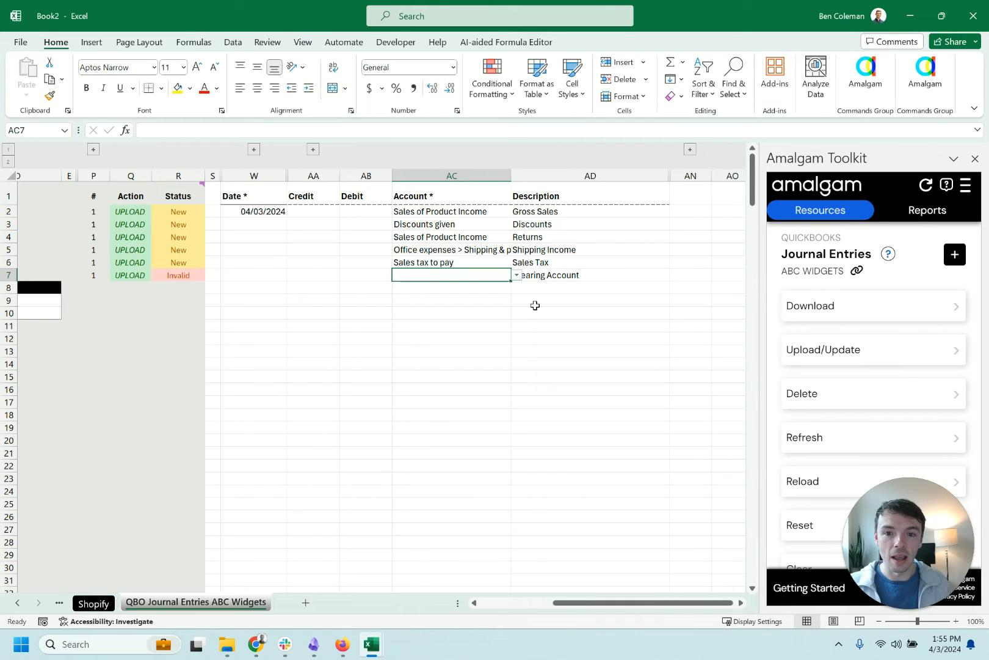
text(Cash)
key(Return)
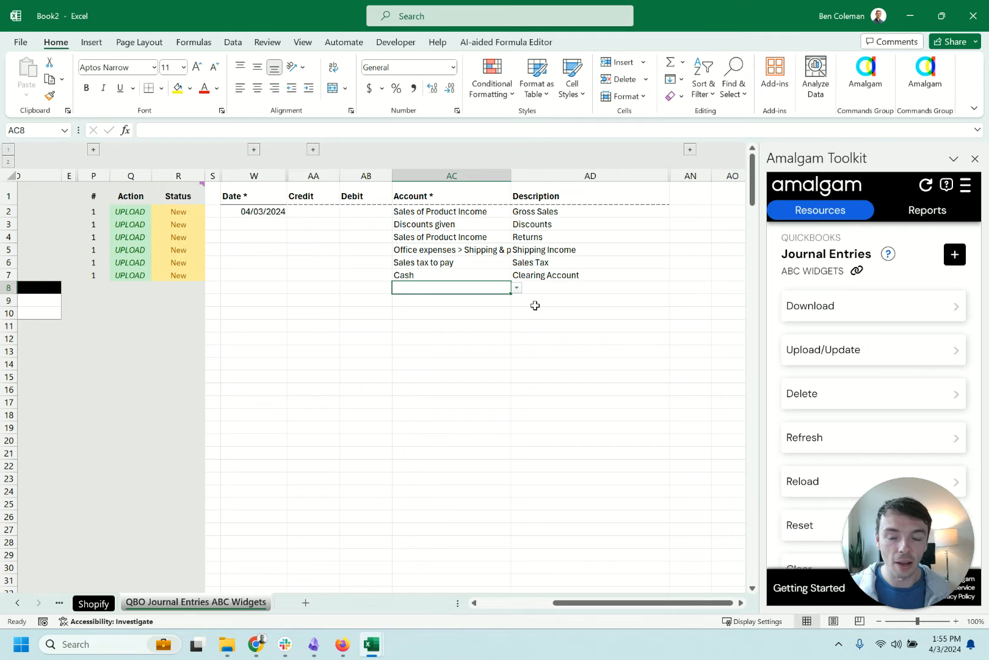
click(399, 273)
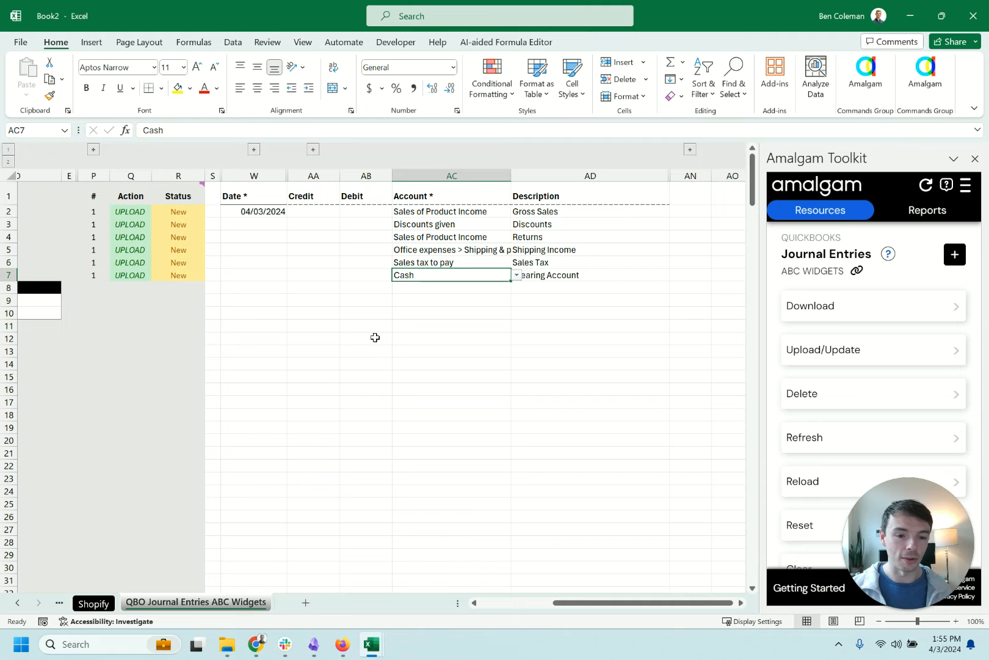
Enter the Gross Sales credit in AA2 as the sum of the Shopify sheet's Gross Sales column, =sum(Shopify!T:T)
click(320, 214)
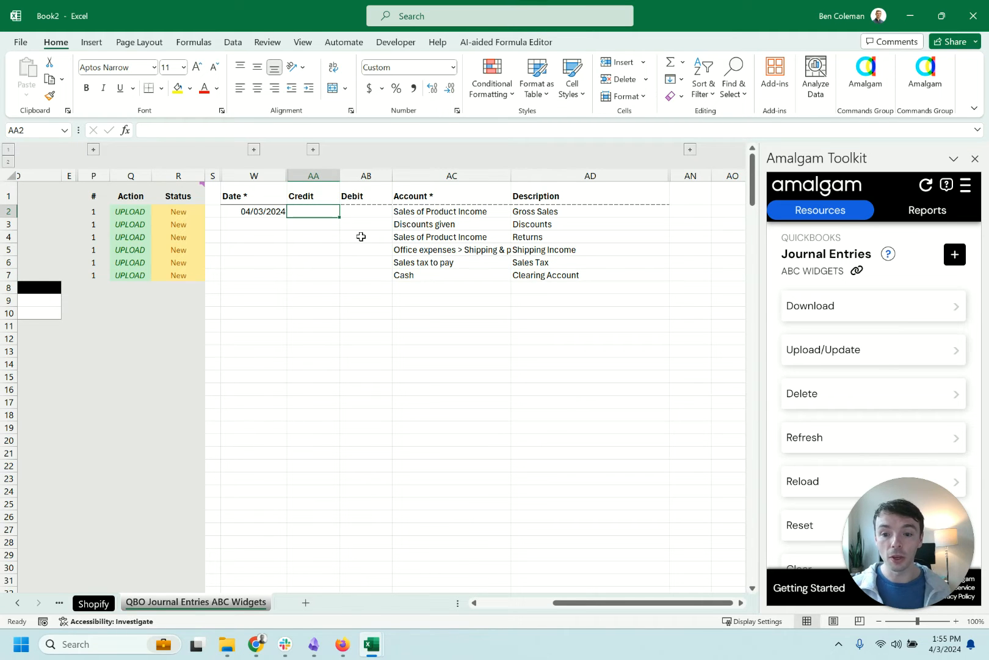
text(=sum()
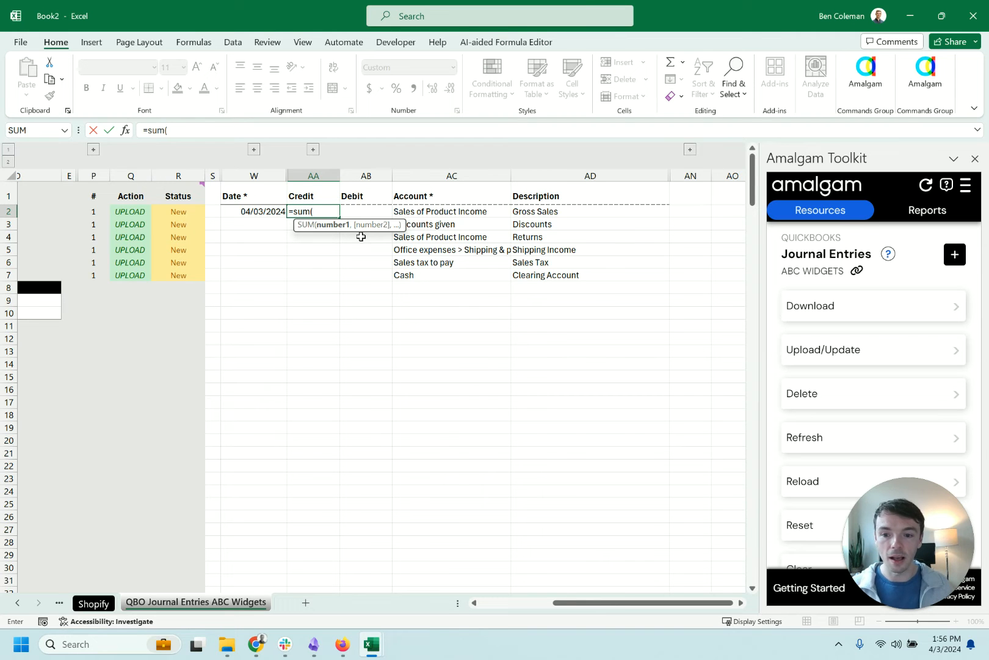
key(ctrl+Page_Up)
click(471, 176)
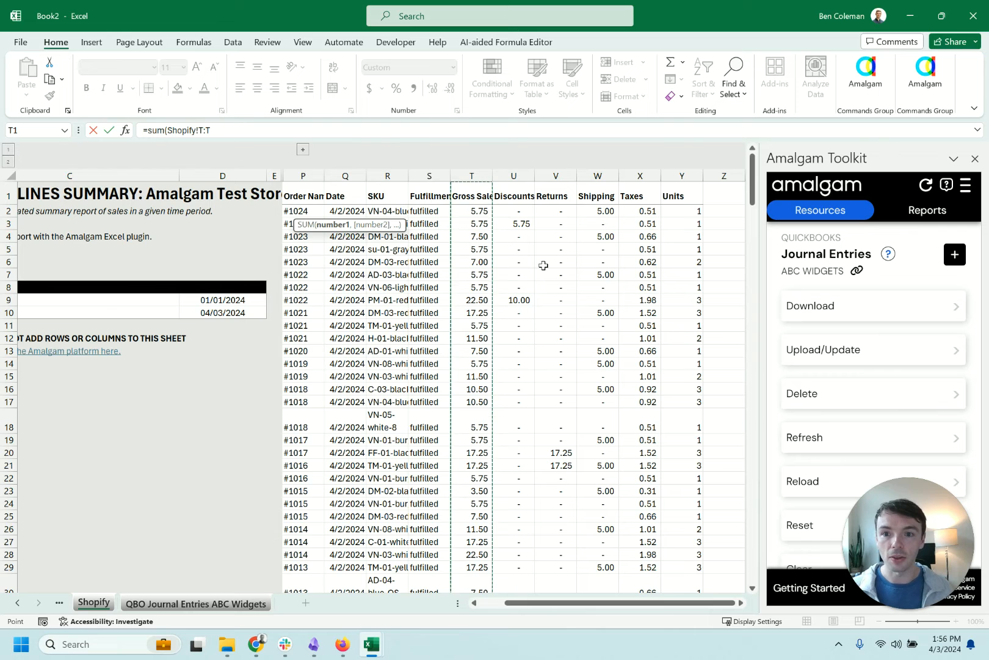
key(Return)
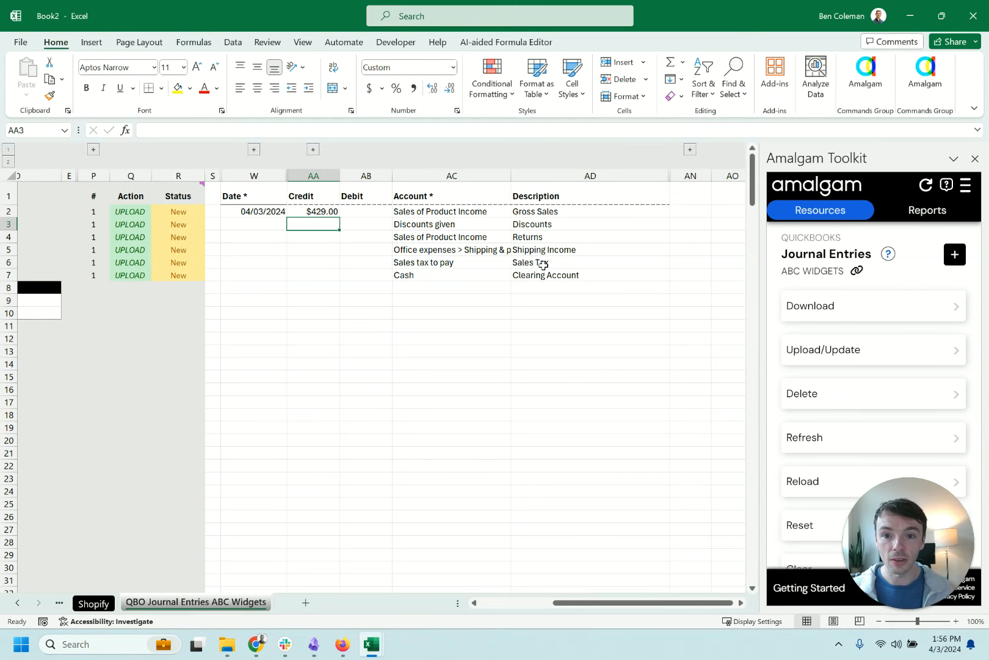
Enter a reference to the Shopify sheet's Discounts column, =Shopify!U:U, as the Discounts debit in AB3
key(Up)
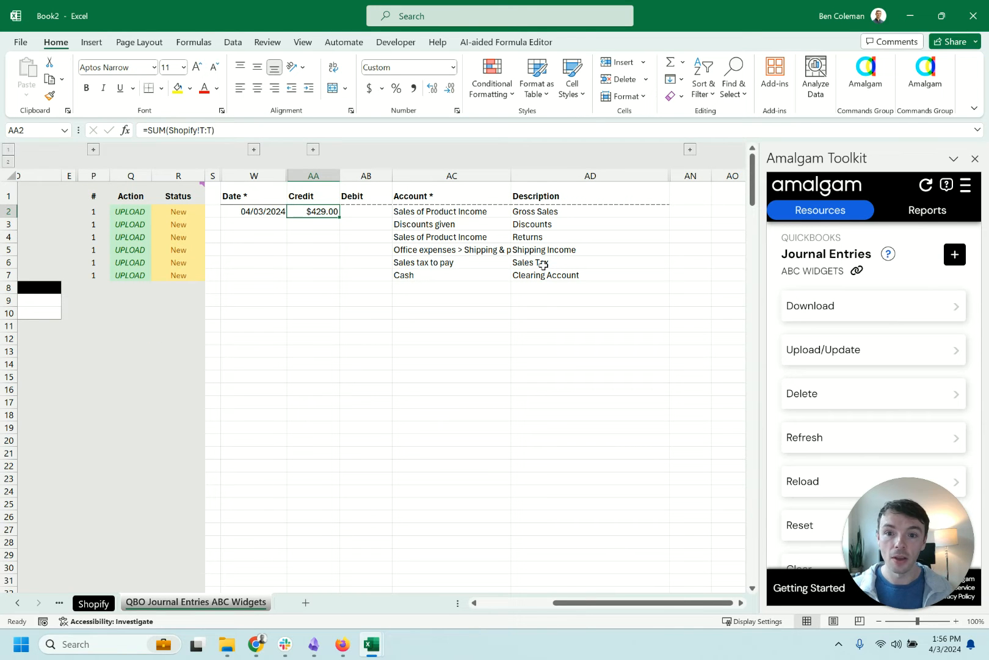
key(Right)
key(Down)
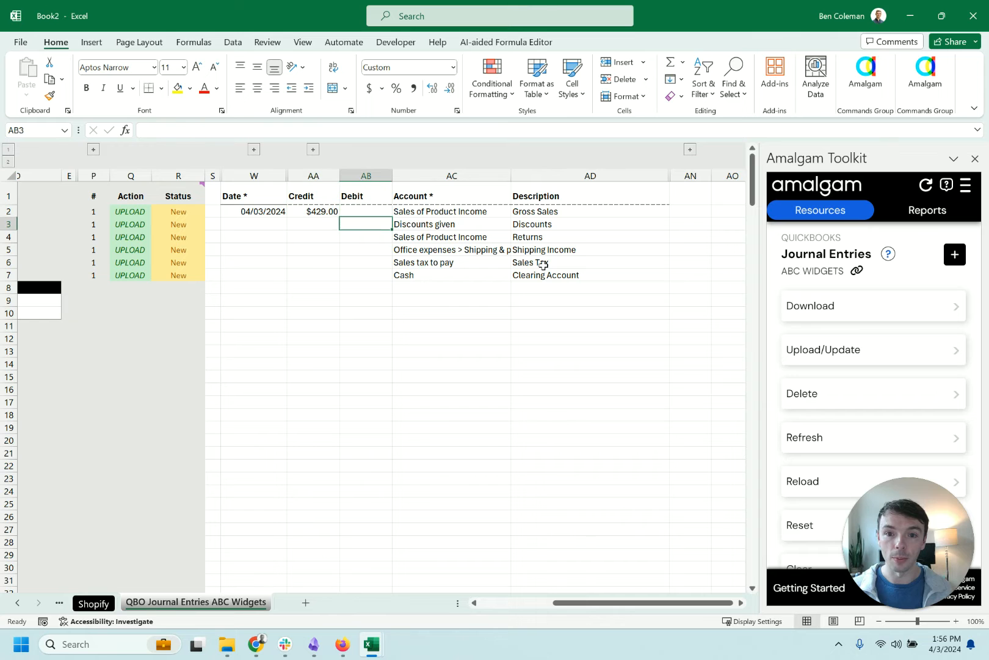
text(=)
key(ctrl+Page_Up)
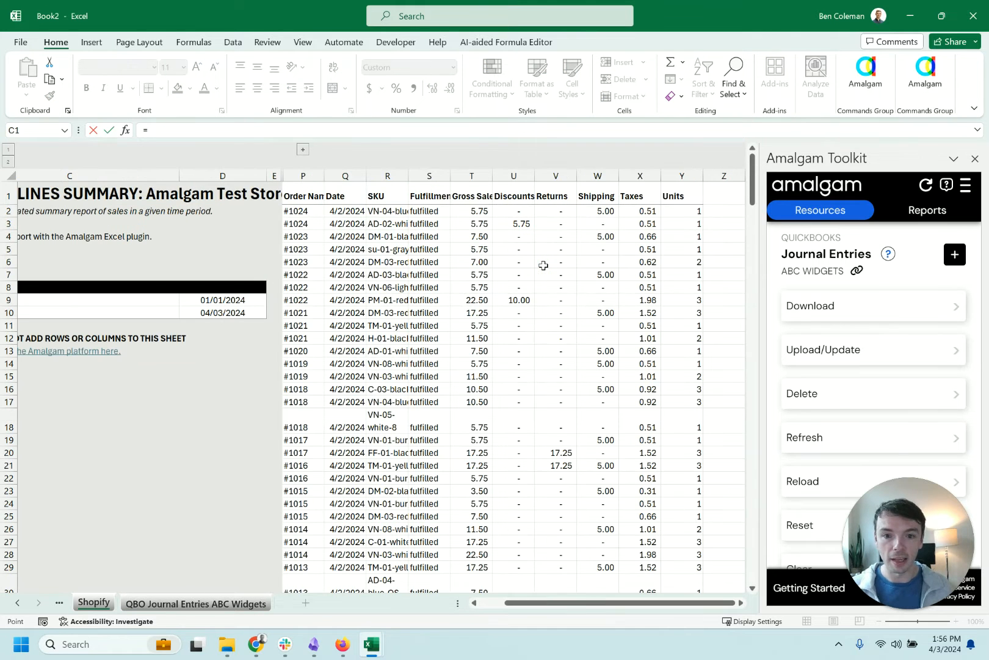
click(516, 176)
key(Return)
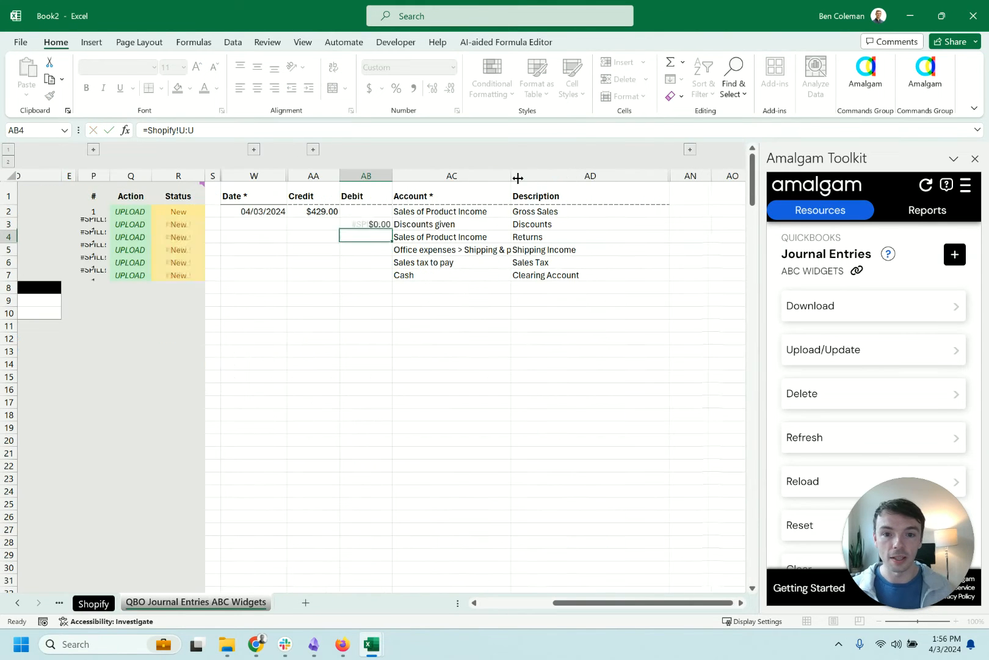
Wrap the column reference in the Discounts debit formula in SUM so it reads =sum(Shopify!U:U)
key(Up)
key(F2)
key(ctrl+Left)
key(ctrl+Left)
key(ctrl+Left)
key(ctrl+Left)
key(ctrl+Left)
text(sum()
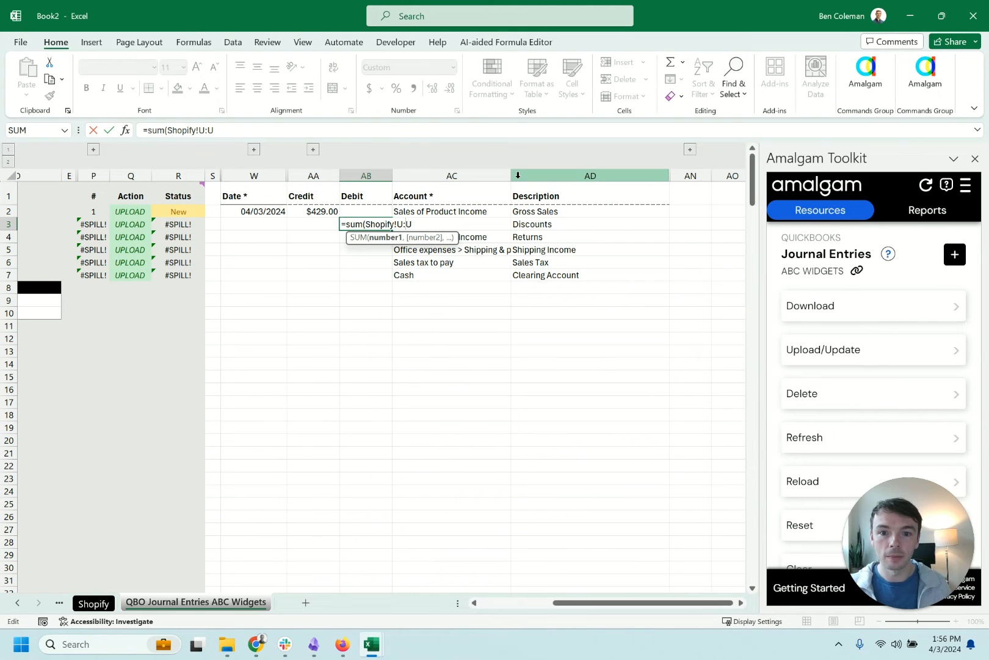
key(Return)
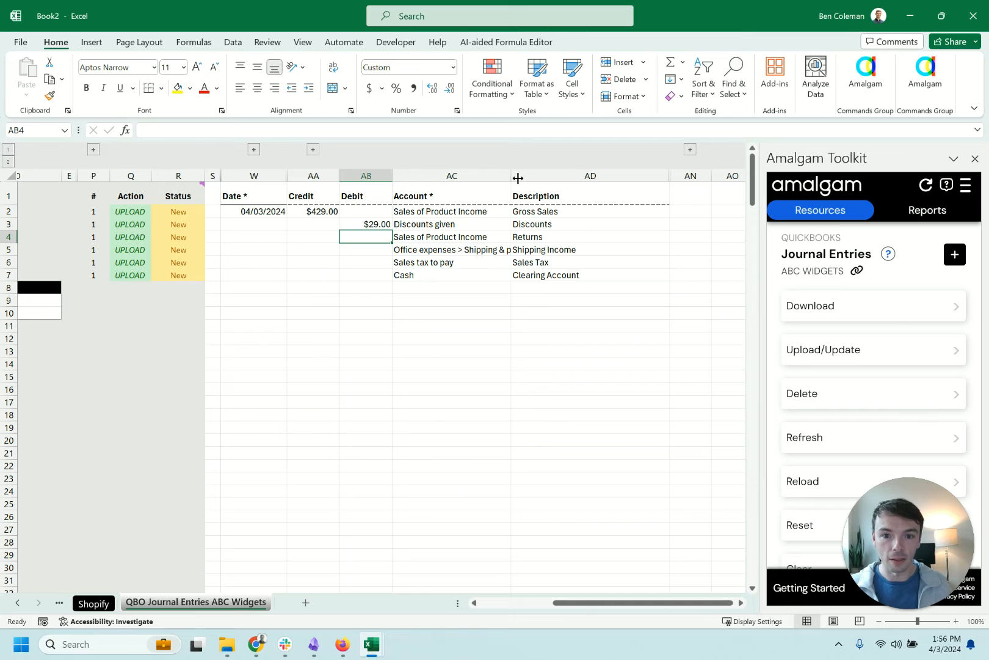
Enter the Returns debit in AB4 as the sum of the Shopify sheet's Returns column V
text(=)
key(ctrl+Page_Up)
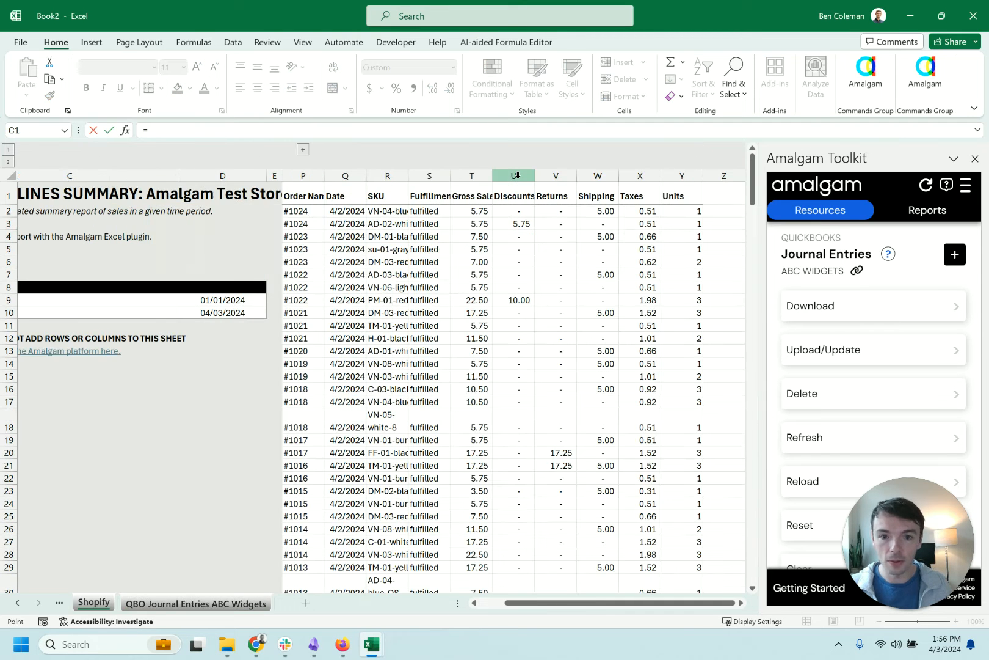
text(sum()
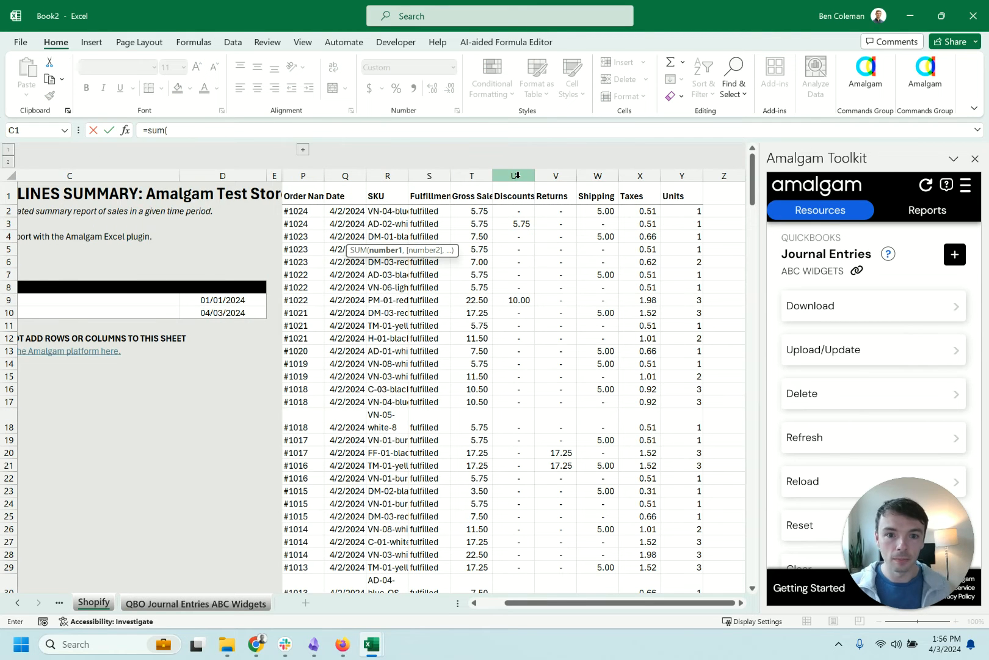
click(556, 175)
key(Return)
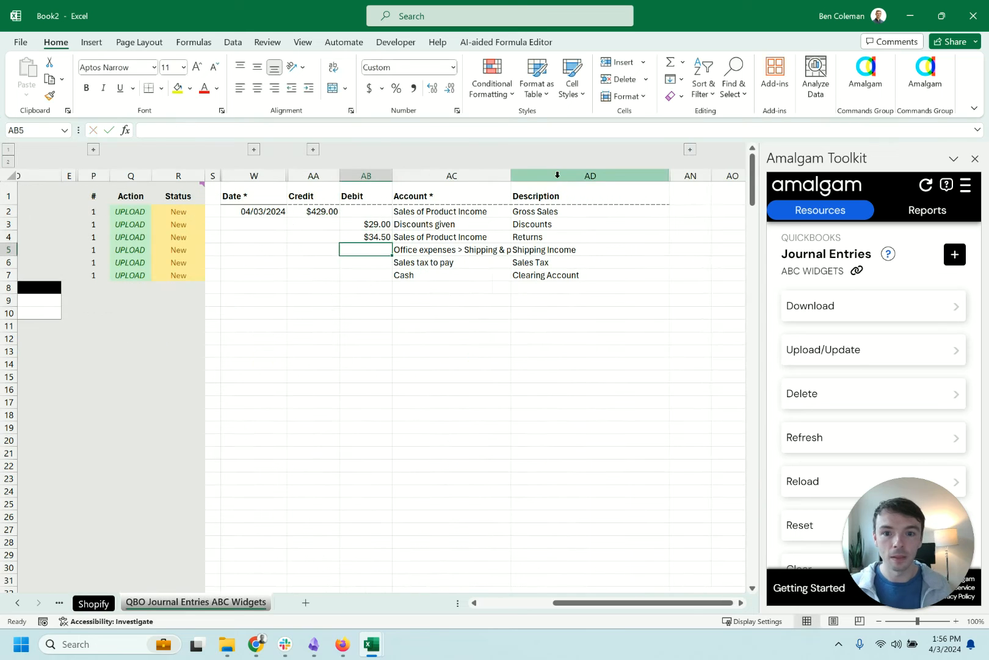
Enter the Shipping Income credit in AA5 as the sum of the Shopify sheet's Shipping column, =sum(Shopify!W:W)
key(Left)
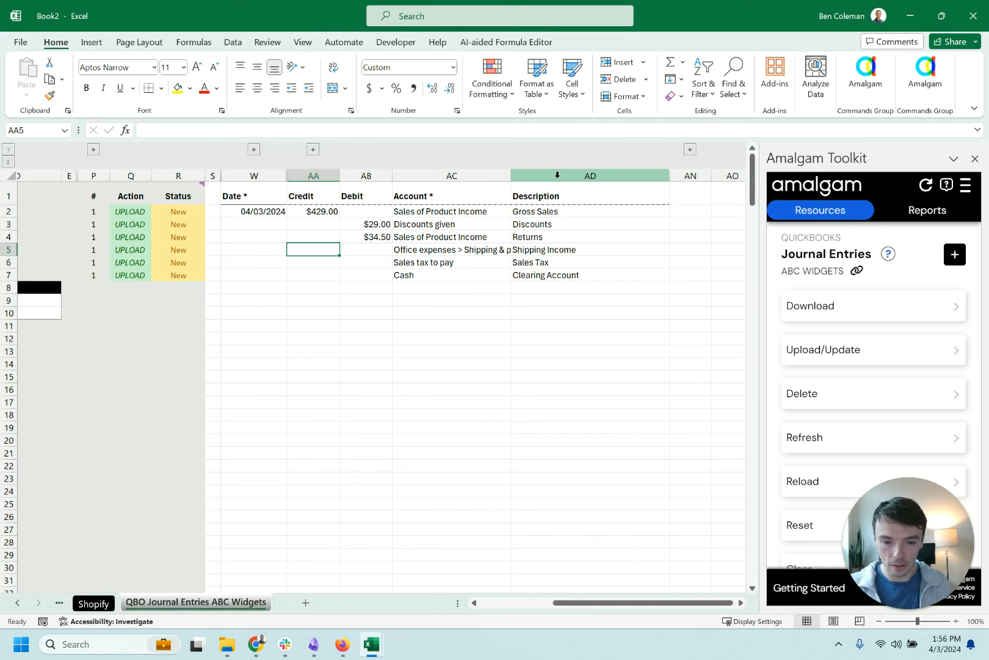
text(ship)
key(Escape)
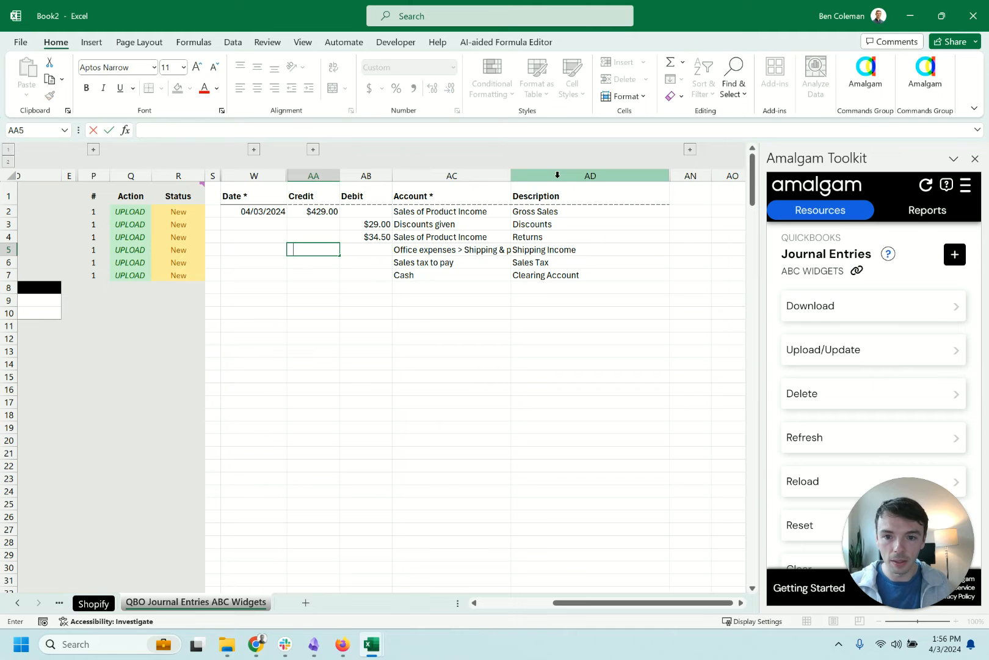
text(=sum()
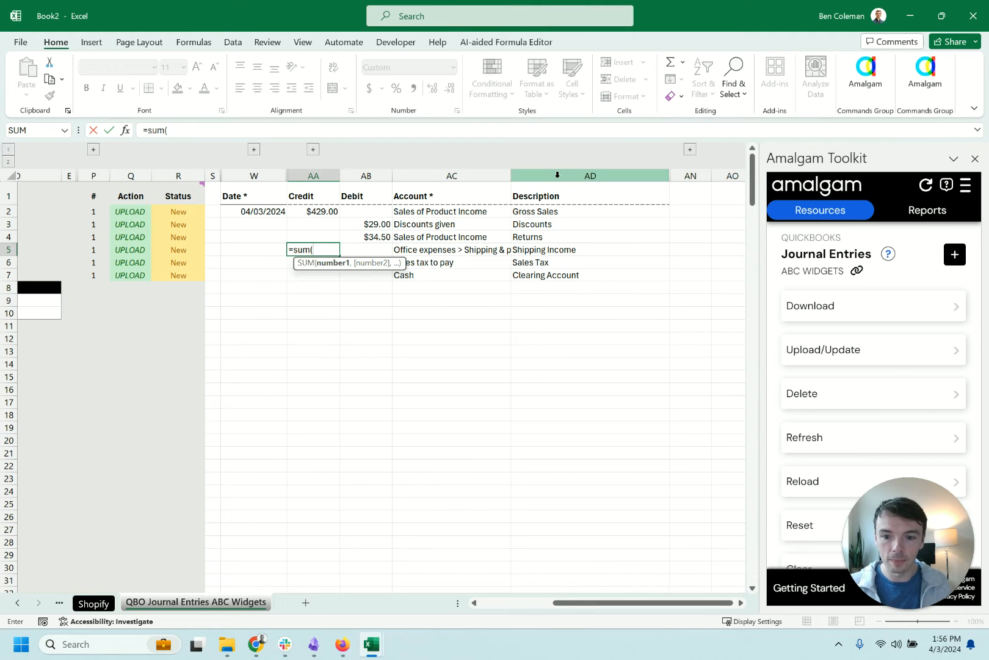
key(ctrl+Page_Up)
click(606, 167)
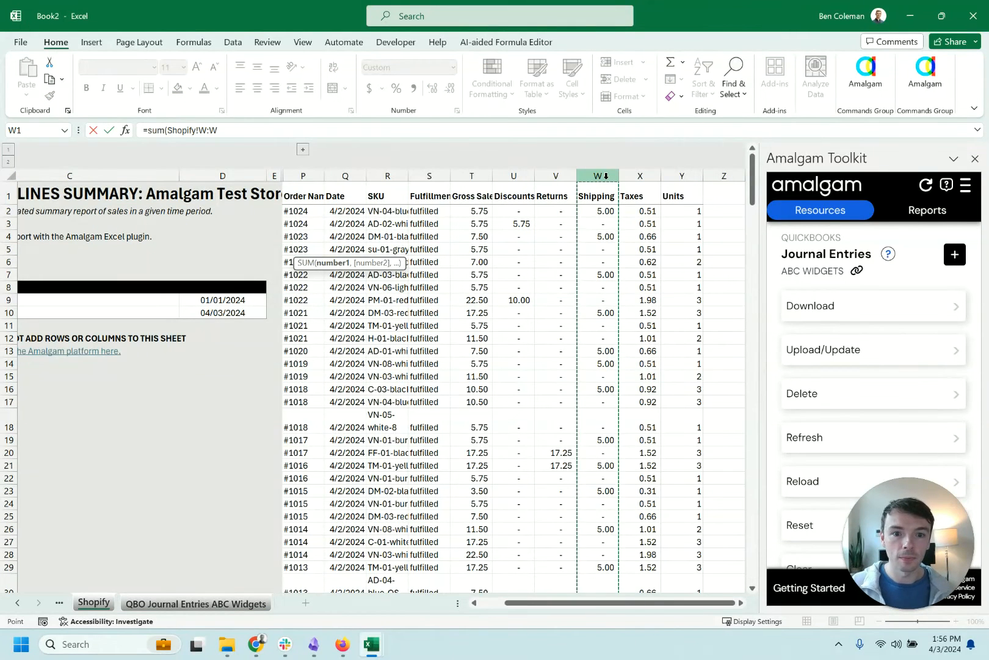
key(Return)
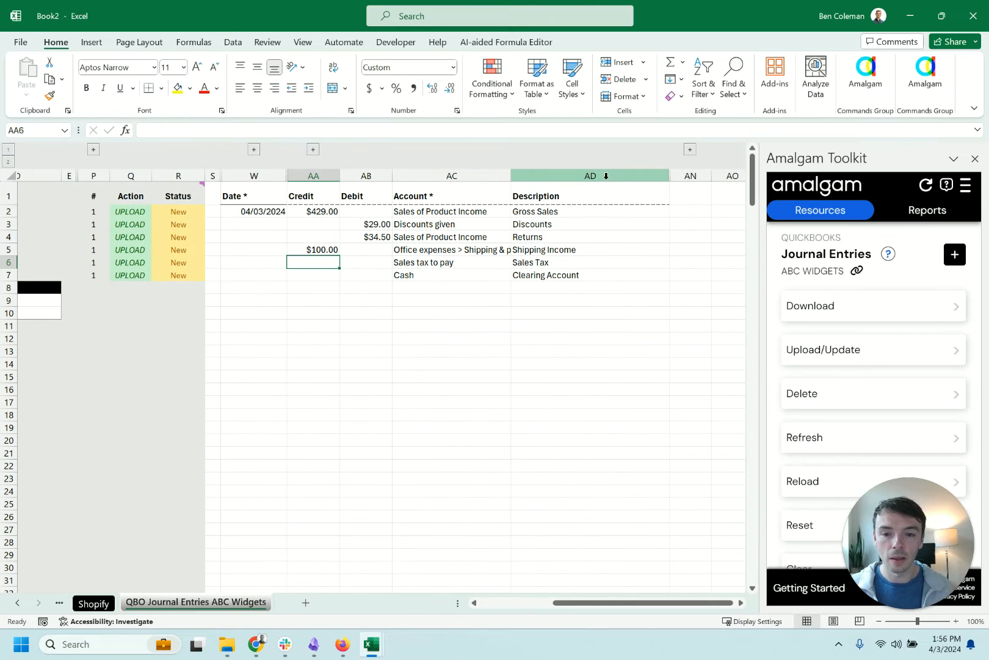
Enter the Sales Tax credit in AA6 as the sum of the Shopify sheet's Taxes column X
text(=)
key(ctrl+Page_Up)
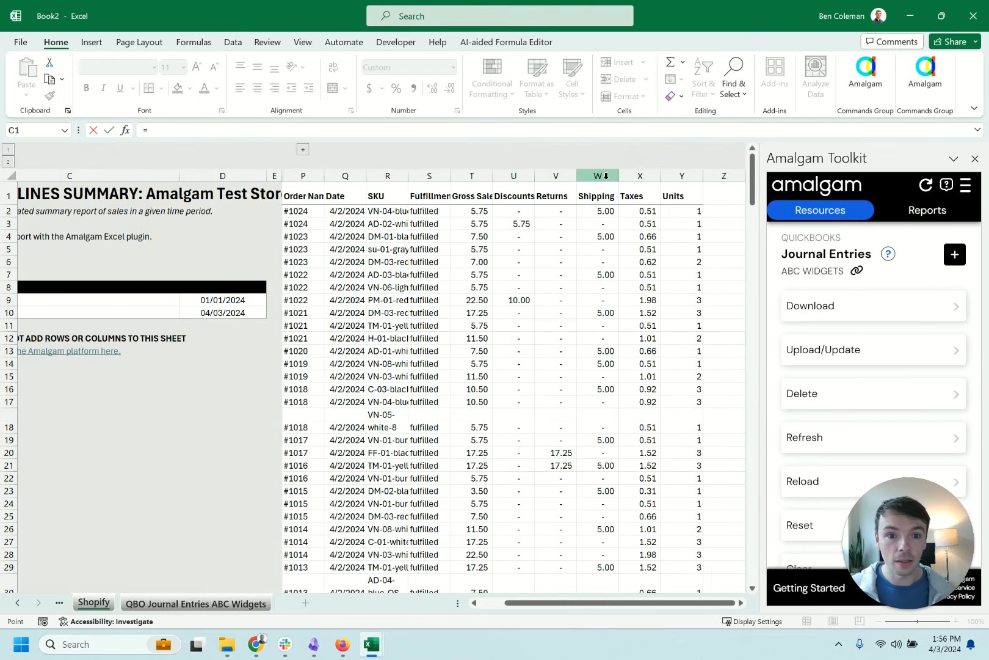
click(635, 173)
key(Return)
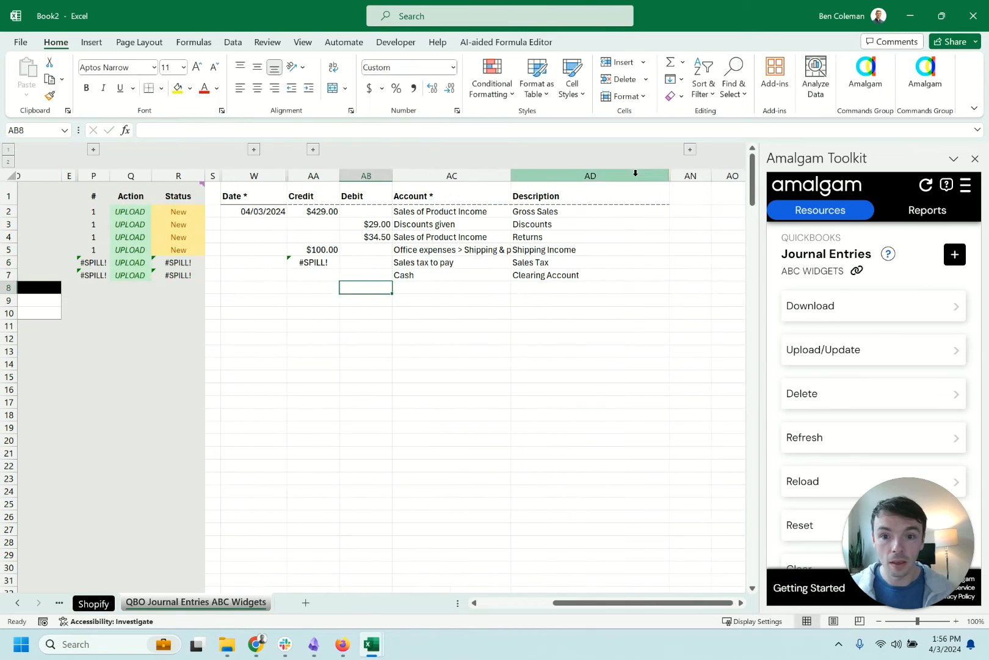
key(F2)
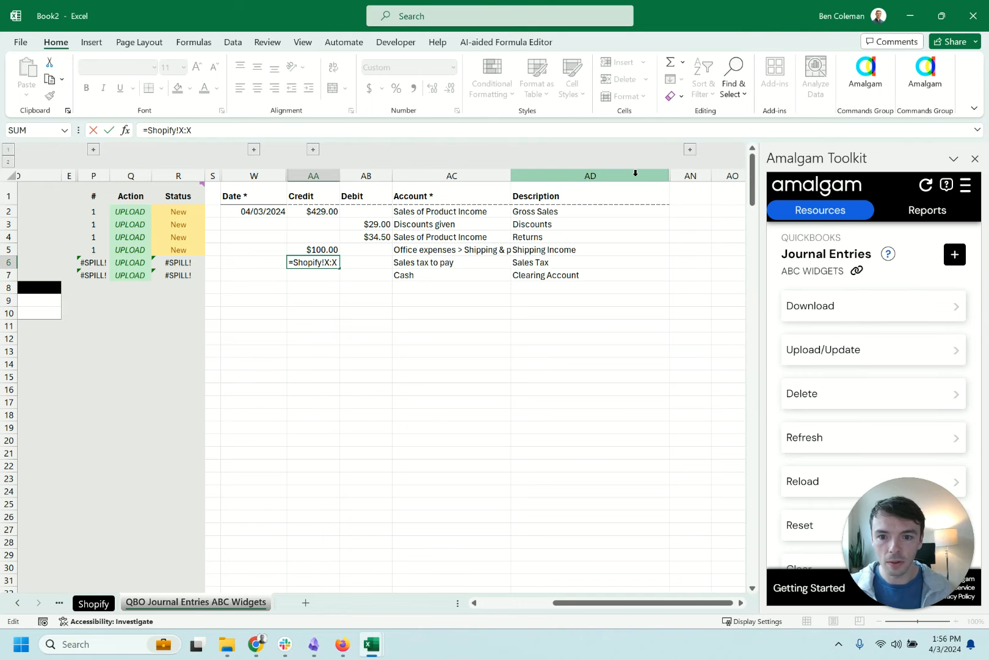
text(s)
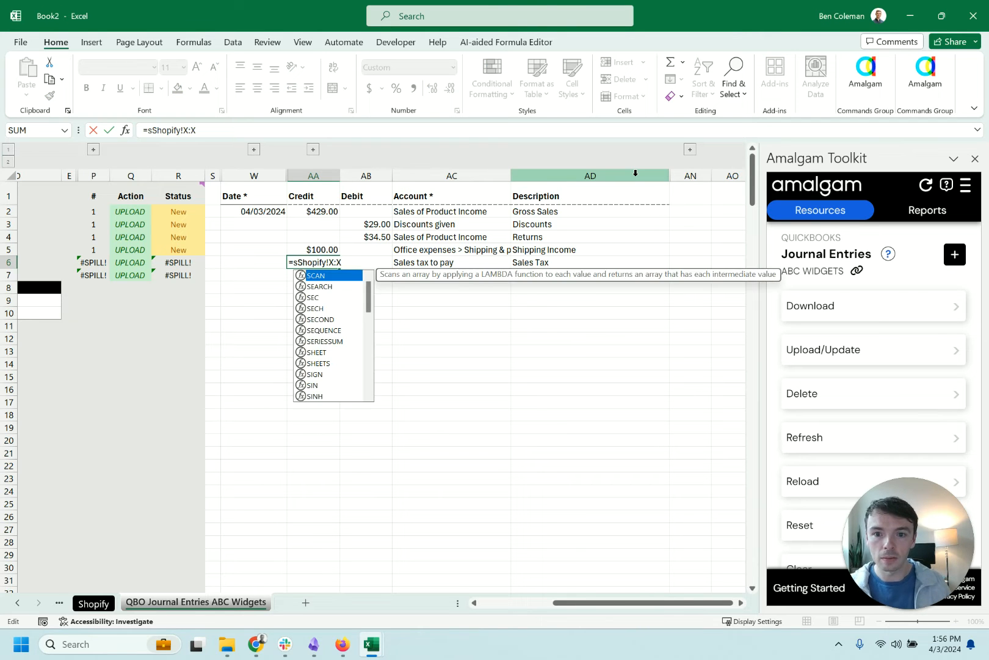
text(um()
key(Return)
Calculate the Clearing Account debit in AB7 as AA2+AA5+AA6-AB3-AB4 and upload the journal entry to QuickBooks
key(Up)
key(Right)
key(Down)
text(=)
click(330, 210)
text(+)
click(321, 249)
text(+)
click(321, 262)
text(-)
click(373, 224)
text(-)
click(375, 236)
key(Return)
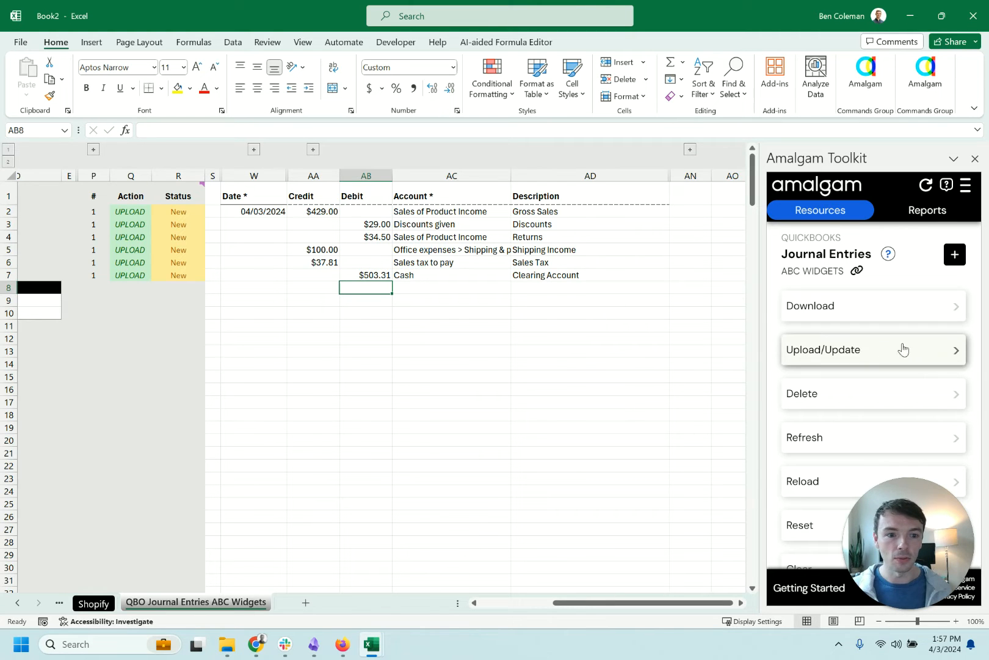
click(872, 351)
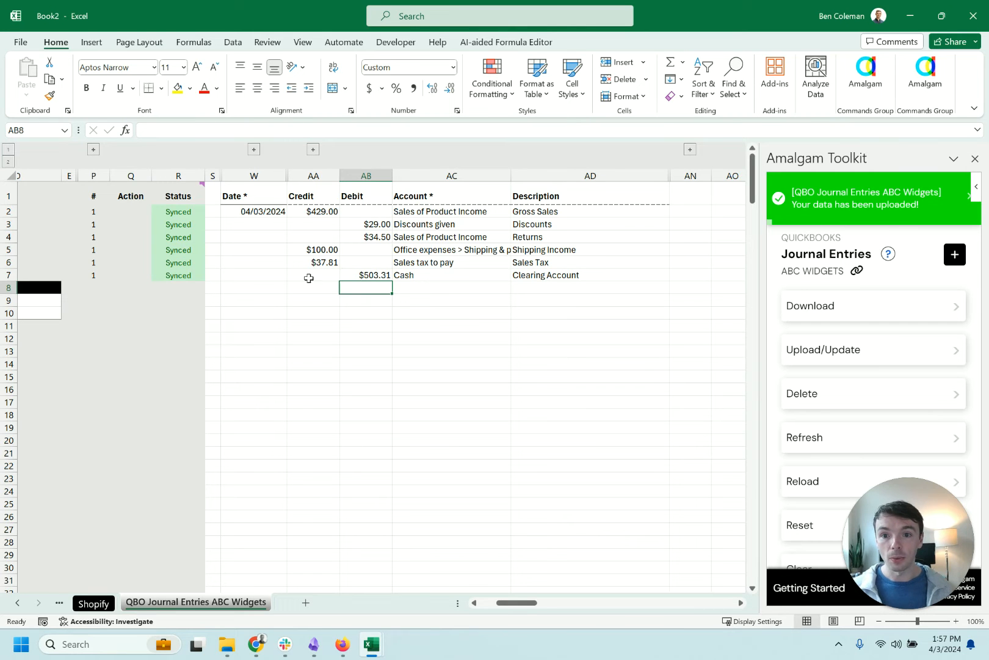
Set the Shopify order lines report's date range to 4/1 in D9 and 4/30 in D10
click(87, 604)
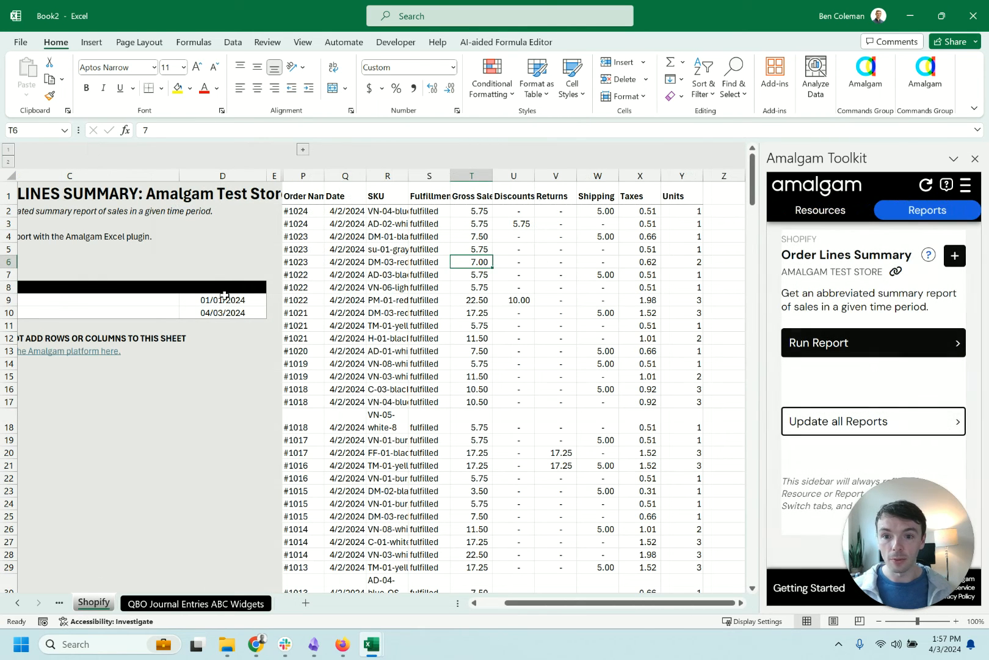
text(4/1)
key(Return)
text(4/30)
key(Return)
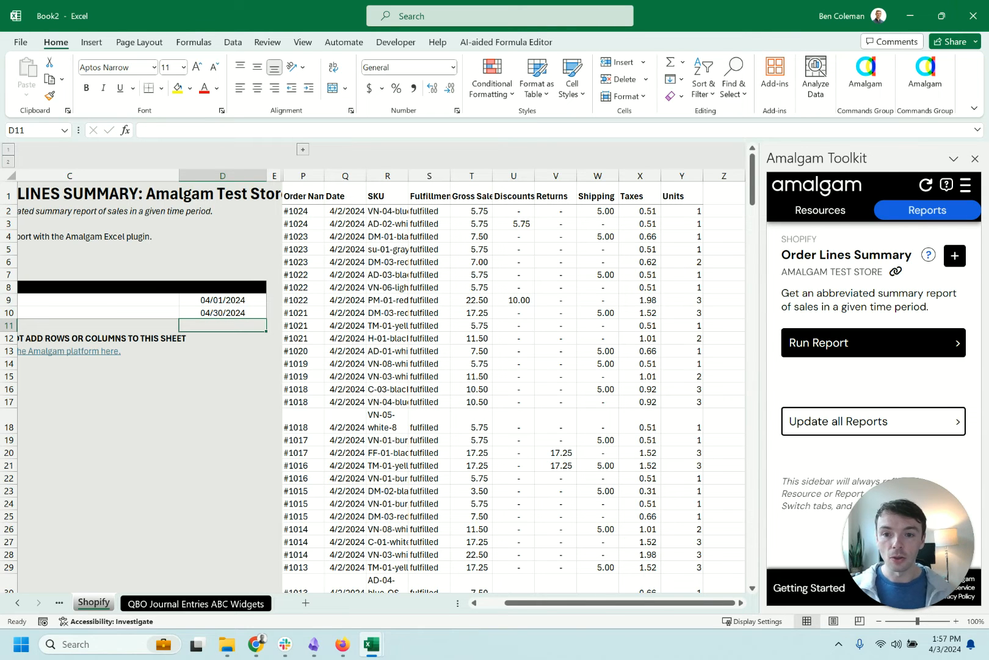
drag(316, 197, 592, 398)
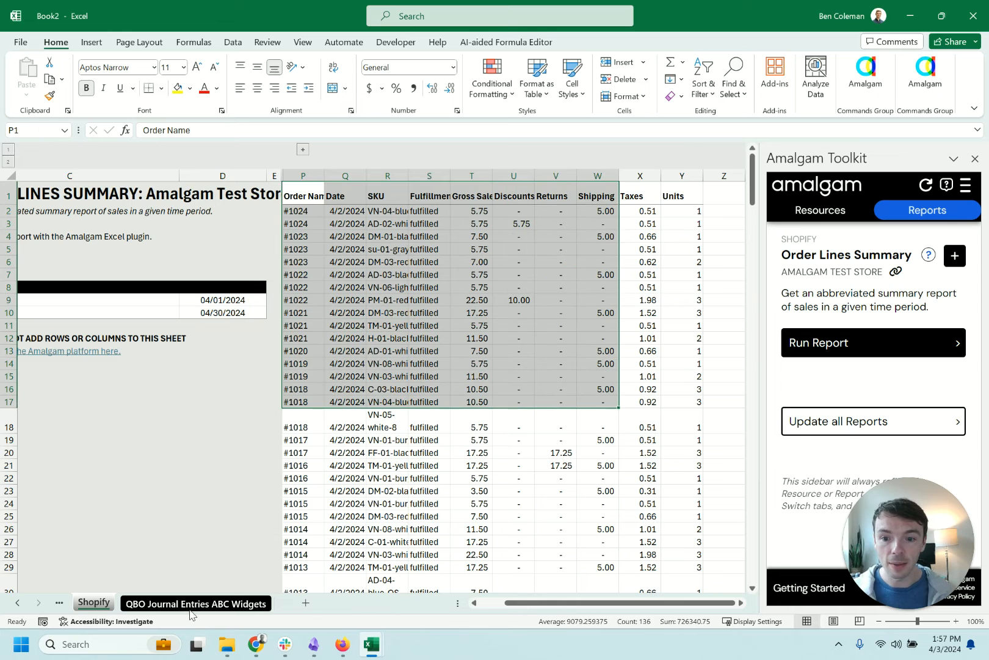
Link the journal entry date in W2 to the Shopify report's end date, =Shopify!D10, and upload the updated entry
click(194, 602)
click(256, 212)
text(=)
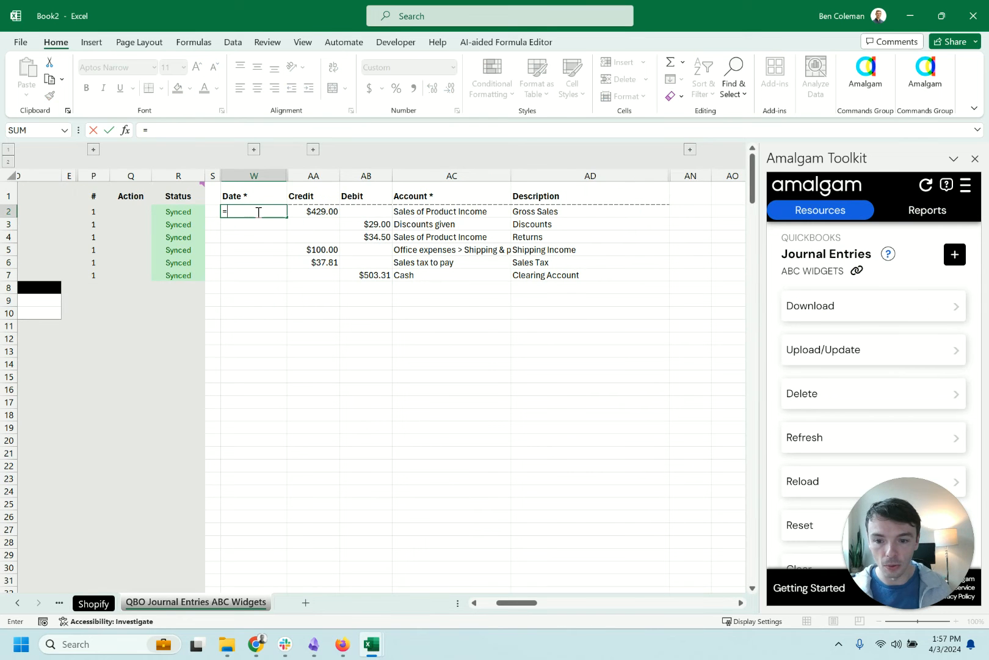
key(ctrl+Page_Up)
click(228, 314)
key(Return)
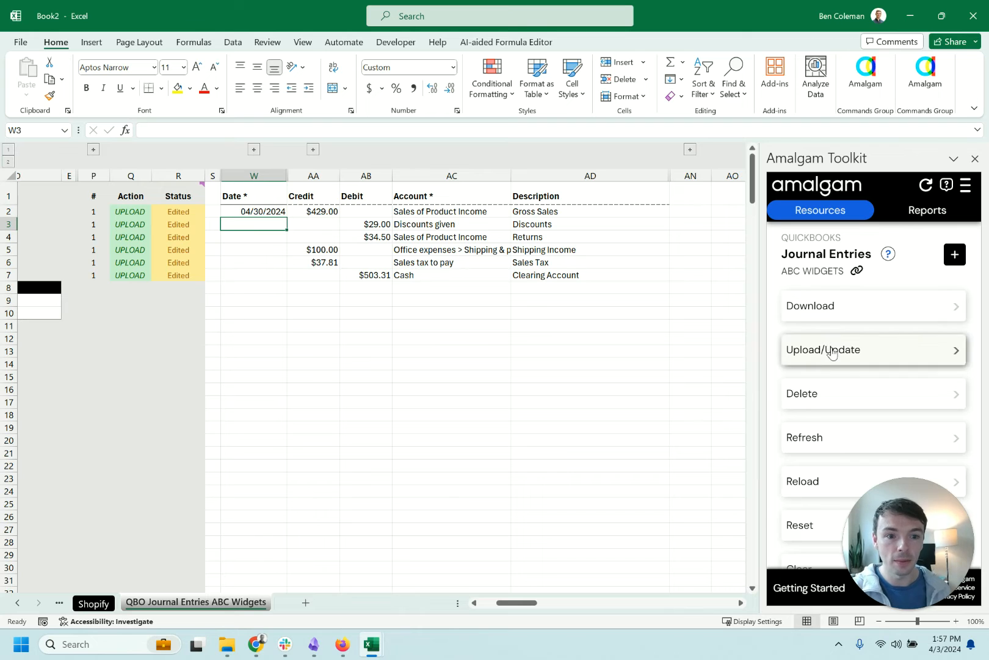
click(812, 349)
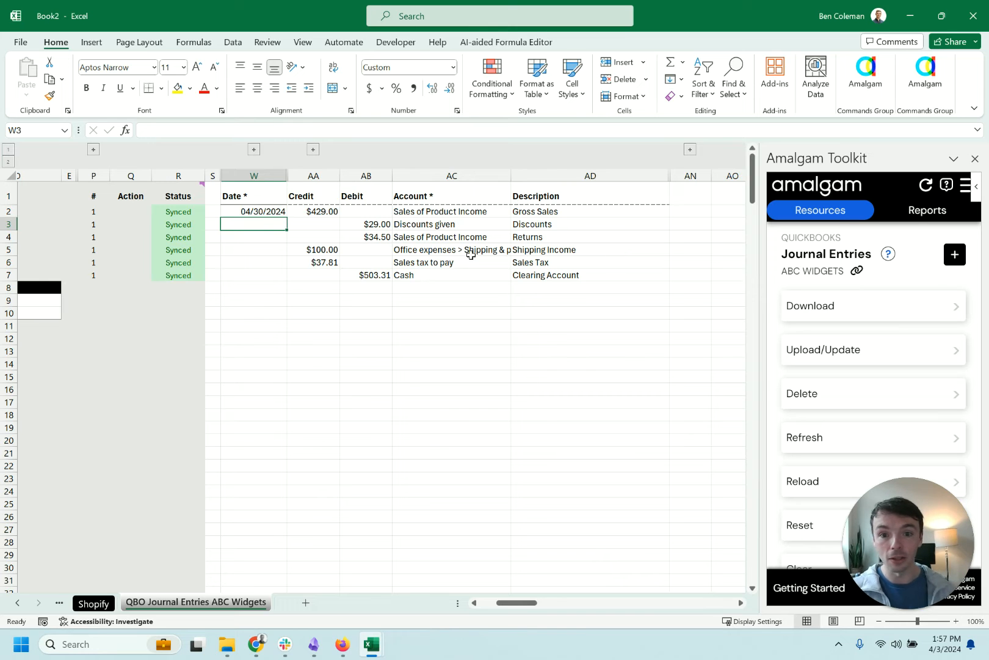
drag(261, 211, 552, 272)
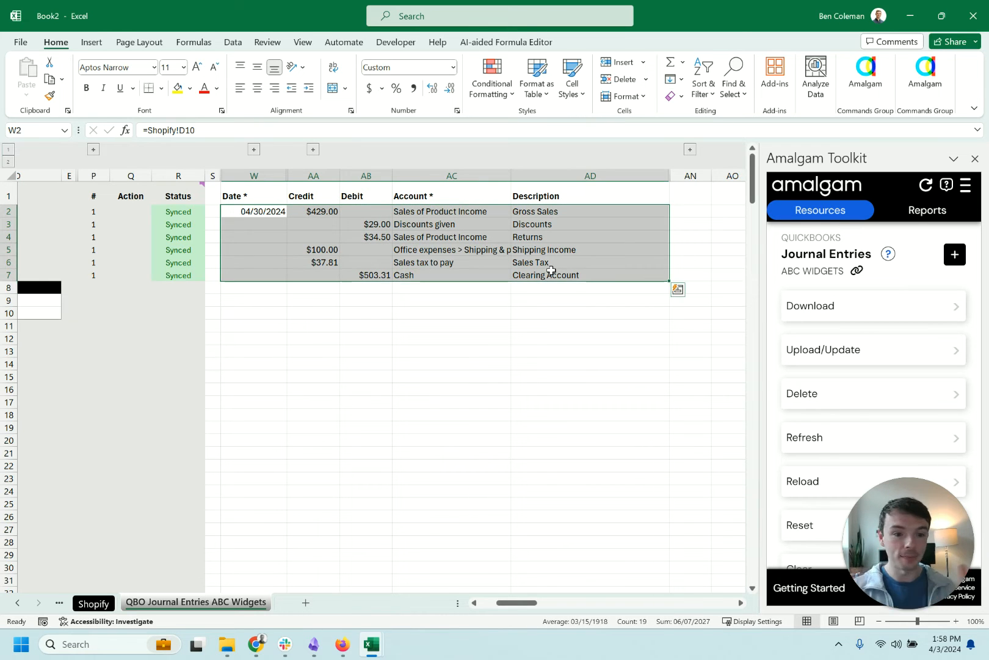
key(ctrl+c)
key(Down)
key(Down)
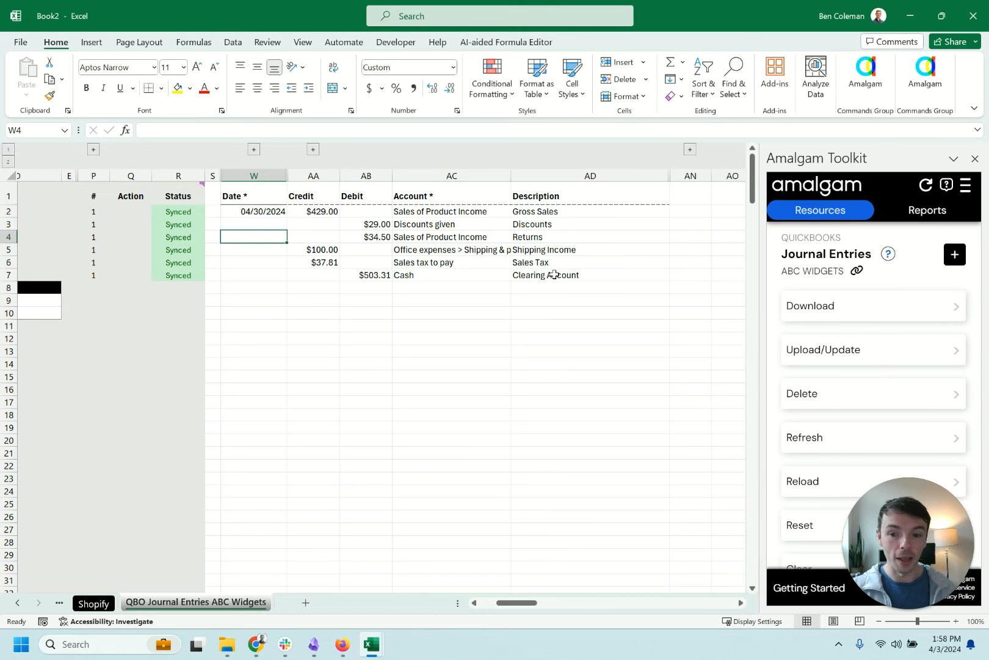
key(ctrl+Page_Up)
key(ctrl+Page_Up)
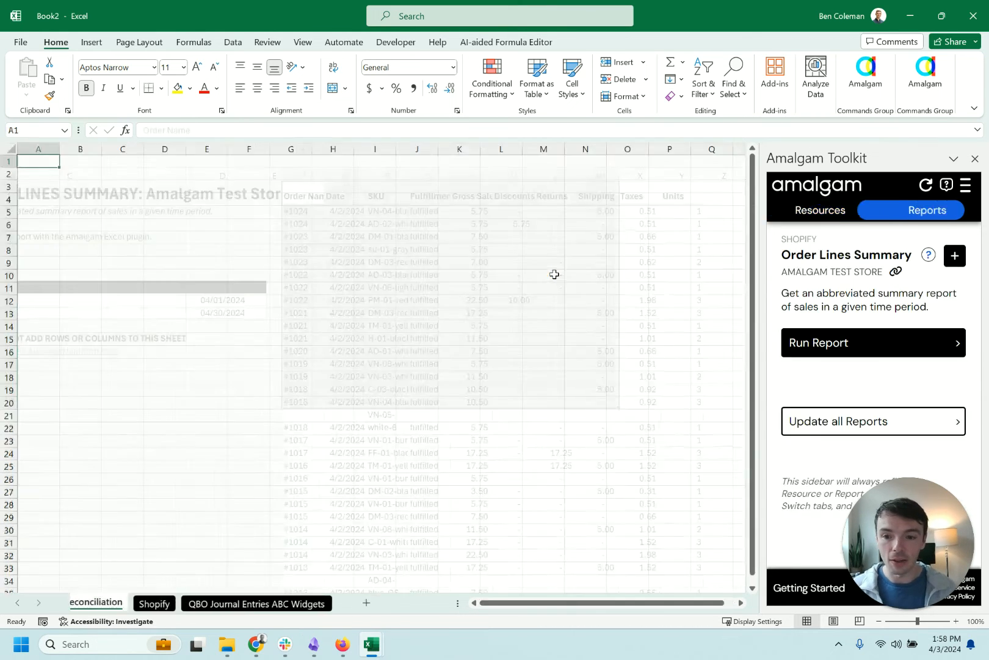
key(Down)
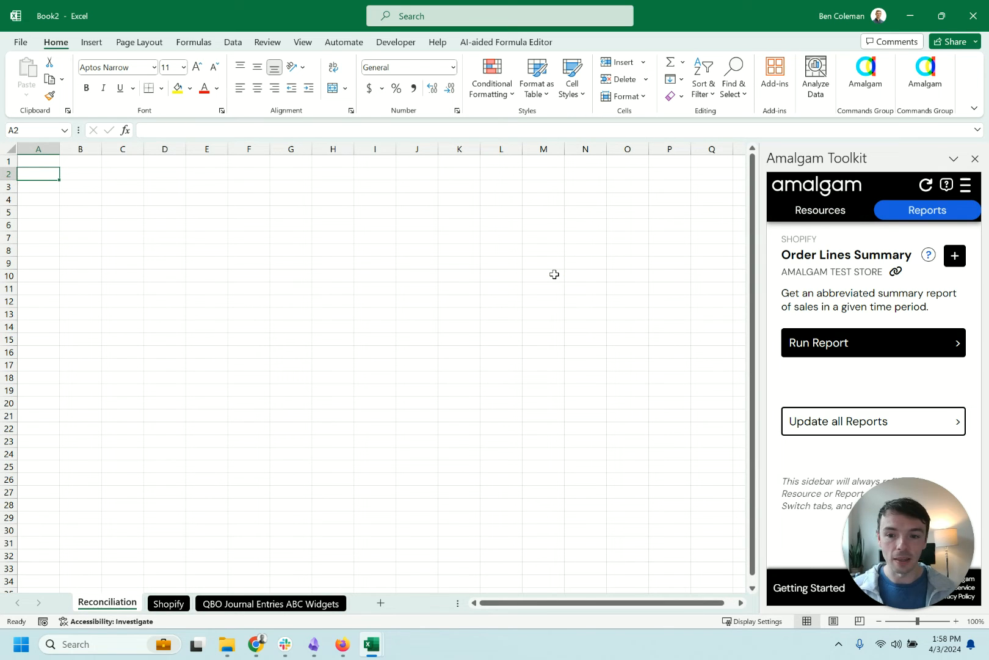
key(Up)
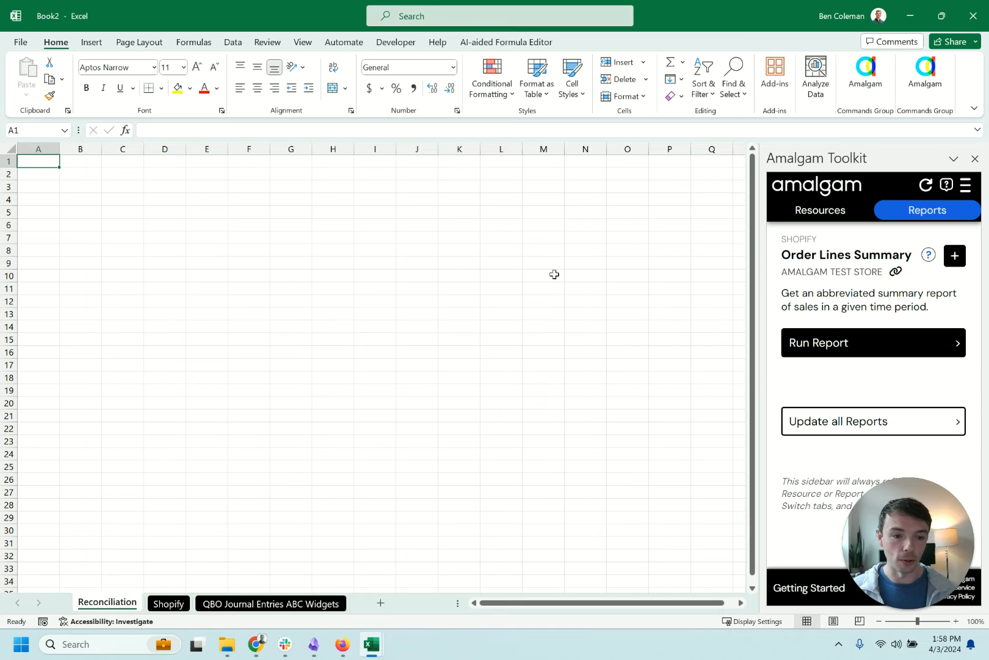
key(ctrl+Page_Down)
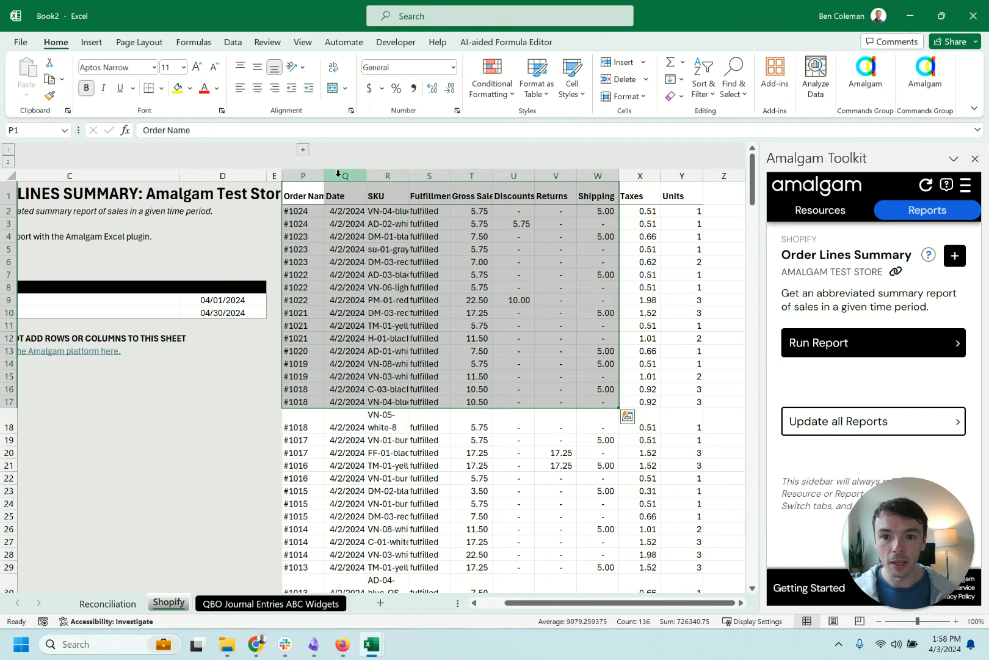
click(319, 213)
drag(306, 230, 309, 228)
key(Escape)
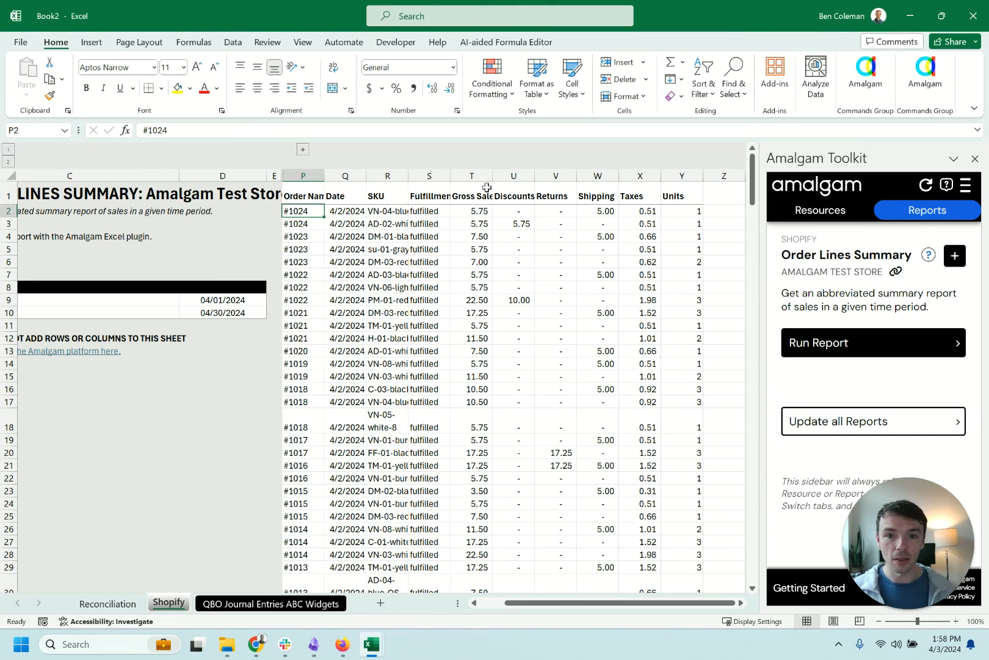
Copy the Shopify sheet's headers from Gross Sales through Units into the Reconciliation sheet starting at B1
drag(478, 193, 677, 195)
key(ctrl+c)
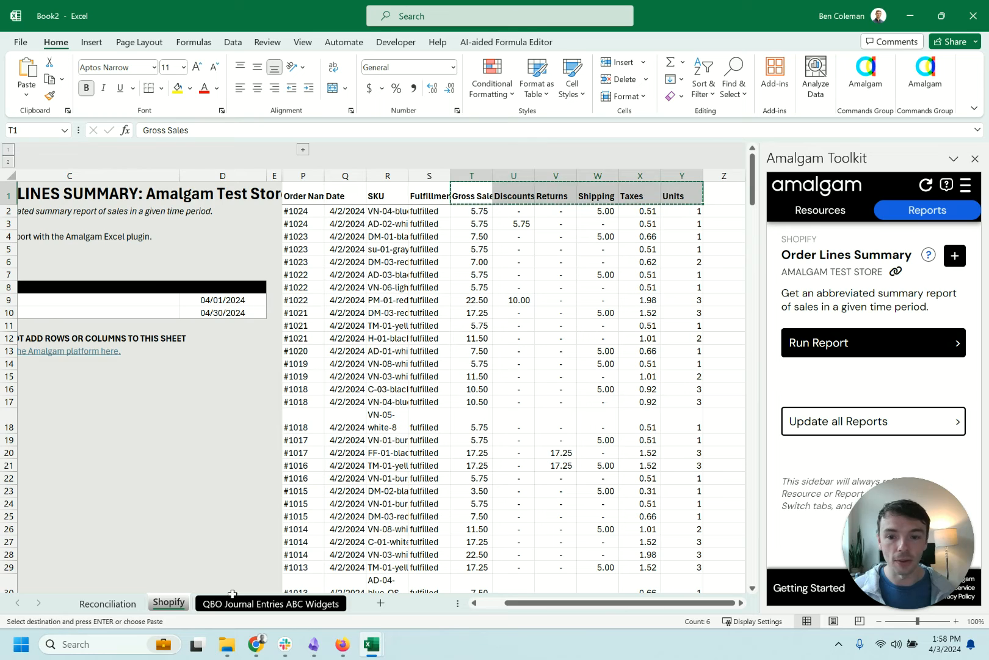
click(134, 605)
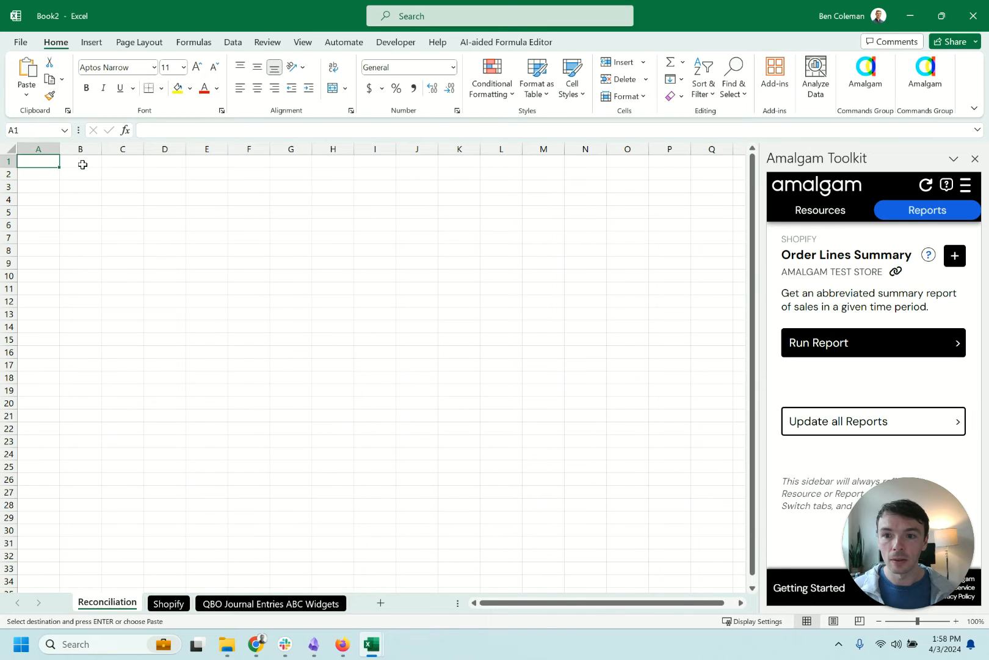
click(63, 162)
key(ctrl+v)
Add the header Order in A1 of the Reconciliation sheet and make it bold
click(34, 159)
text(Order)
key(Return)
key(Up)
key(ctrl+b)
key(Down)
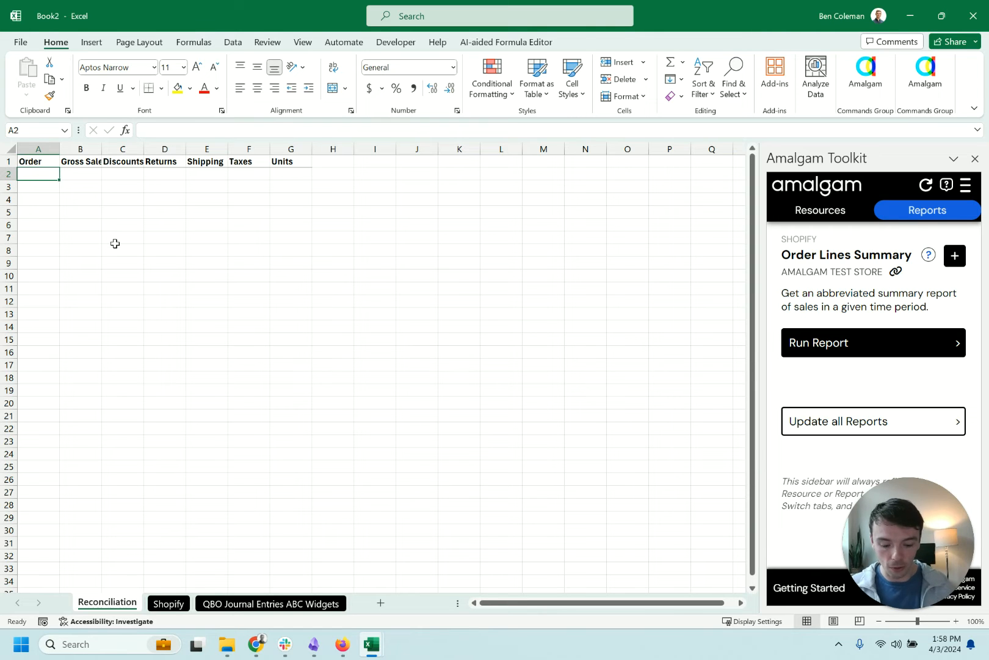
List the distinct order names in A2 of the Reconciliation sheet with UNIQUE over Shopify!P2:P46
text(=unique()
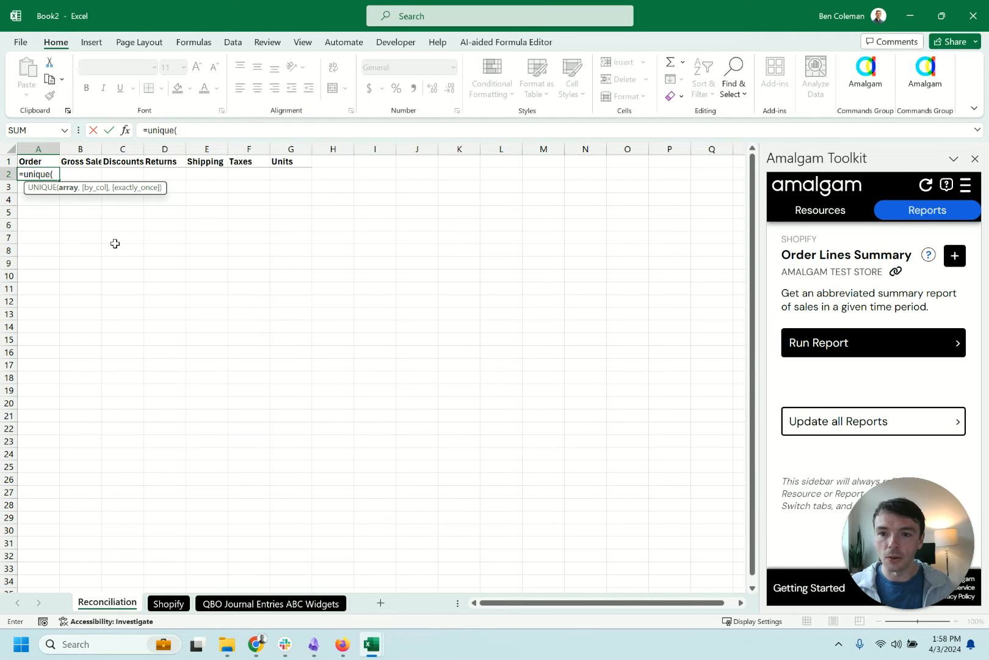
click(169, 603)
click(297, 210)
key(ctrl+shift+Down)
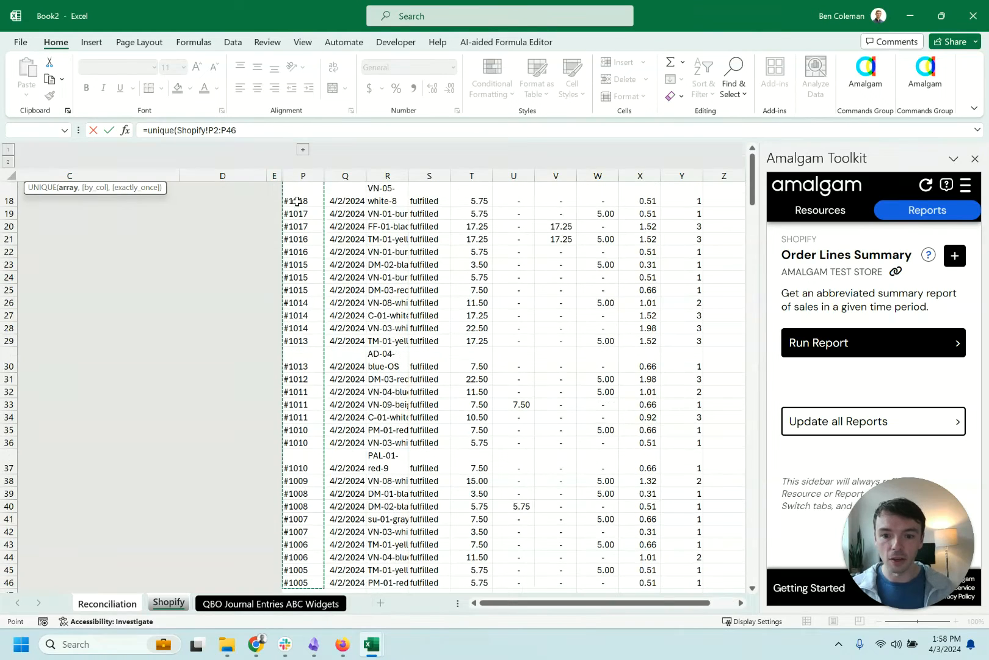
key(Return)
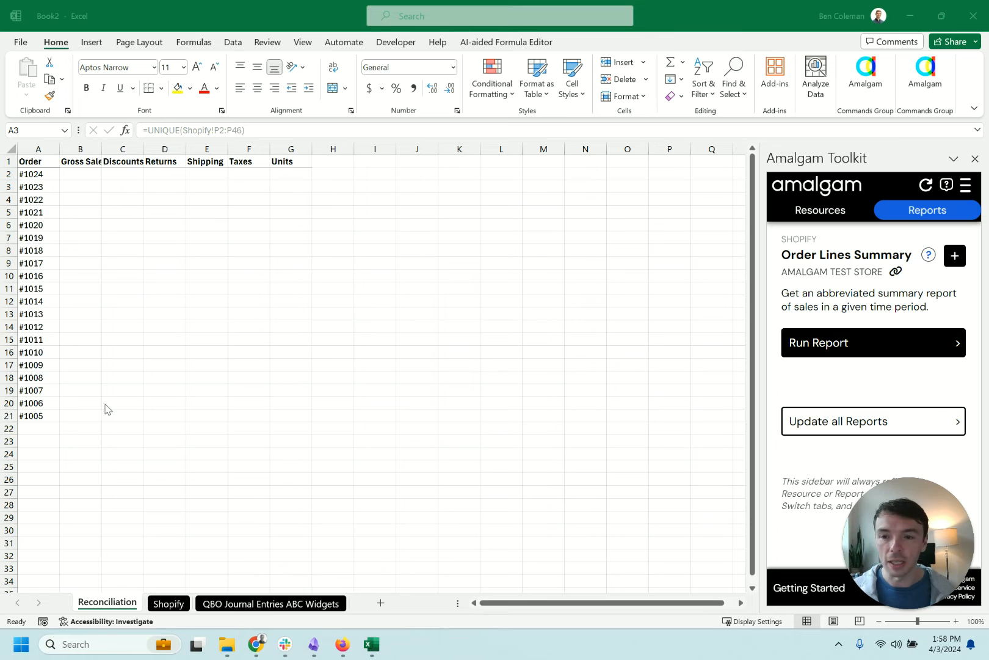
Replace the UNIQUE results in A2:A21 with pasted static values and clear the copy selection
click(34, 175)
shift+click(33, 415)
key(ctrl+c)
key(alt+e)
key(s)
key(v)
key(Return)
key(Down)
key(Right)
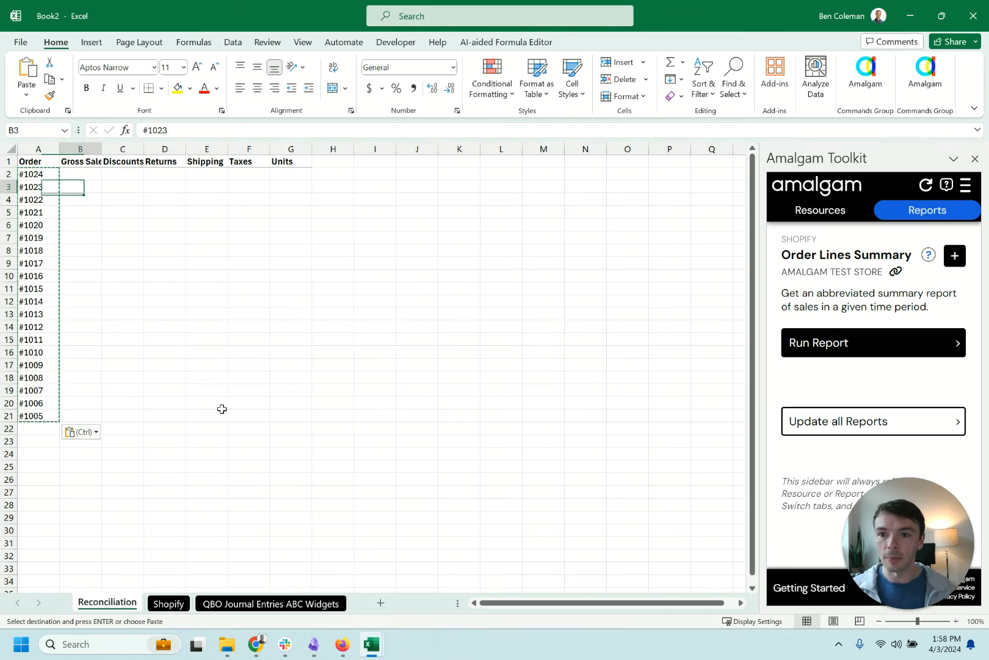
key(Left)
key(Down)
key(Escape)
Total the order's gross sales in B2 with SUMIFS over Shopify!T:T, matching Shopify!$P:$P to Reconciliation!$A2
key(Right)
key(Up)
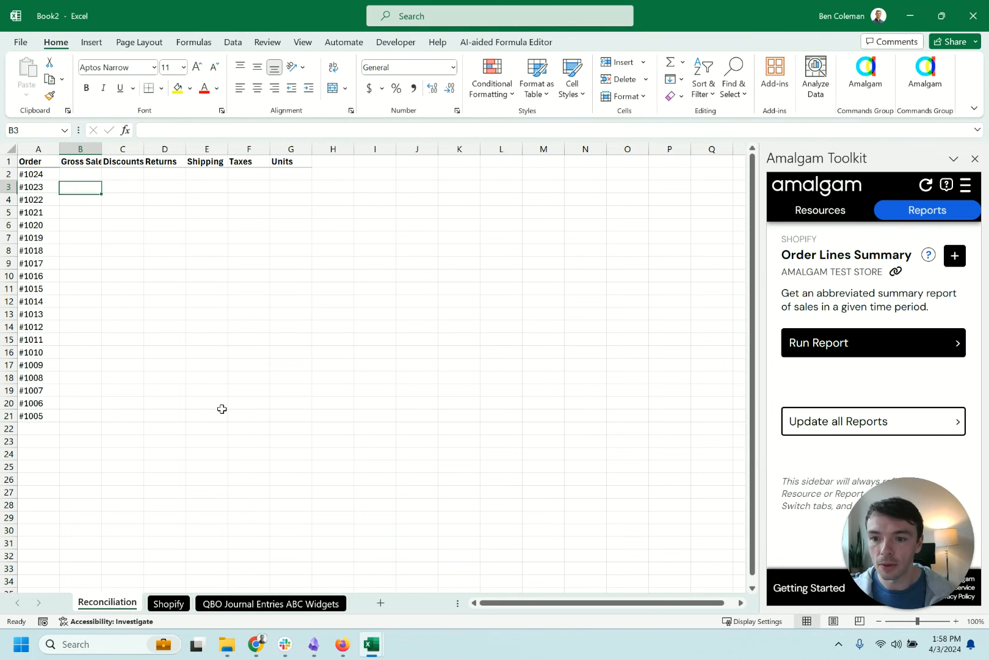
key(Up)
key(Left)
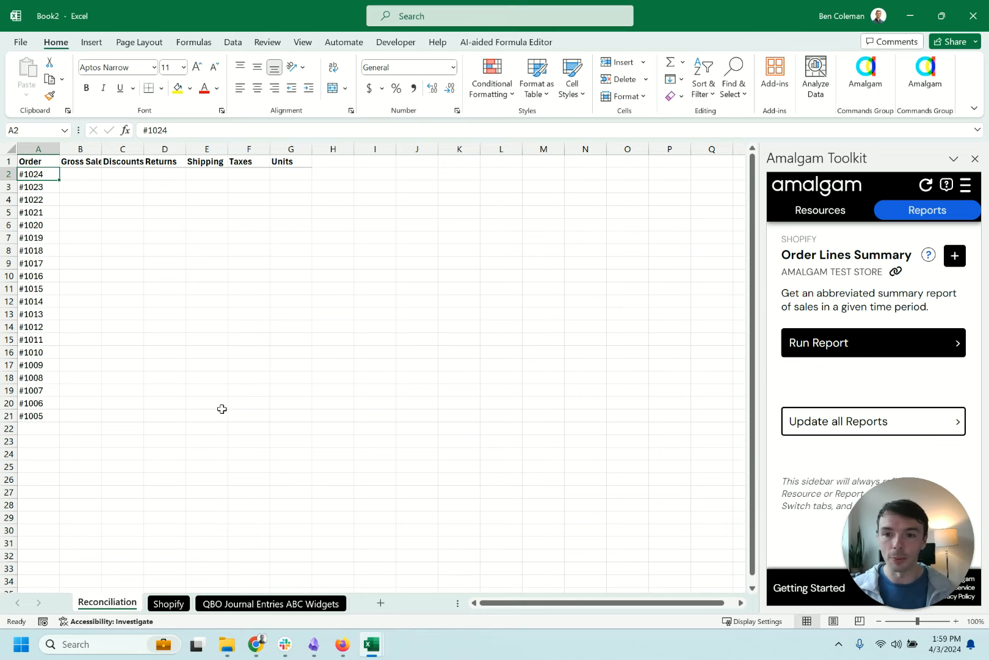
key(Right)
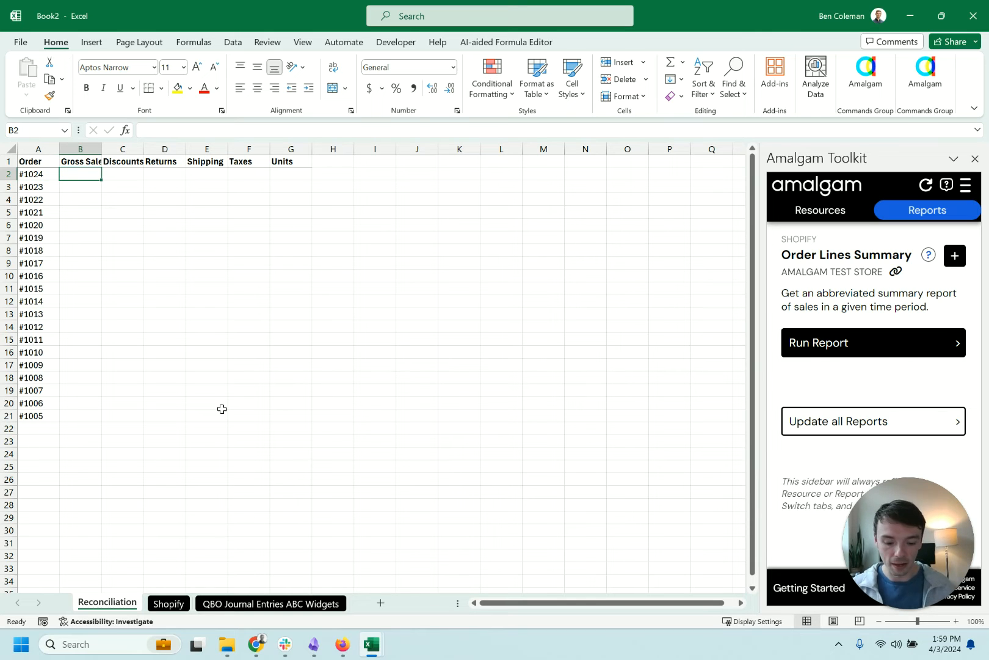
text(=)
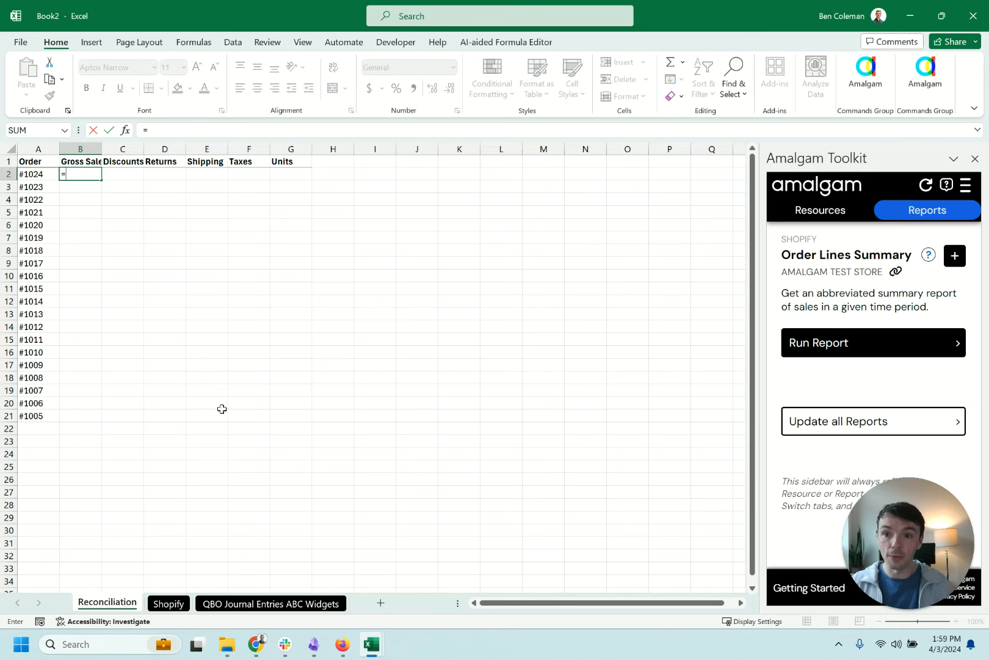
text(sumif)
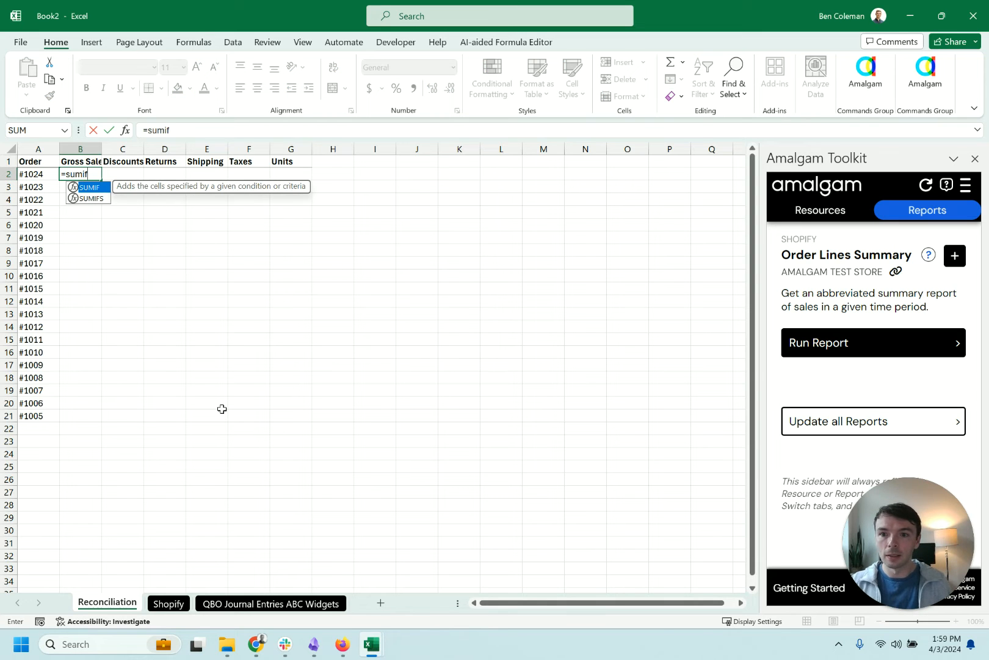
text(s()
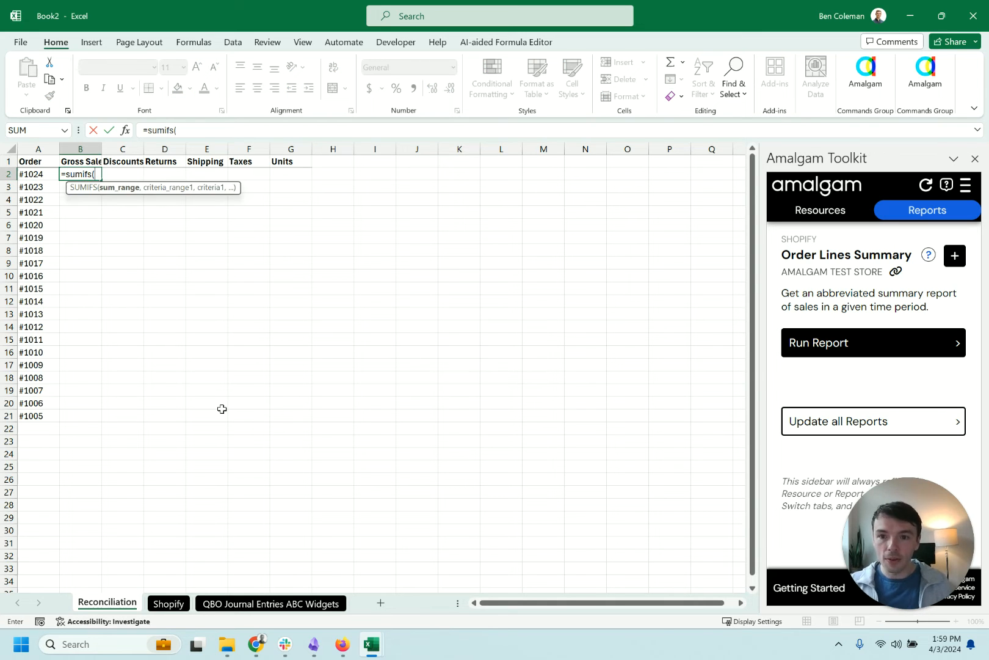
key(ctrl+Page_Down)
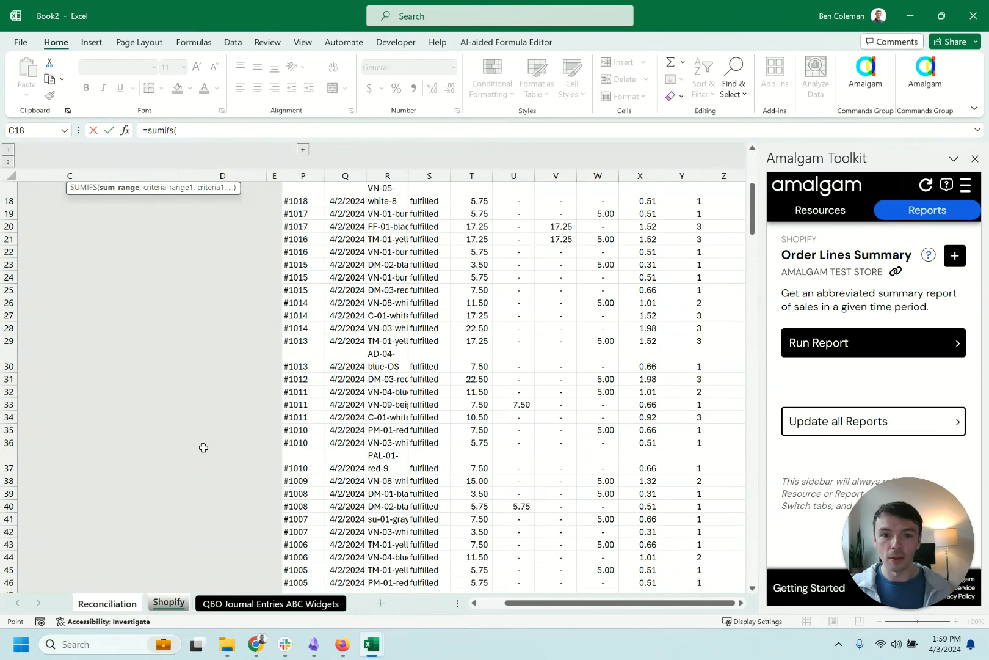
scroll(223, 536, up, 6)
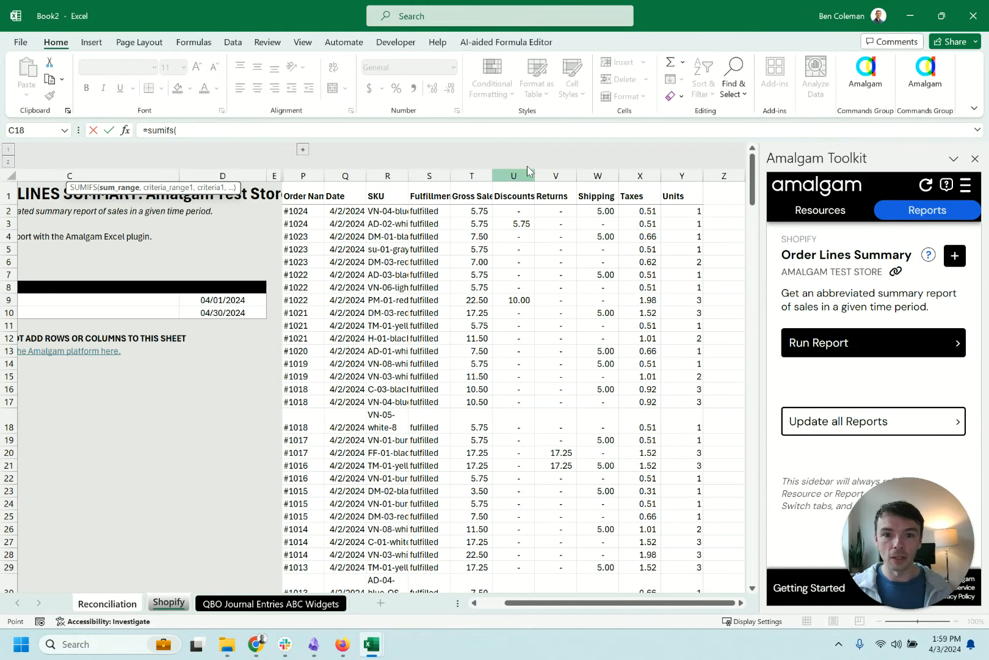
click(478, 169)
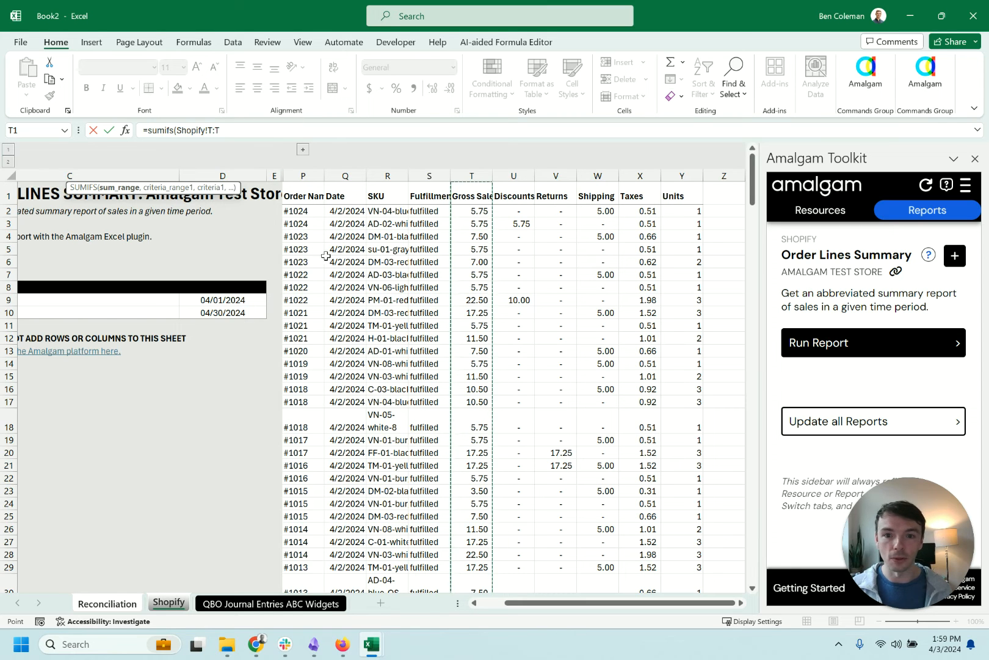
text(,)
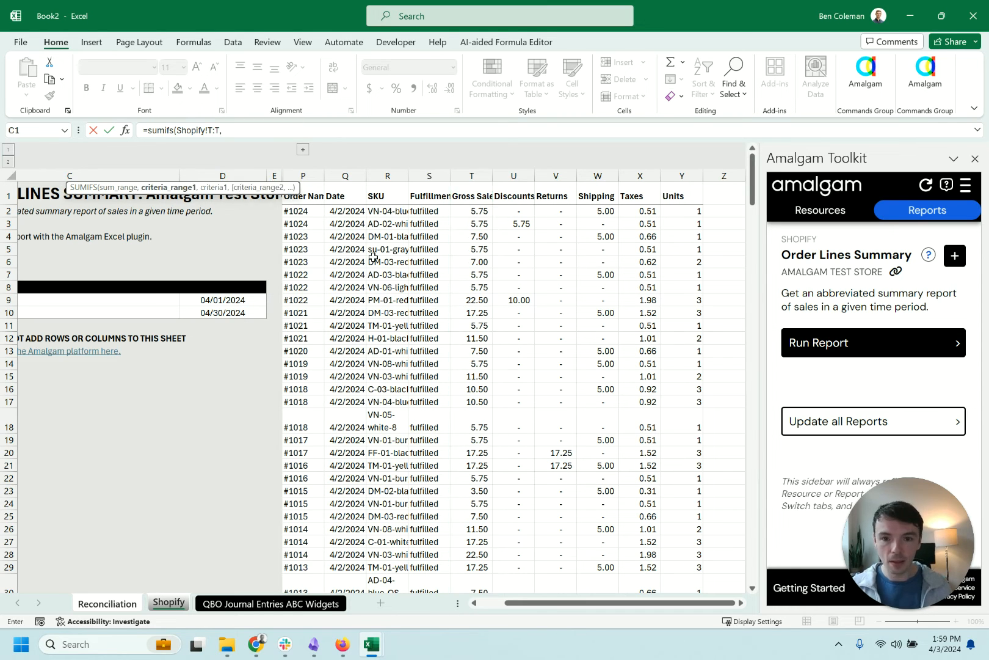
click(315, 176)
key(F4)
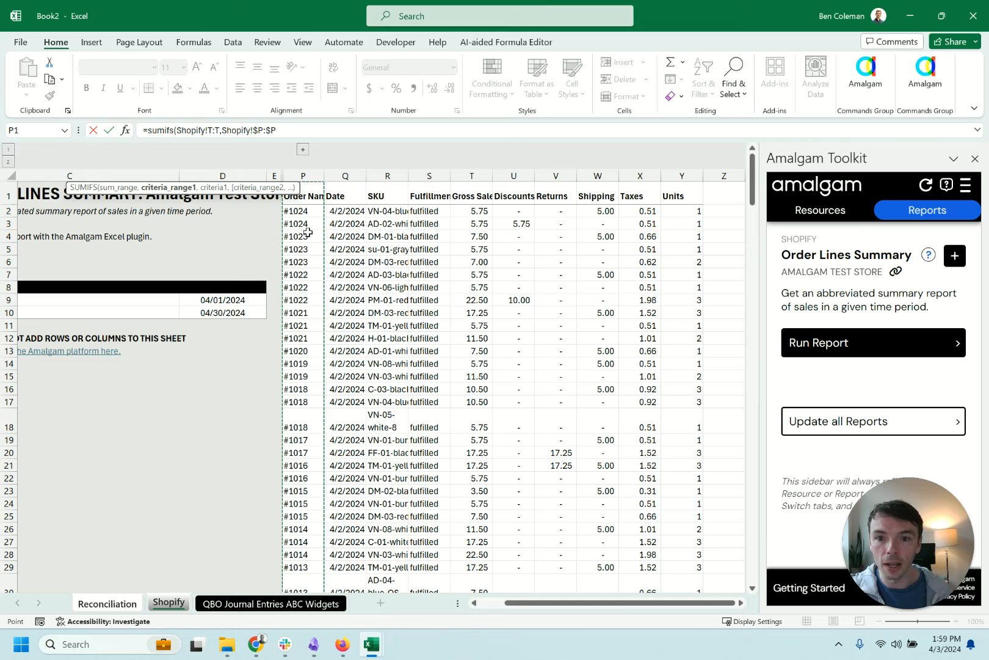
text(,)
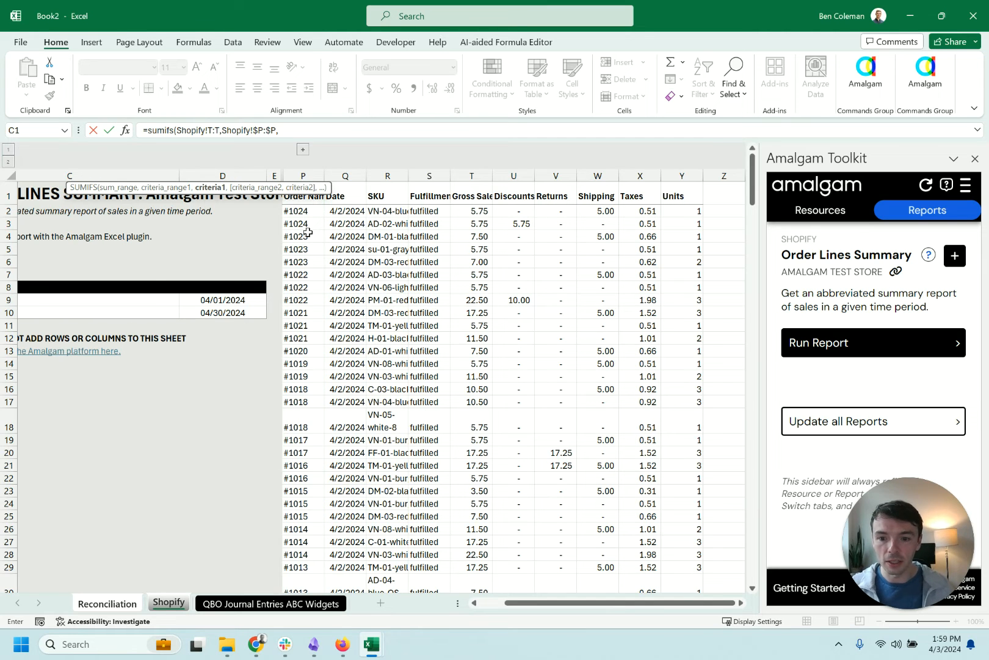
key(ctrl+Page_Up)
click(49, 176)
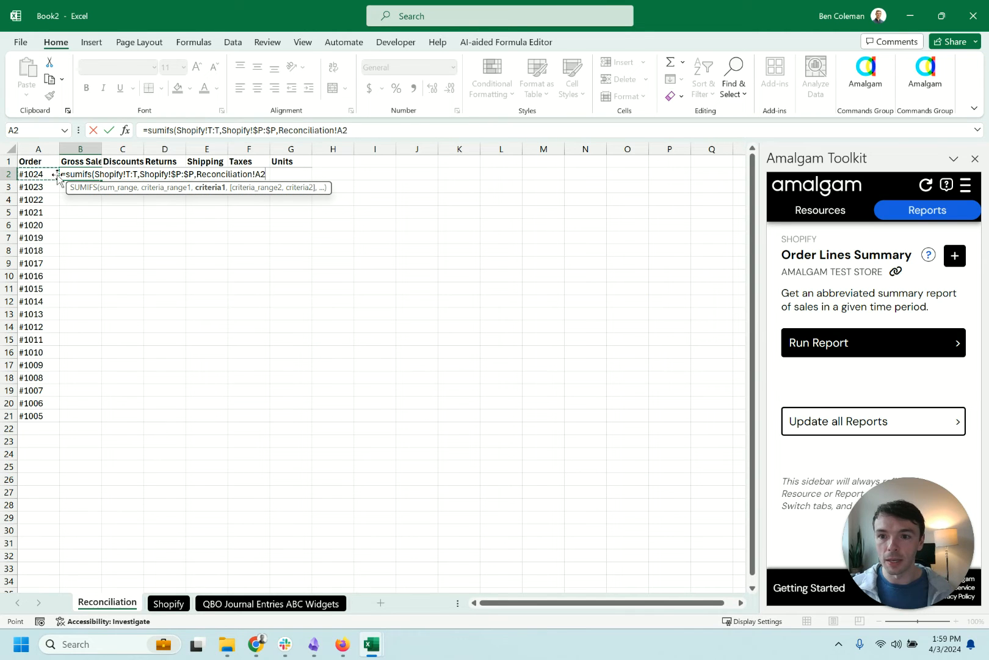
key(F4)
key(F4)
key(F4)
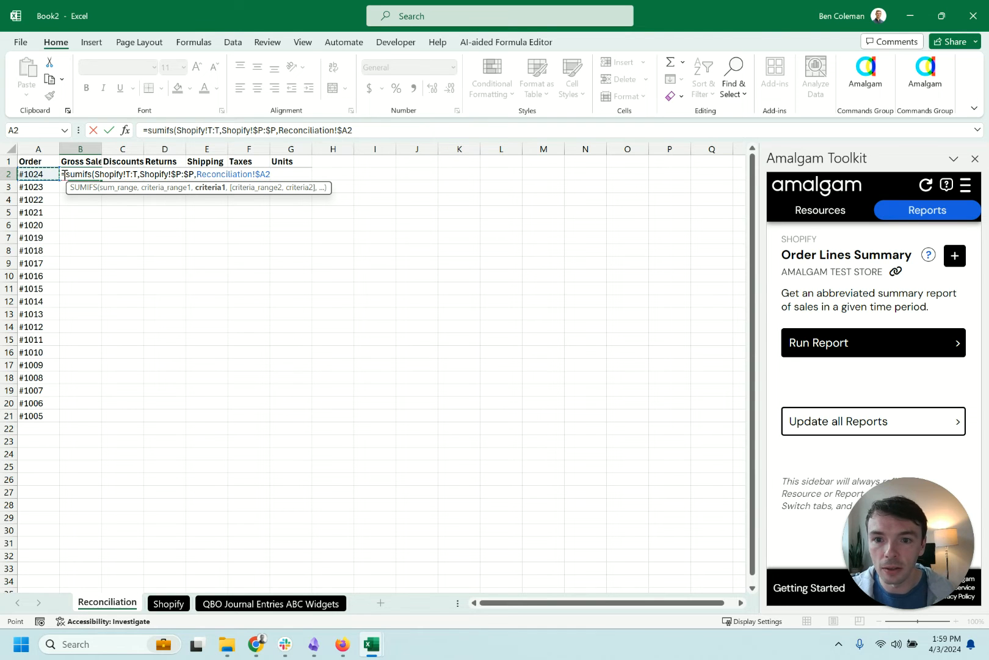
key(Return)
Fill the SUMIFS formula from B2 across the first order's row through Units in G2
click(63, 175)
key(shift+Right)
key(shift+Right)
key(shift+Right)
key(shift+Right)
key(shift+Right)
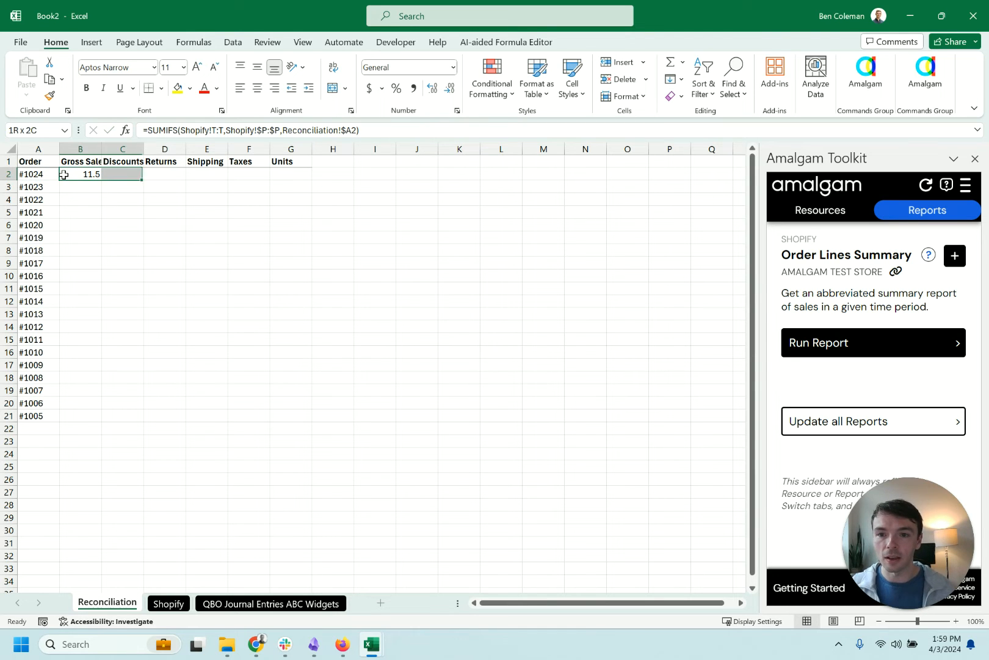
key(ctrl+r)
Fill the formulas in B2:G2 down through row 21 for all the listed orders
key(shift+Down)
key(shift+Down)
key(shift+Down)
key(shift+Down)
key(shift+Down)
key(shift+Down)
key(shift+Down)
key(shift+Down)
key(shift+Down)
key(shift+Down)
key(shift+Down)
key(shift+Down)
key(shift+Down)
key(shift+Down)
key(shift+Down)
key(shift+Down)
key(shift+Down)
key(shift+Down)
key(shift+Down)
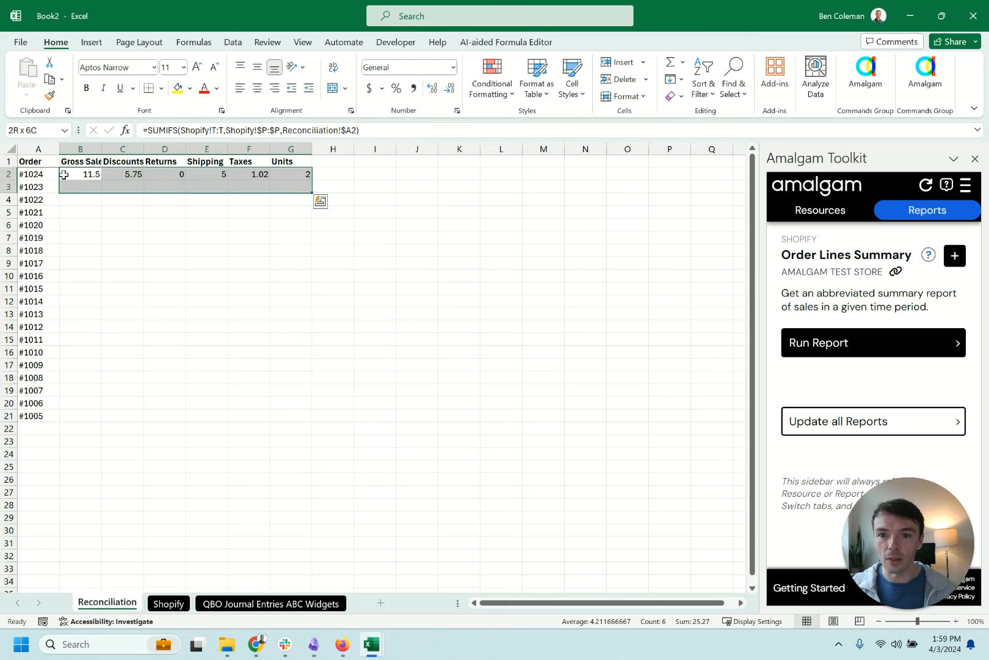
key(ctrl+d)
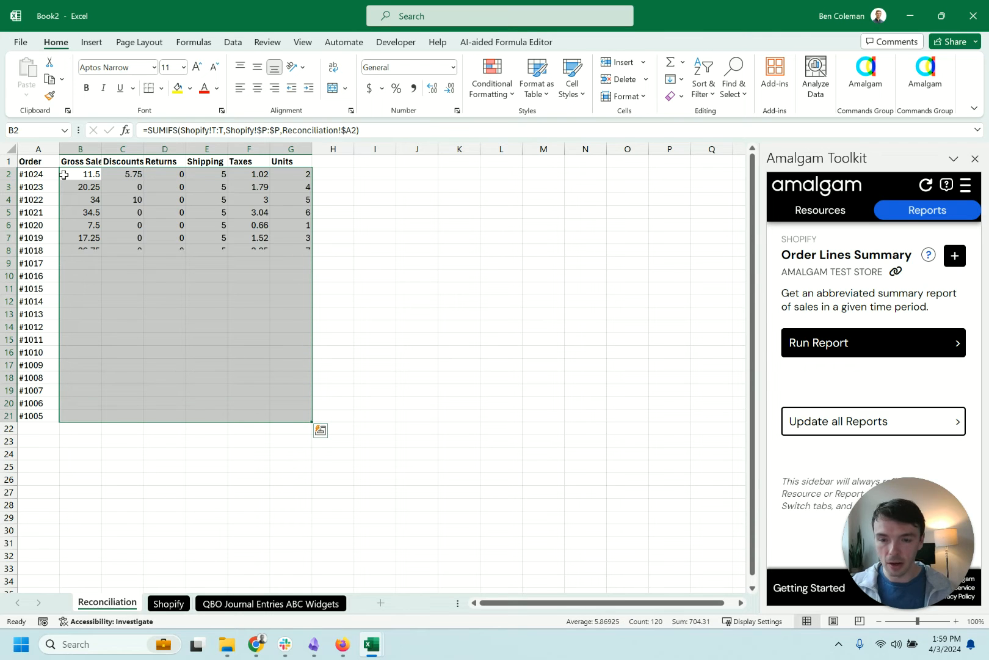
Format the amounts in B2:F21, from Gross Sales through Taxes, with two decimals and dashes for zeros
click(234, 234)
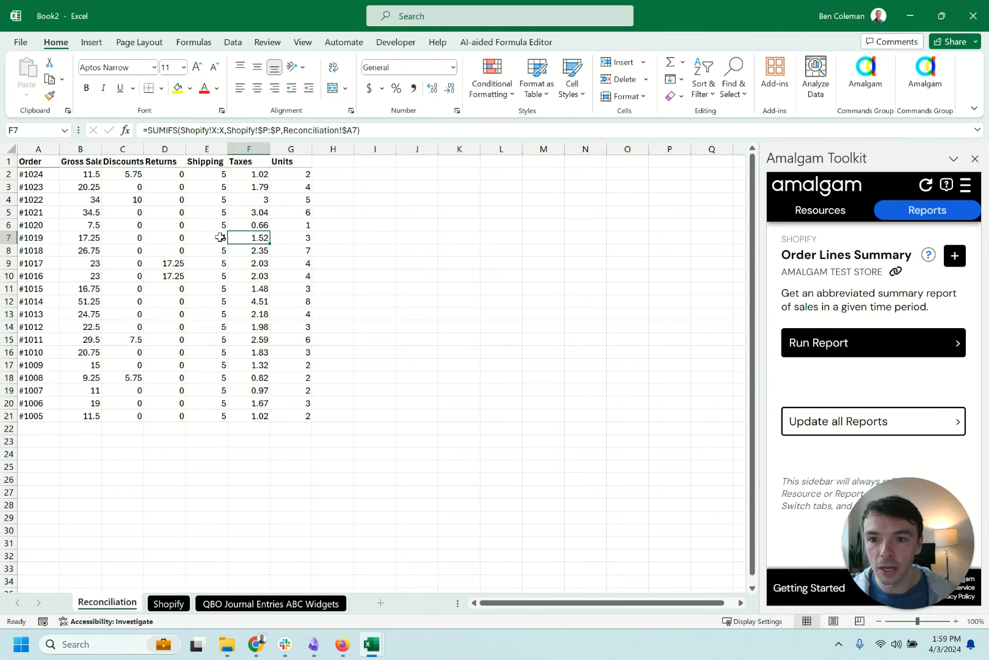
click(113, 211)
click(88, 174)
shift+click(250, 416)
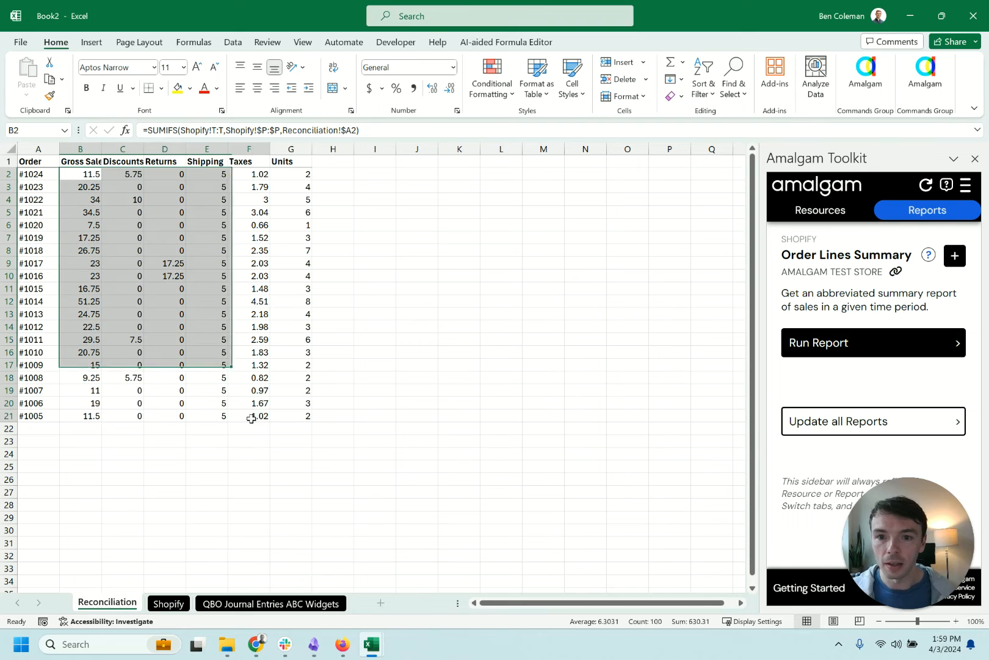
key(ctrl+shift+1)
key(ctrl+shift+1)
key(ctrl+shift+1)
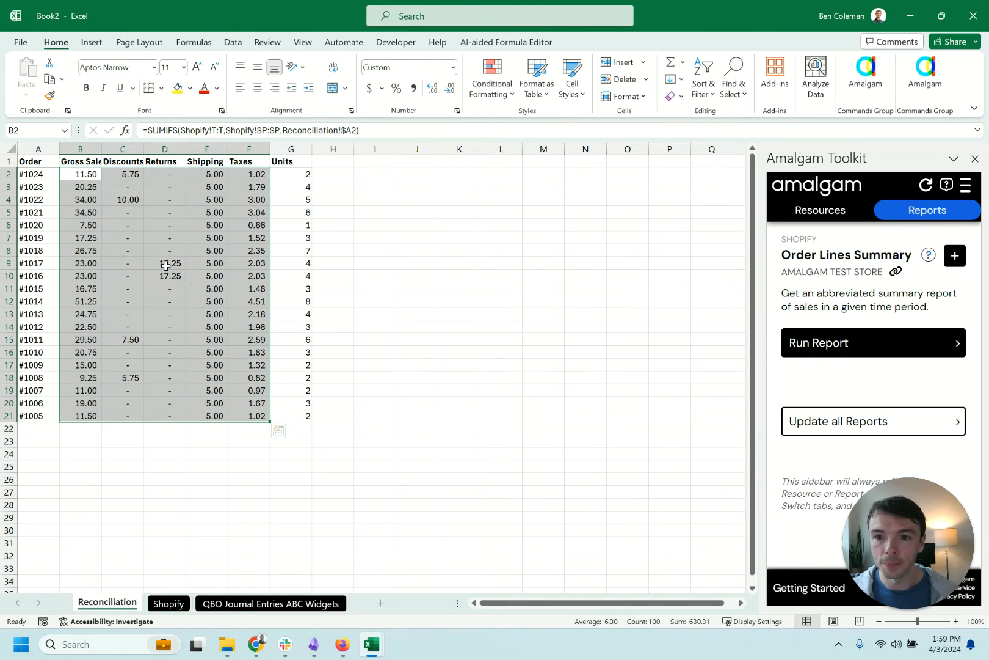
Insert a column before Gross Sales on the Reconciliation sheet and enter the header Date in B1
click(138, 240)
click(88, 173)
click(81, 148)
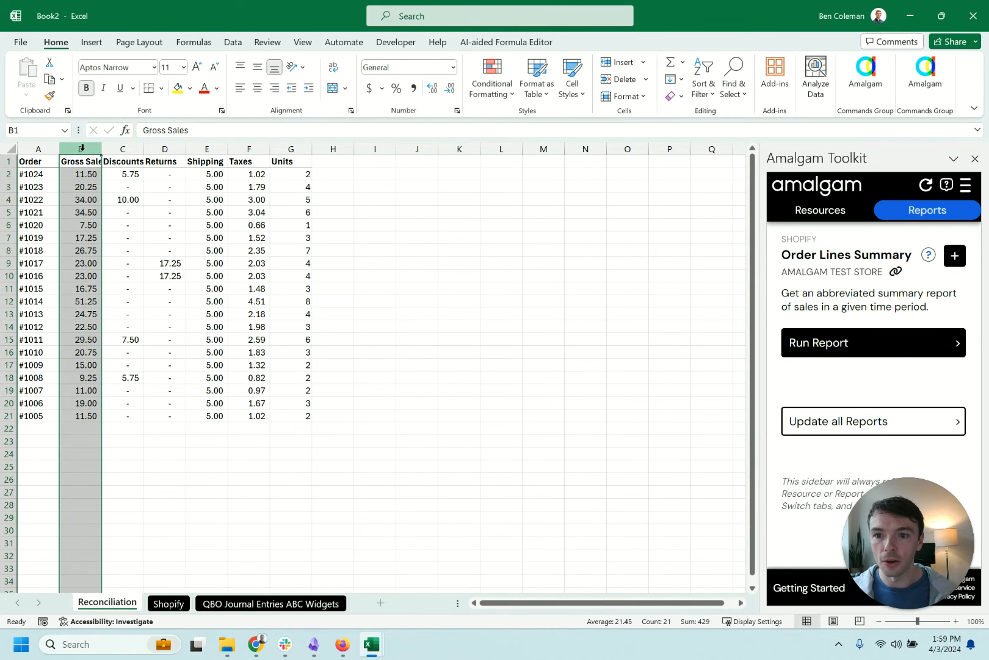
right_click(88, 158)
click(137, 278)
click(88, 176)
click(82, 161)
text(Date)
key(Return)
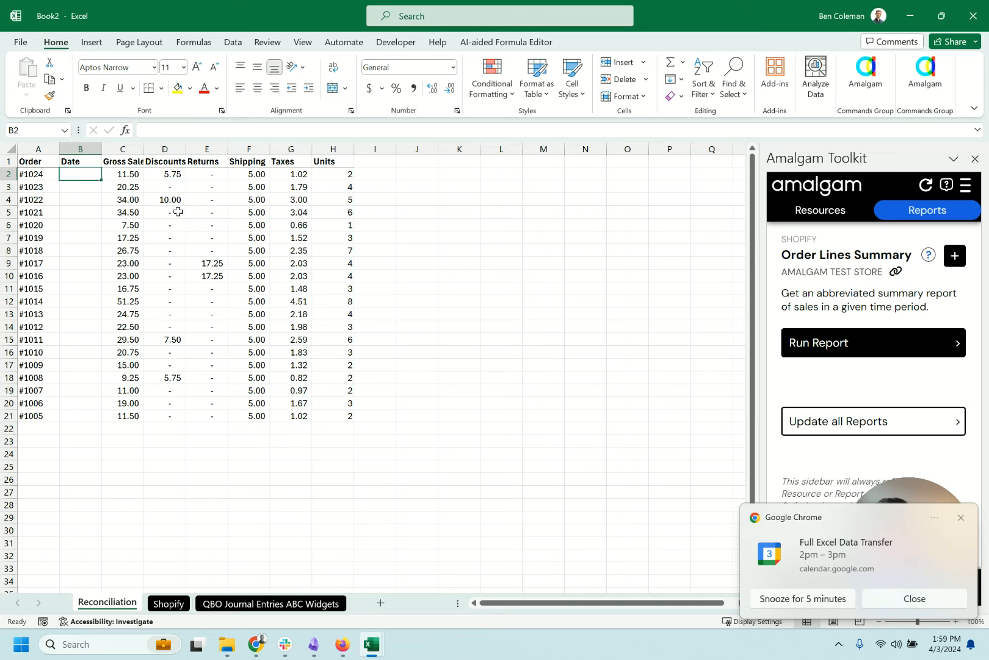
Look up the first order's date in B2 with =VLOOKUP(A2,Shopify!$P:$Q,2,0)
text(=)
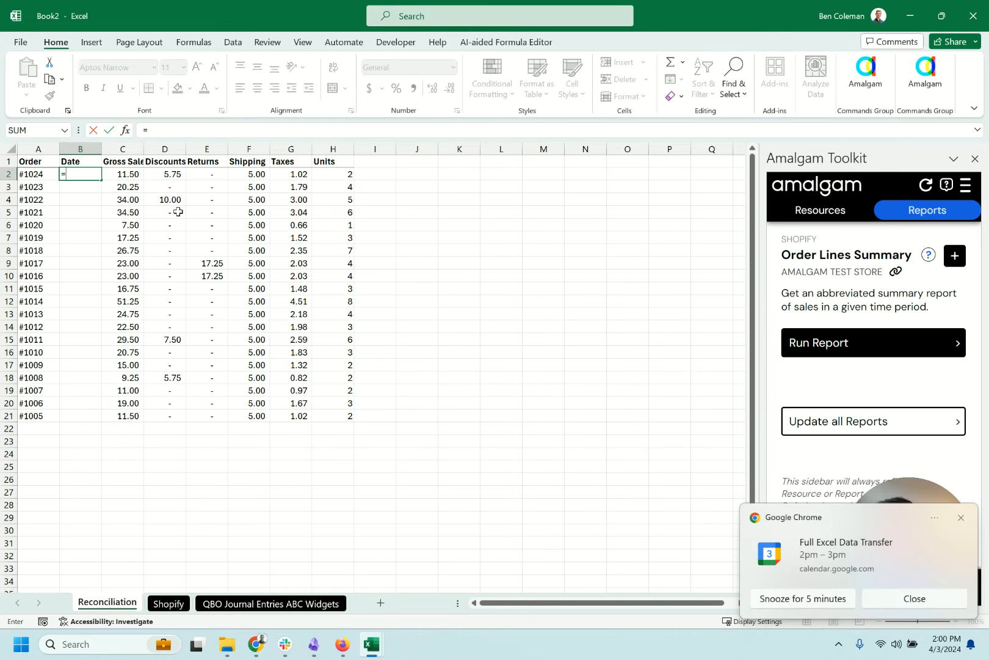
text(vlookup()
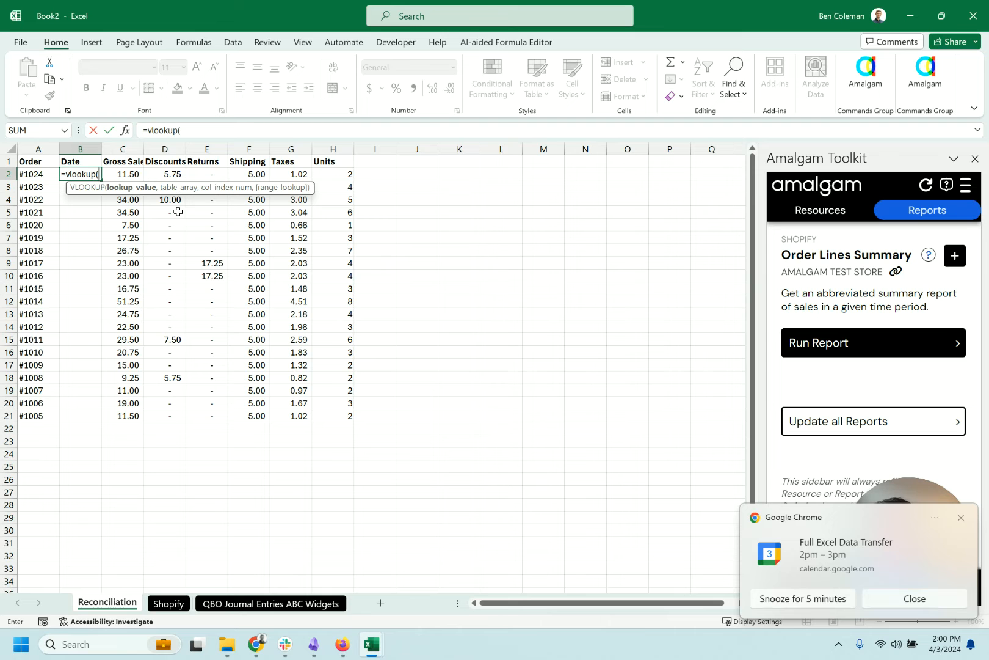
key(Left)
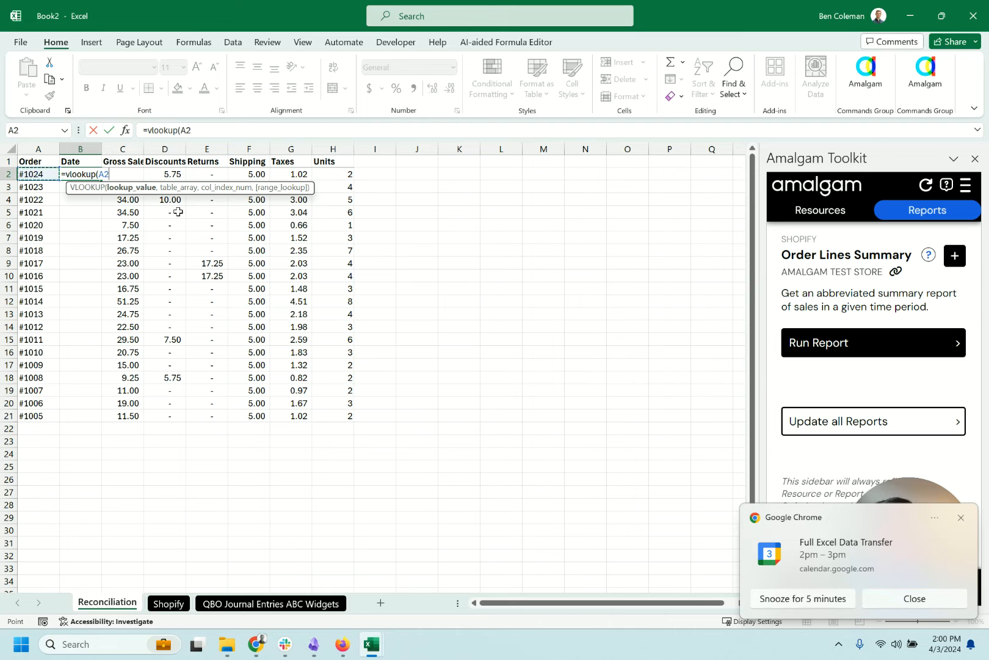
text(,)
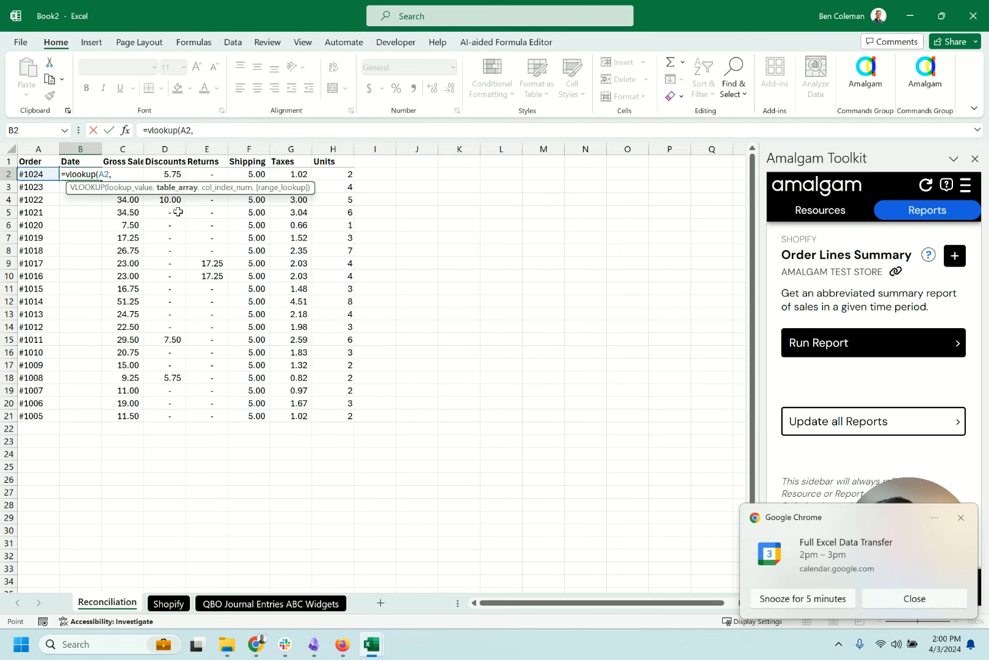
key(ctrl+Page_Down)
drag(303, 175, 356, 169)
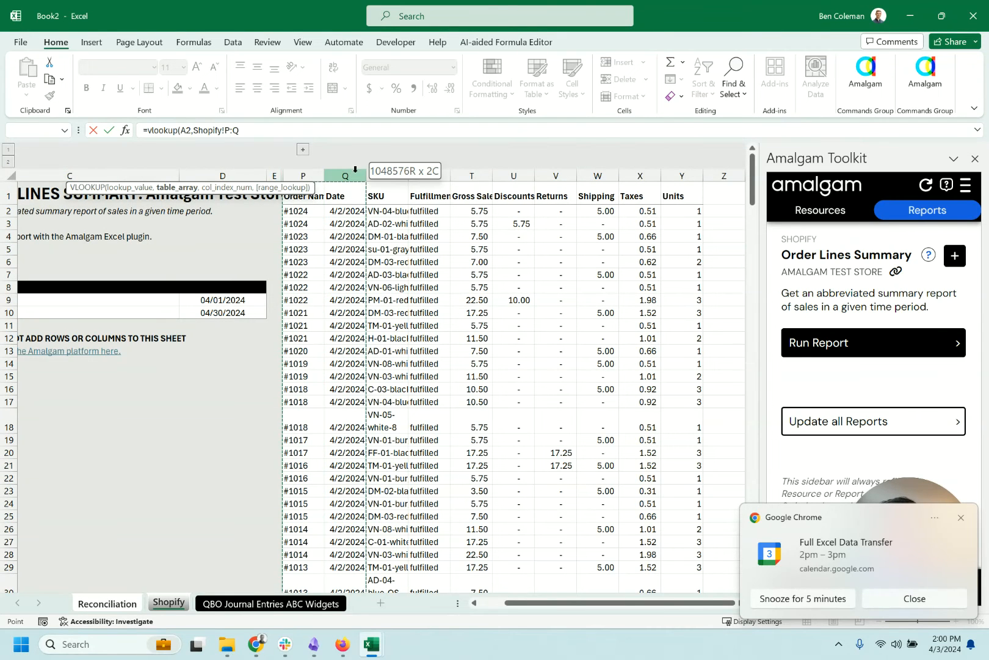
key(F4)
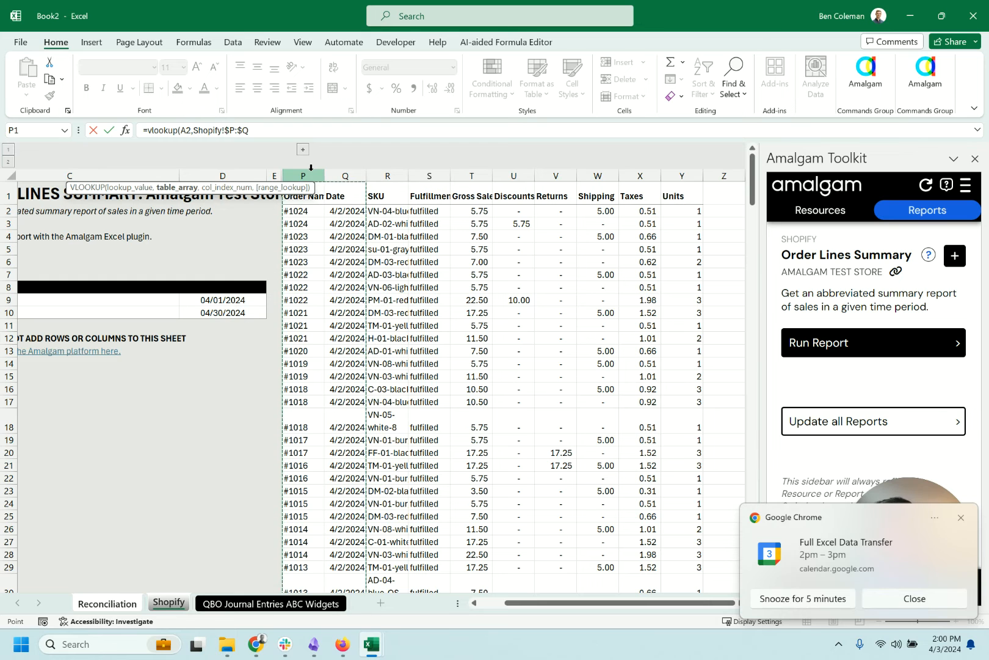
text(,2,0)
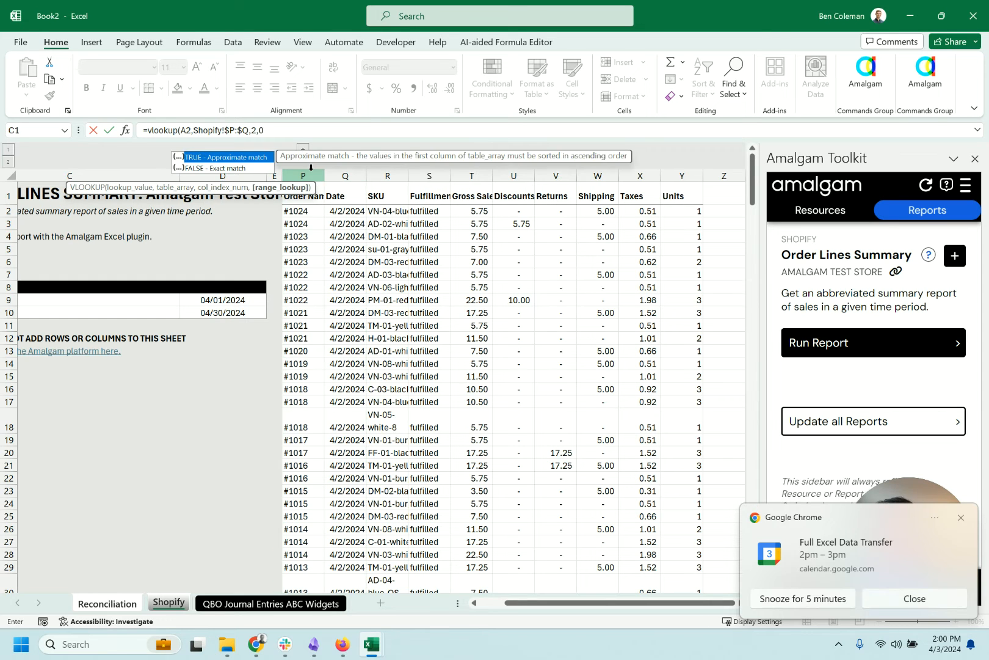
text())
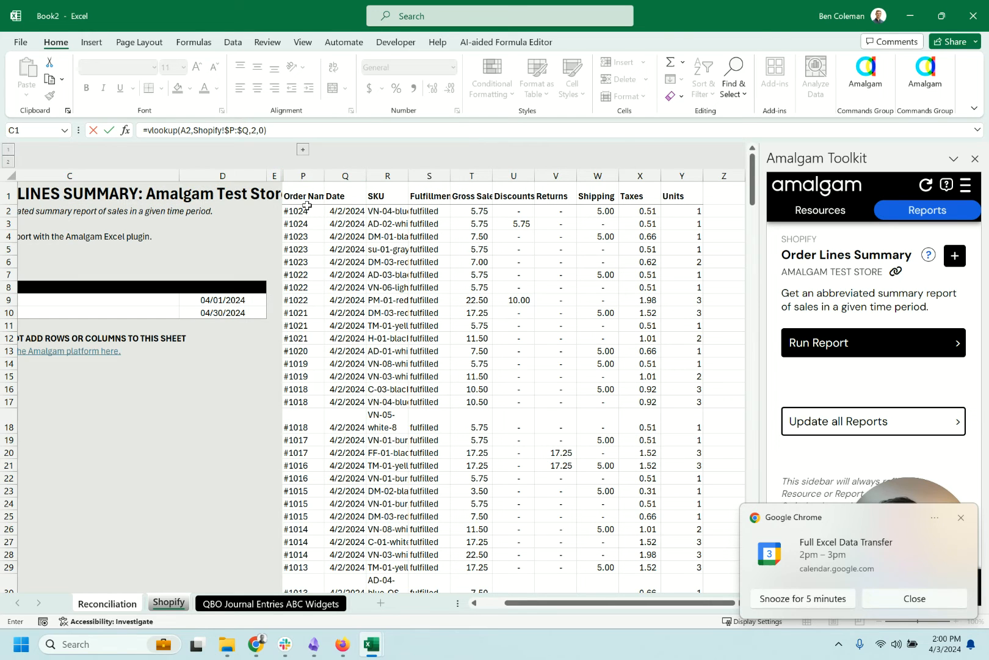
key(Return)
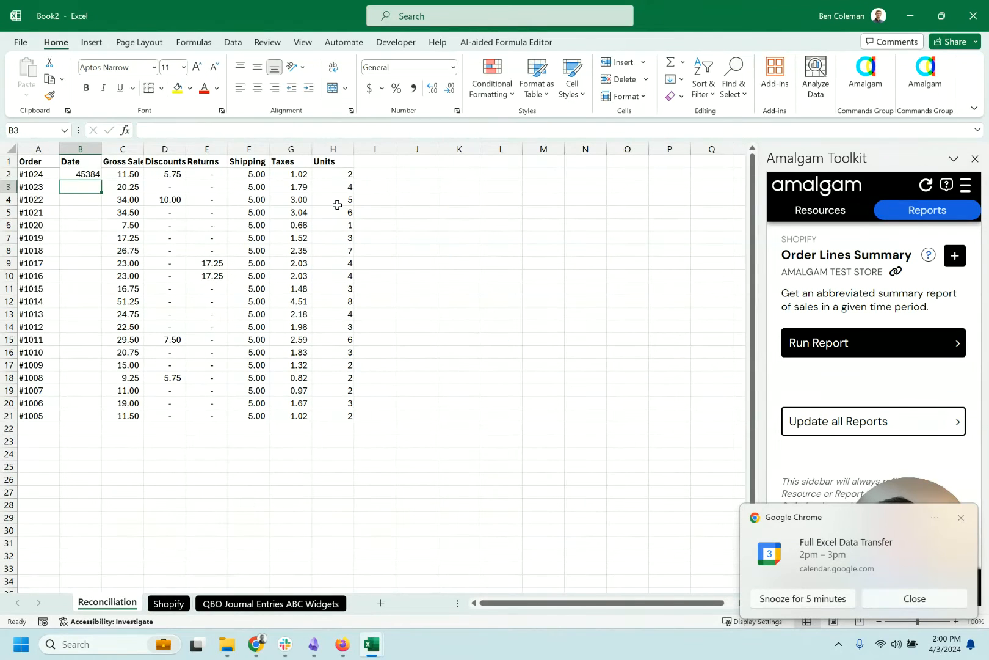
Fill the date lookup formula from B2 down through B21
key(Up)
key(shift+Down)
key(shift+Down)
key(shift+Down)
key(shift+Down)
key(shift+Down)
key(shift+Down)
key(shift+Down)
key(shift+Down)
key(shift+Down)
key(shift+Down)
key(shift+Down)
key(shift+Down)
key(shift+Down)
key(shift+Down)
key(shift+Down)
key(shift+Down)
key(shift+Down)
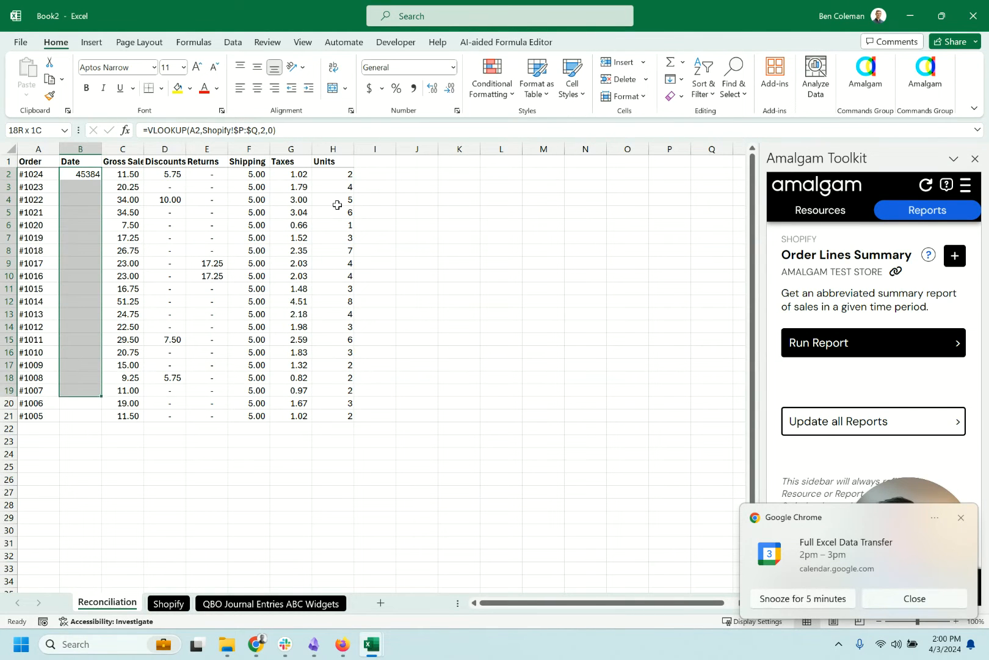
key(shift+Down)
key(shift+Down)
key(ctrl+d)
key(shift+F10)
key(d)
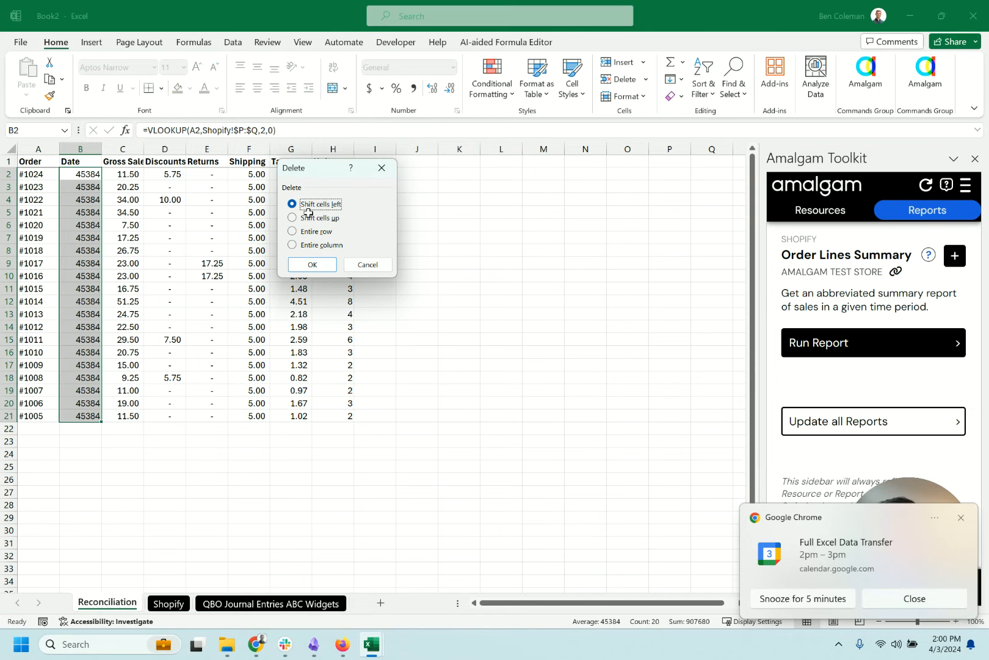
key(Escape)
Format the order dates in B2:B21 as dates in the *3/14/2012 style
key(shift+F10)
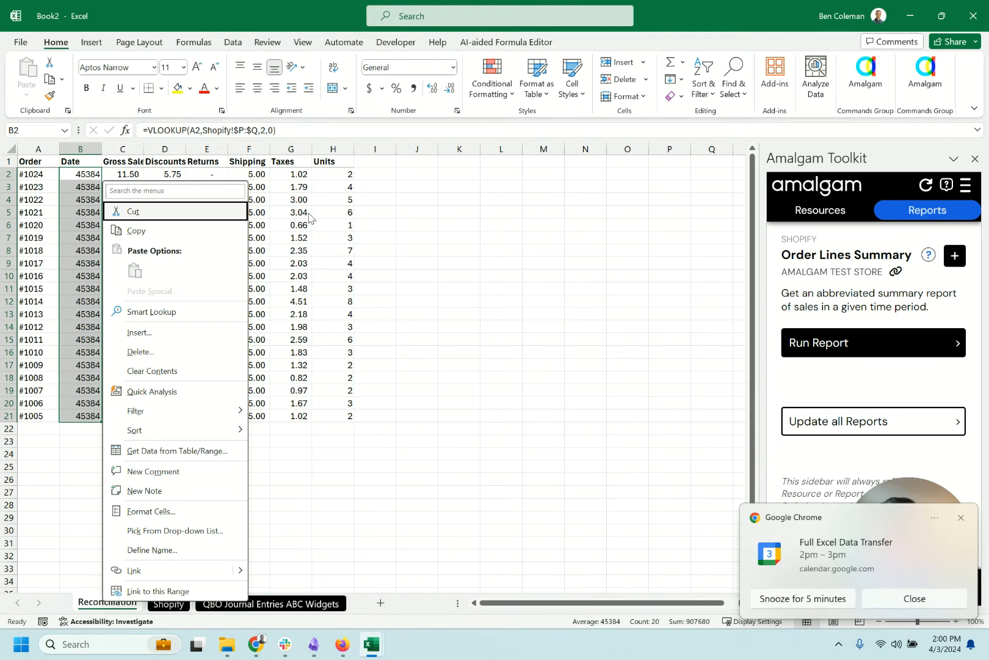
click(172, 512)
click(36, 386)
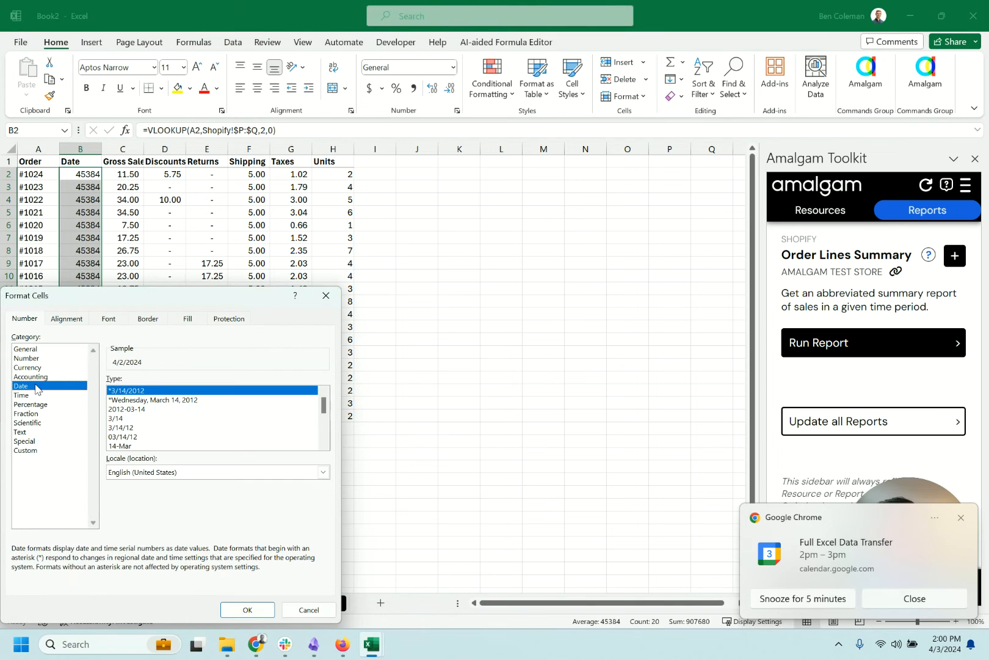
click(248, 610)
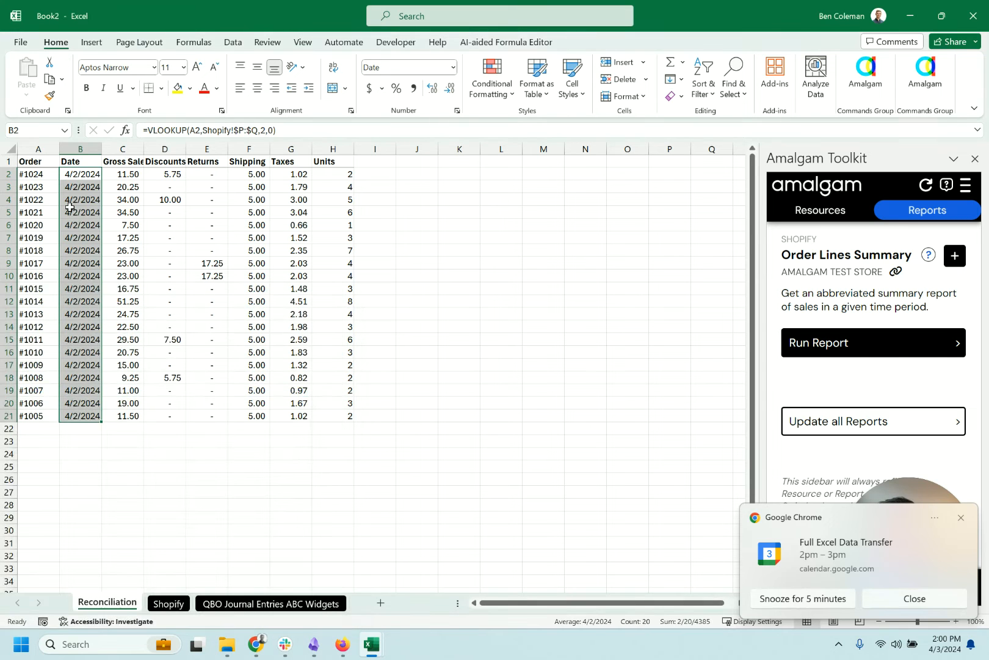
click(93, 161)
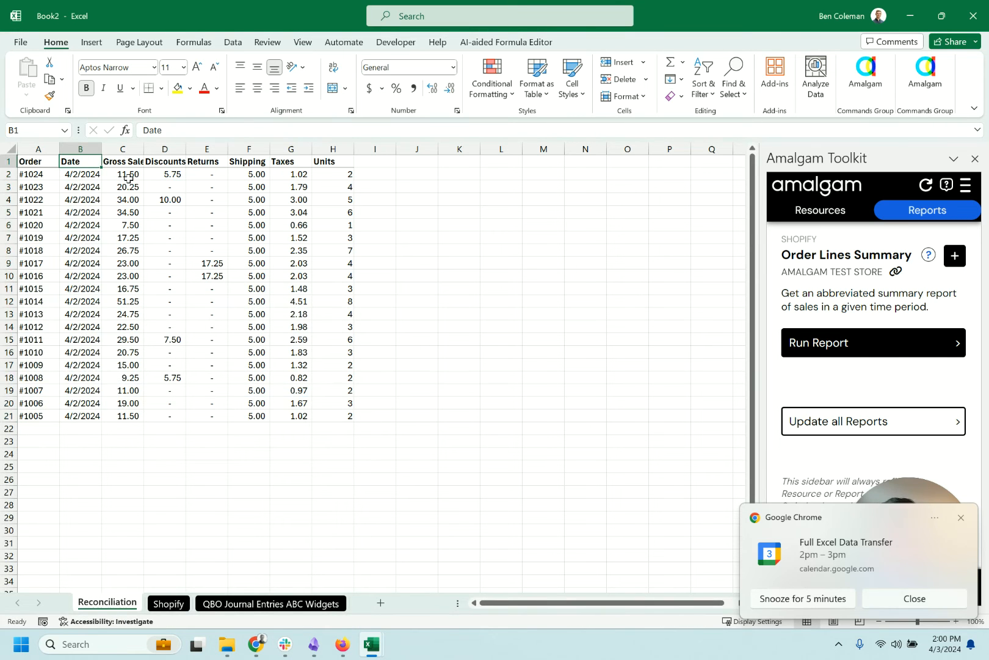
click(121, 178)
click(82, 189)
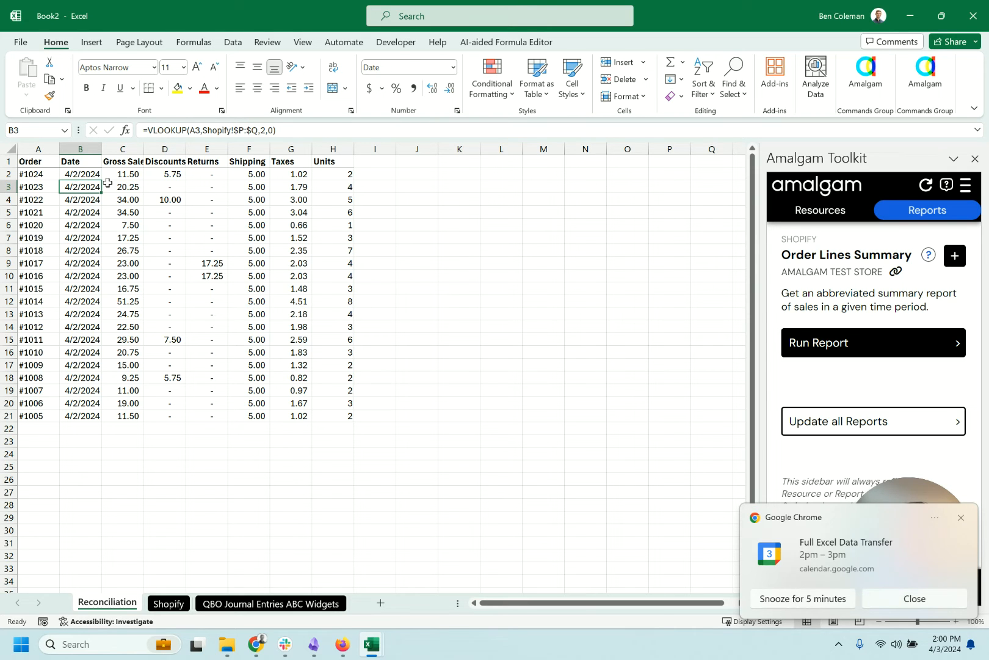
key(Right)
key(Right)
key(Right)
key(Right)
key(Right)
key(Right)
key(Right)
key(Right)
key(Right)
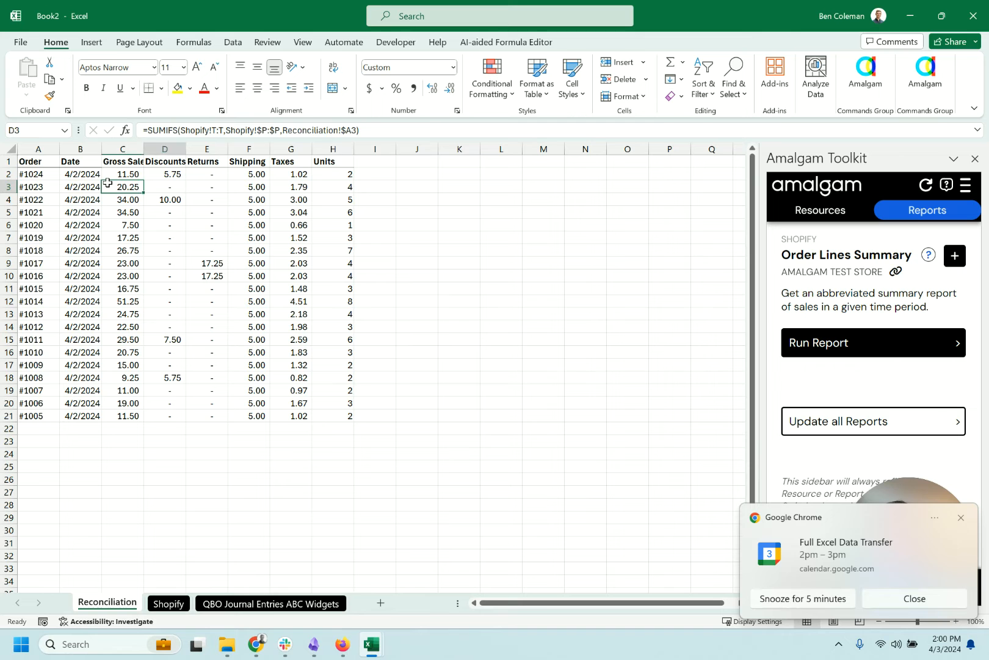
key(Up)
key(Left)
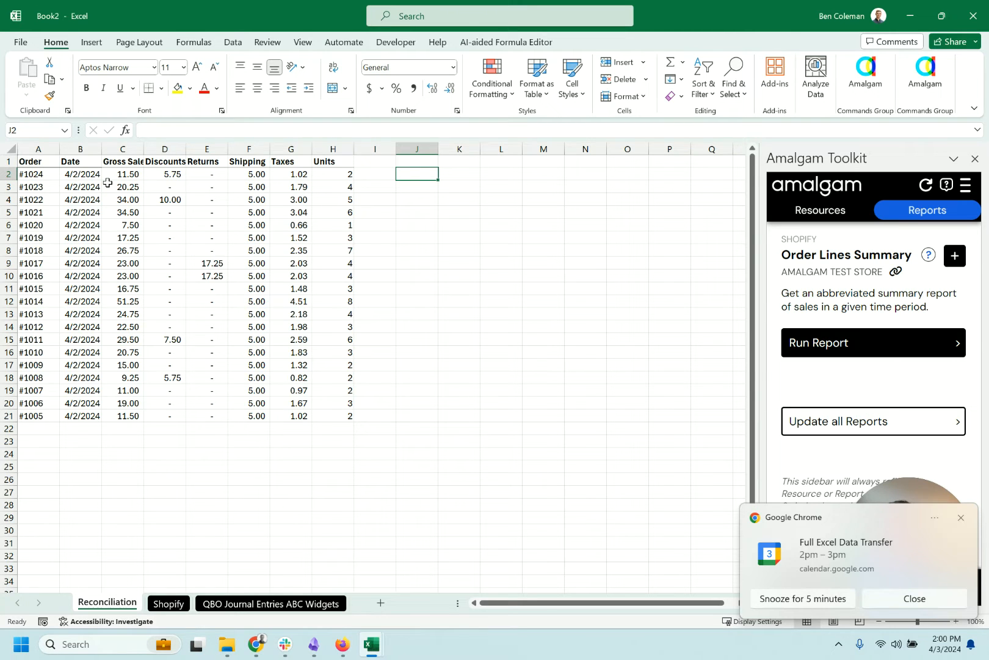
Rename the QBO Journal Entries ABC Widgets sheet as Journals
key(ctrl+Page_Down)
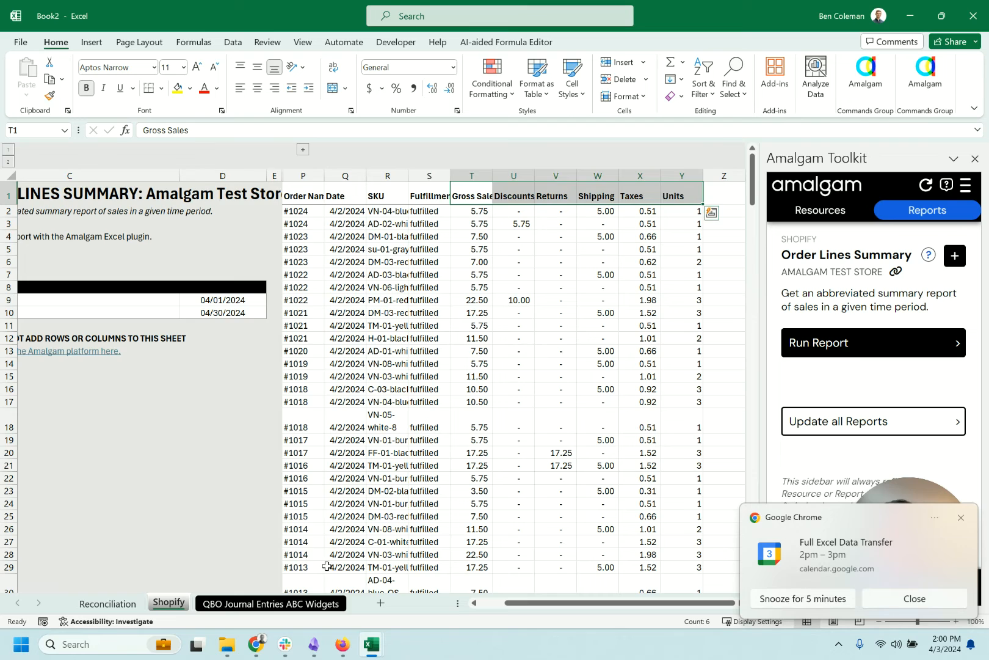
right_click(293, 603)
click(310, 428)
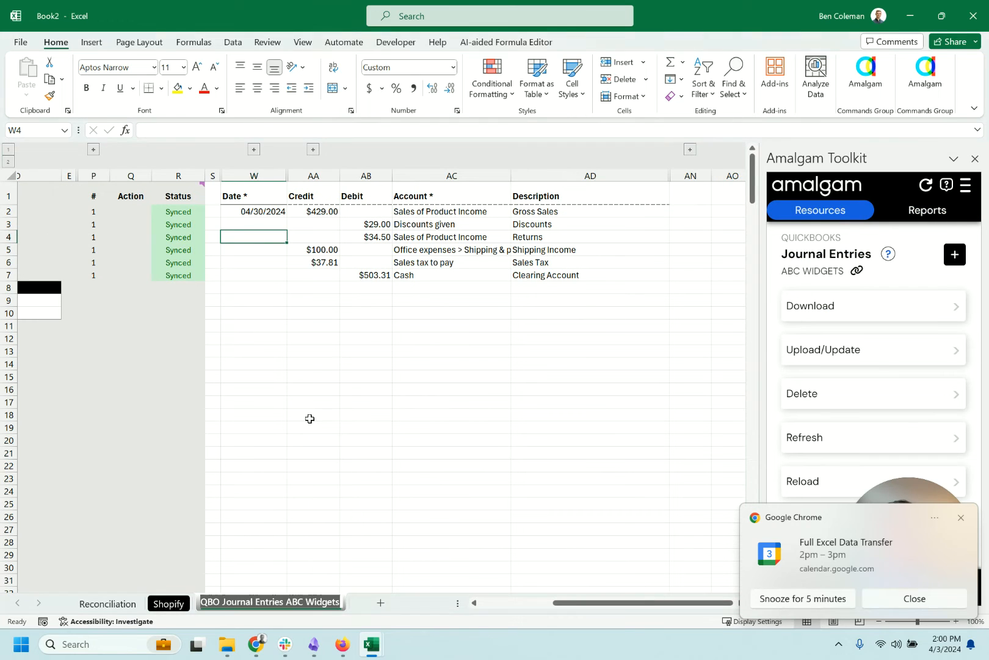
text(Journals)
key(Return)
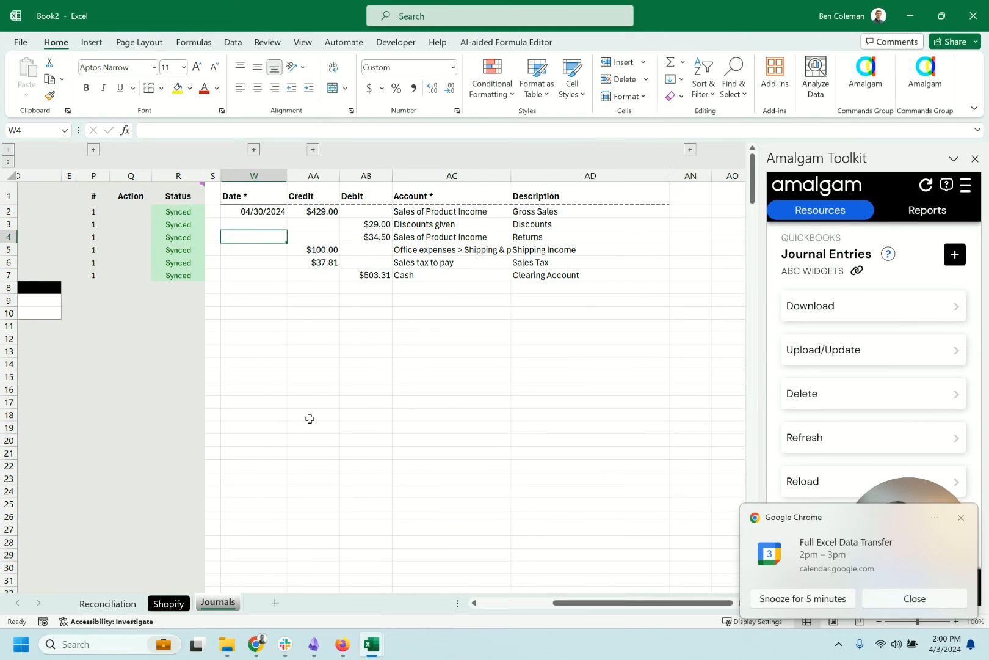
Examine the formulas behind the journal entry's date and its credit and debit amounts on the Journals sheet
click(264, 213)
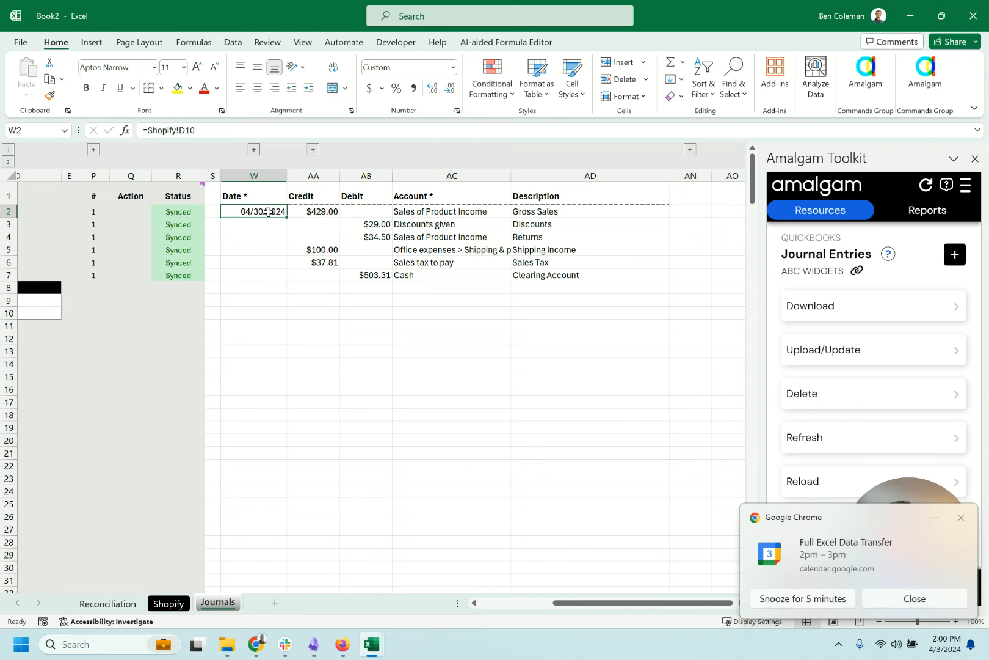
click(321, 215)
click(349, 224)
click(321, 236)
click(322, 248)
click(321, 261)
click(365, 274)
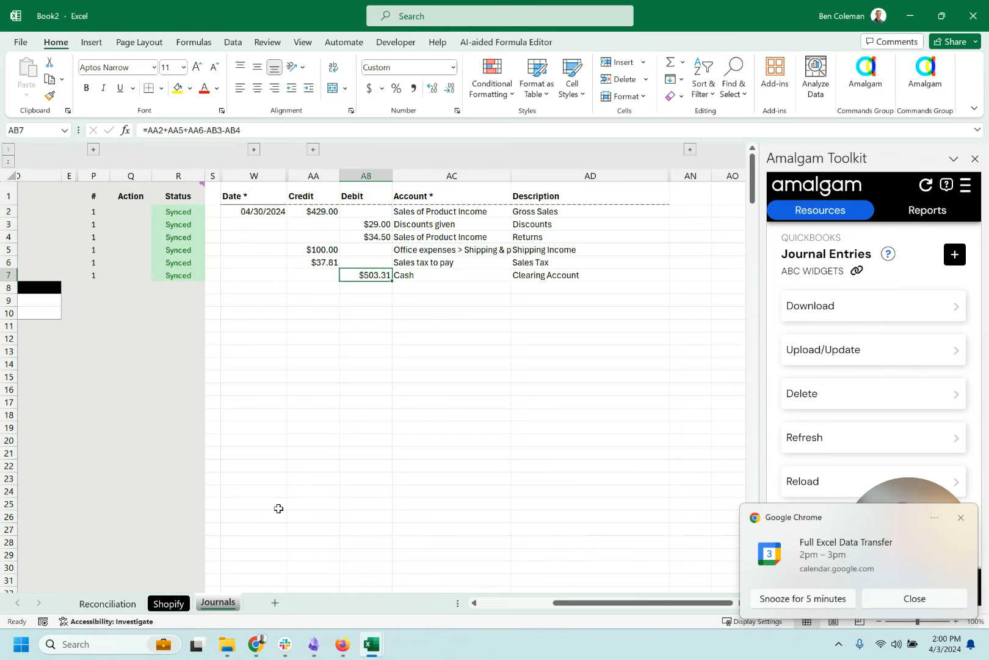
Return to the Reconciliation sheet and select cell J1
click(107, 604)
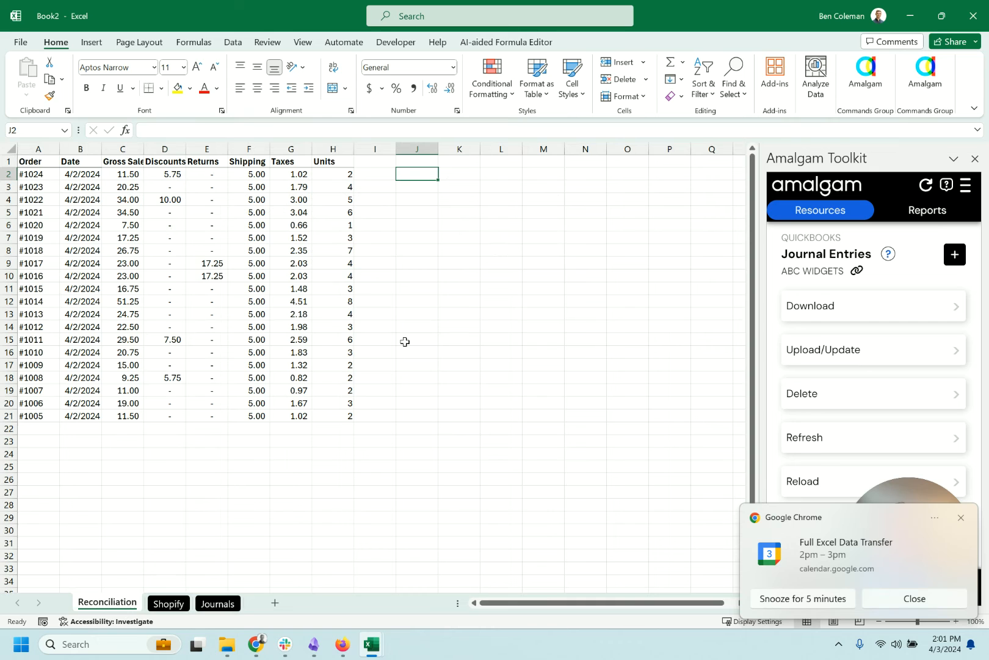
key(Up)
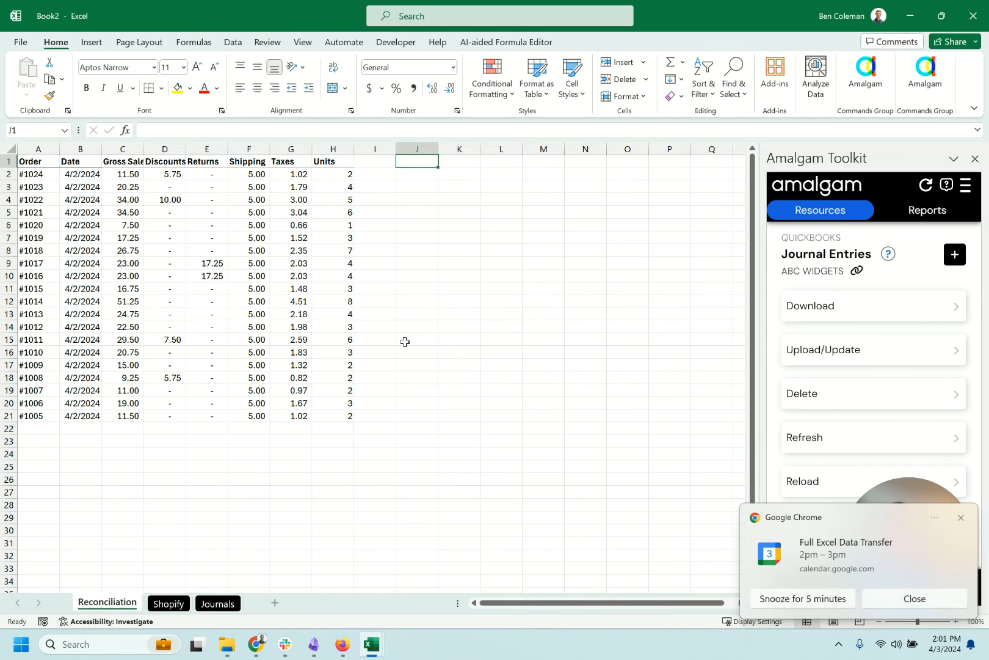
text(Pr)
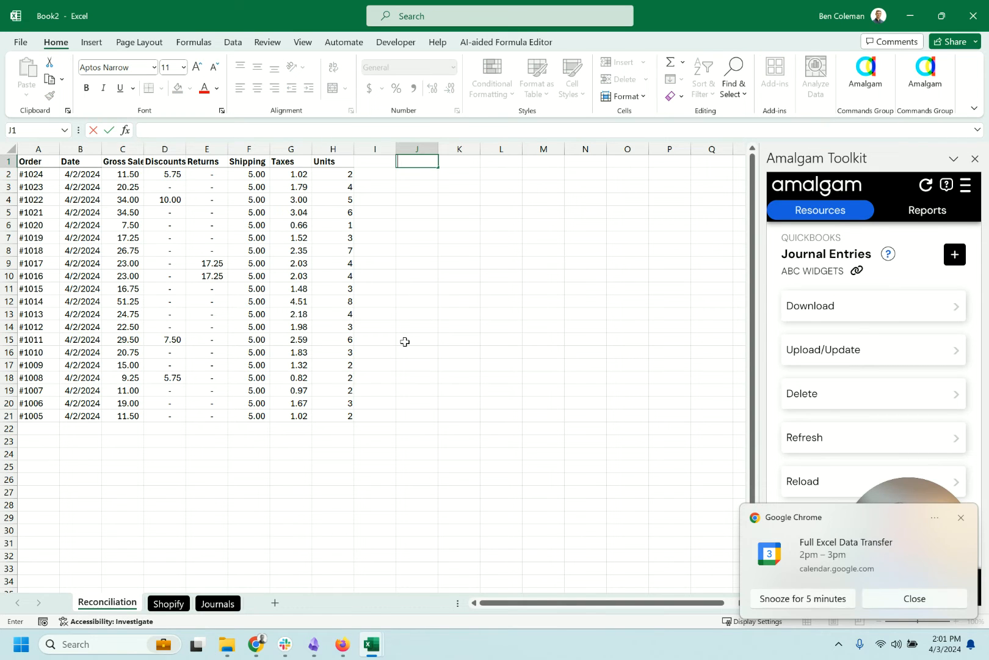
text(Order I)
key(Escape)
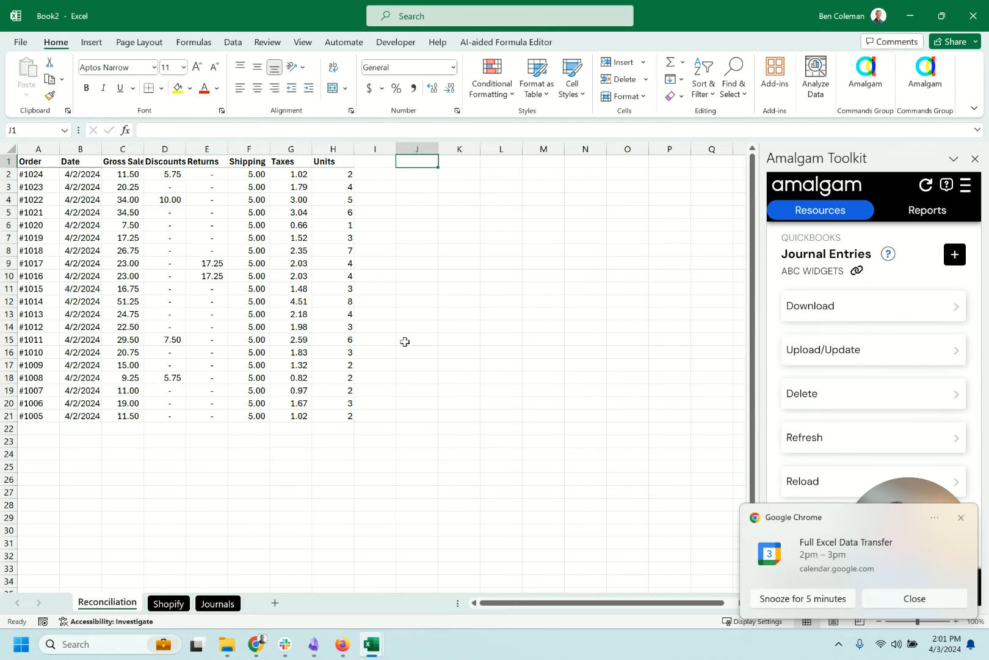
Enter the headers Index in J1 and Line in K1
text(Ondex)
key(Tab)
text(L)
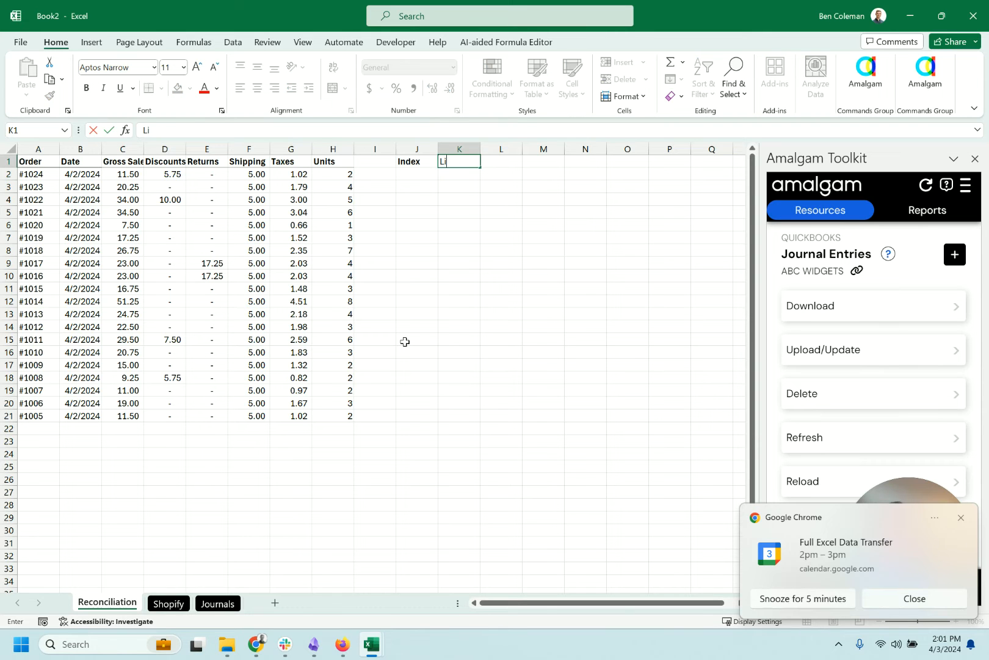
key(Tab)
Add the headers Order Num in L1 and Account in M1
text(Or)
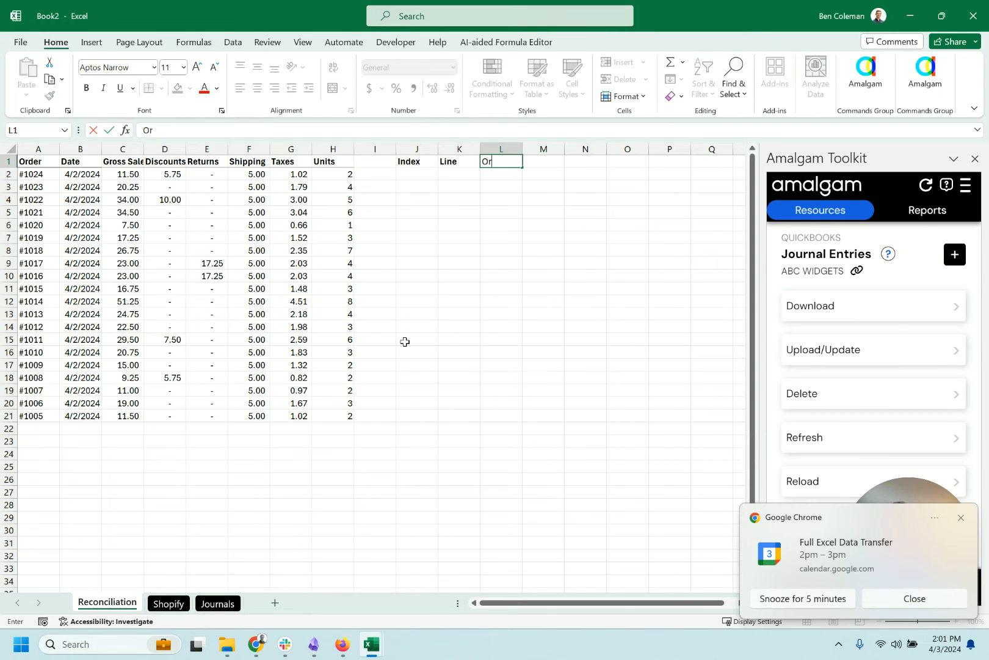
text(der Num)
key(Return)
key(Right)
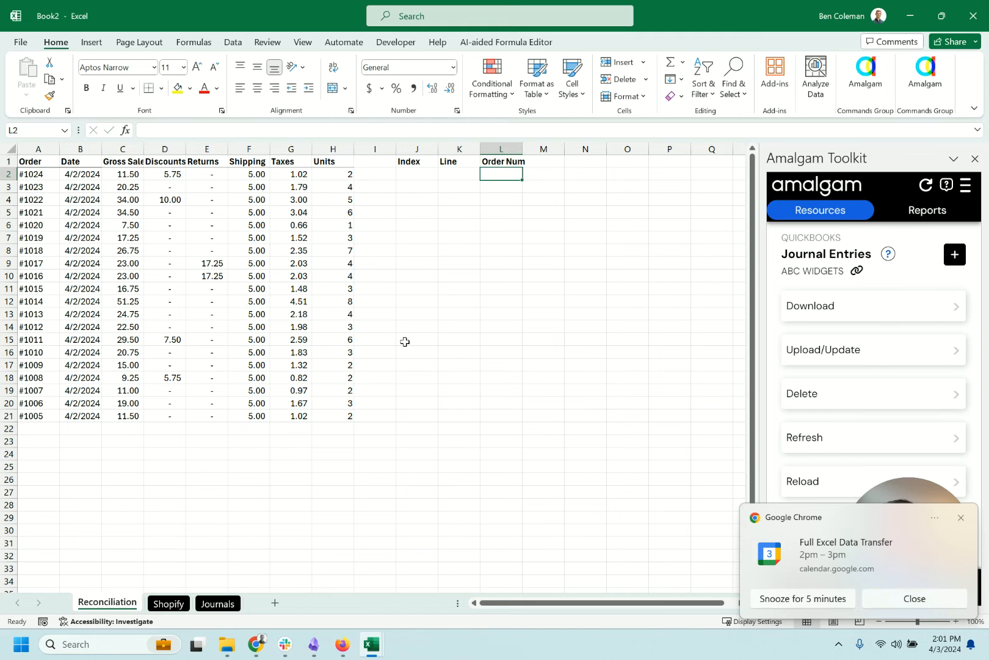
key(Up)
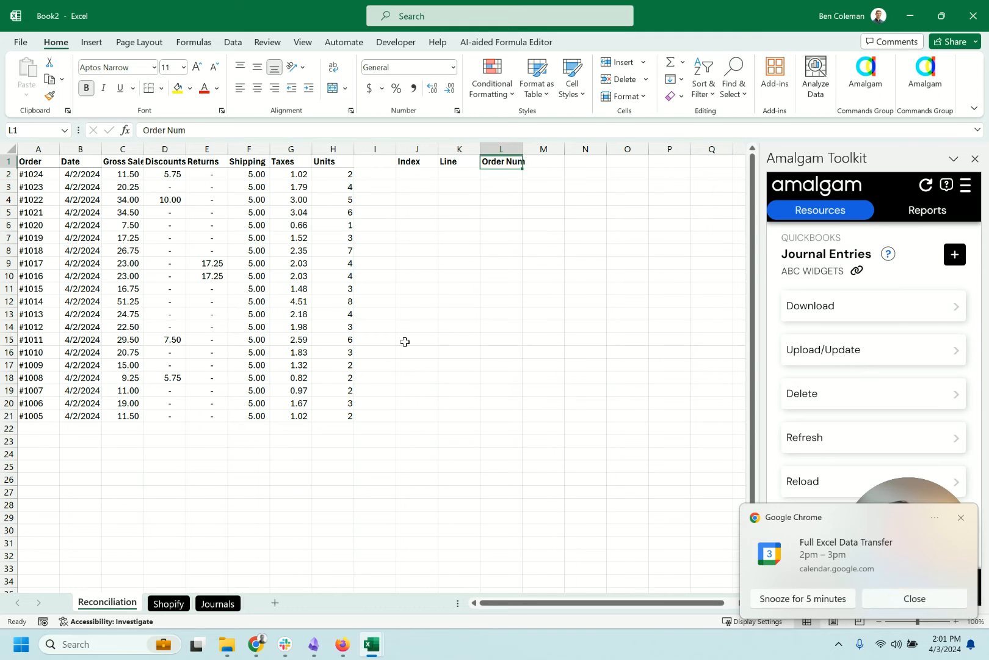
click(501, 182)
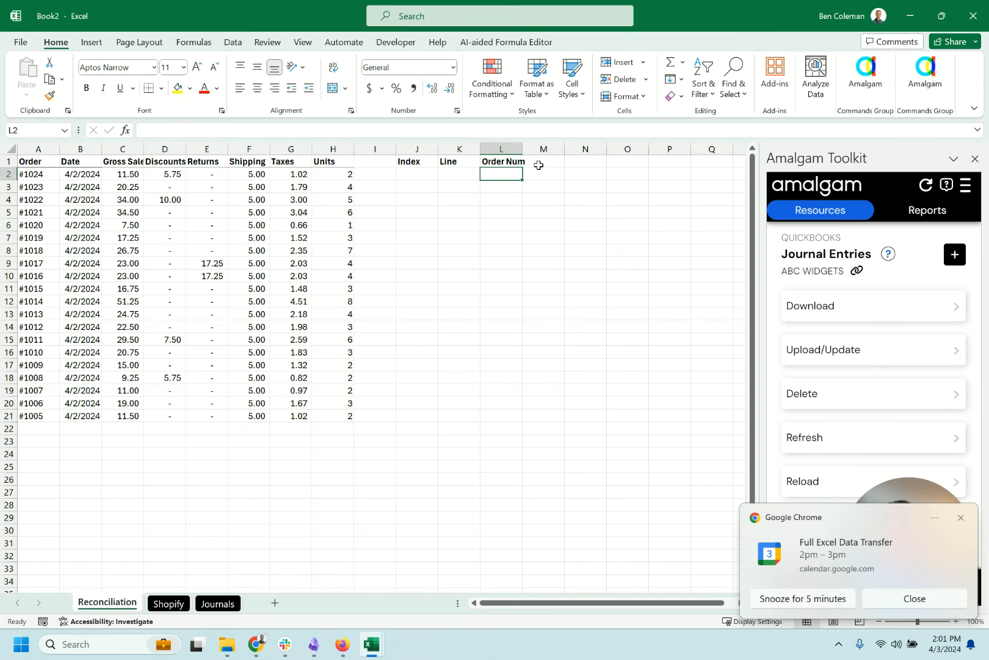
click(539, 165)
text(Account)
key(Return)
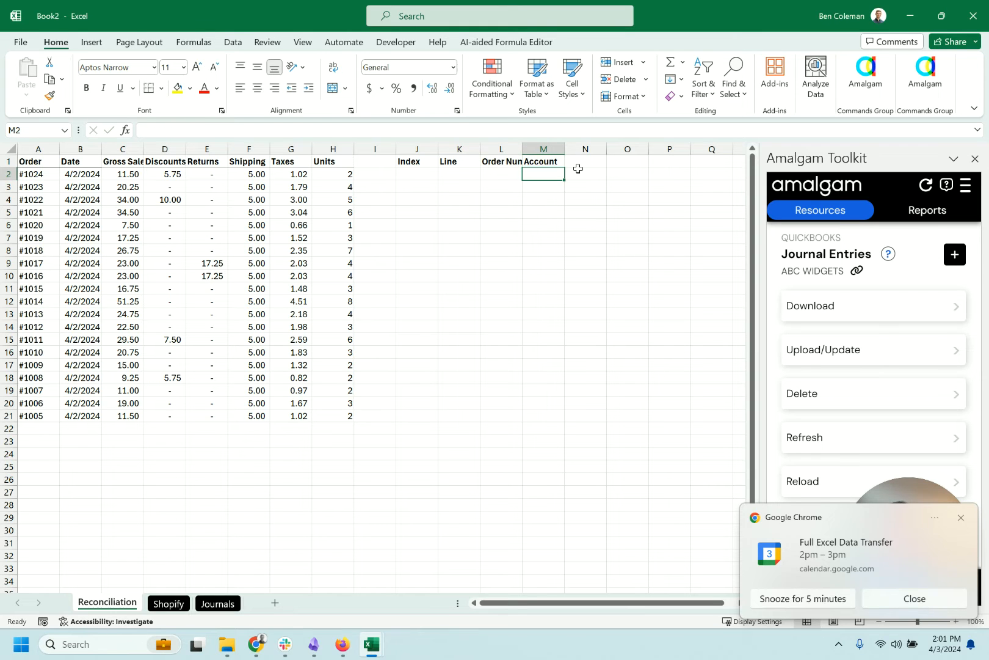
Move the Account header from M1 over the Order Num header in L1 and delete it
key(Up)
key(Left)
key(Right)
key(ctrl+c)
key(Left)
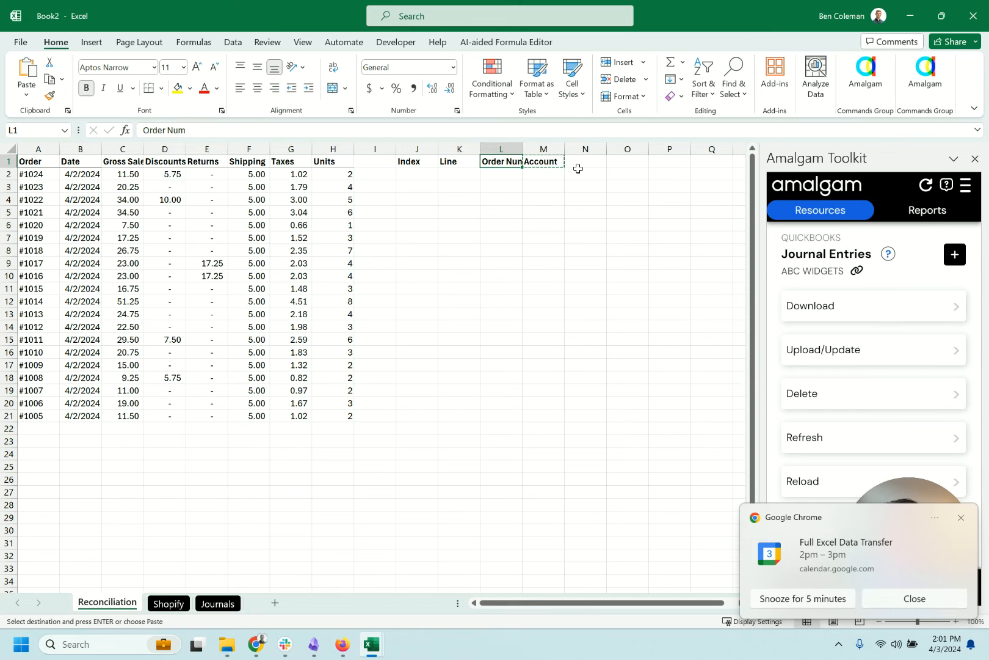
key(Return)
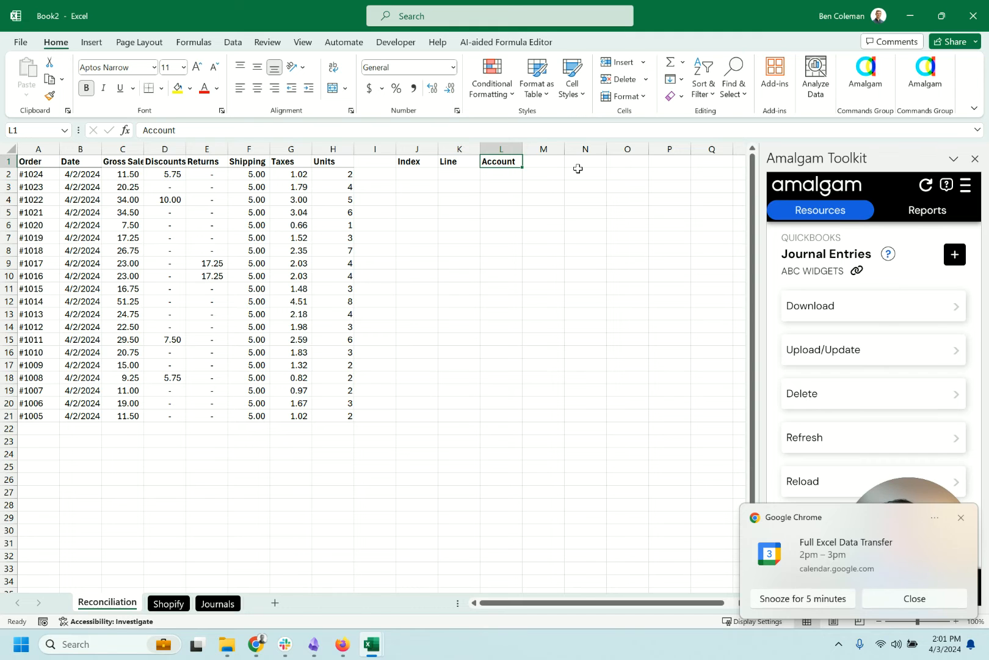
key(Delete)
Enter 1 in each of the six Index cells J2 through J7
key(Left)
key(Down)
key(Left)
text(1)
key(Return)
text(1 1 1 1 1)
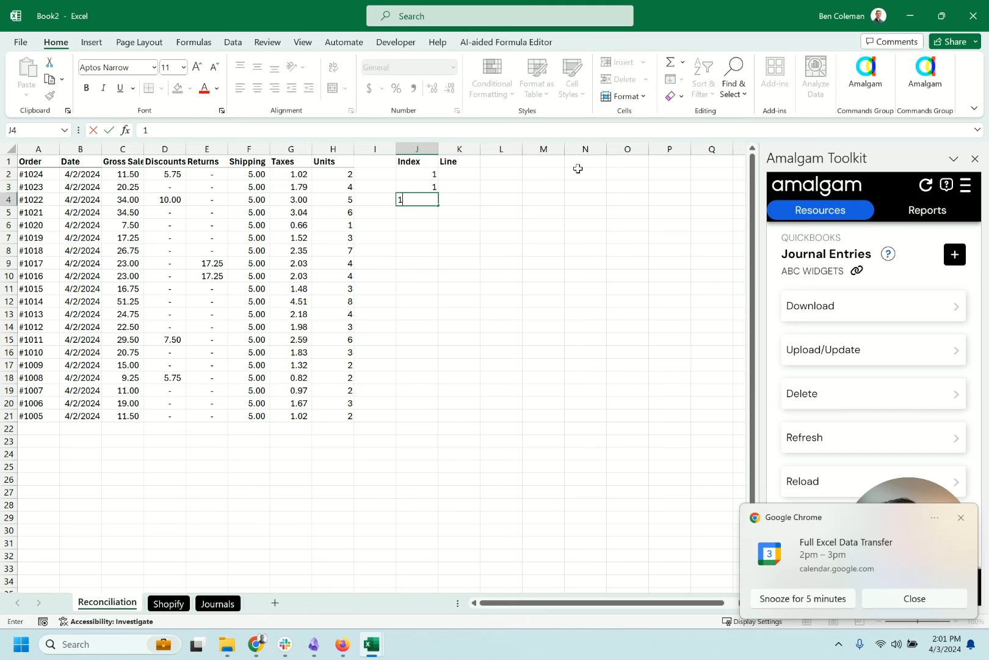
Color the hardcoded Index values in J2:J7 blue
key(Up)
key(Up)
key(Up)
key(Up)
key(Up)
key(Up)
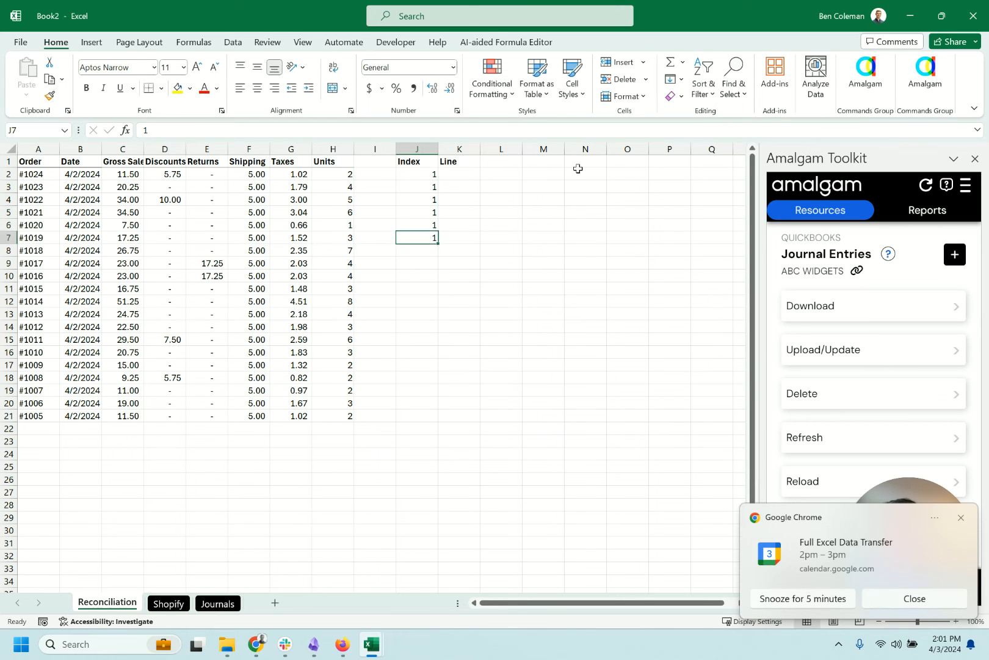
key(shift+Down)
key(shift+Down)
key(shift+Down)
key(shift+Down)
key(shift+Down)
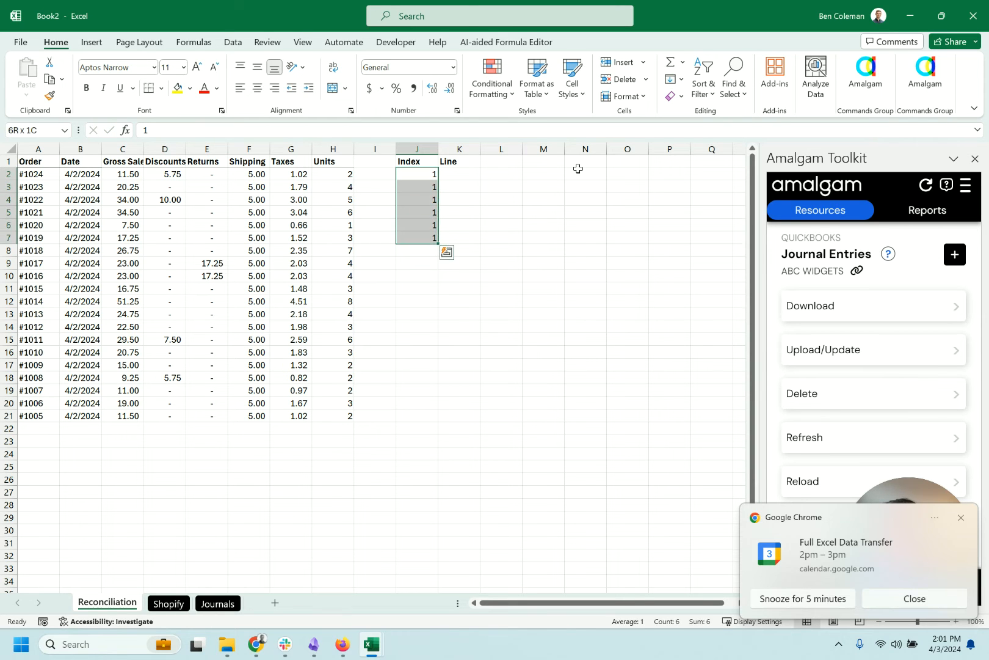
key(shift+Up)
key(shift+Up)
key(shift+Up)
key(Down)
key(Down)
key(Down)
key(Down)
key(Down)
key(Down)
key(ctrl+shift+Up)
key(shift+Down)
key(ctrl+shift+b)
Enter the formula =J2+2 in J8 of the Index column
key(Down)
key(Down)
key(Down)
key(Up)
key(Up)
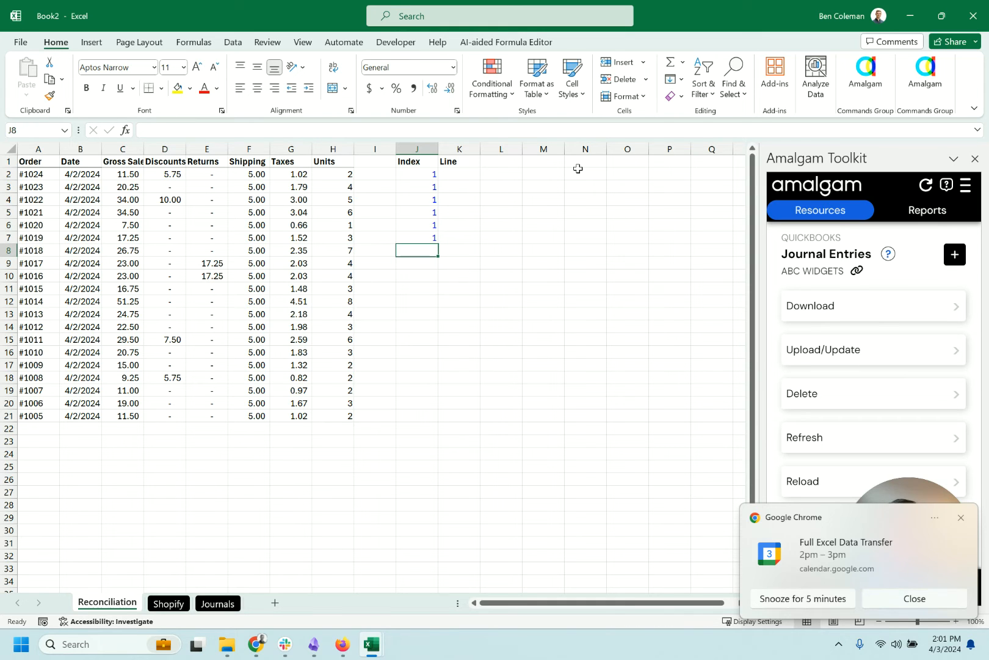
text(=)
key(Up)
key(Up)
key(Up)
key(Up)
key(Up)
key(Up)
key(ctrl+Return)
key(shift+Down)
key(shift+Up)
key(F2)
text(+)
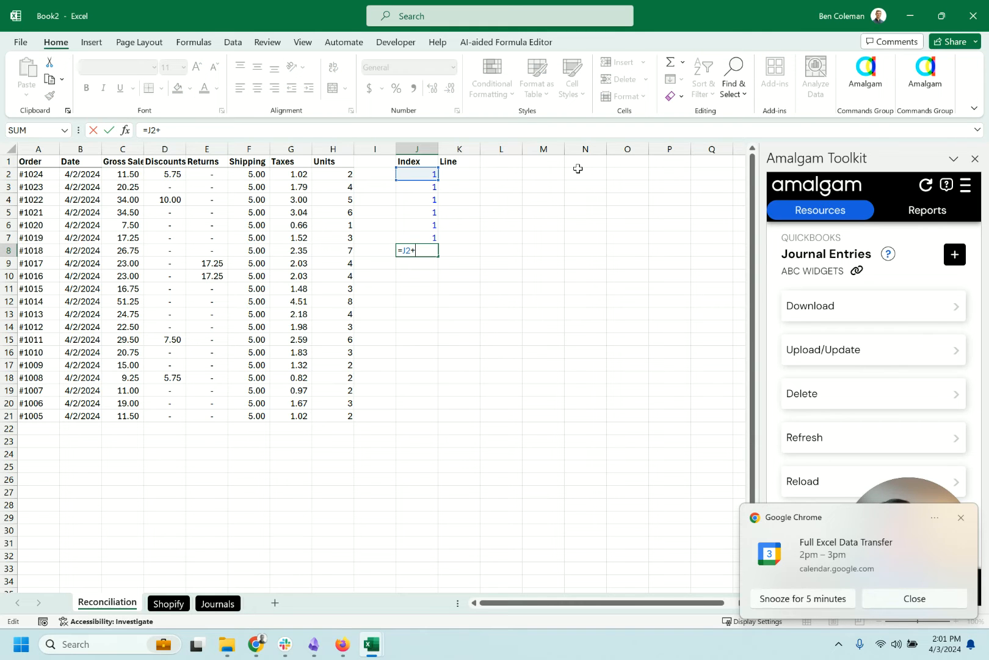
text(2)
key(ctrl+Return)
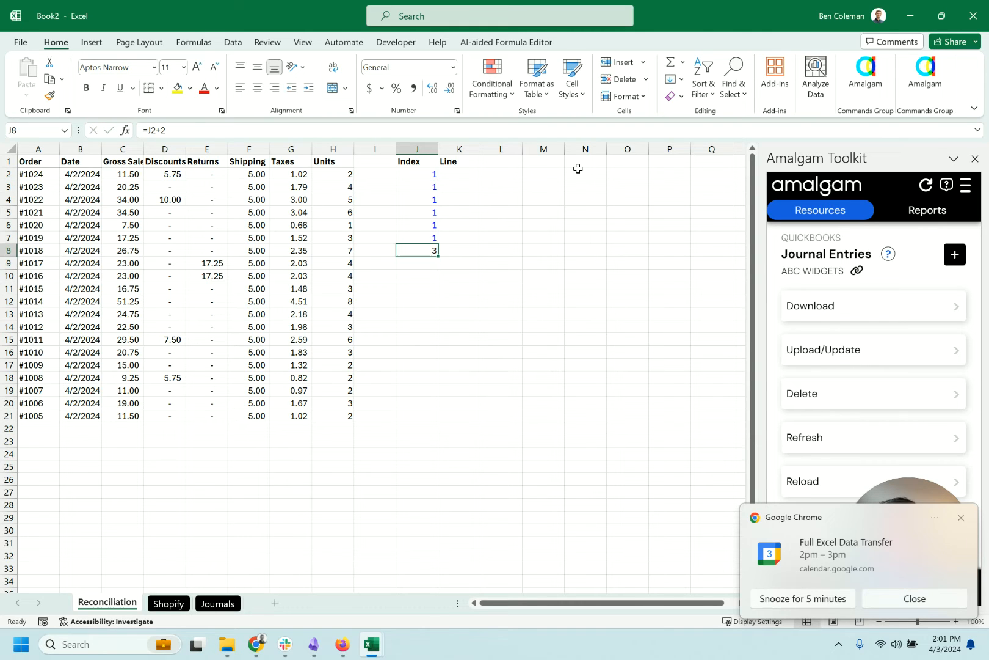
Change the Index formula in J8 to =J2+1
key(F2)
key(BackSpace)
text(1)
key(ctrl+Return)
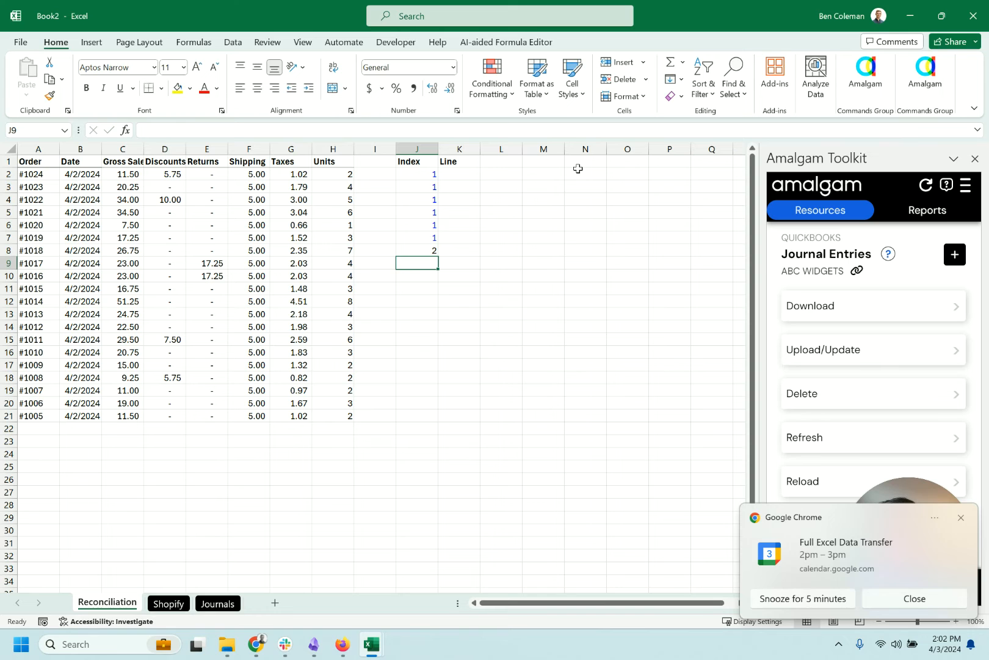
Fill the Index formula from J8 down through J21
key(shift+Down)
key(shift+Down)
key(shift+Down)
key(shift+Down)
key(shift+Down)
key(shift+Down)
key(shift+Down)
key(shift+Down)
key(shift+Down)
key(shift+Down)
key(shift+Down)
key(shift+Down)
key(shift+Down)
key(ctrl+d)
Start the Line numbering with 1 in K2 and the formula +K2+1 in K3
key(Right)
key(Up)
key(Up)
key(Up)
key(Up)
key(Up)
key(Up)
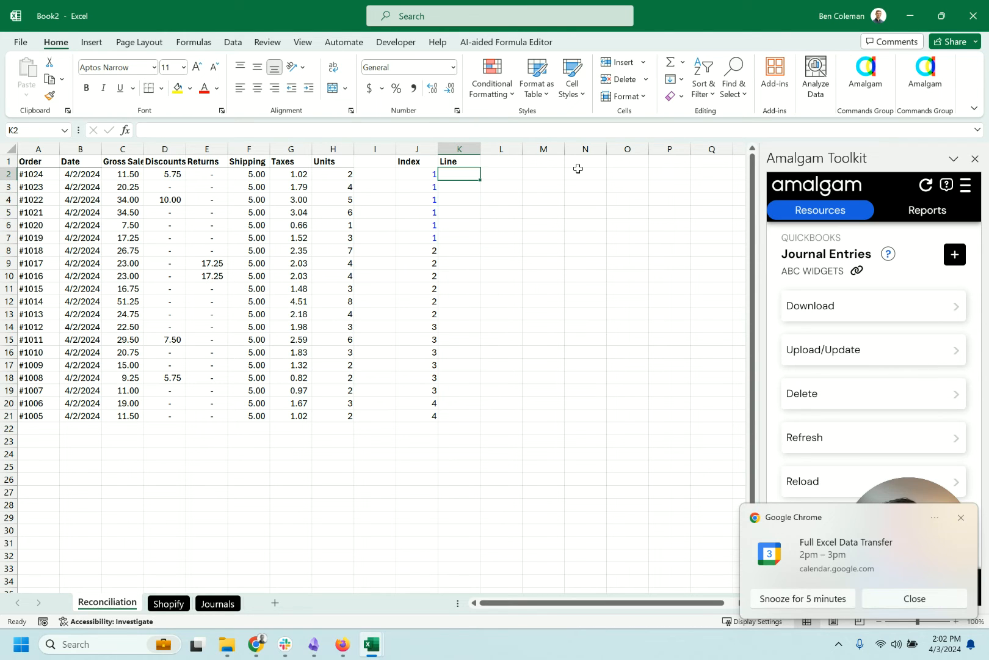
text(1)
key(Return)
text(+)
key(Up)
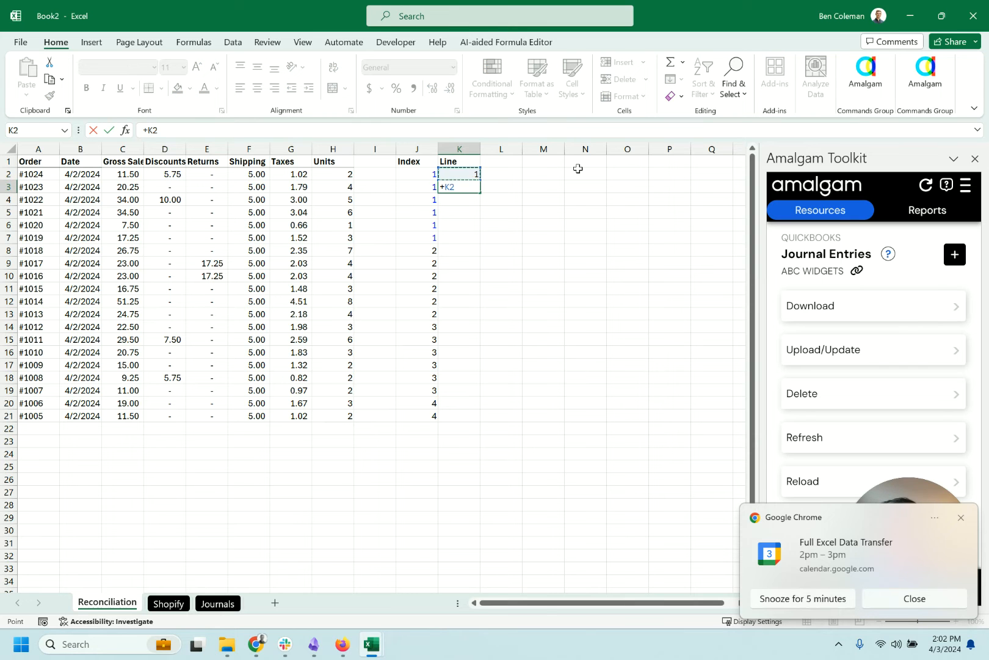
text(+1)
key(Return)
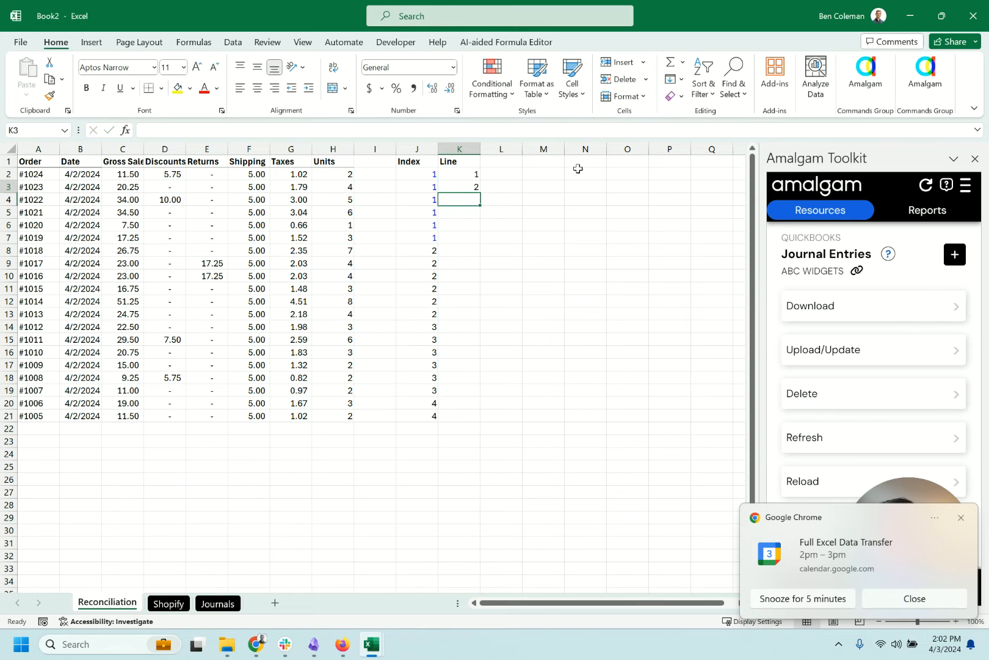
Fill the Line formula from K3 down through K7
key(Up)
key(shift+Down)
key(shift+Down)
key(shift+Down)
key(shift+Down)
key(ctrl+d)
key(Down)
key(Down)
key(Down)
key(Down)
key(Down)
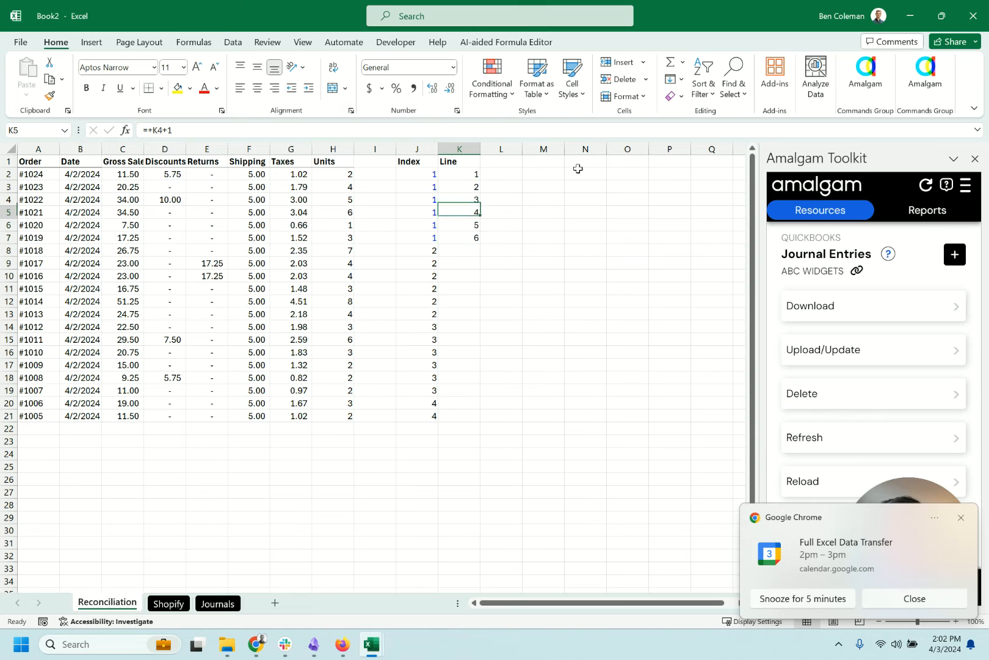
Enter 1 in K8 and replace the Line formula in K3 with =IF(J3<>J2,1,K2+1)
text(1)
key(Return)
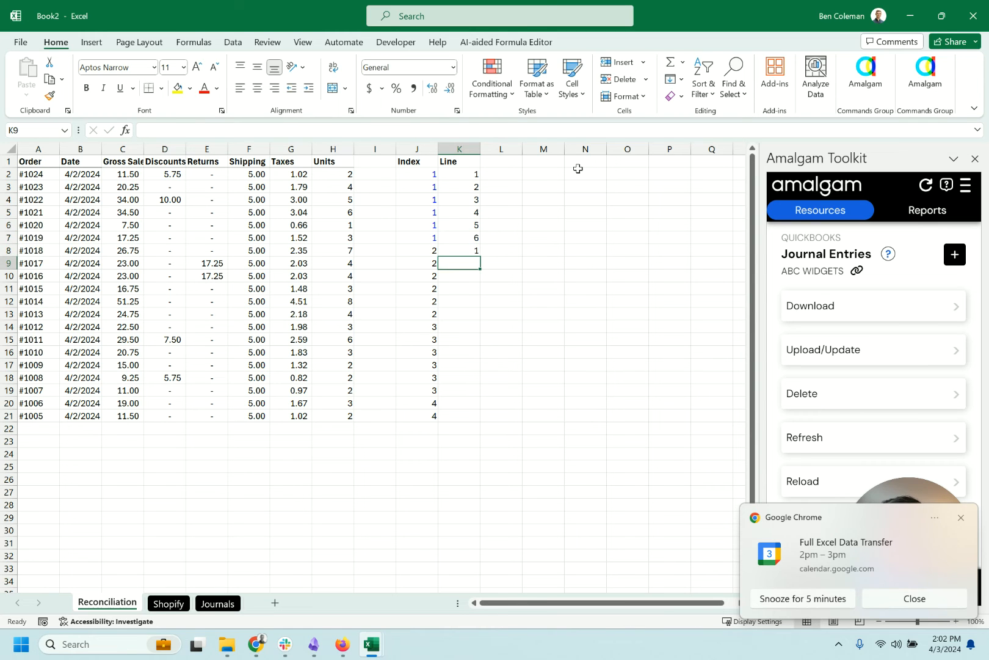
key(Up)
key(Up)
key(Up)
key(Up)
key(Up)
key(Up)
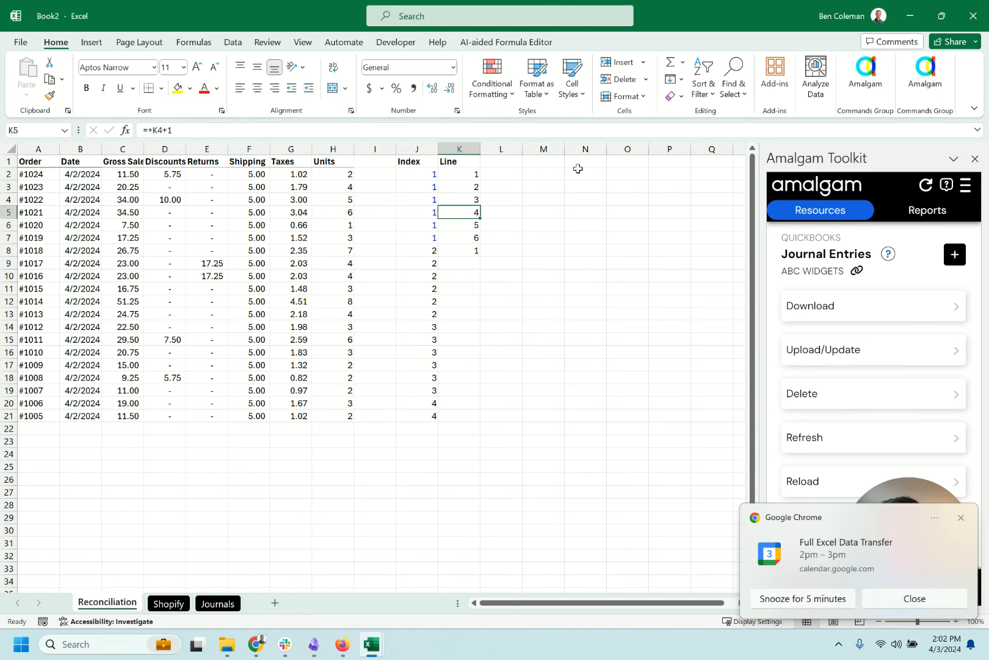
text(=if*()
key(BackSpace)
key(BackSpace)
text(*)
key(BackSpace)
text(()
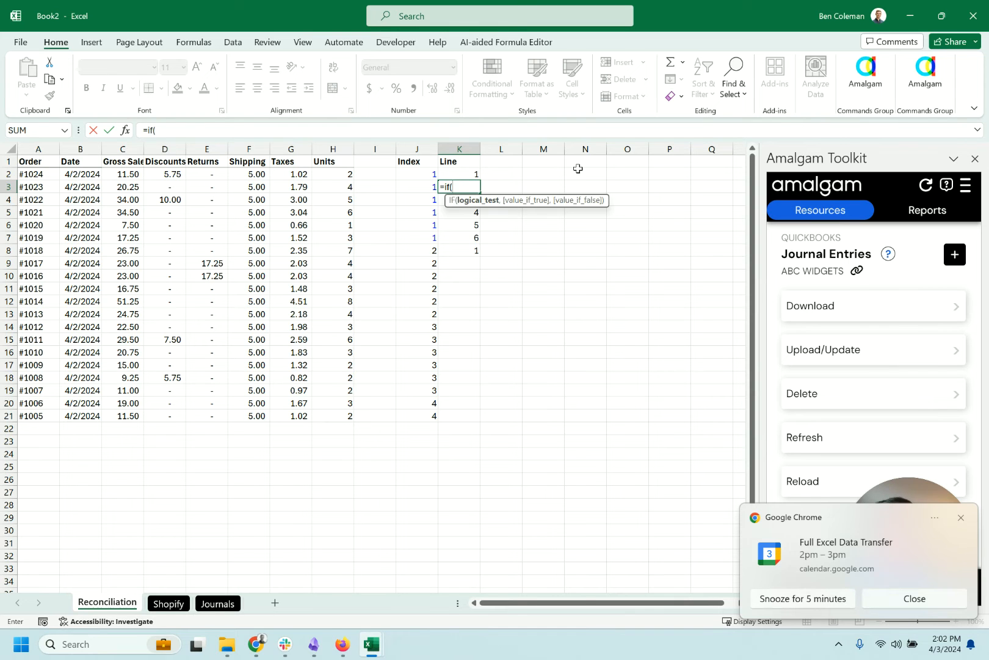
key(Left)
text(<>)
key(Up)
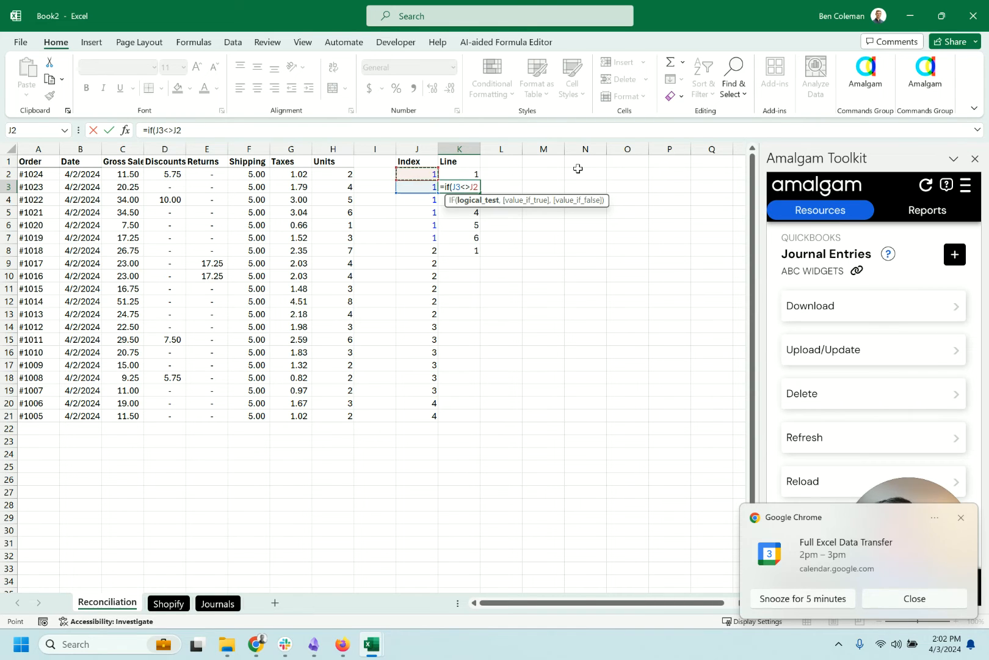
text(,1,)
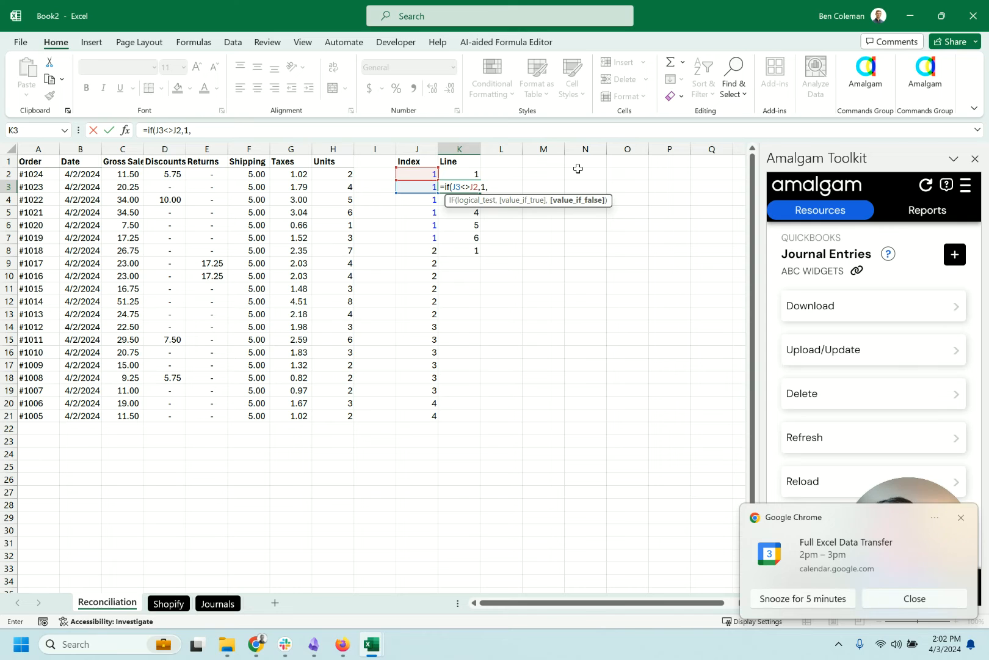
key(Up)
text(+)
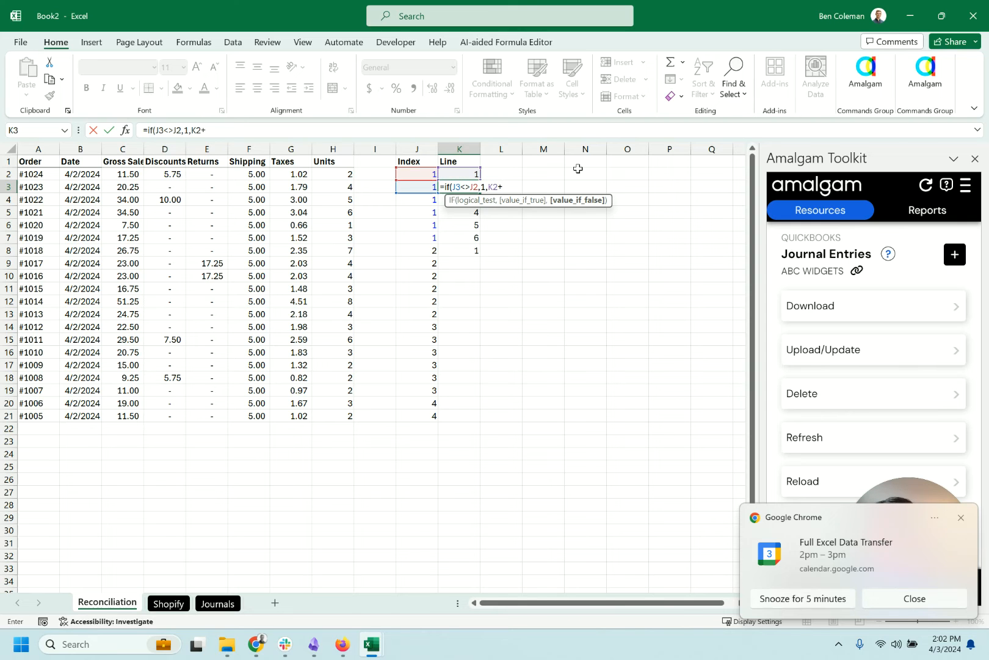
text(1)
key(ctrl+Return)
Fill the new Line formula from K3 down through K17
key(shift+Down)
key(shift+Down)
key(shift+Down)
key(shift+Down)
key(shift+Down)
key(shift+Down)
key(shift+Down)
key(shift+Down)
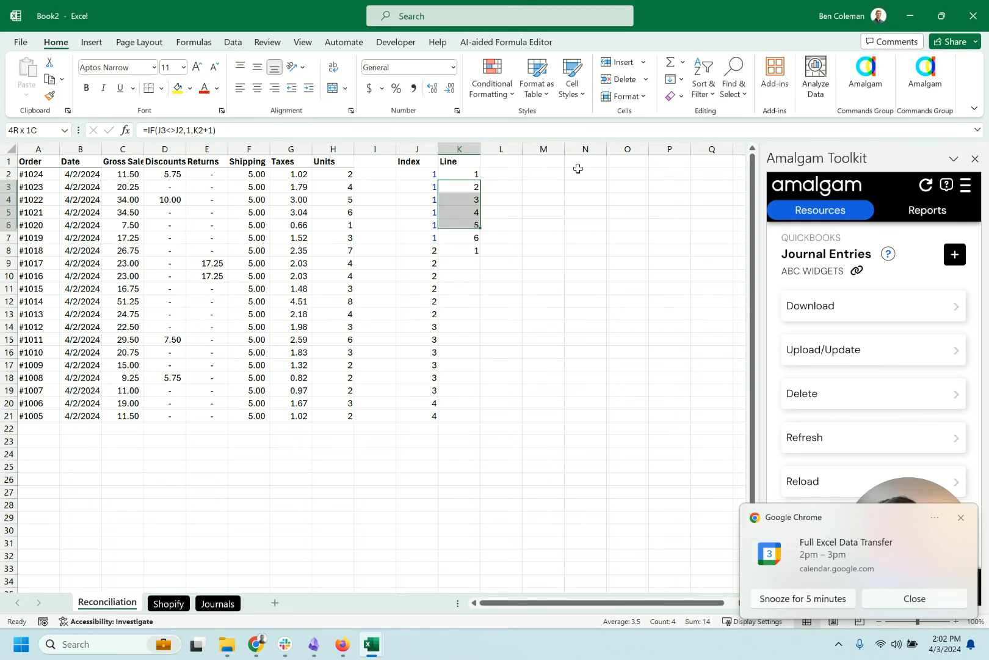
key(shift+Down)
key(shift+Down)
key(shift+Down)
key(shift+Down)
key(shift+Down)
key(shift+Down)
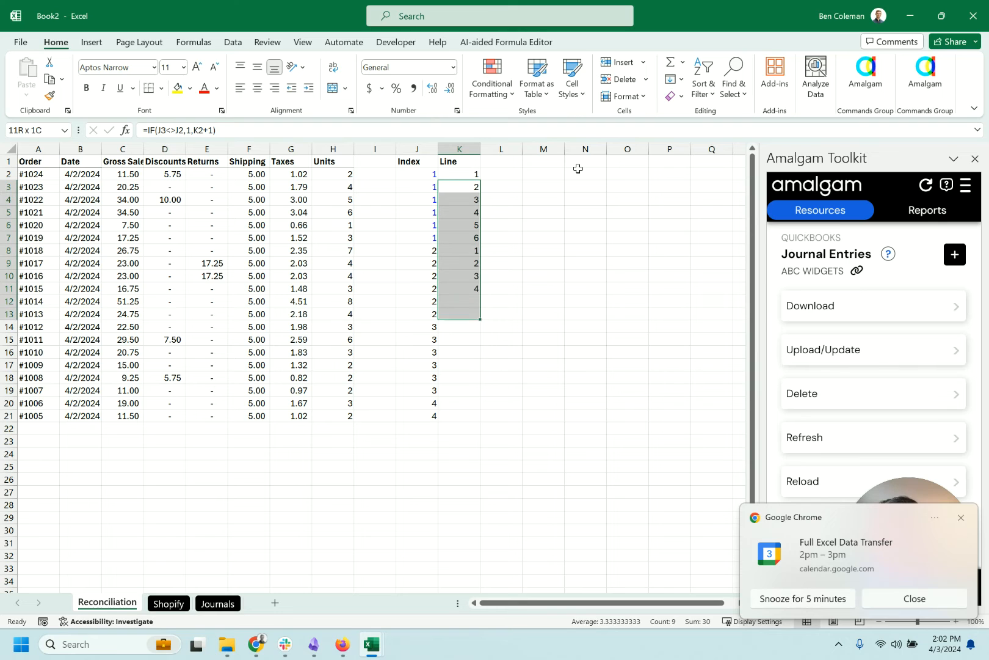
key(Down)
key(Down)
key(Down)
key(Down)
key(Down)
key(Down)
key(Down)
key(Down)
key(Down)
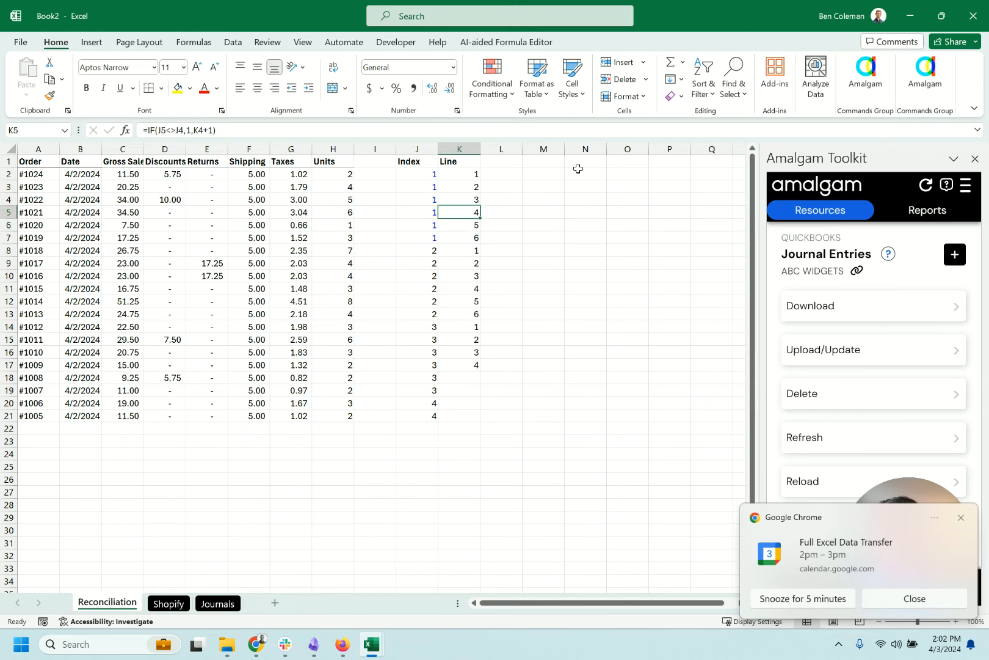
key(Up)
key(Up)
key(Up)
key(Up)
key(Up)
key(Up)
key(Up)
key(Up)
key(Up)
key(Up)
key(Up)
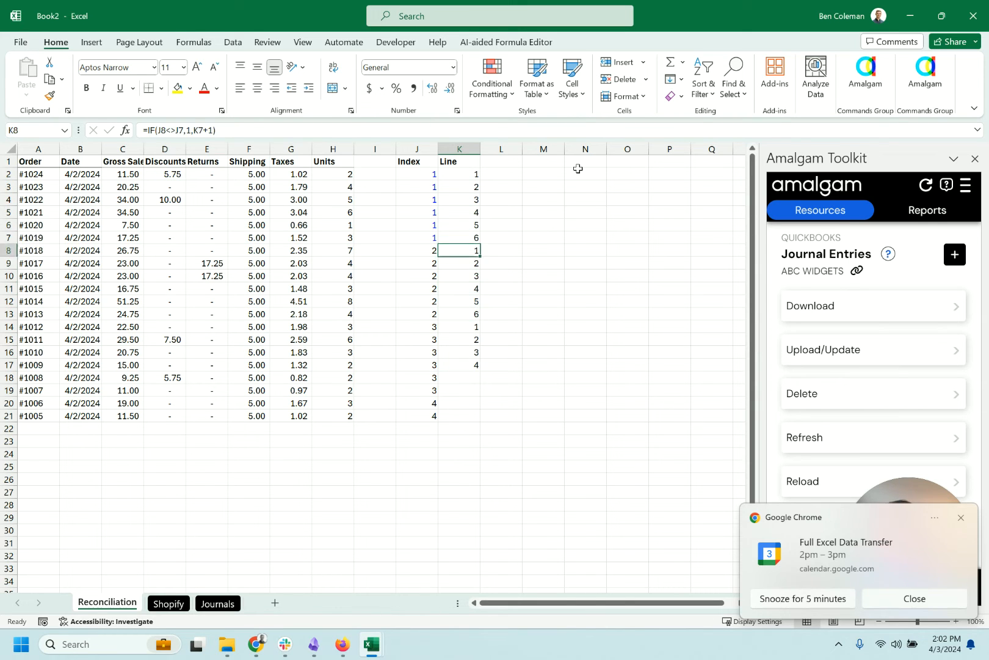
key(Right)
key(Down)
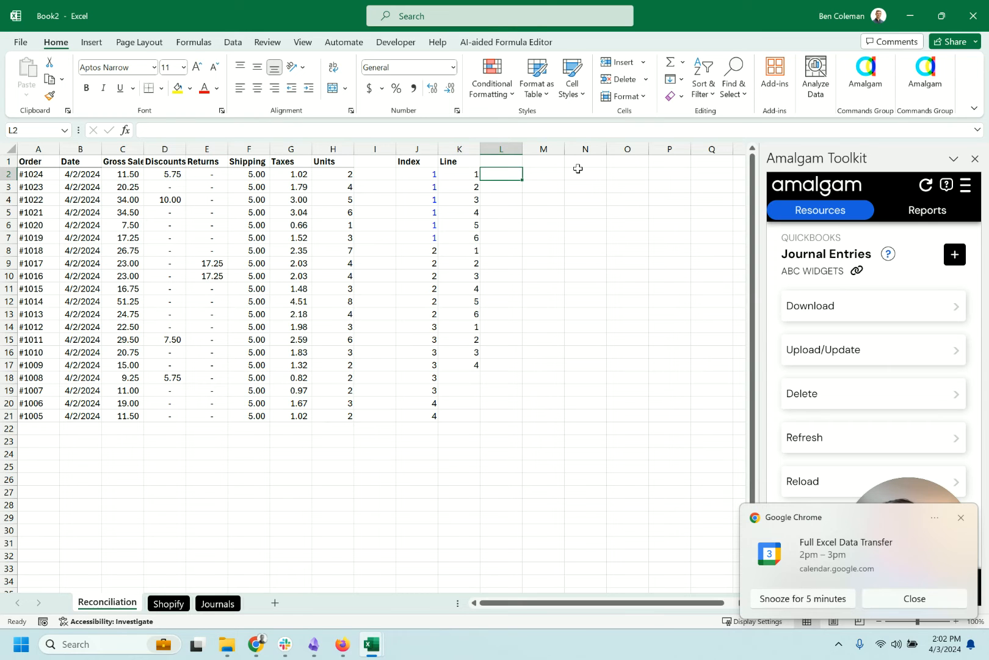
Check the columns on the Journals sheet and add the headings Date, Credit, Debit, Account and Description in L1:P1 of the Reconciliation sheet
click(218, 603)
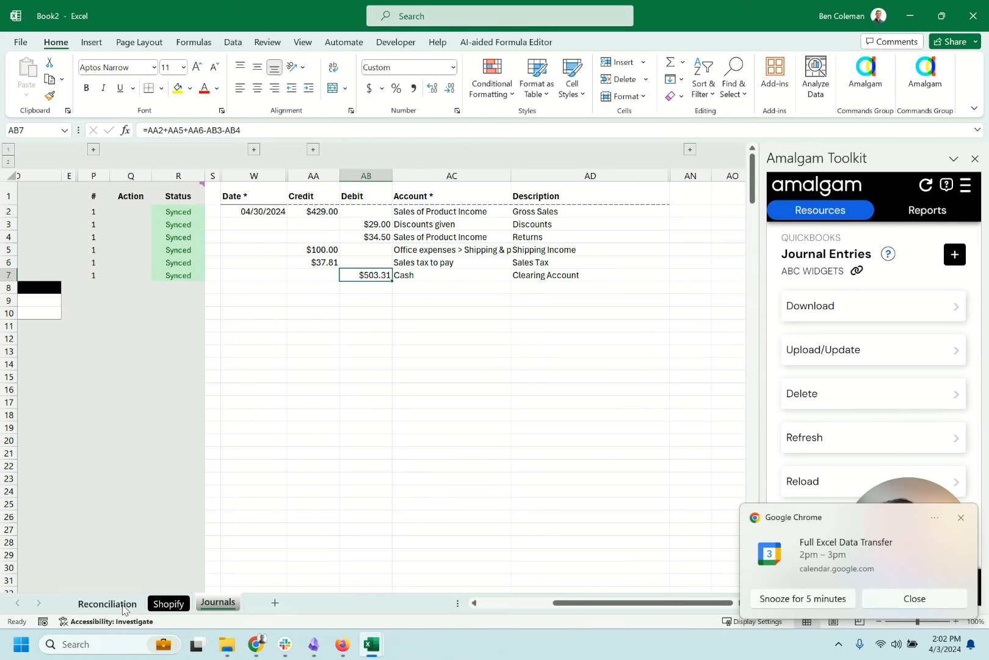
click(122, 606)
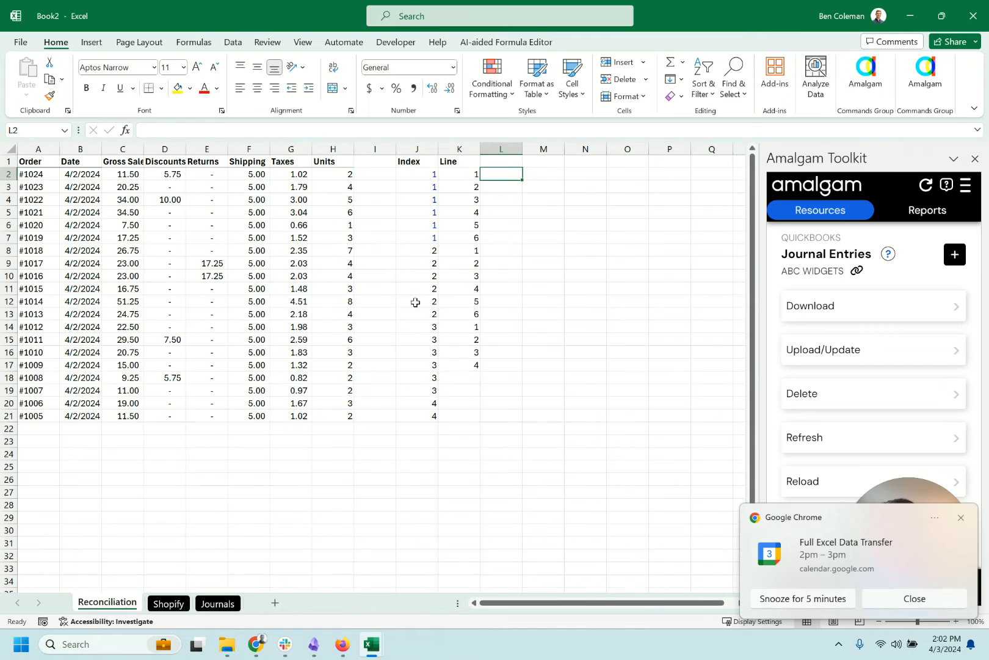
click(511, 162)
text(Credit)
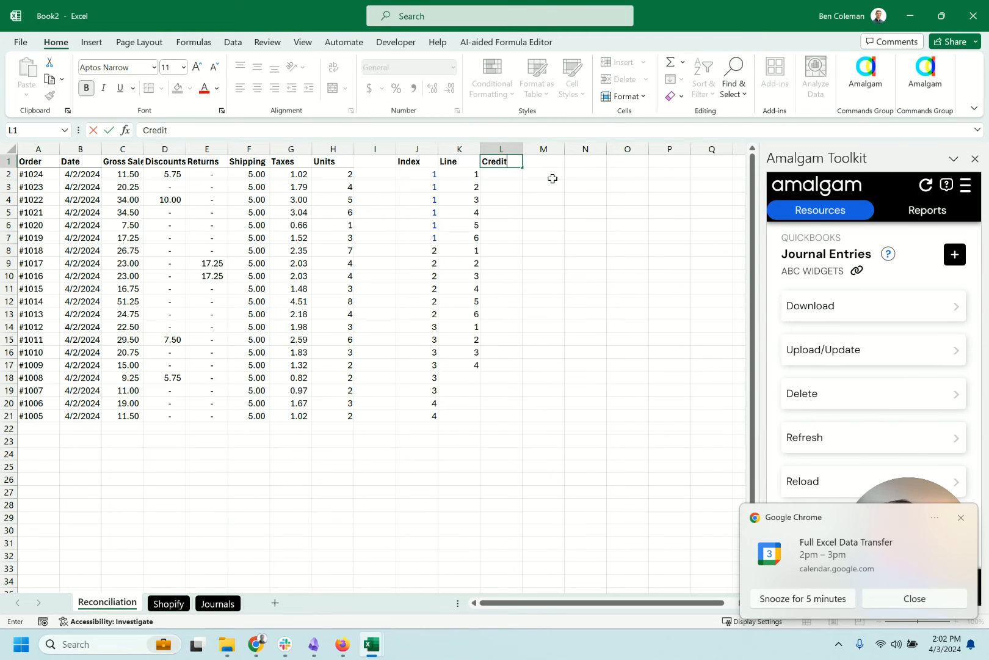
key(Escape)
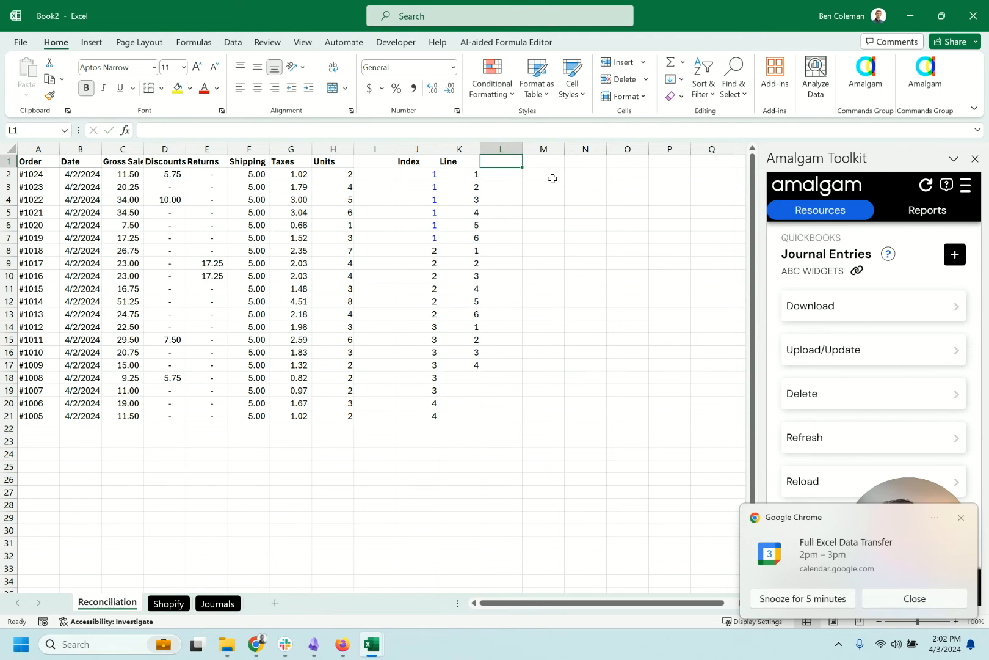
text(Date)
key(Tab)
text(Credit)
key(Tab)
text(Debit)
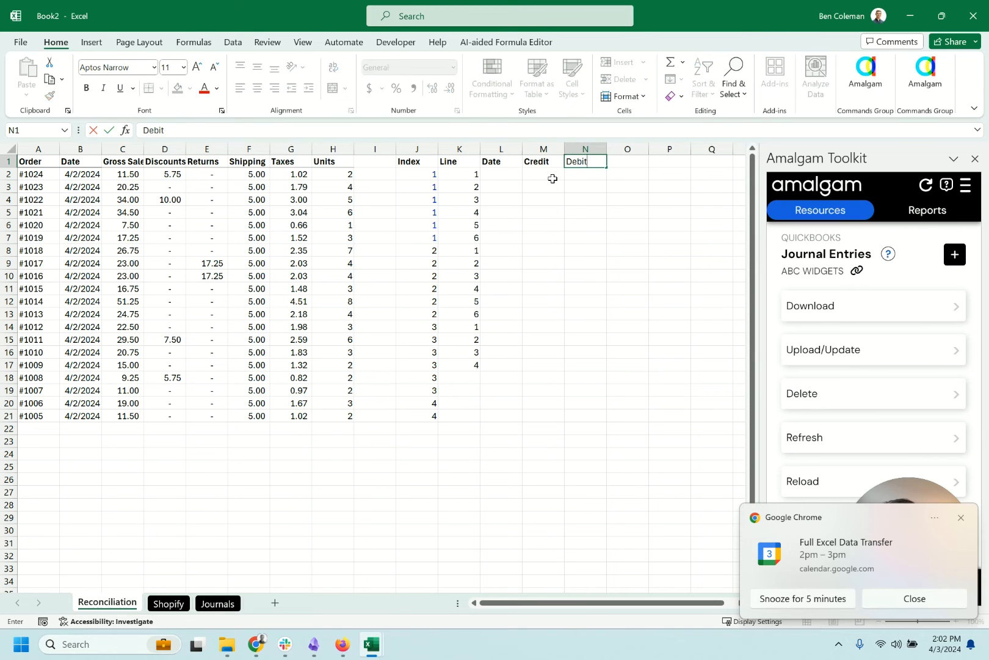
key(Tab)
text(Account)
key(Tab)
text(Description)
key(Return)
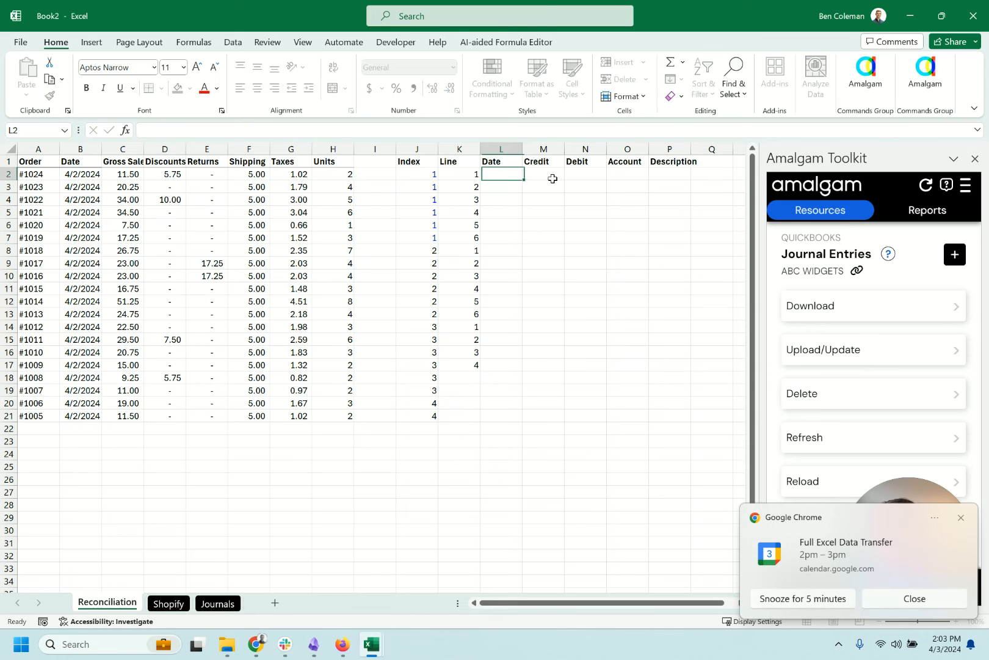
Insert a blank column before the Date column to the right of Line
click(498, 147)
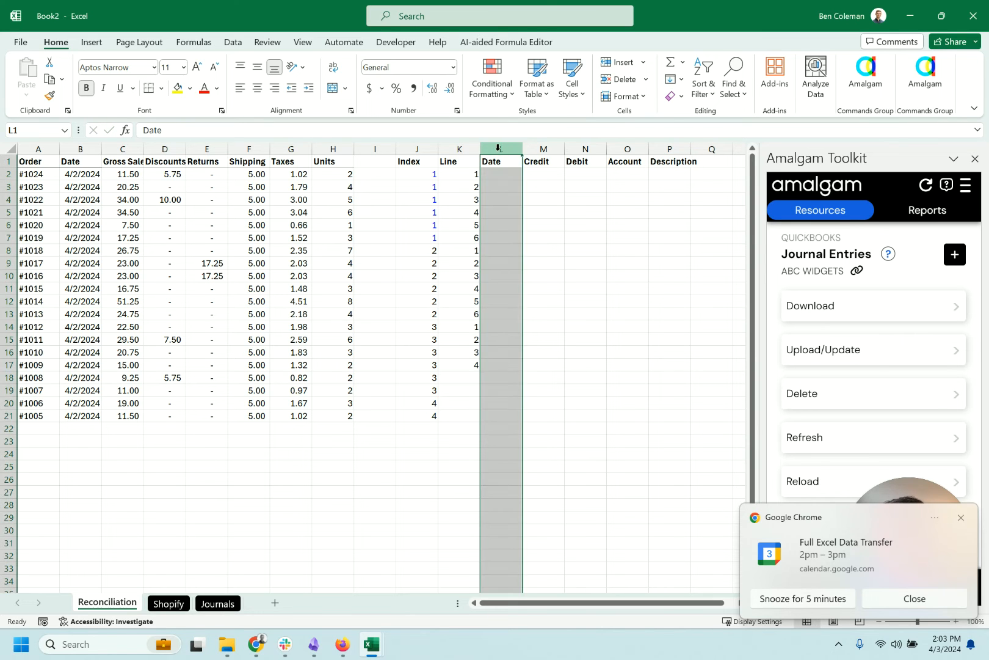
right_click(499, 149)
click(529, 280)
Enter =OFFSET($A$1,J2,0) in L2 to look up the order number from the Index
click(502, 173)
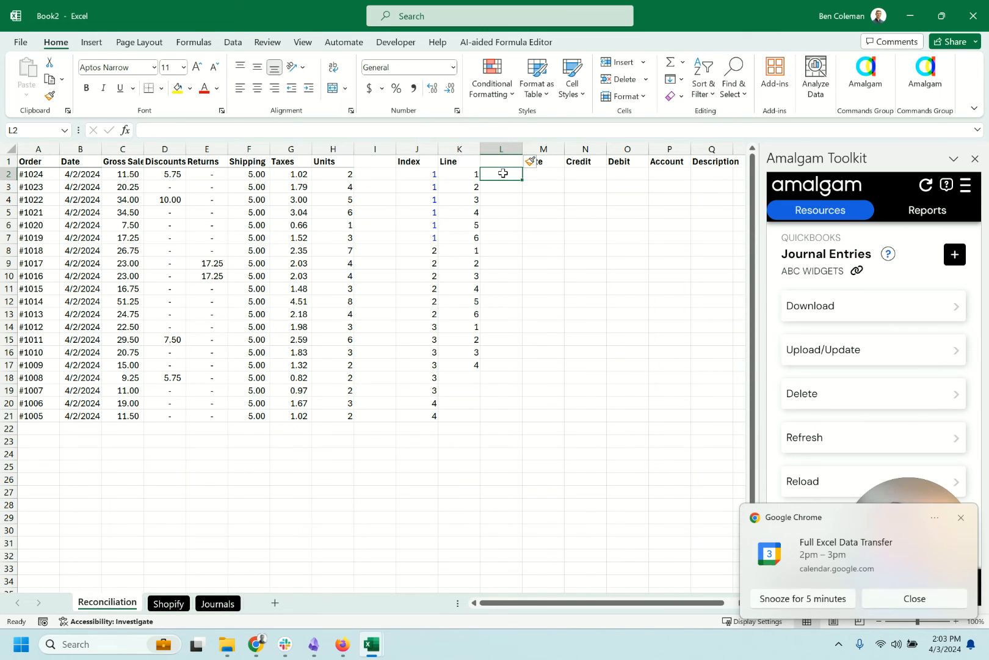
text(=o)
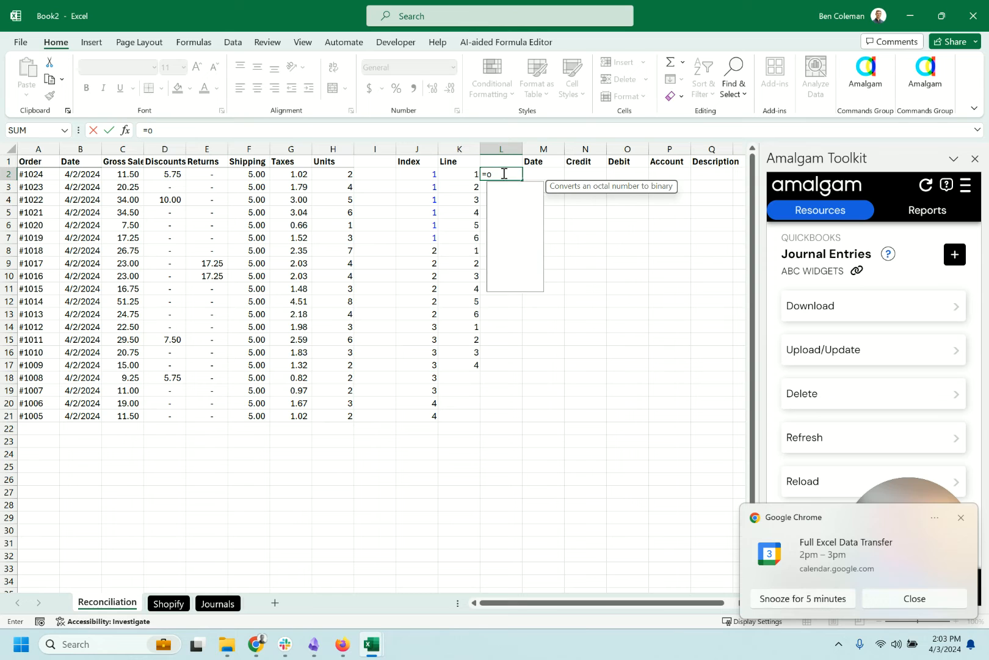
text(ffset()
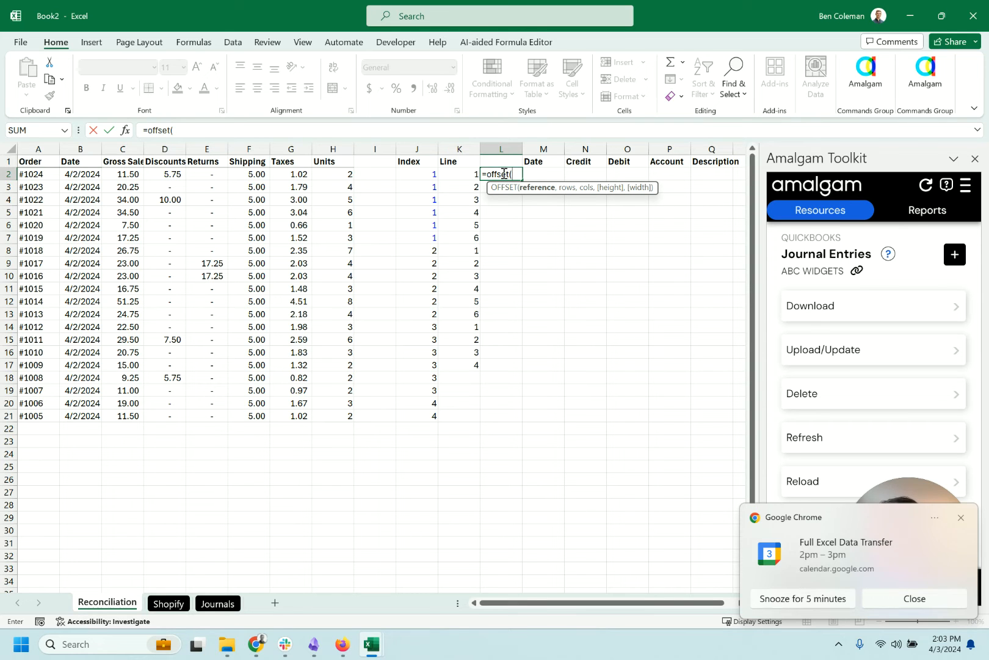
click(49, 161)
key(F4)
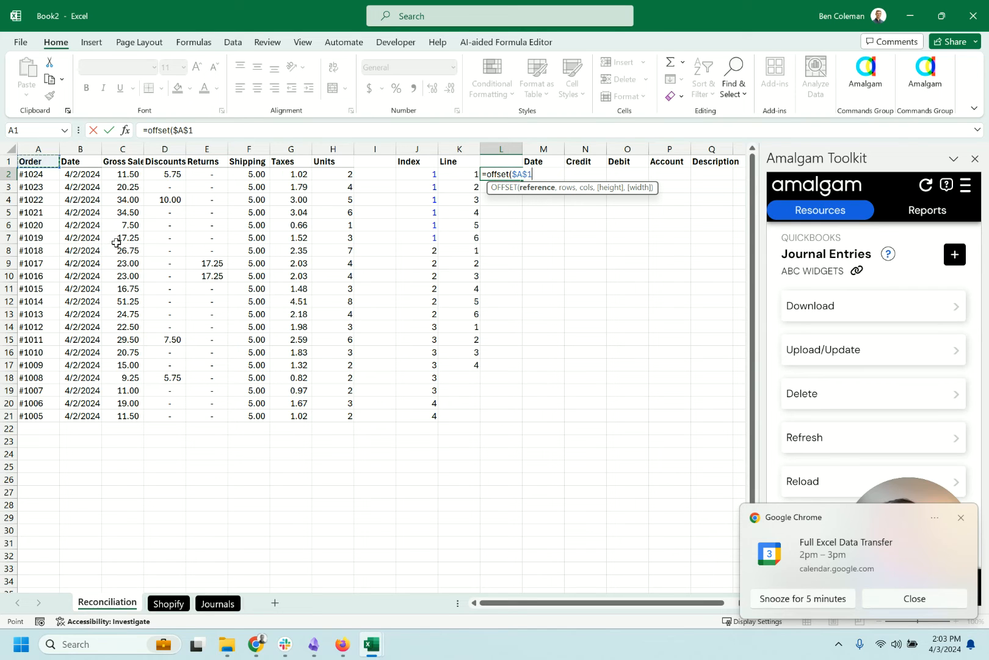
text(,)
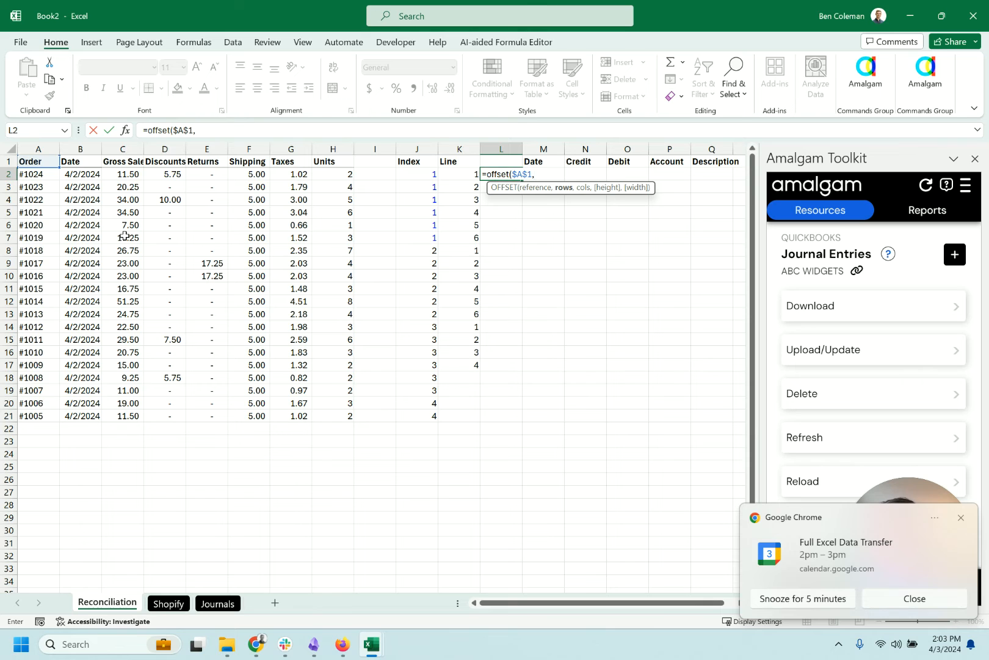
key(Left)
key(Left)
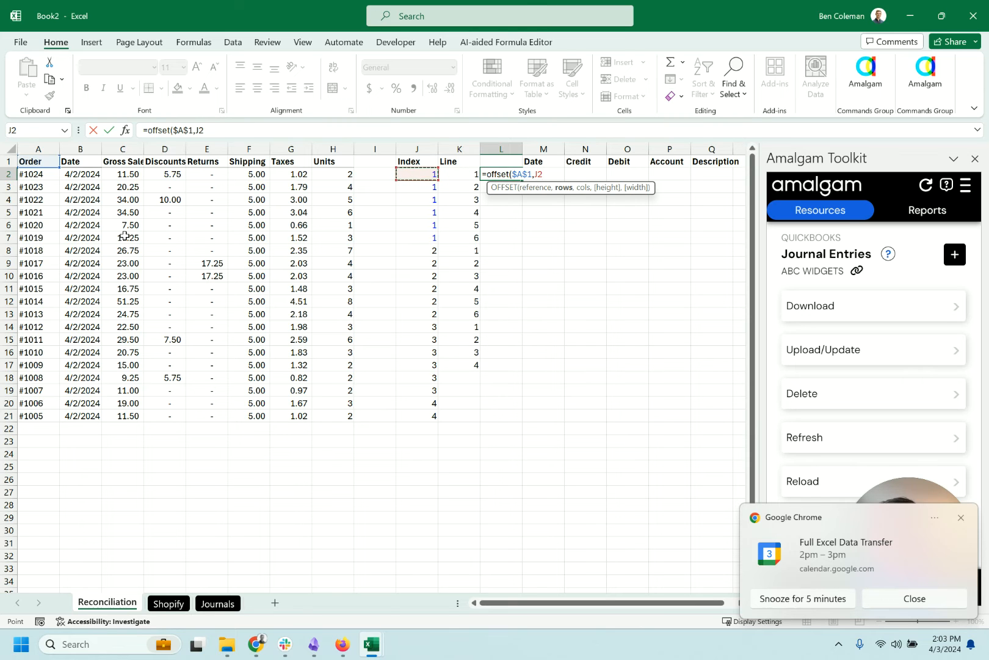
text(,0))
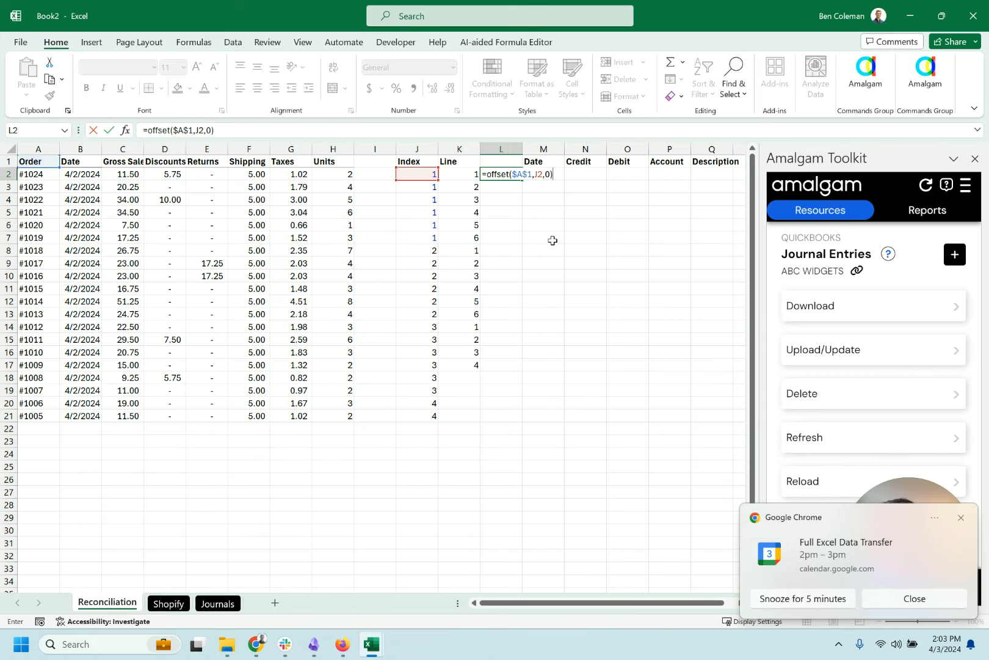
key(Return)
Fill the order number lookup from L2 down through L19
key(Up)
key(shift+Down)
key(shift+Down)
key(shift+Down)
key(shift+Down)
key(shift+Down)
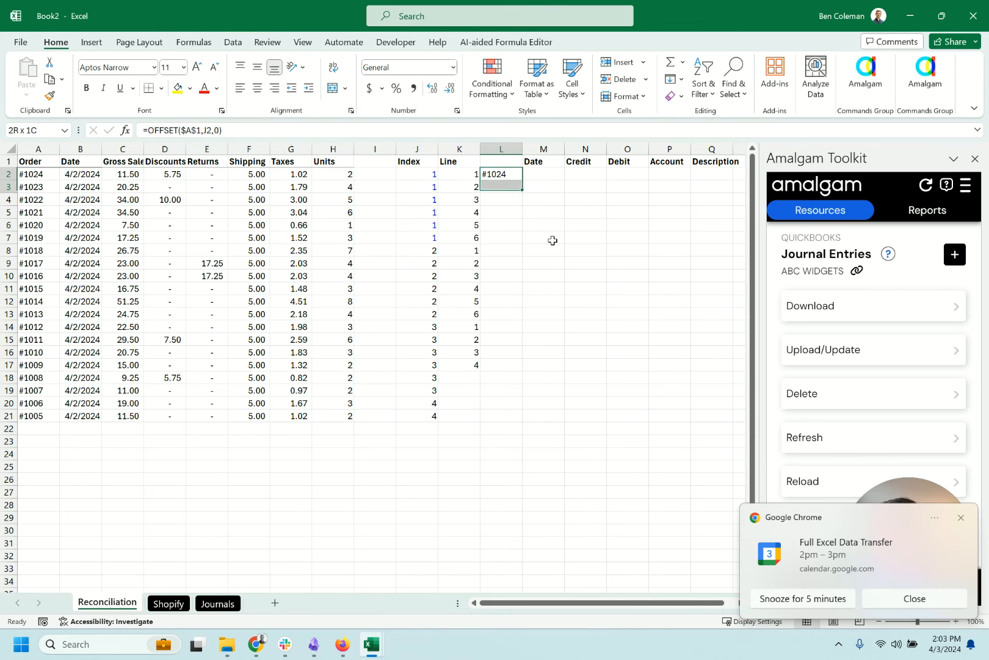
key(ctrl+d)
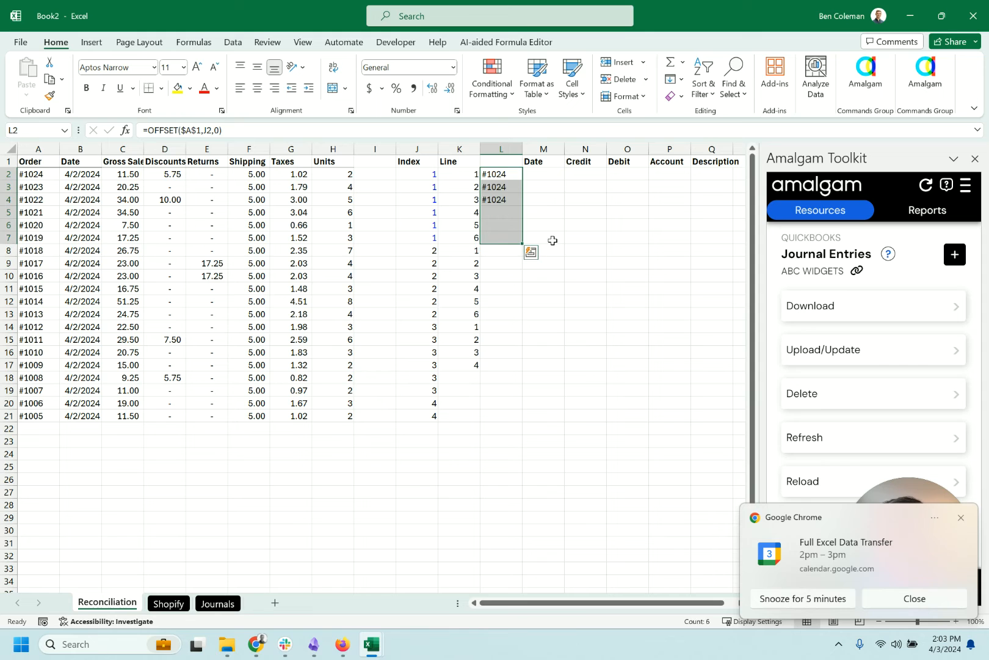
key(shift+Down)
key(shift+Down)
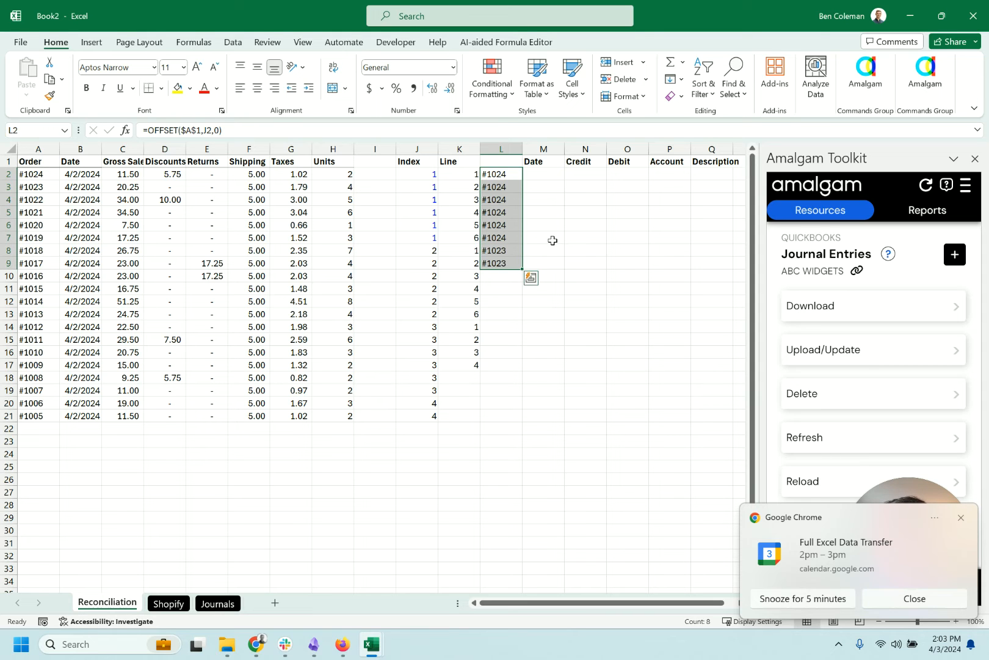
key(shift+Down)
key(shift+Down)
key(shift+Down)
key(shift+Down)
key(shift+Down)
key(shift+Down)
key(shift+Down)
key(shift+Down)
key(shift+Down)
key(shift+Down)
key(ctrl+d)
Fill the Index, Line and order number formulas in columns J to L from row 17 down through row 153
key(Down)
key(Down)
key(Down)
key(Down)
key(Down)
key(Down)
key(Down)
key(Down)
key(Down)
key(Down)
key(Left)
key(Down)
key(Down)
key(Down)
key(Down)
key(Down)
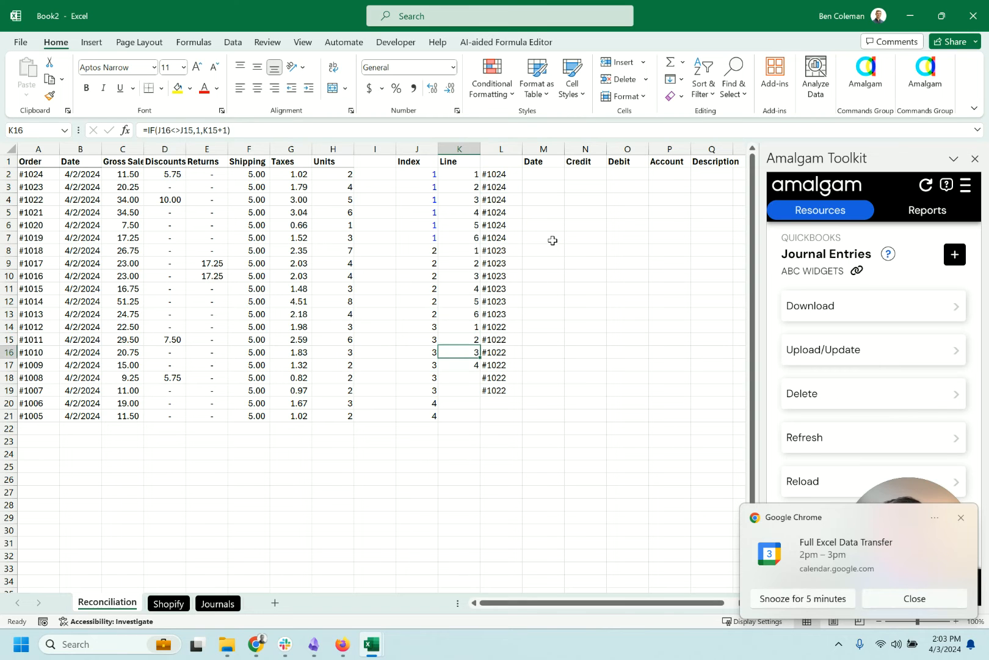
key(Left)
key(shift+Right)
key(shift+Right)
key(shift+Page_Down)
key(shift+Page_Down)
key(shift+Page_Down)
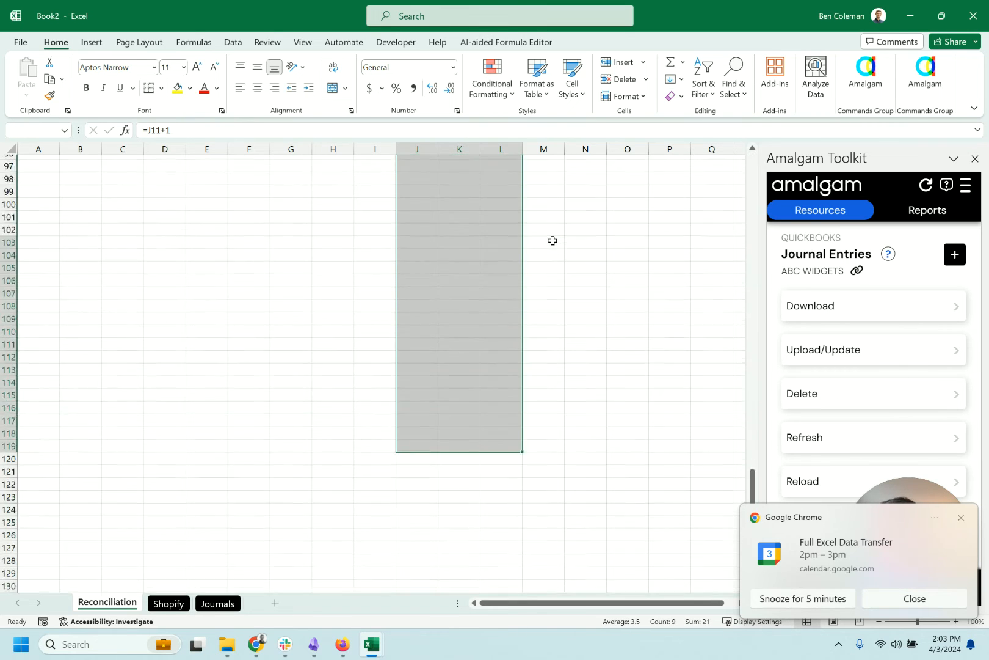
key(ctrl+d)
key(shift+Page_Down)
key(ctrl+d)
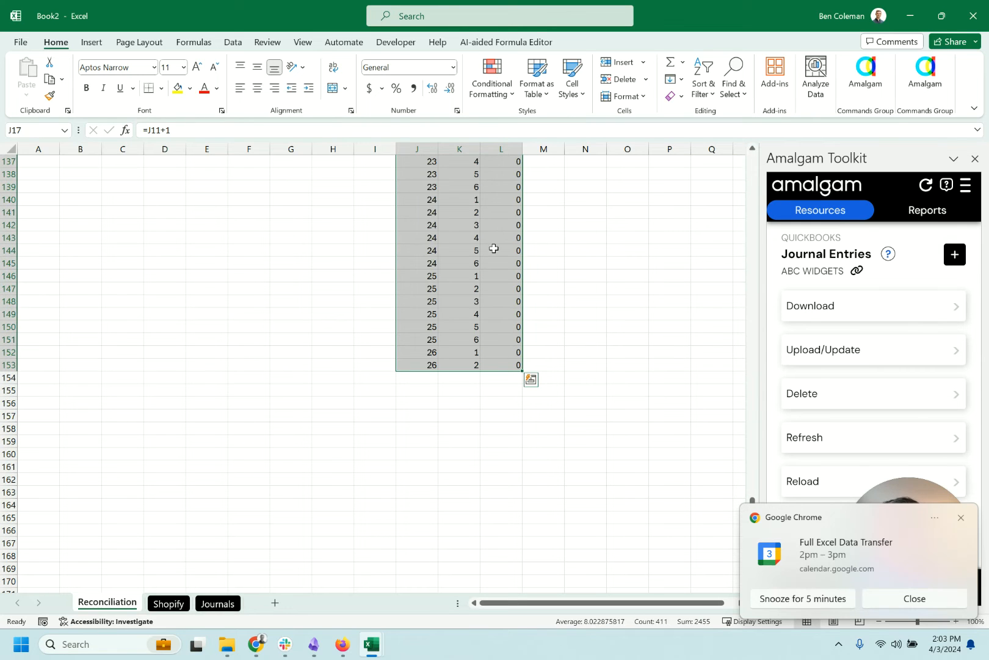
Clear the surplus entry lines from row 122 downward, where the Index exceeds the last order
scroll(519, 283, up, 7)
click(427, 239)
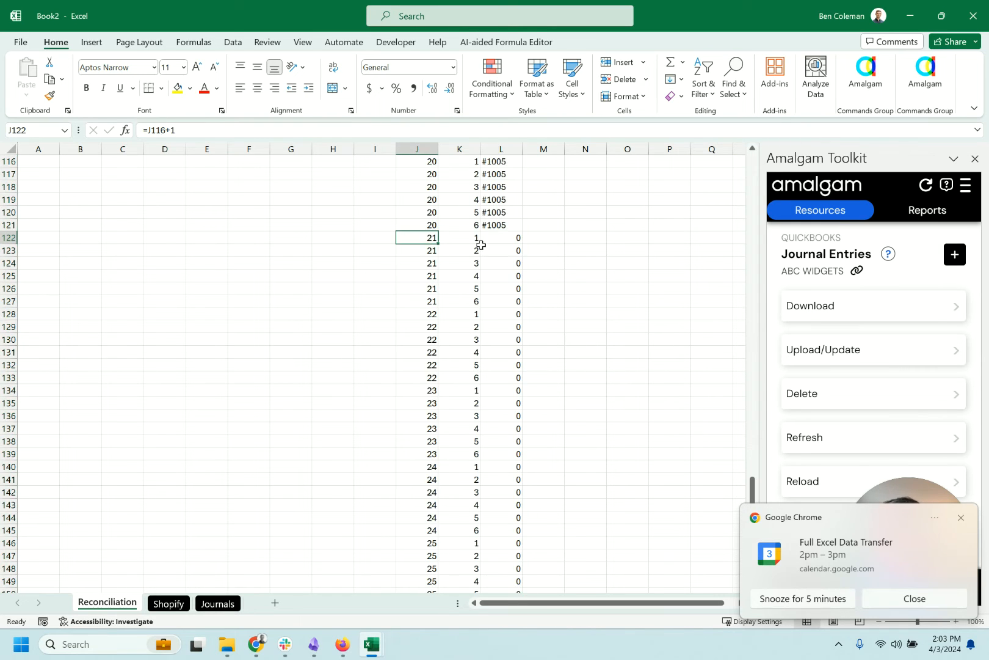
key(ctrl+shift+Down)
key(Delete)
key(ctrl+Up)
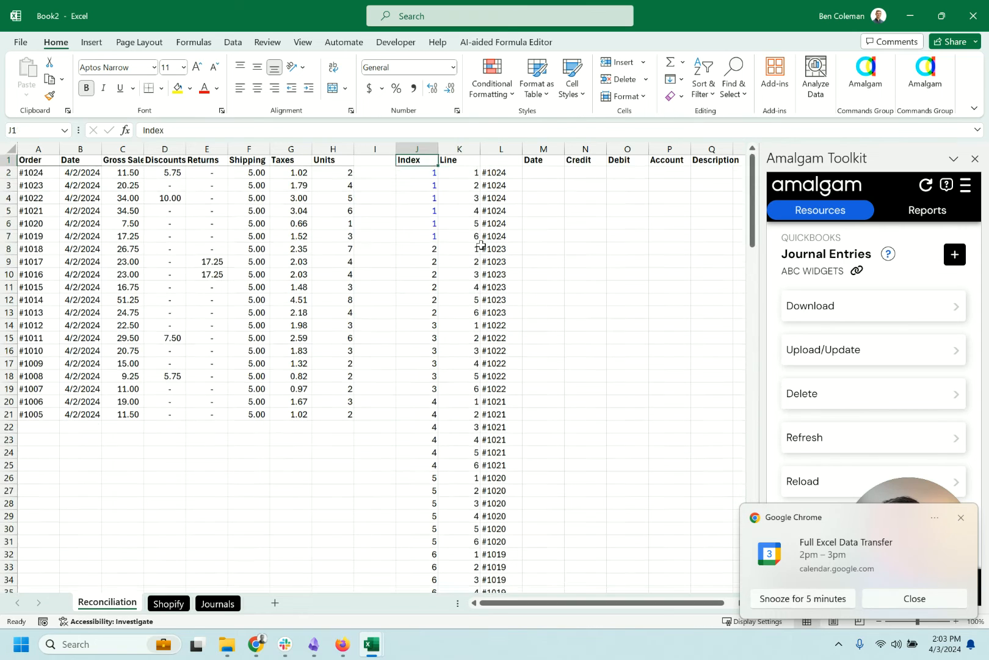
Copy the six line descriptions from Gross Sales to Clearing Account on the Journals sheet into Reconciliation cells R2:R7
key(Right)
click(540, 187)
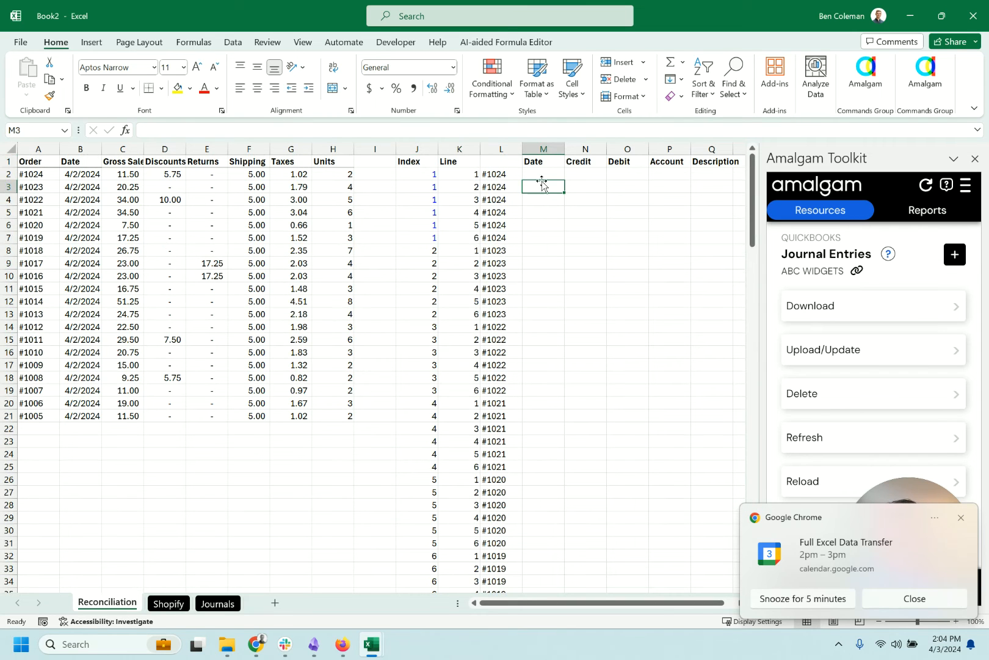
key(Up)
key(Right)
key(Right)
key(Right)
key(Right)
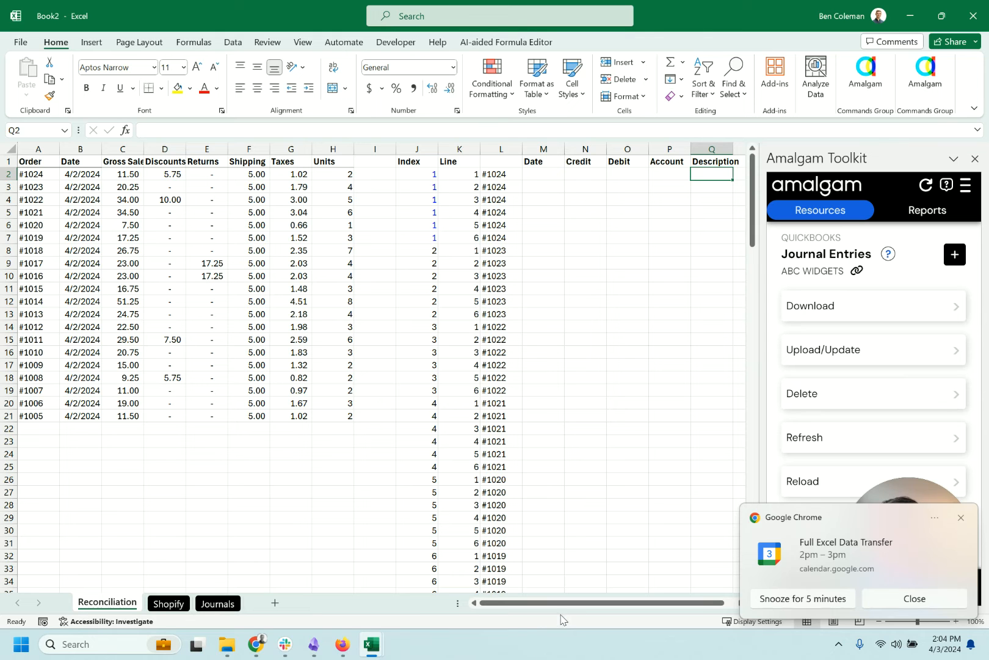
drag(622, 603, 635, 603)
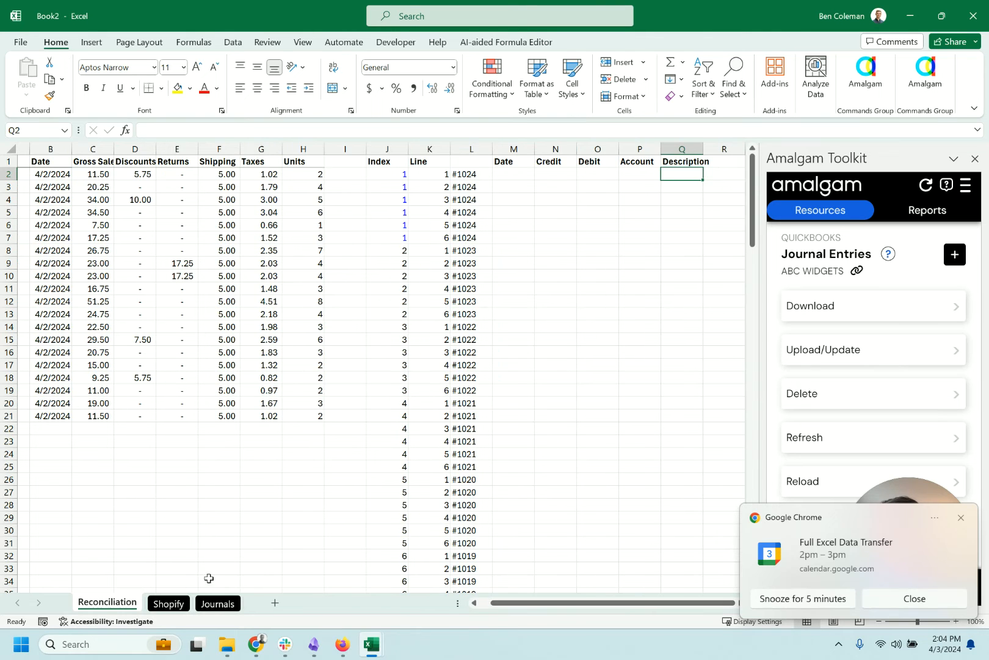
click(218, 603)
drag(549, 212, 556, 272)
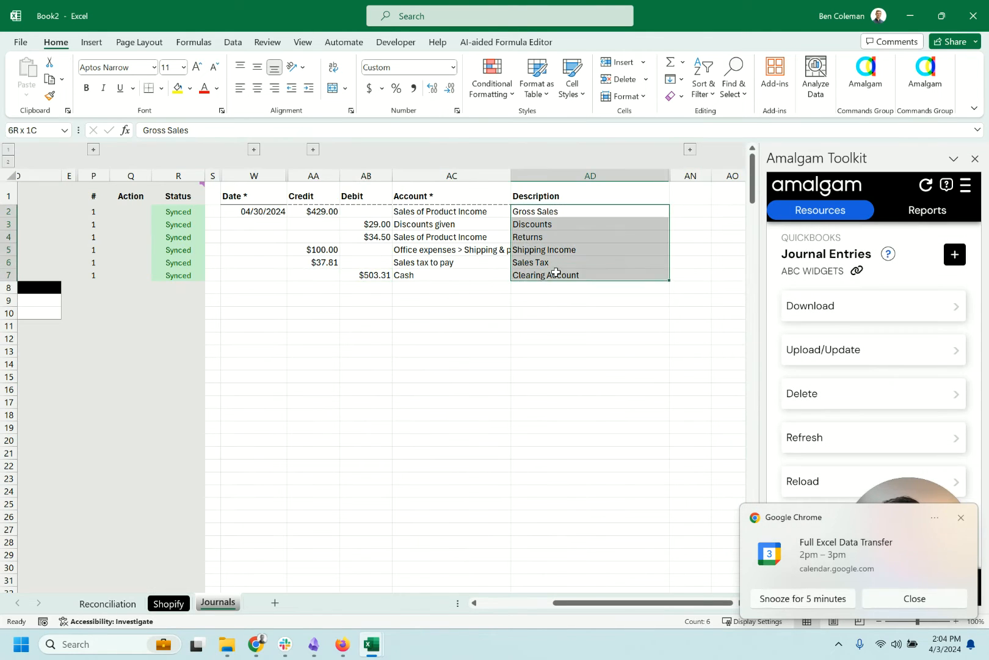
key(ctrl+c)
click(168, 603)
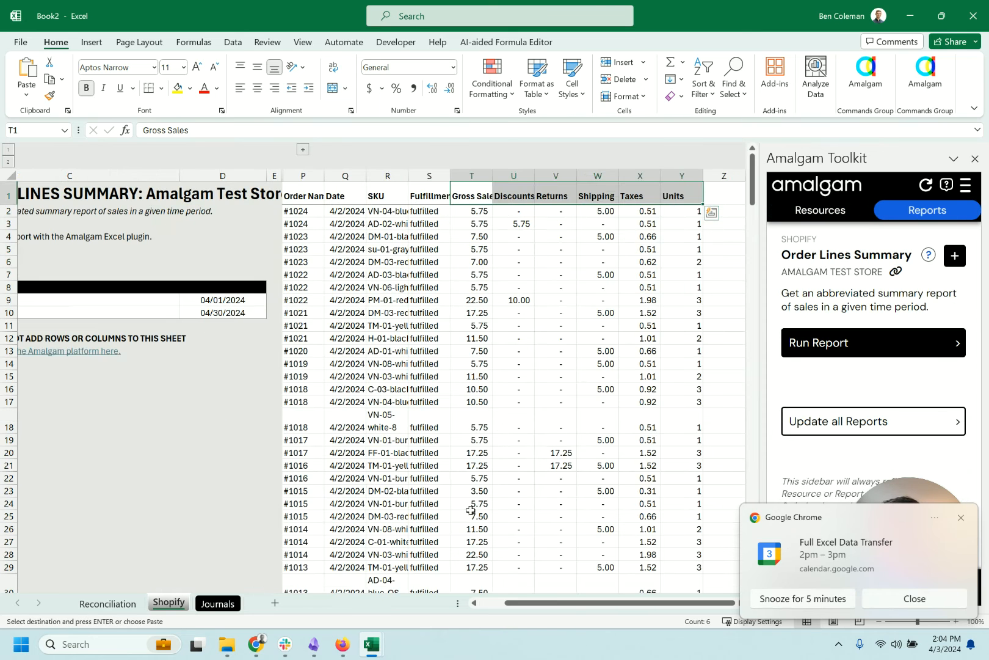
click(107, 603)
click(730, 174)
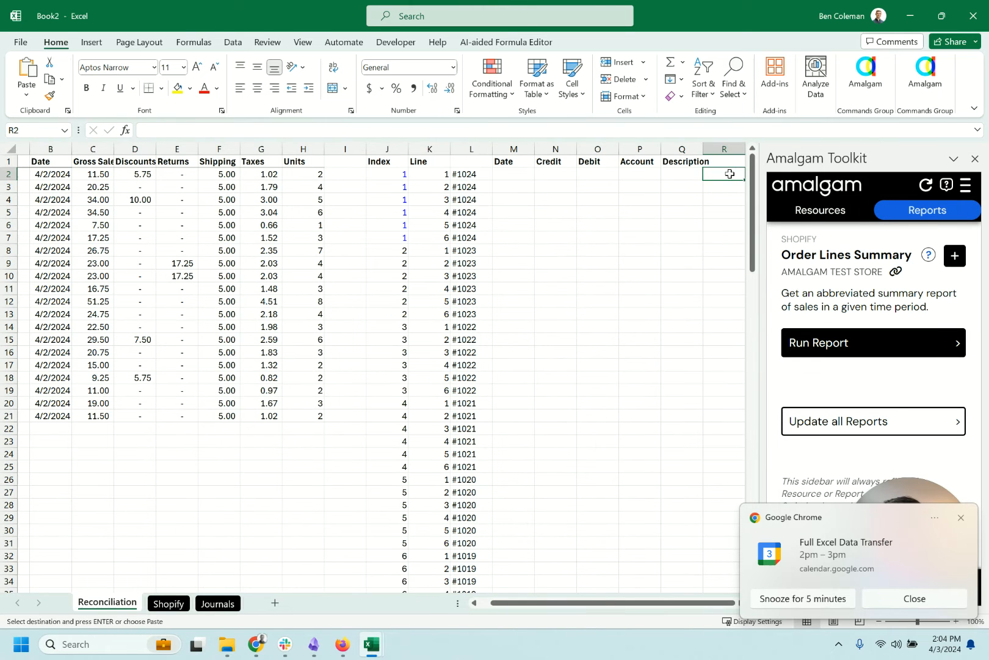
key(ctrl+v)
Enter =L2&" - "&R2 in Q2 to combine the order number with the line description
click(678, 178)
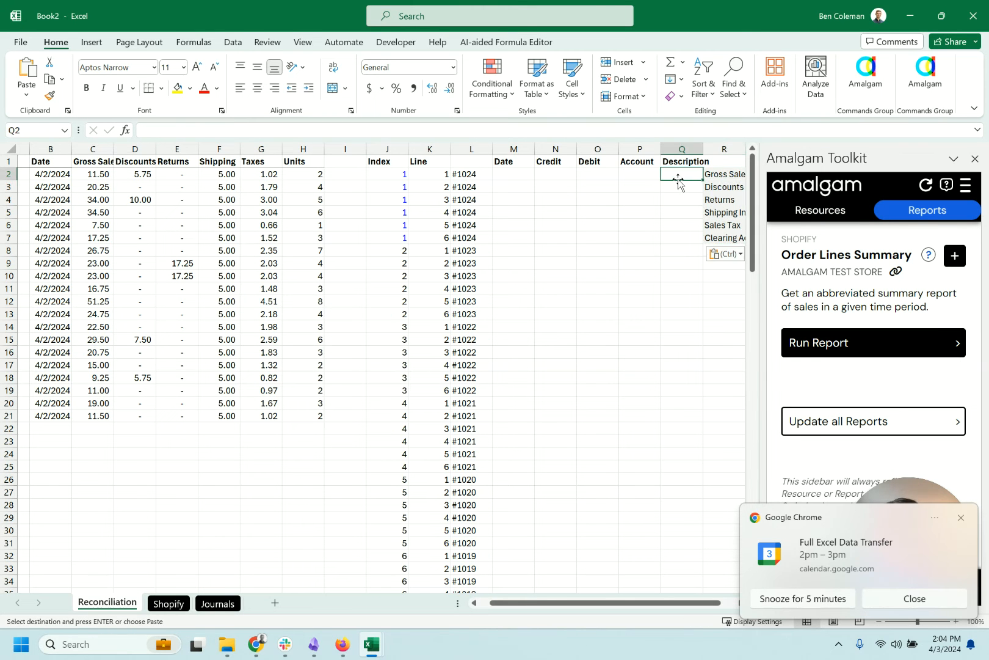
double_click(679, 180)
text(=)
key(Left)
key(Left)
key(Left)
key(Left)
key(Left)
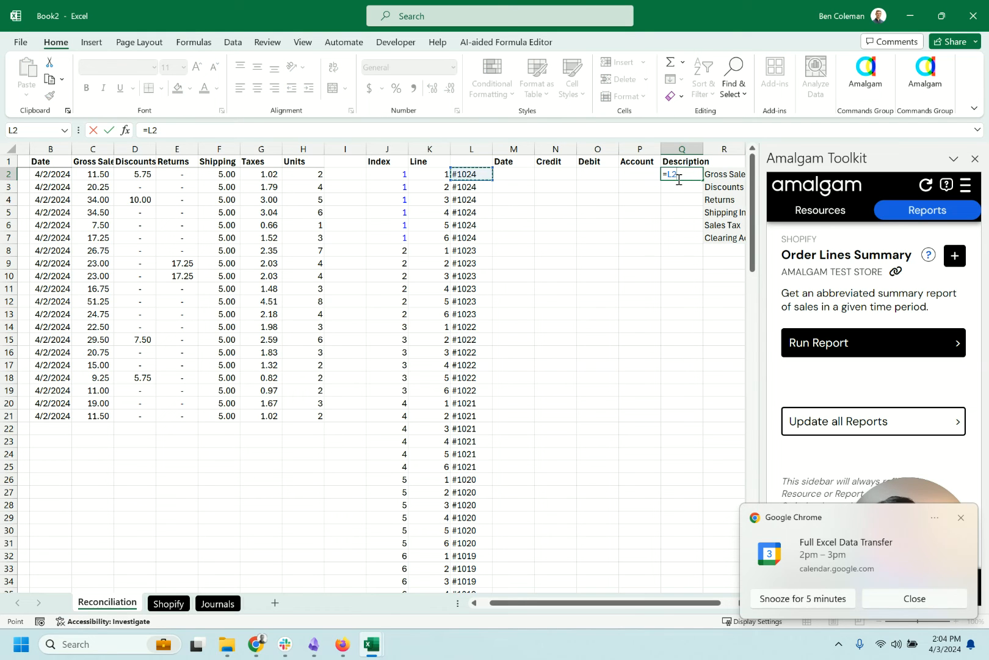
text(&)
text(" - "&)
key(Right)
key(Return)
Fill the Description formula from Q2 down through Q121, the last entry line
key(Up)
key(shift+Down)
key(shift+Down)
key(shift+Down)
key(shift+Down)
key(shift+Down)
key(shift+Down)
key(shift+Down)
key(shift+Down)
key(shift+Down)
key(shift+Down)
key(shift+Down)
key(shift+Down)
key(shift+Down)
key(shift+Down)
key(shift+Down)
key(shift+Down)
key(shift+Down)
key(shift+Down)
key(shift+Down)
key(shift+Down)
key(shift+Down)
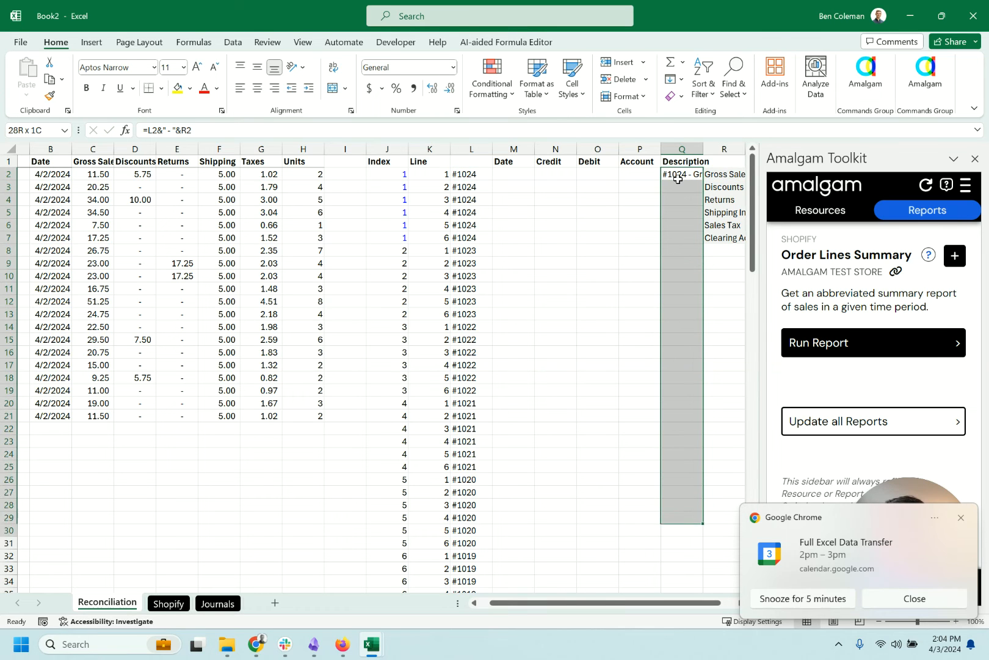
key(shift+Down)
key(shift+Down)
key(shift+Down)
key(shift+Down)
key(shift+Down)
key(shift+Down)
key(shift+Down)
key(shift+Down)
key(shift+Down)
key(shift+Down)
key(shift+Down)
key(shift+Down)
key(shift+Down)
key(shift+Down)
key(shift+Down)
key(shift+Down)
key(shift+Down)
key(shift+Down)
key(shift+Down)
key(shift+Down)
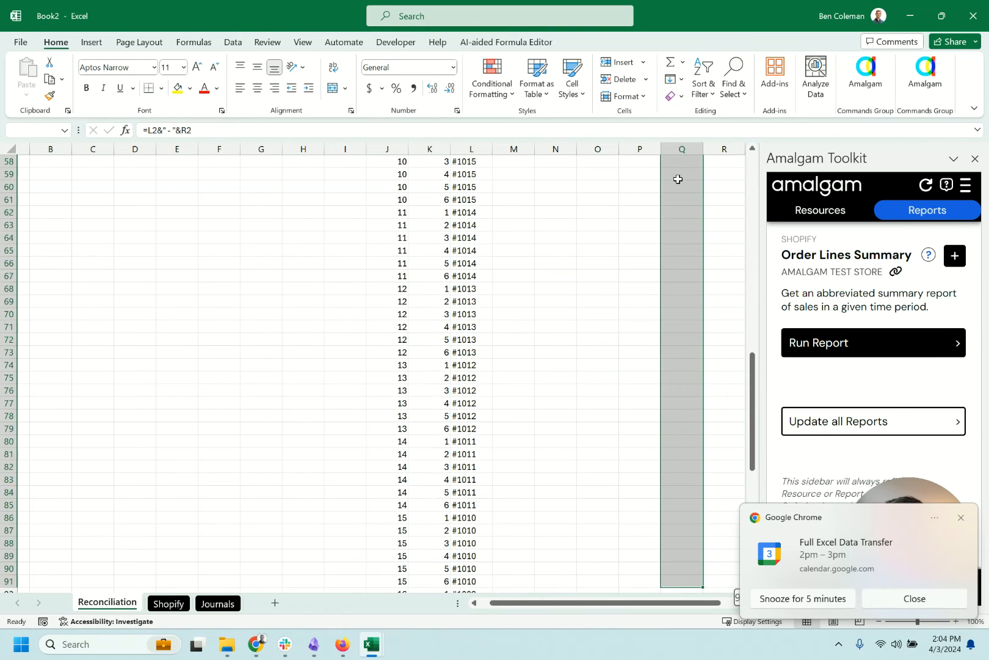
key(shift+Down)
key(shift+Down)
key(shift+Down)
key(shift+Down)
key(shift+Down)
key(shift+Down)
key(shift+Down)
key(shift+Down)
key(shift+Down)
key(shift+Down)
key(shift+Up)
key(shift+Up)
key(shift+Up)
key(shift+Up)
key(shift+Up)
key(shift+Up)
key(shift+Up)
key(shift+Up)
key(shift+Up)
key(shift+Up)
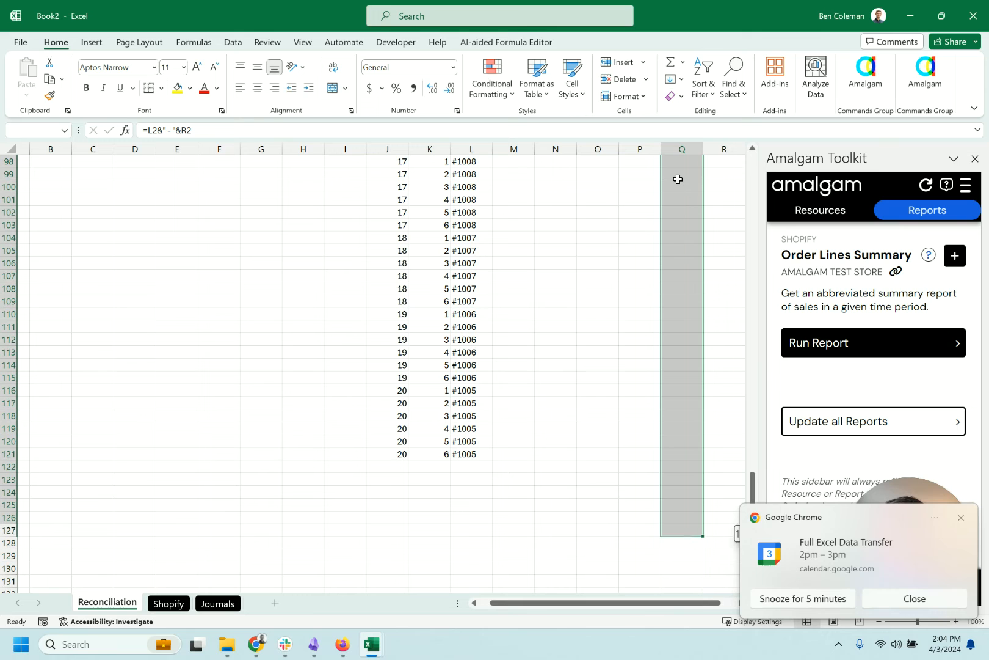
key(ctrl+d)
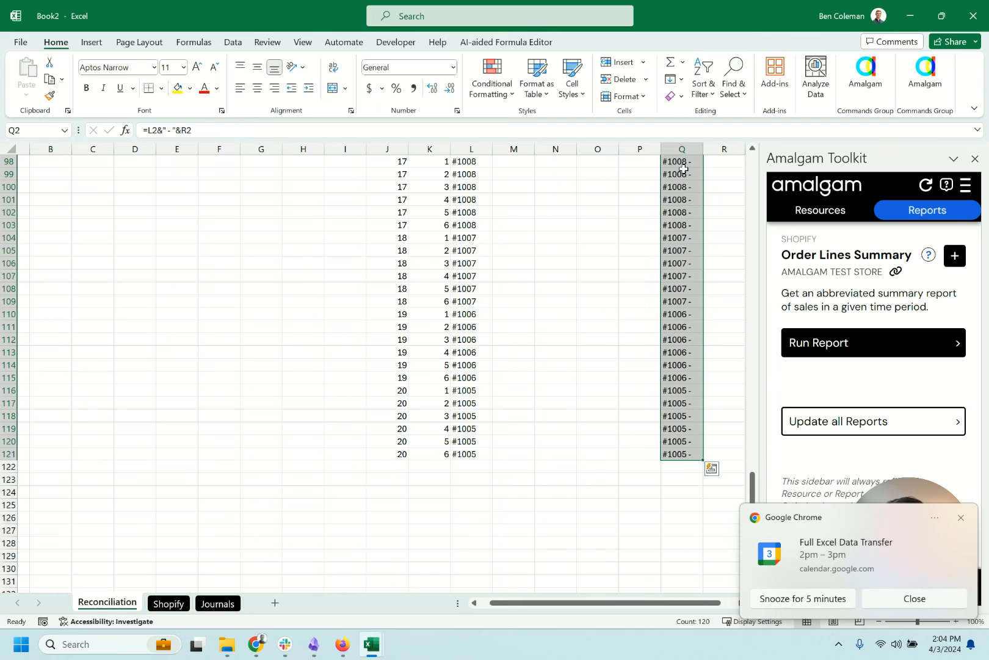
Widen the Description column Q and return to the first entry lines
drag(707, 149, 763, 150)
scroll(656, 408, up, 20)
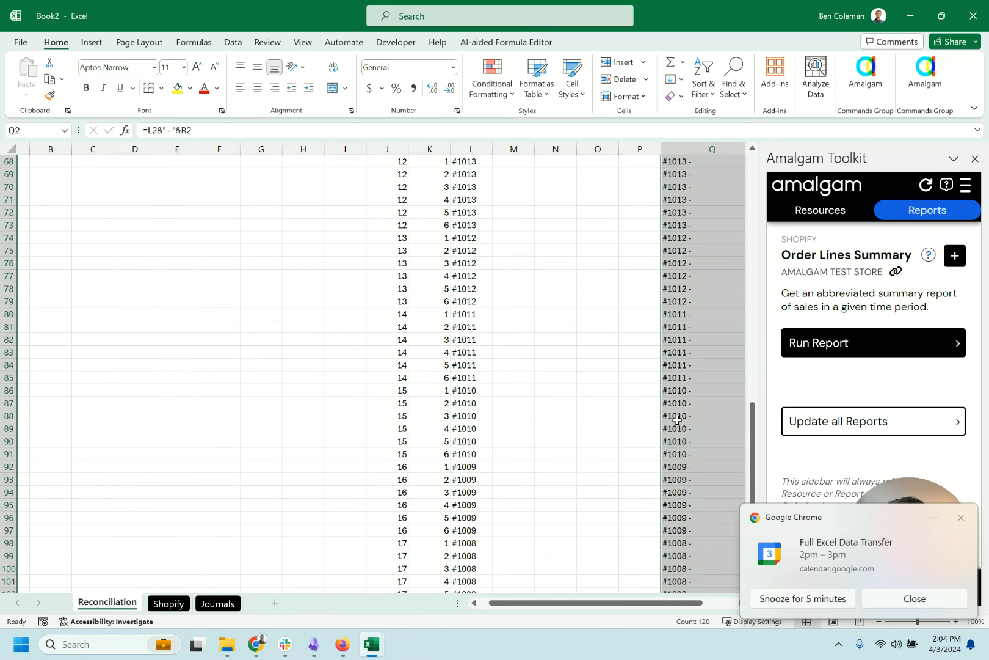
scroll(657, 408, up, 9)
click(715, 236)
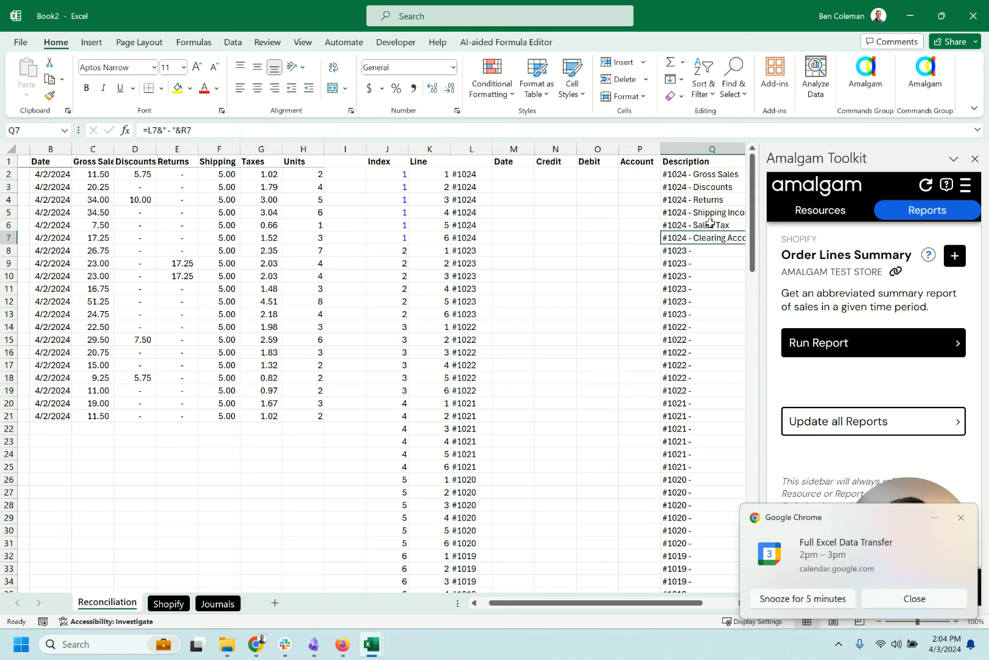
Enter =R2 in R8 so the line descriptions repeat every six rows
key(Right)
key(Down)
text(=)
key(Up)
key(Up)
key(Up)
key(Up)
key(Up)
key(Up)
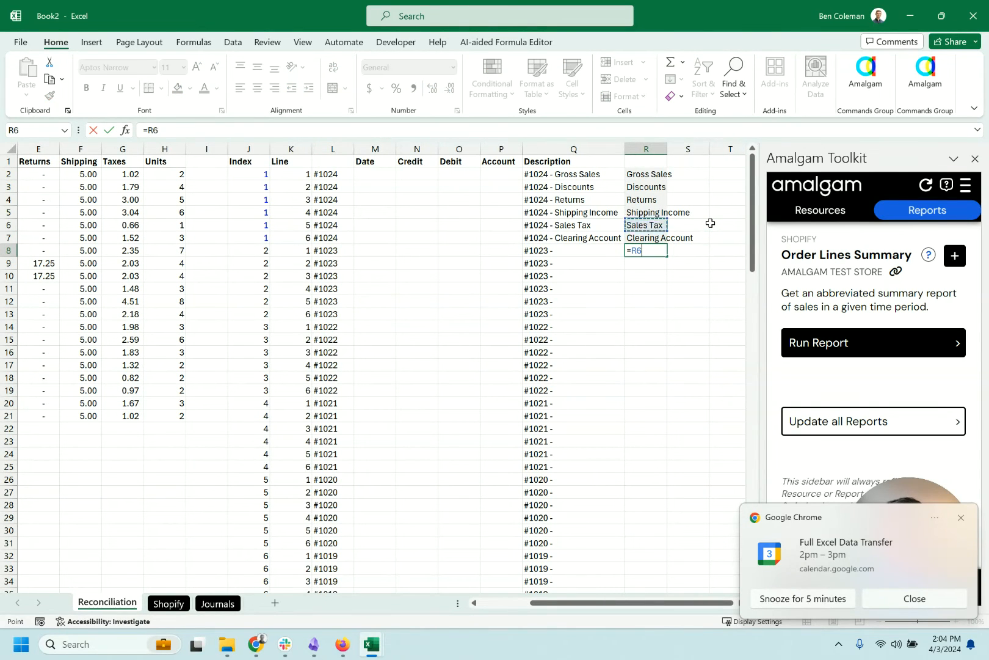
key(ctrl+Return)
Fill the repeating line description formula from R8 down through R121
key(shift+Left)
key(Left)
key(ctrl+Down)
key(Right)
key(ctrl+shift+Up)
key(ctrl+d)
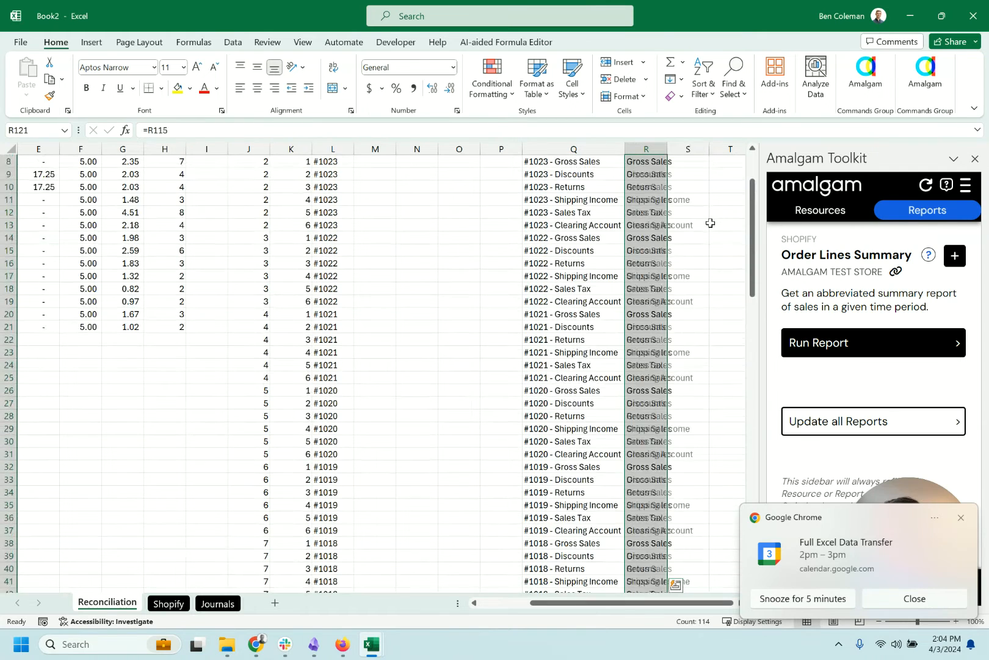
scroll(541, 273, up, 3)
click(555, 175)
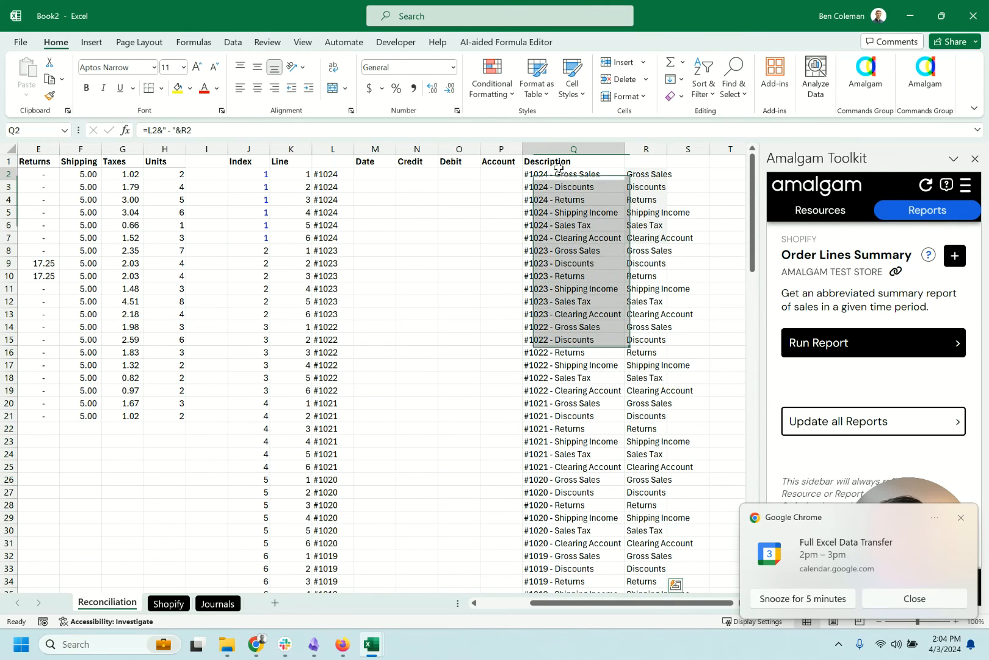
click(569, 240)
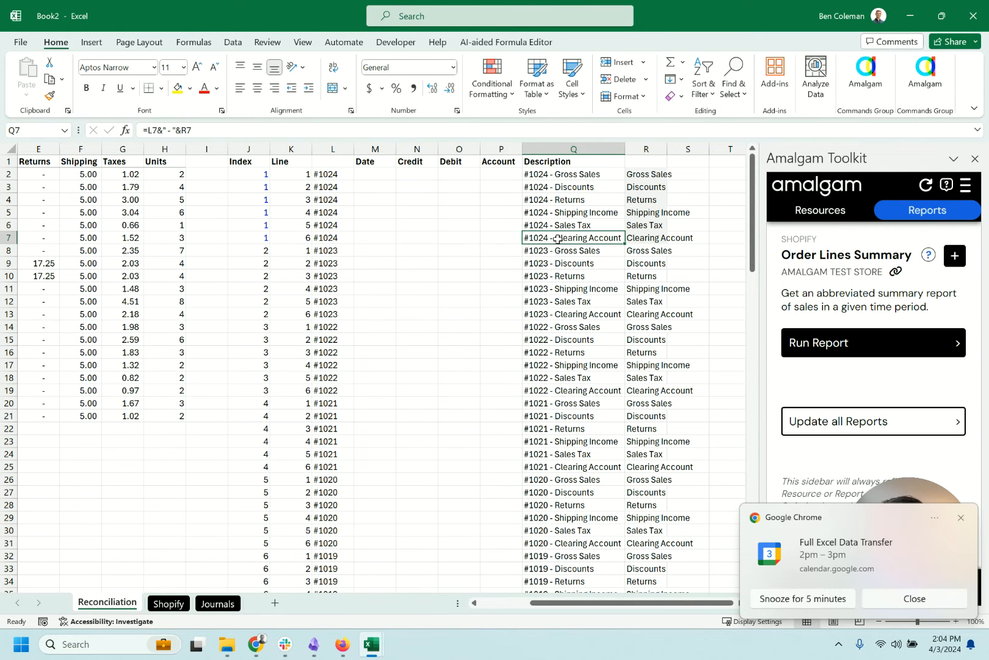
Copy the six account names from the Journals sheet into Reconciliation cells P2:P7 and fit the Account column's width
click(495, 175)
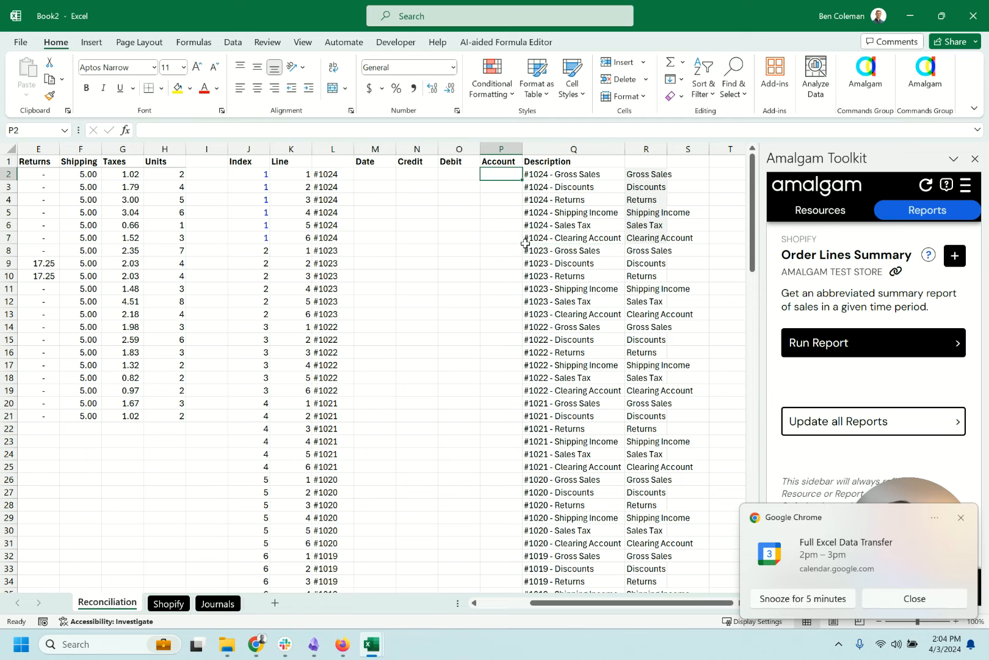
click(212, 605)
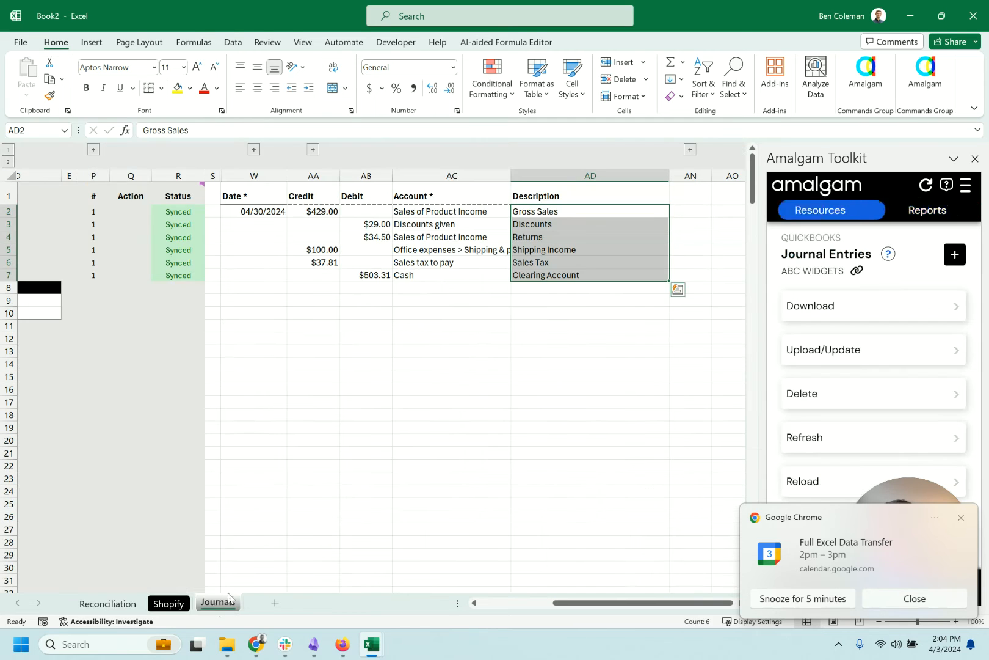
click(449, 223)
key(shift+Down)
click(455, 211)
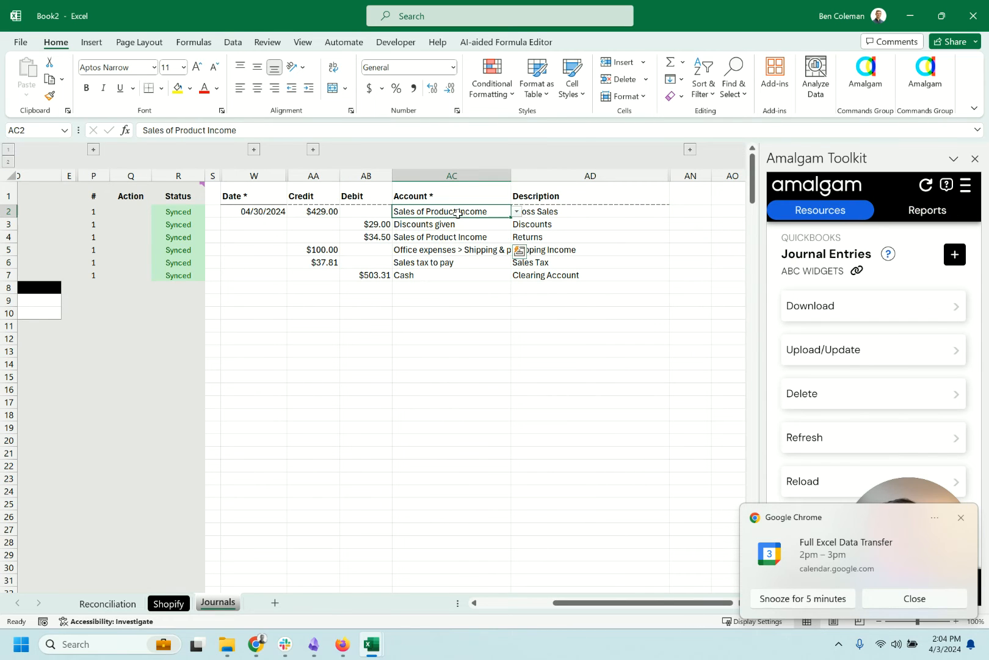
shift+click(451, 276)
key(ctrl+c)
click(170, 603)
click(129, 605)
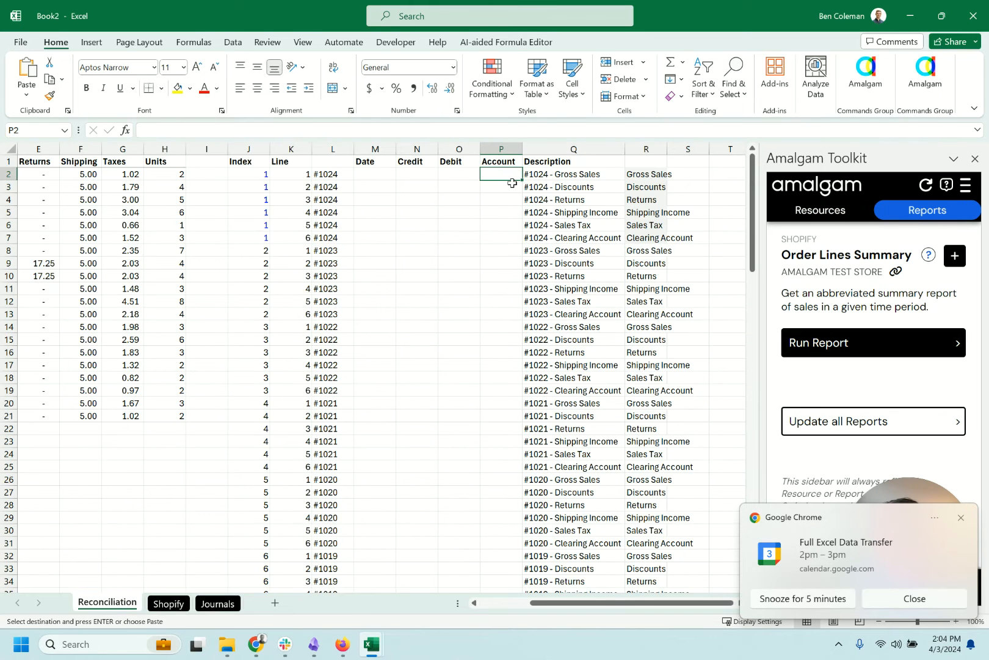
key(ctrl+v)
double_click(522, 149)
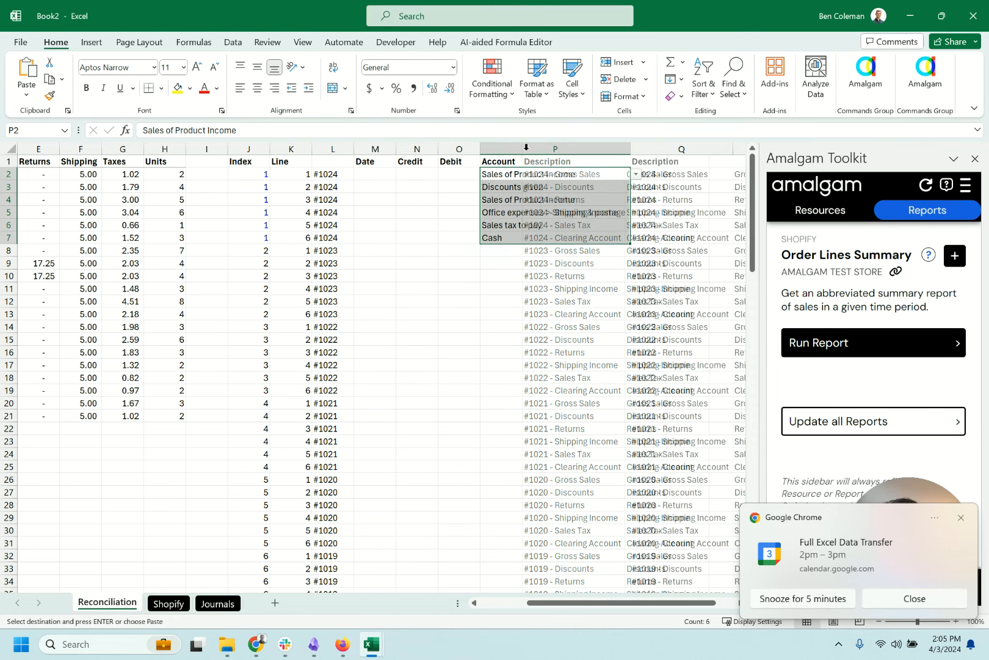
Reselect Sales of Product Income from the account choices in P2
click(561, 186)
click(580, 173)
click(636, 176)
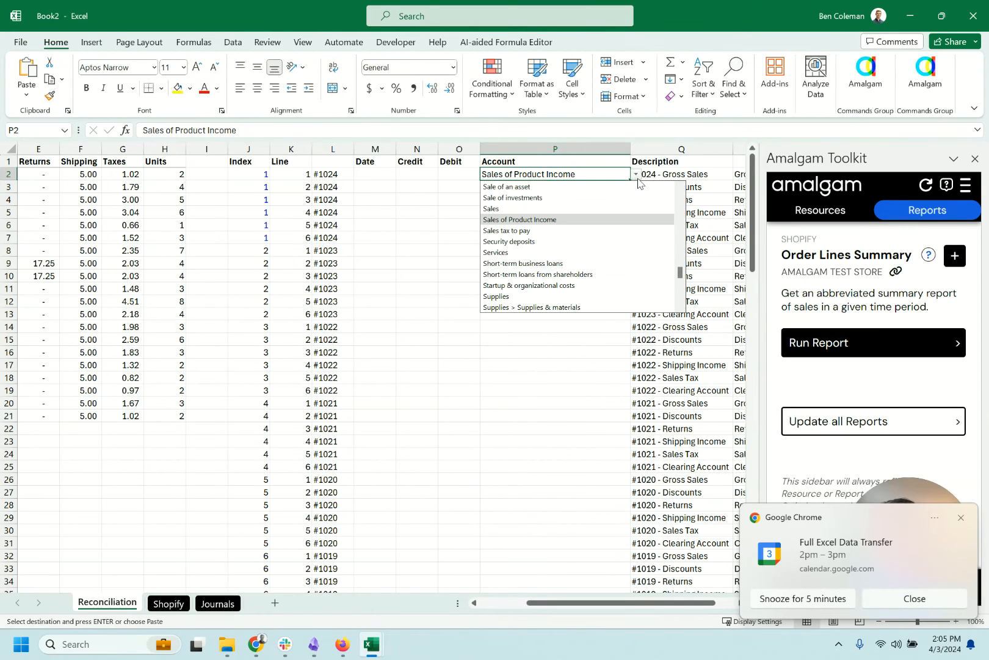
click(566, 219)
click(541, 188)
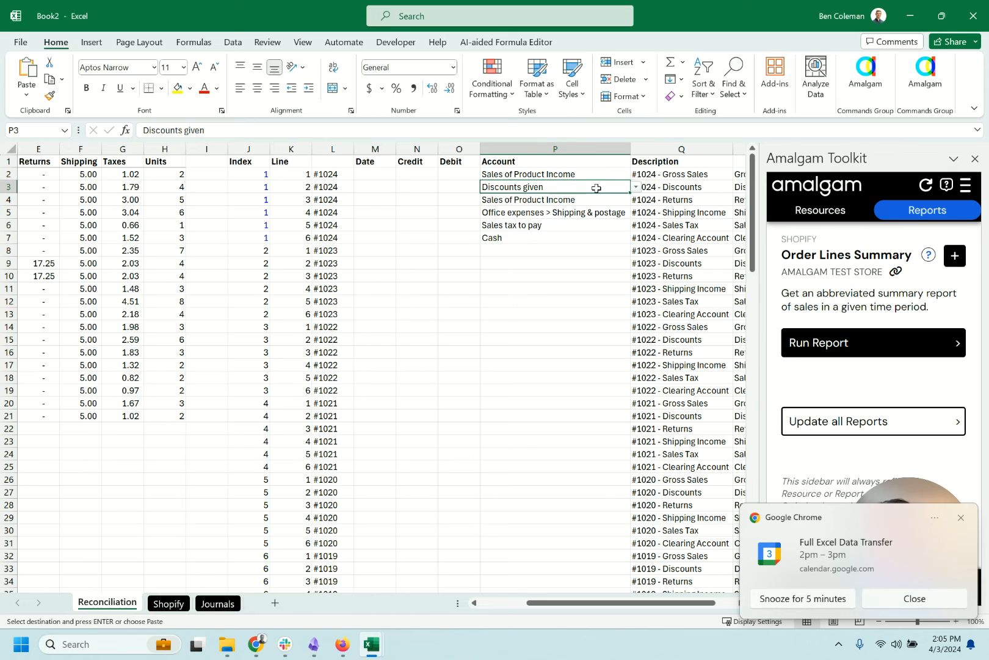
Format the account names in P2:P7 with a blue font as inputs
click(593, 172)
shift+click(538, 235)
key(ctrl+shift+b)
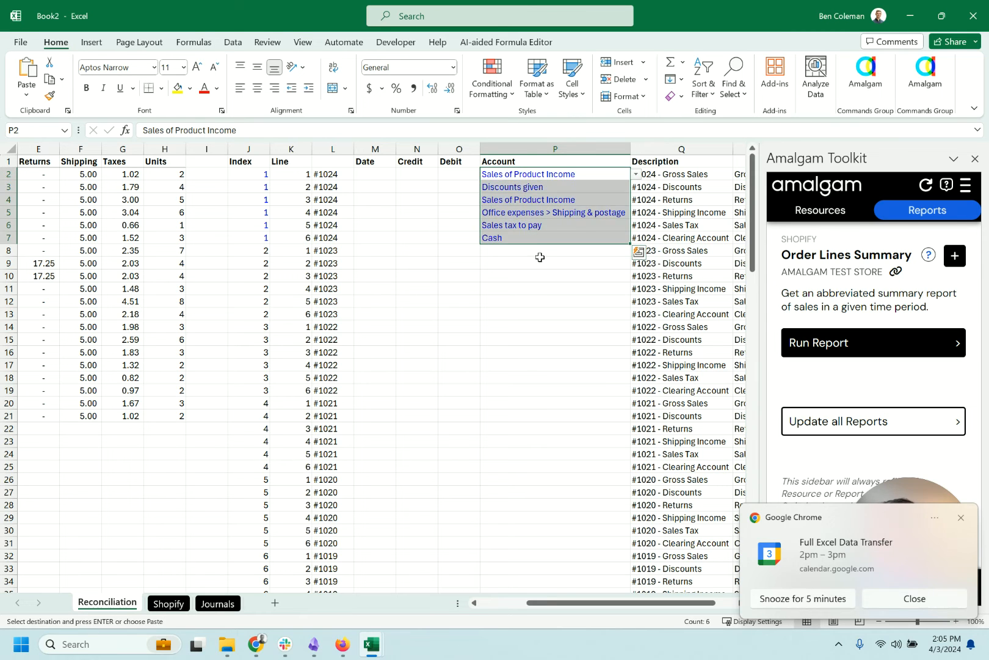
Enter =P2 in P8 and fill it down through P121 so the accounts repeat for every order
click(541, 250)
text(=P2)
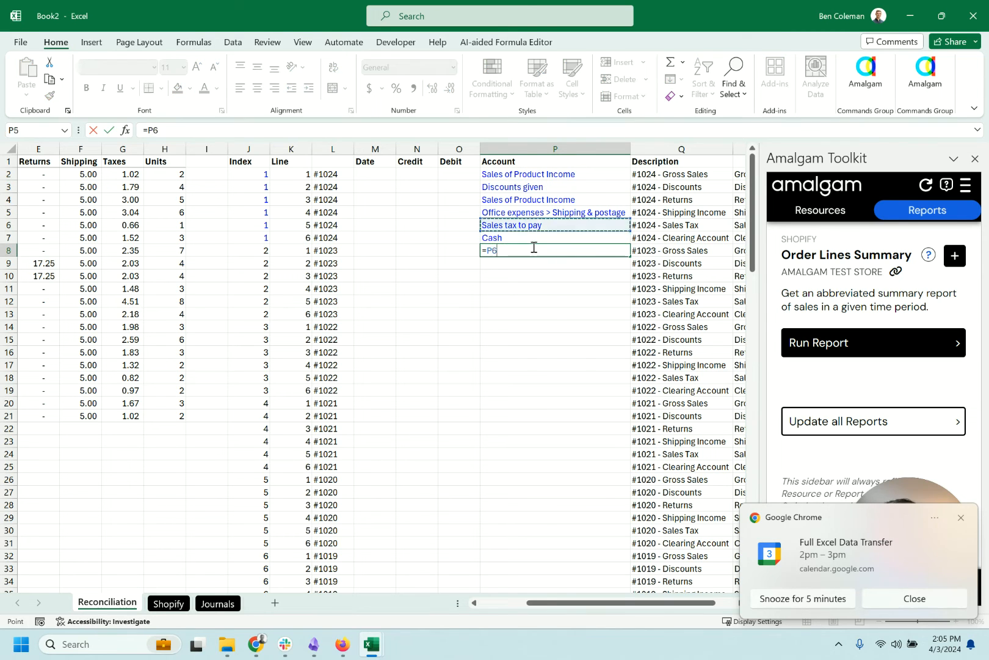
key(ctrl+Return)
key(shift+Down)
key(Right)
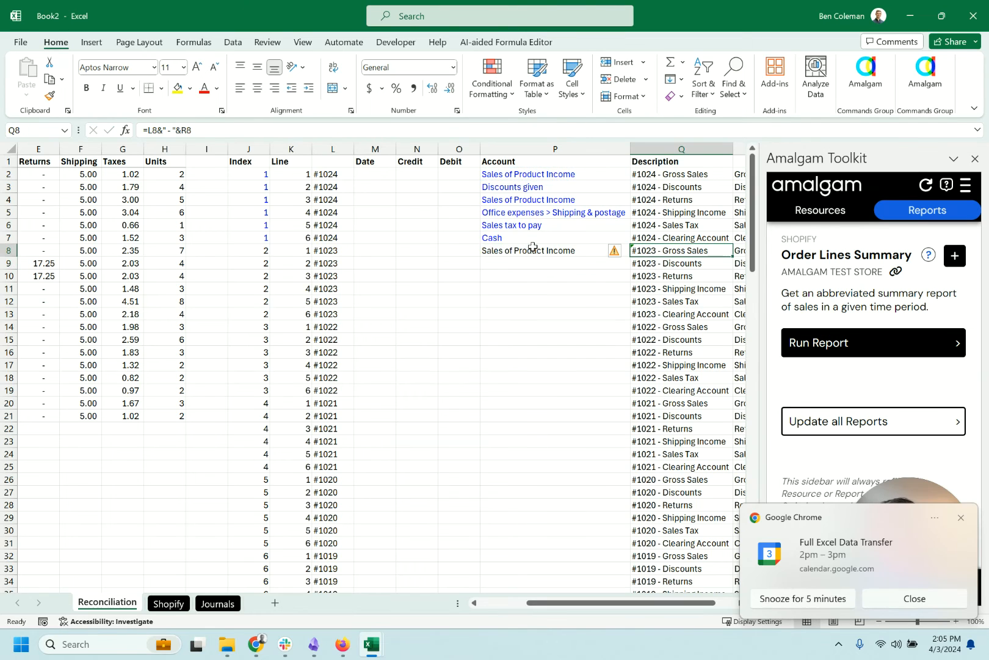
key(ctrl+Down)
key(Left)
key(ctrl+shift+Up)
key(ctrl+d)
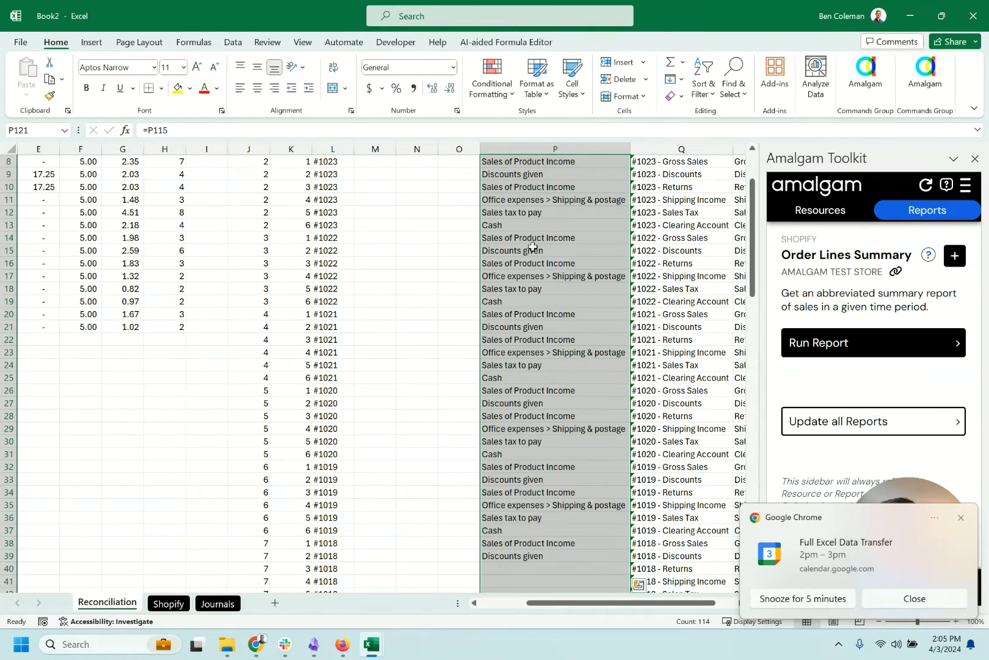
scroll(569, 318, up, 3)
Change the Discounts account in P3 to Depreciation to test the linked accounts in the following orders
click(543, 225)
click(588, 188)
click(636, 187)
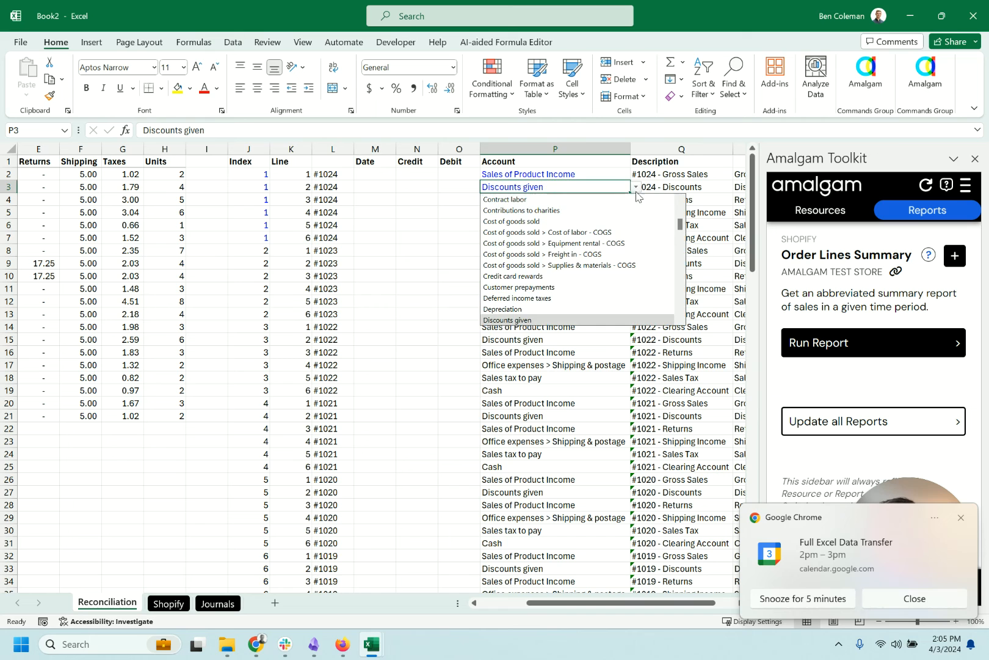
click(538, 309)
click(519, 265)
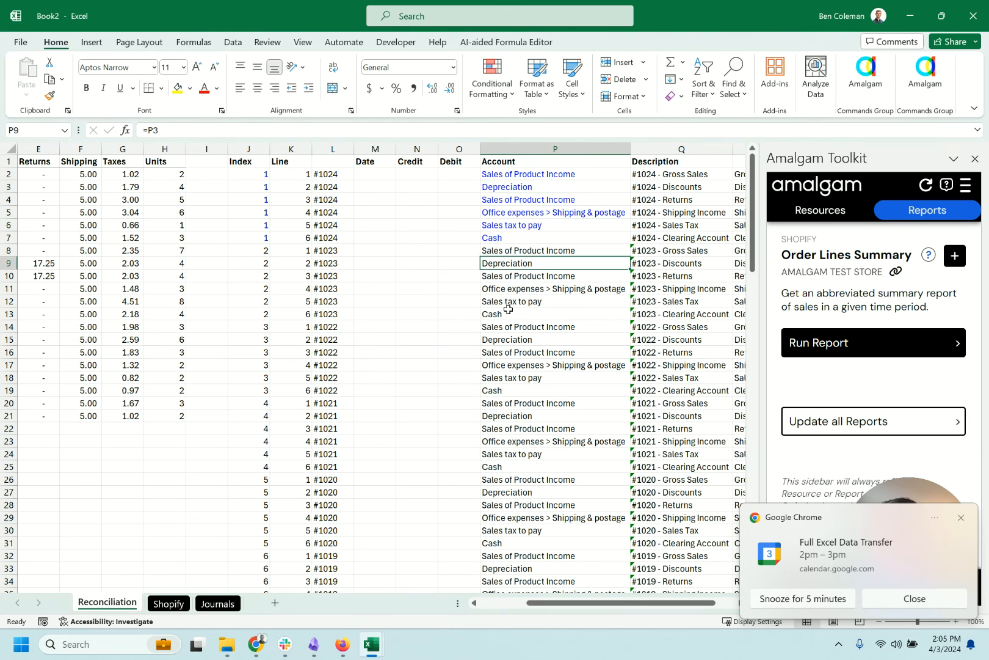
Set the Discounts account in P3 back to Discounts given
click(616, 188)
click(635, 187)
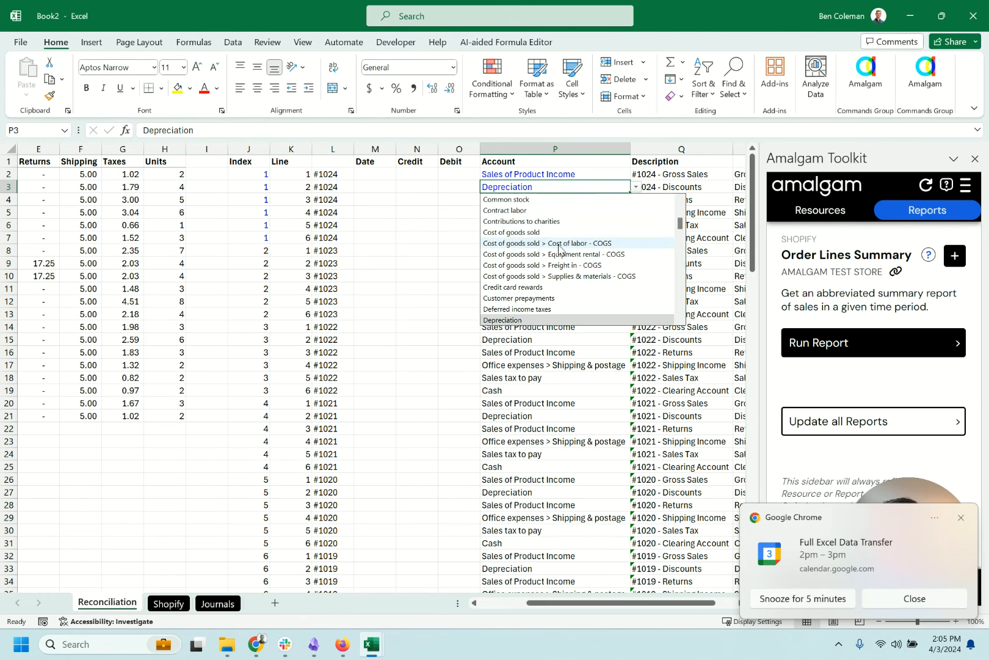
scroll(543, 287, down, 1)
click(513, 299)
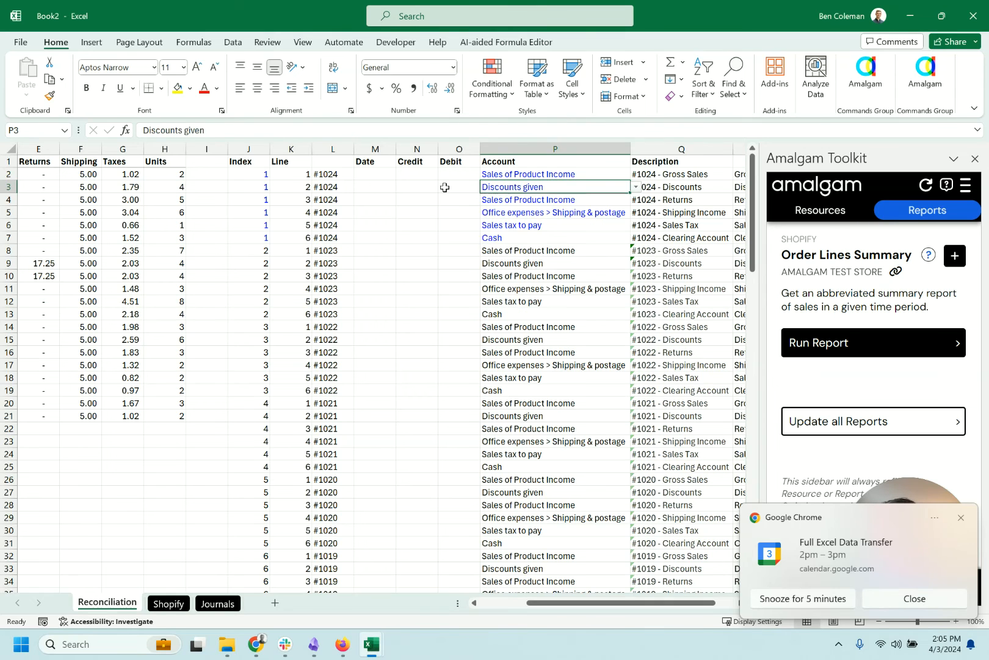
On the Journals sheet, duplicate the entry in W2:AD7 three times, into rows 8 to 25, to show separate journal entries
drag(416, 187, 458, 187)
click(375, 171)
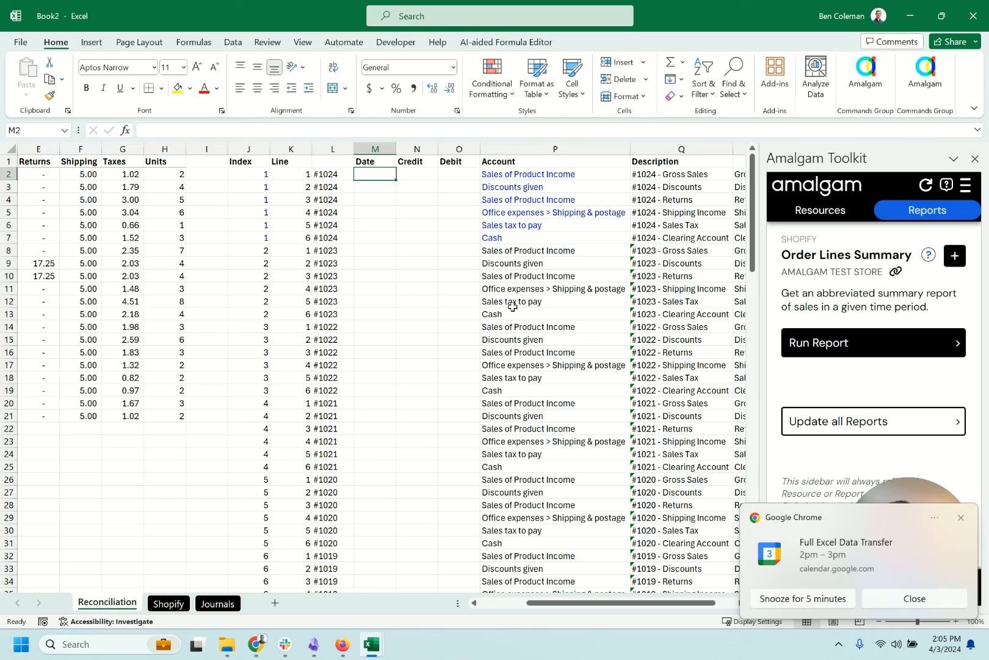
key(ctrl+Page_Down)
key(ctrl+Page_Down)
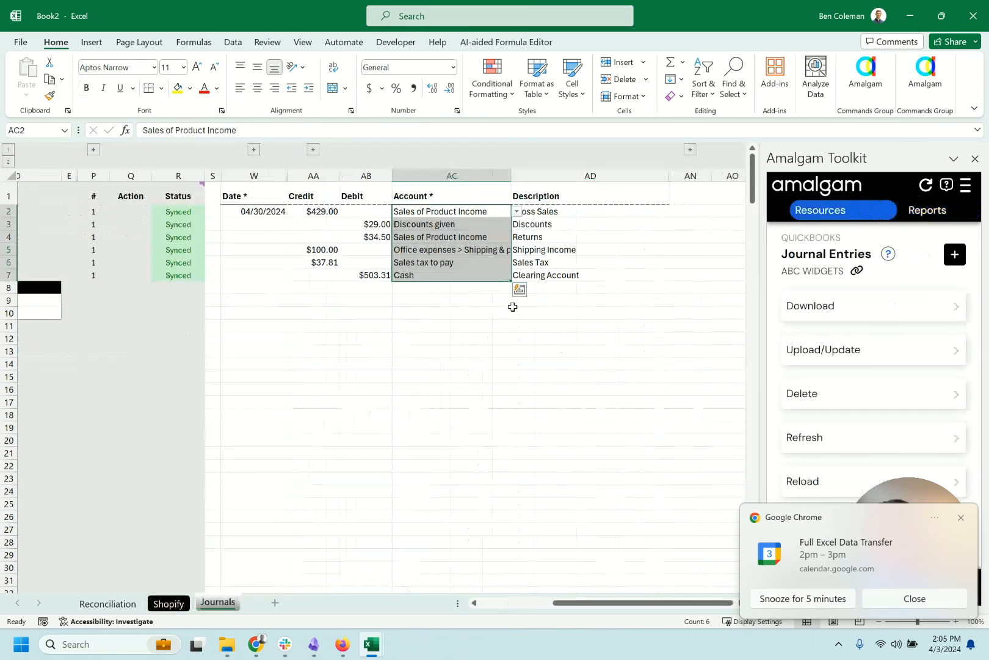
click(262, 213)
shift+click(545, 276)
key(ctrl+c)
click(254, 287)
key(ctrl+v)
click(122, 512)
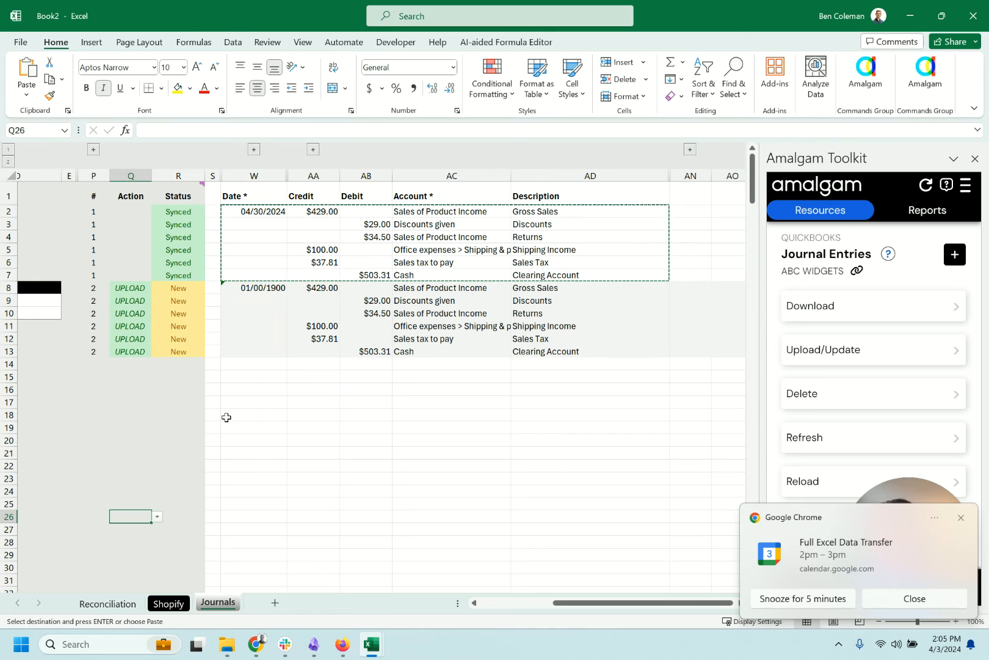
drag(251, 288, 567, 348)
key(ctrl+c)
click(263, 363)
key(ctrl+v)
click(269, 440)
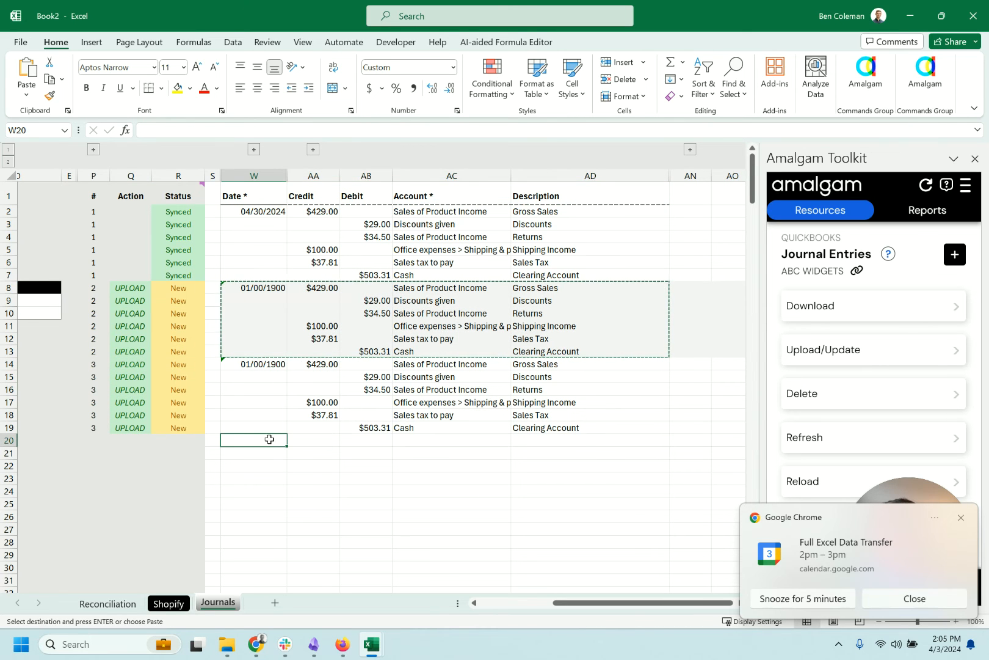
key(ctrl+v)
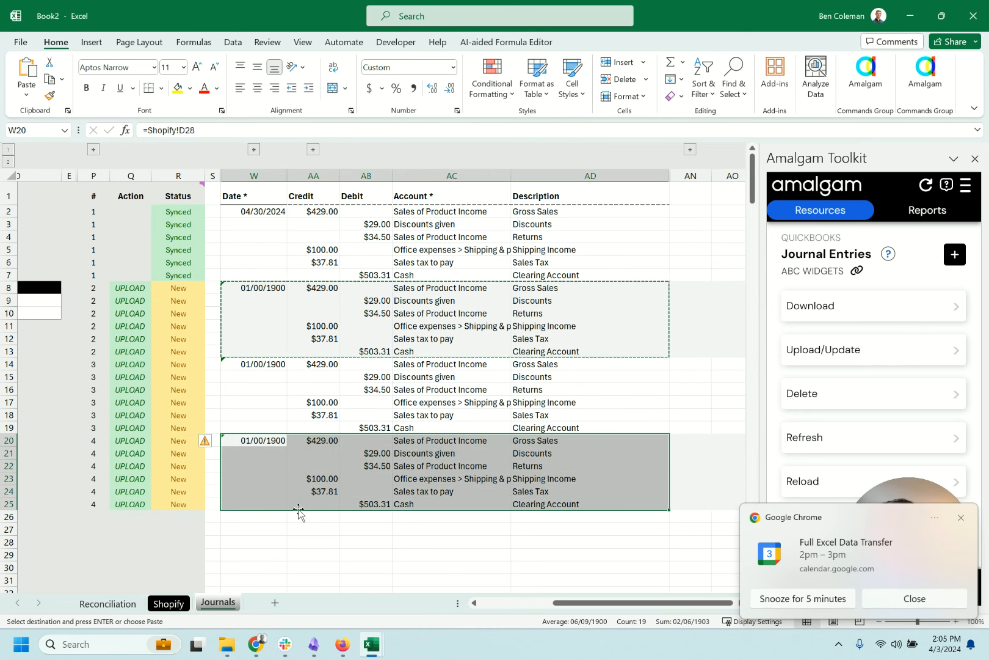
Clear the duplicated journal lines in W8:AD25 along with their UPLOAD actions
click(291, 470)
drag(269, 287, 568, 505)
key(Delete)
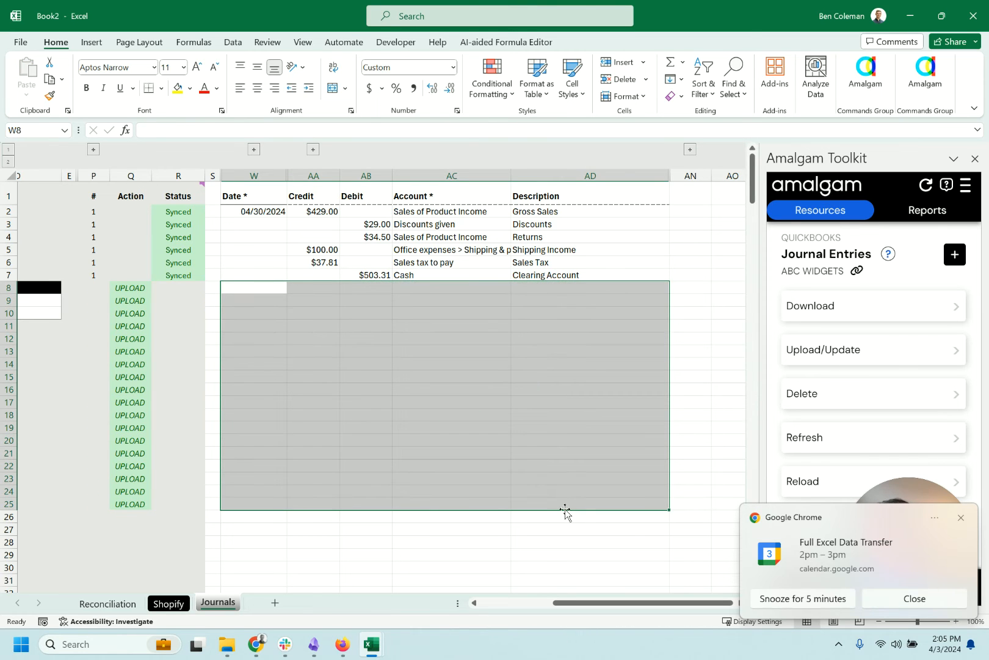
drag(129, 287, 151, 524)
key(Delete)
On the Reconciliation sheet, copy the order lookup from L2 into M2 and point its reference to the Date column, giving =OFFSET($B$1,K2,0)
click(125, 605)
click(333, 174)
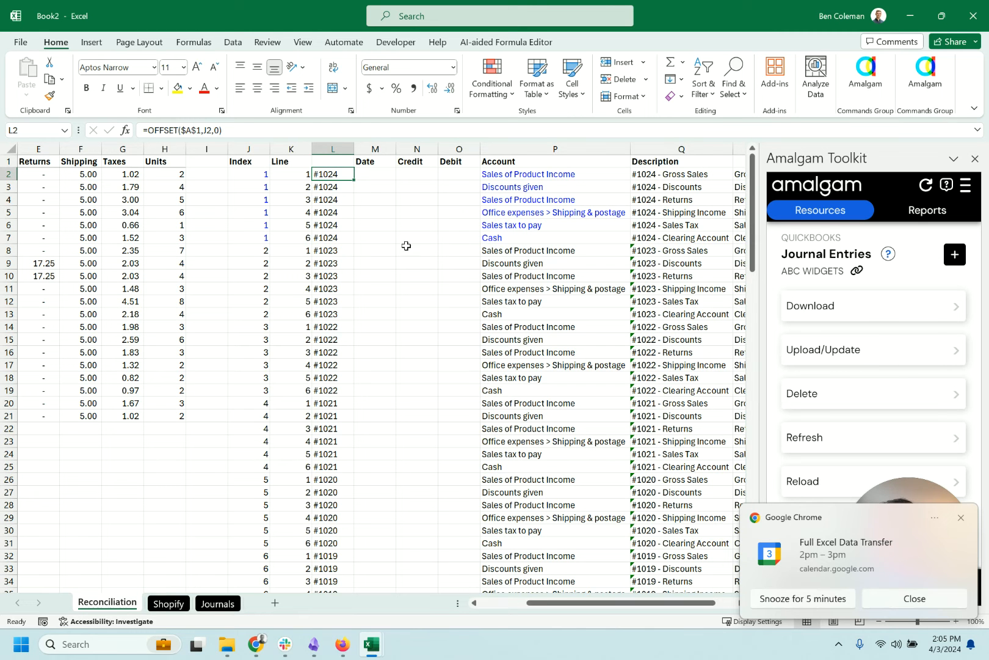
key(Right)
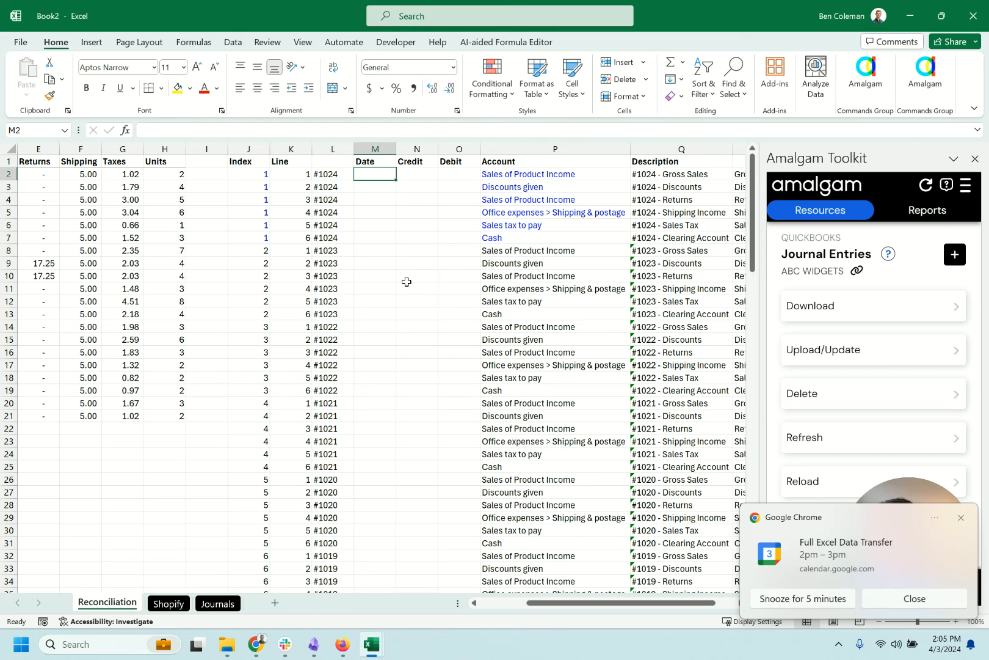
key(Left)
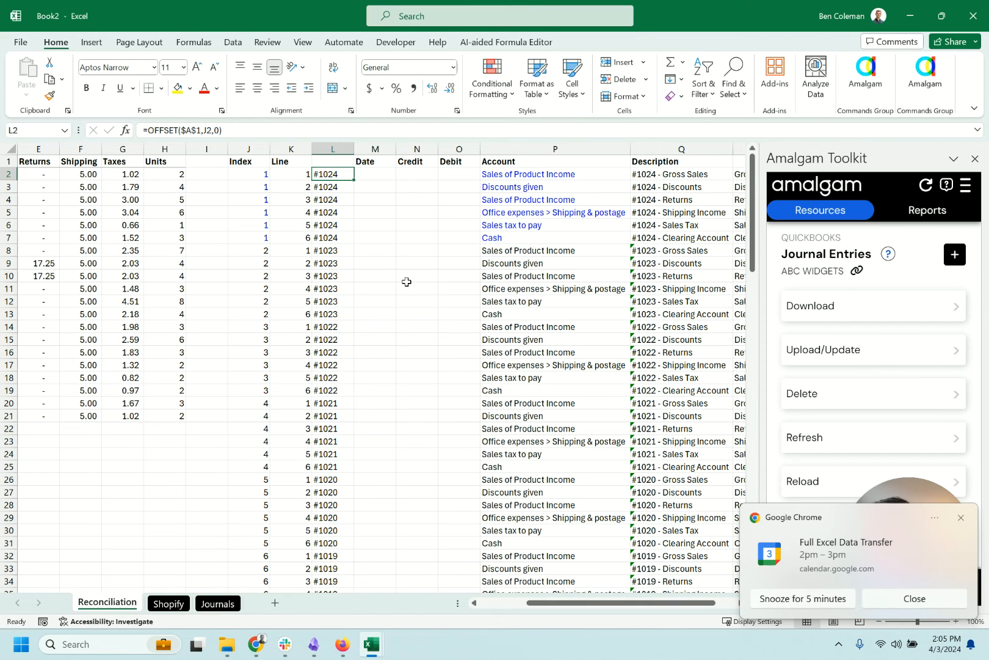
key(Left)
key(Left)
key(Left)
key(Left)
key(Left)
key(Left)
key(Left)
key(Left)
key(Left)
key(Left)
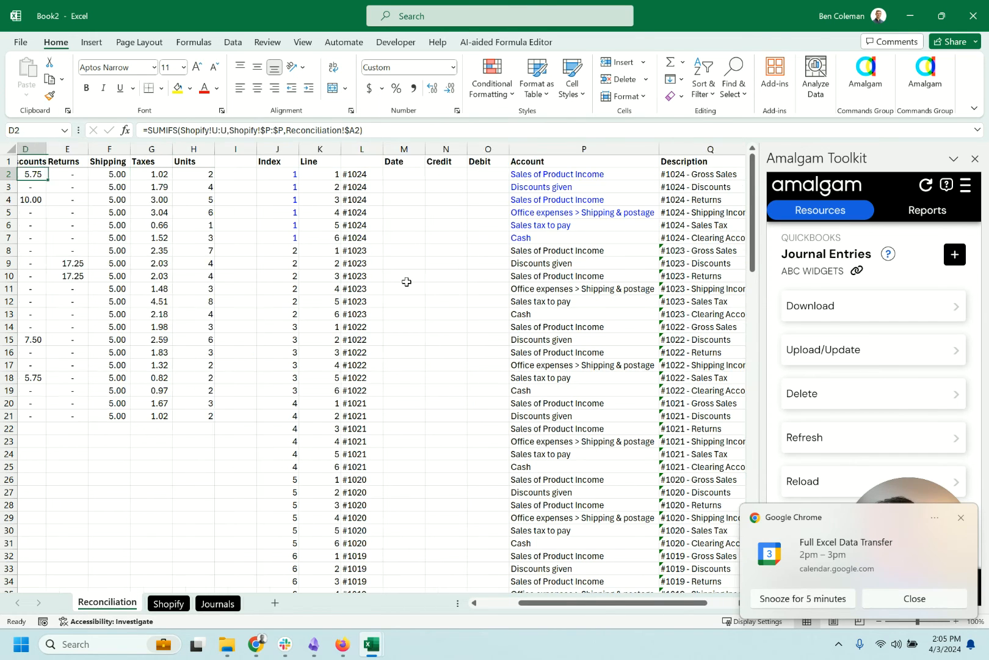
key(Right)
key(Right)
key(Right)
key(Right)
key(Right)
key(Right)
key(Right)
key(Right)
key(Right)
key(Right)
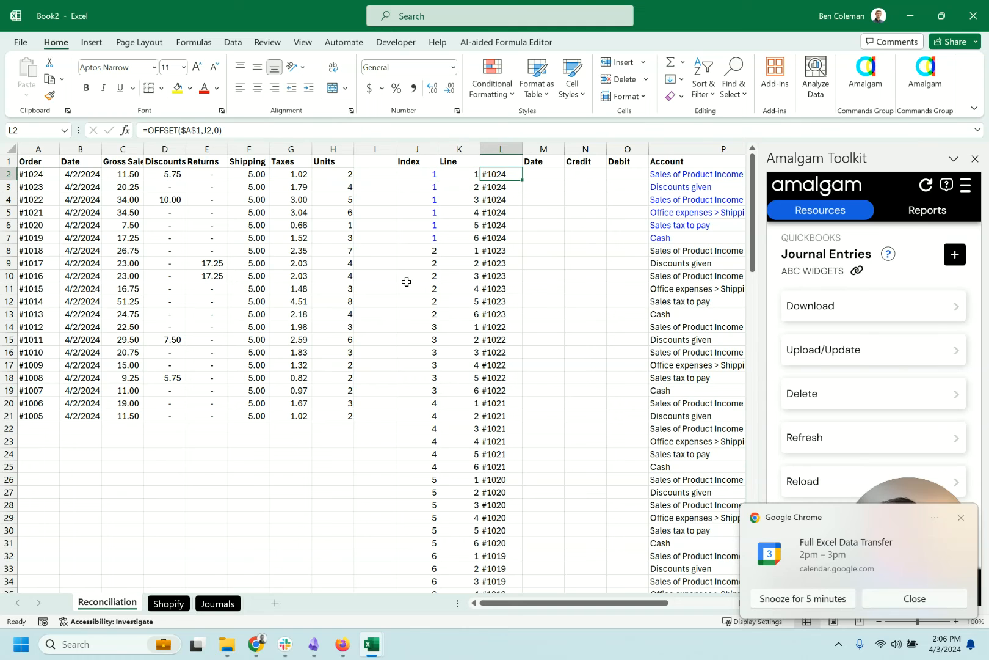
key(ctrl+c)
key(Right)
key(ctrl+v)
key(F2)
drag(49, 179, 85, 179)
key(Return)
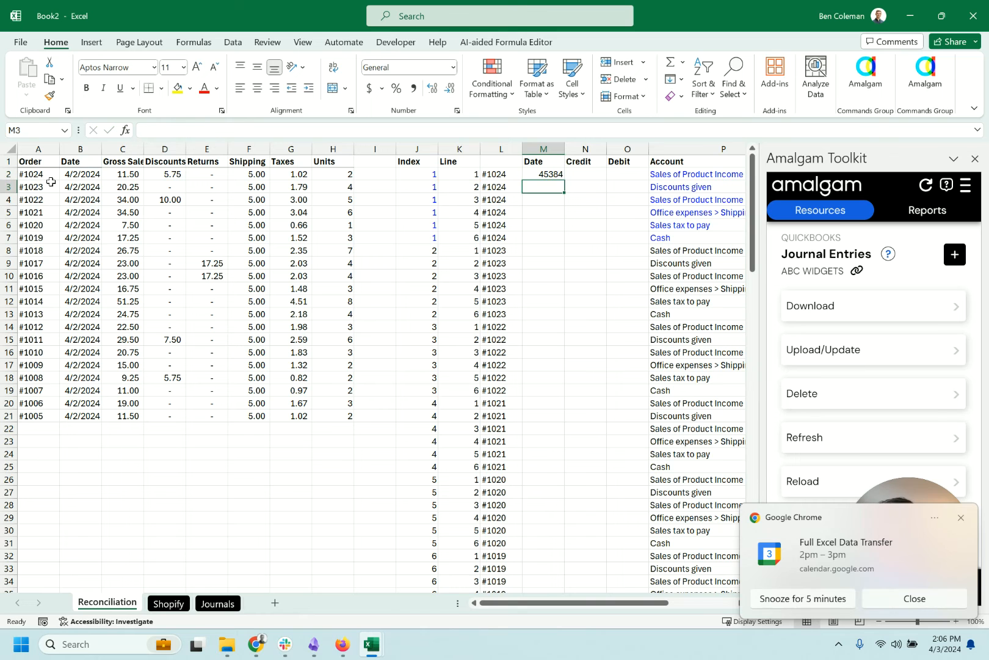
Apply the Date number format to M2 and fill it down through M7
key(Up)
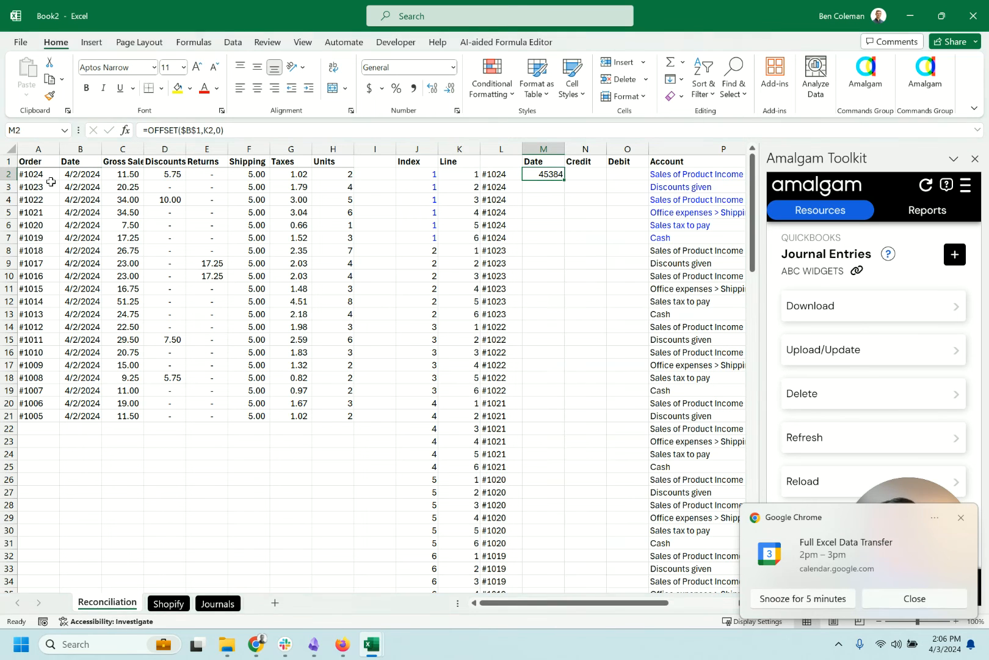
key(ctrl+1)
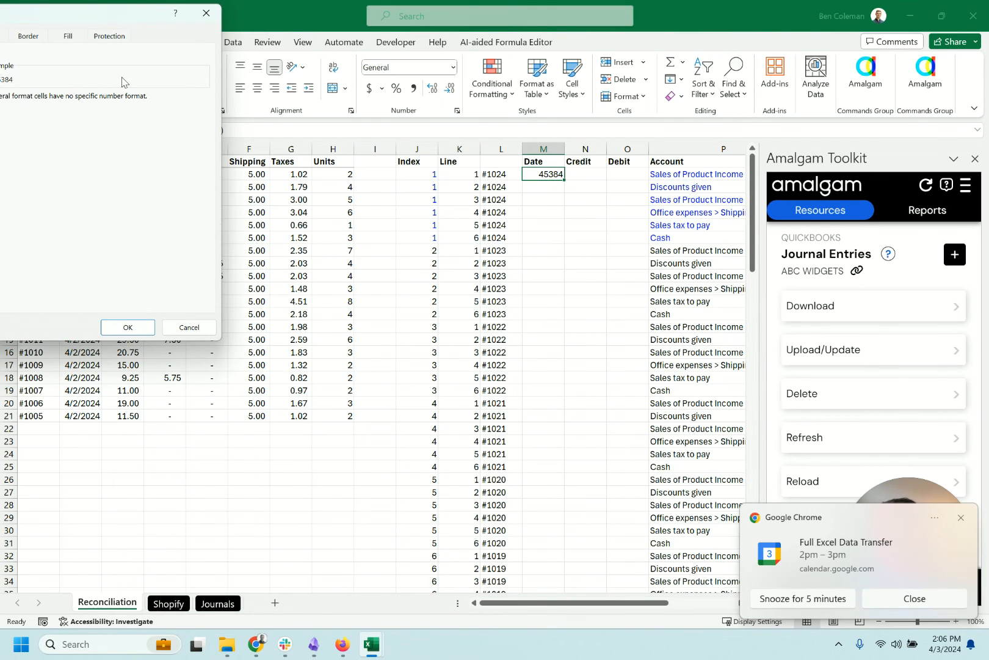
drag(96, 25, 374, 206)
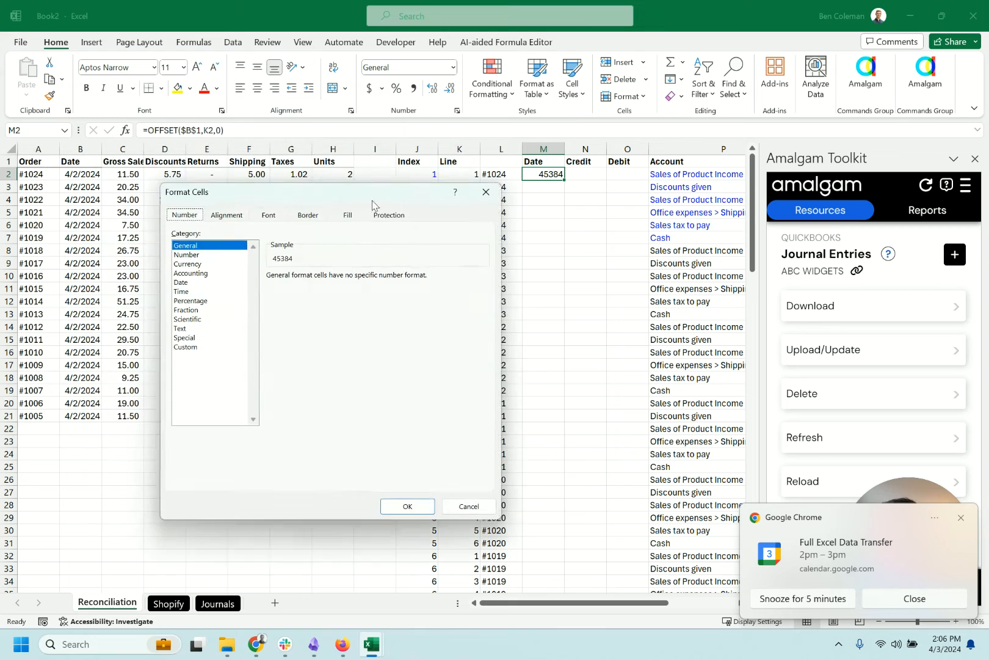
click(181, 282)
click(407, 505)
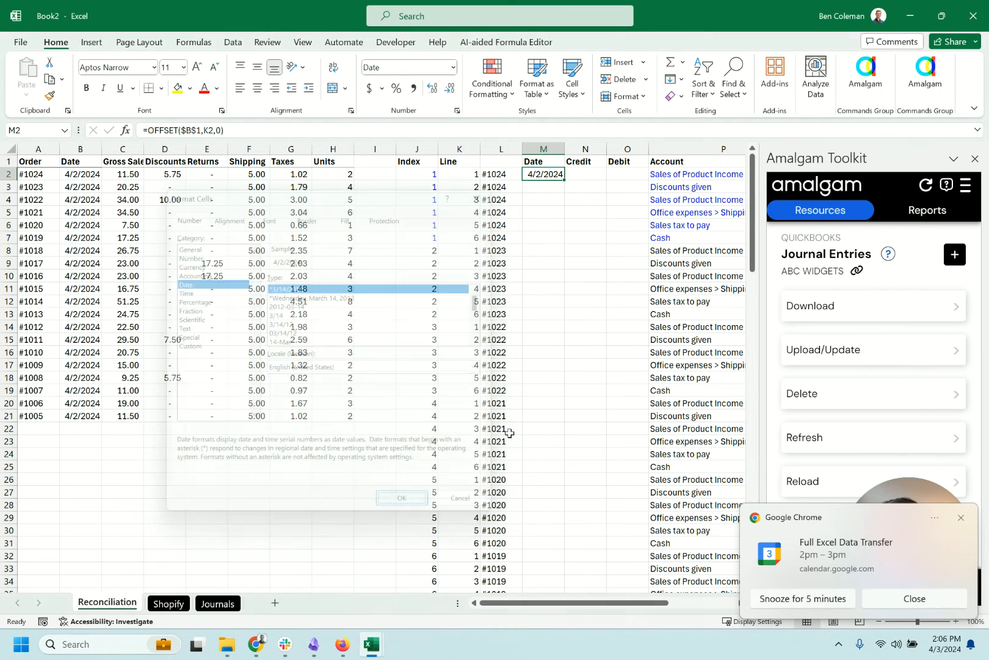
shift+click(532, 233)
key(ctrl+d)
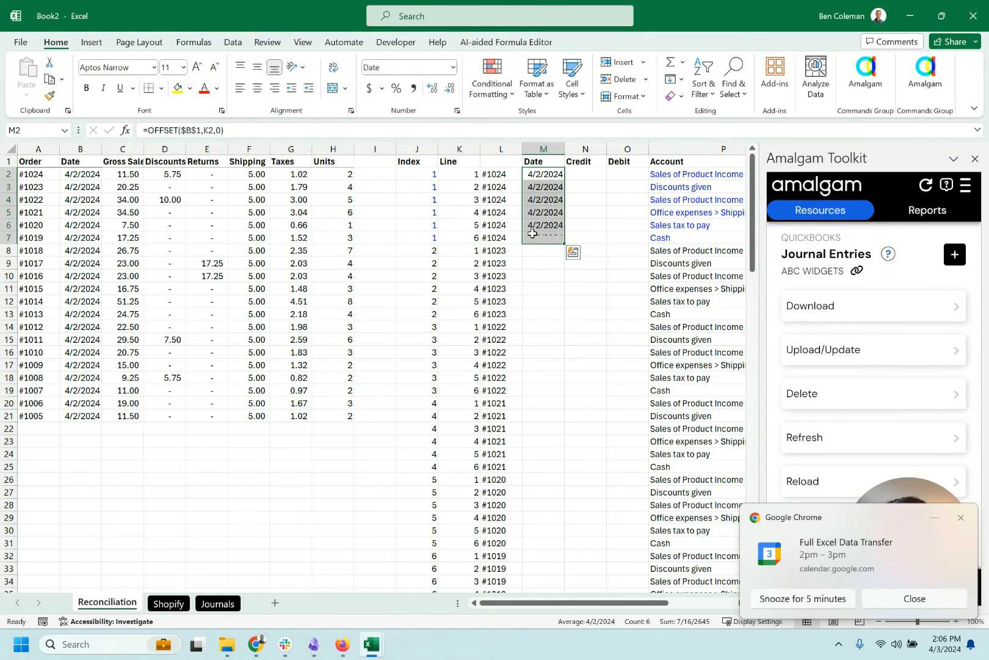
Wrap the M2 date formula in a condition so it reads =IF(J2<>J1,OFFSET($B$1,K2,0),"")
key(Down)
key(Up)
key(F2)
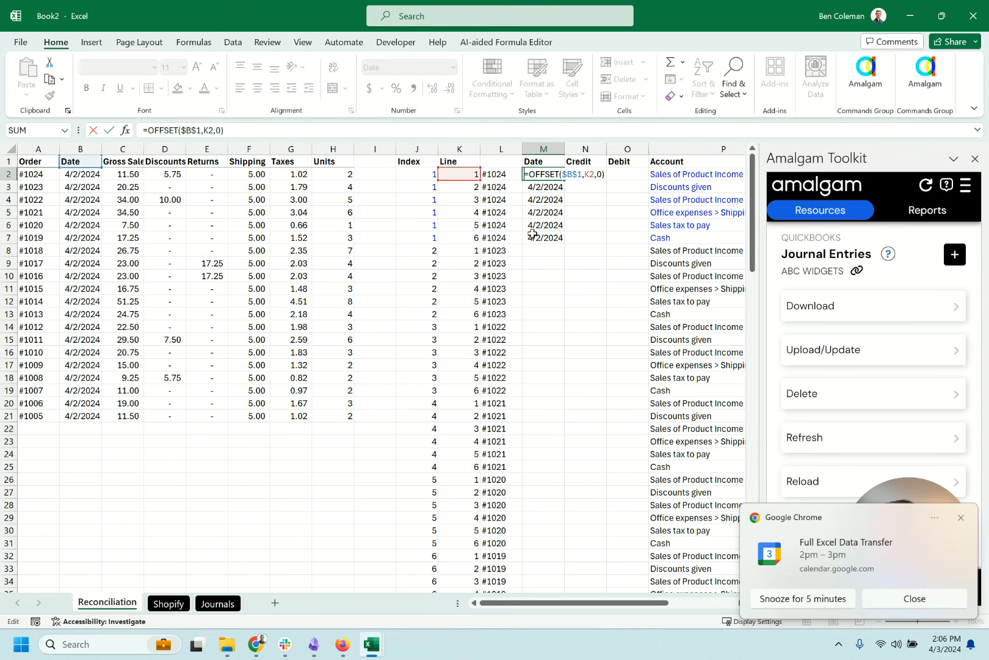
key(Home)
key(Right)
text(if()
click(430, 177)
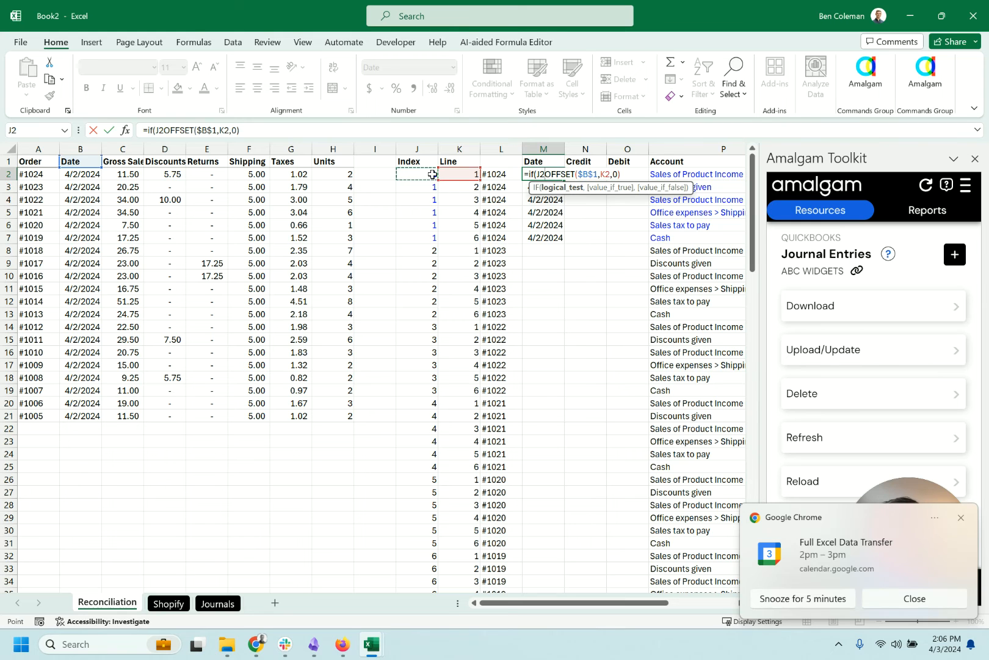
text(<>)
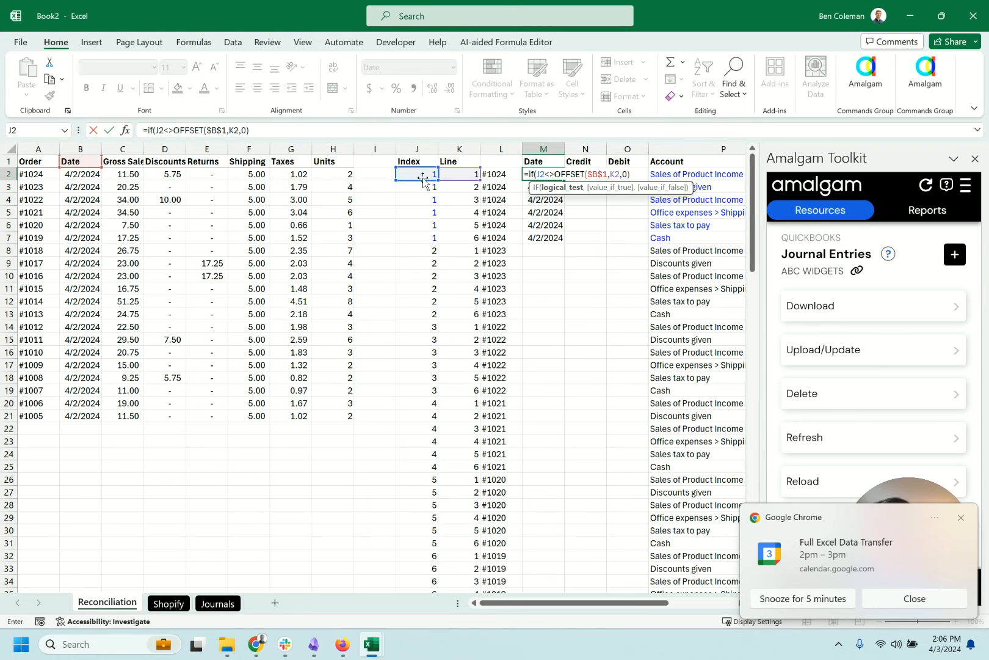
click(418, 162)
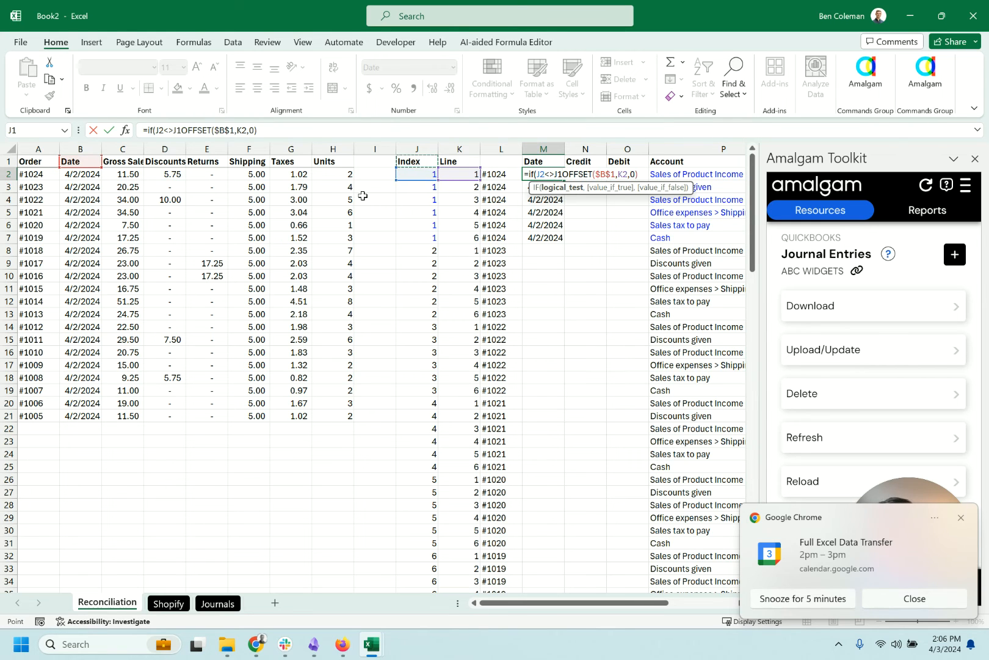
text(,0))
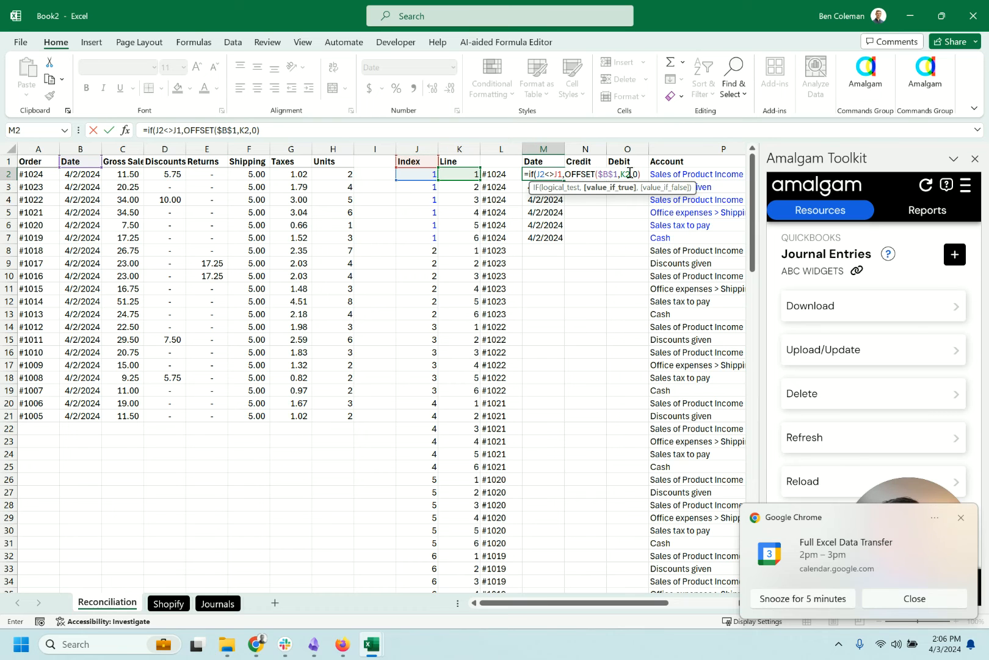
text(,"")
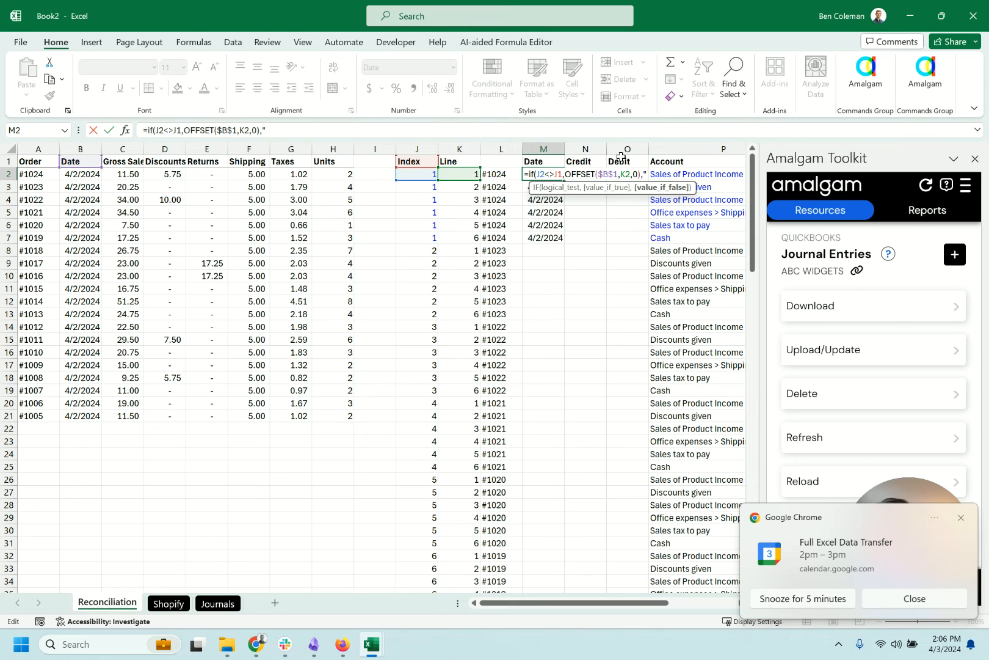
text())
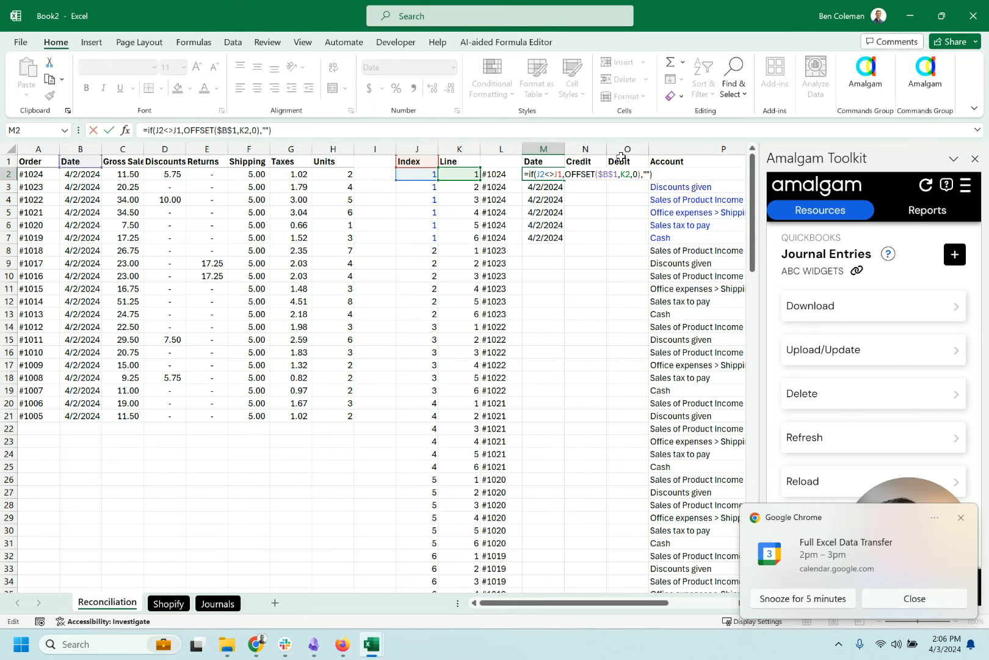
key(ctrl+Return)
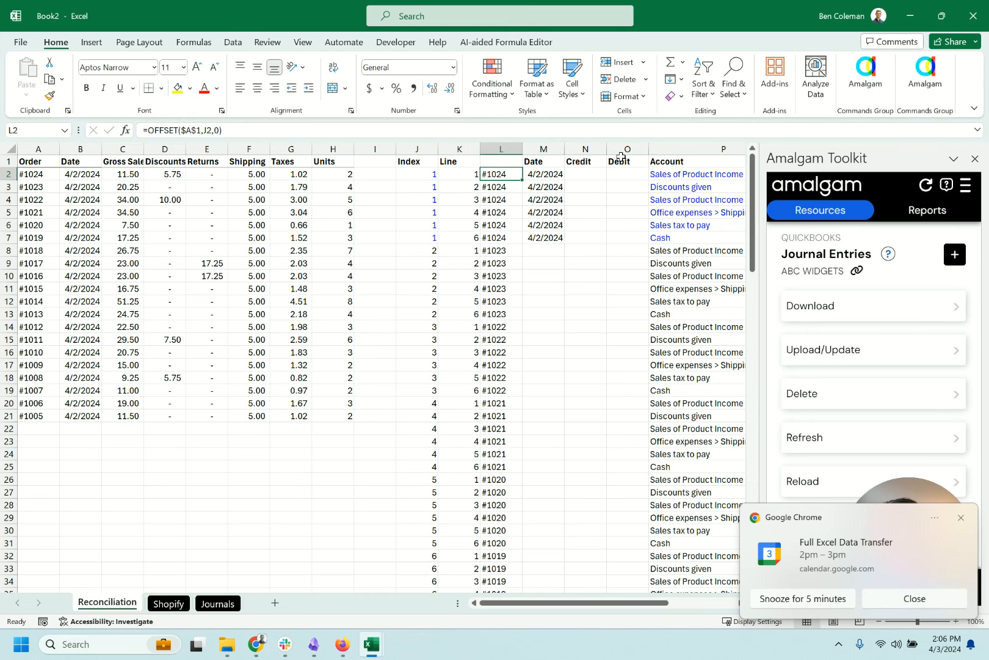
Fill the conditional date formula from M2 down through M9 as a test
key(Right)
key(shift+Down)
key(shift+Down)
key(shift+Down)
key(shift+Down)
key(shift+Down)
key(shift+Down)
key(shift+Down)
key(ctrl+d)
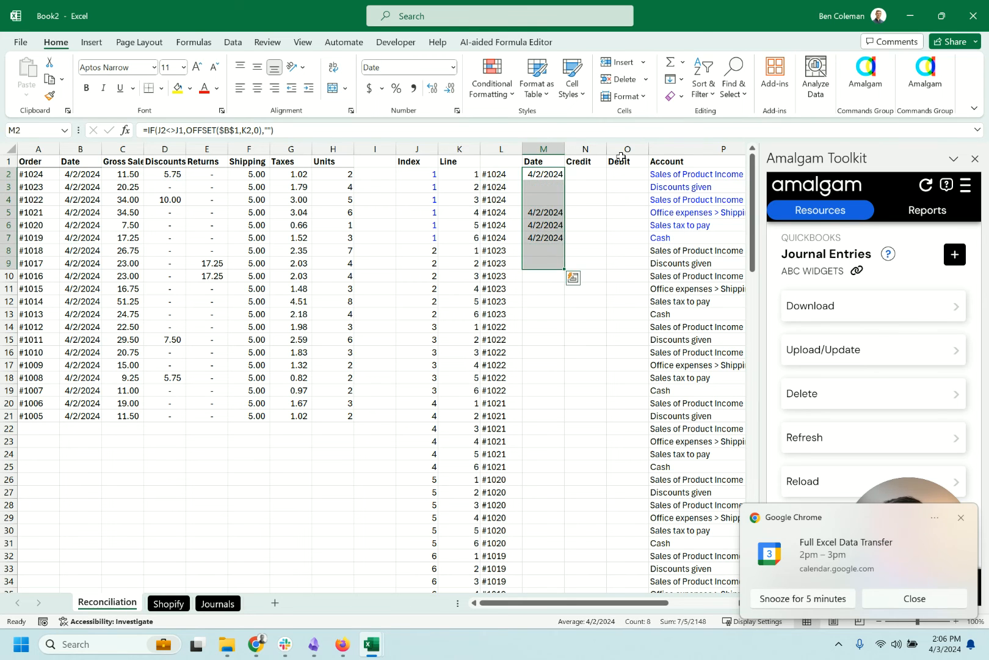
Examine the cell references of the date formulas row by row from M3 to M8
key(Down)
key(Down)
key(F2)
key(Escape)
key(F2)
key(Escape)
key(Down)
key(F2)
key(Escape)
key(Down)
key(F2)
key(Escape)
key(F2)
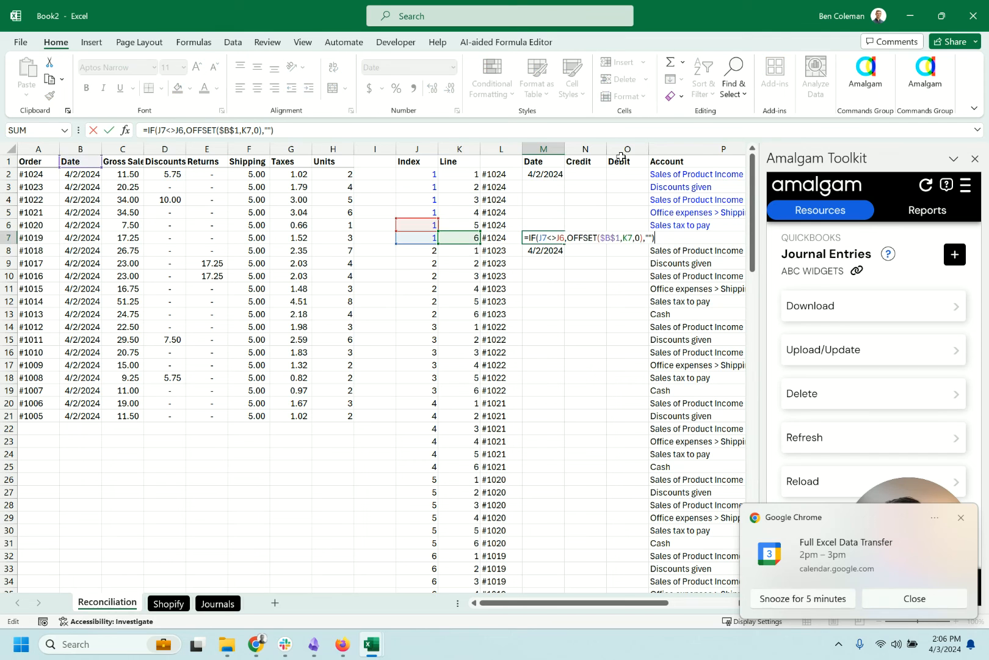
key(Escape)
key(Down)
key(F2)
key(Escape)
key(Down)
key(F2)
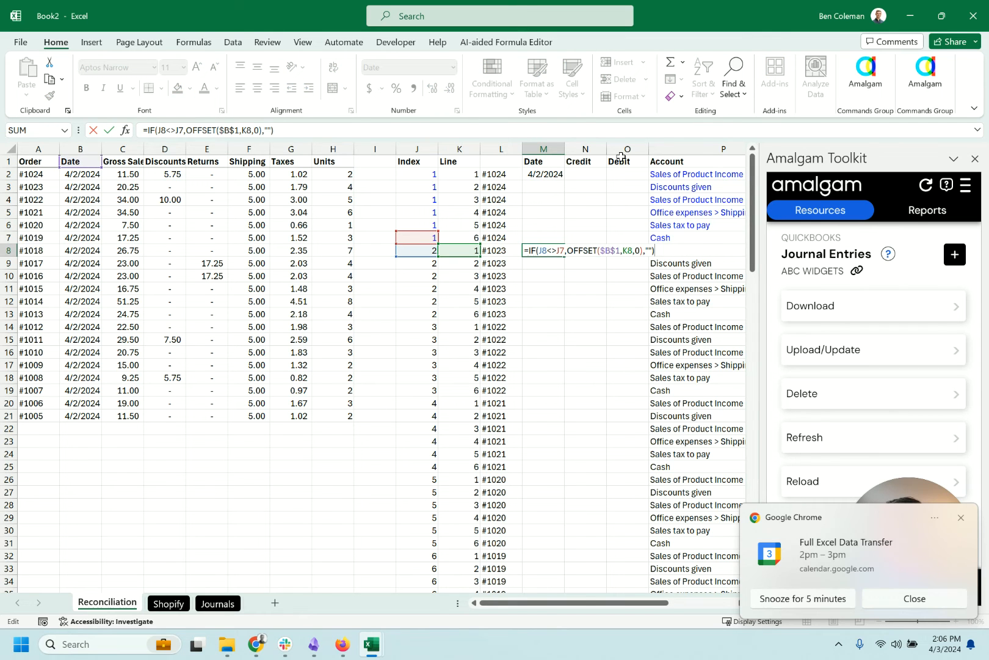
key(Escape)
Correct the OFFSET row reference in M2 from the Line column to the Index cell J2
key(Up)
key(Up)
key(Up)
key(Up)
key(Up)
key(Up)
key(F2)
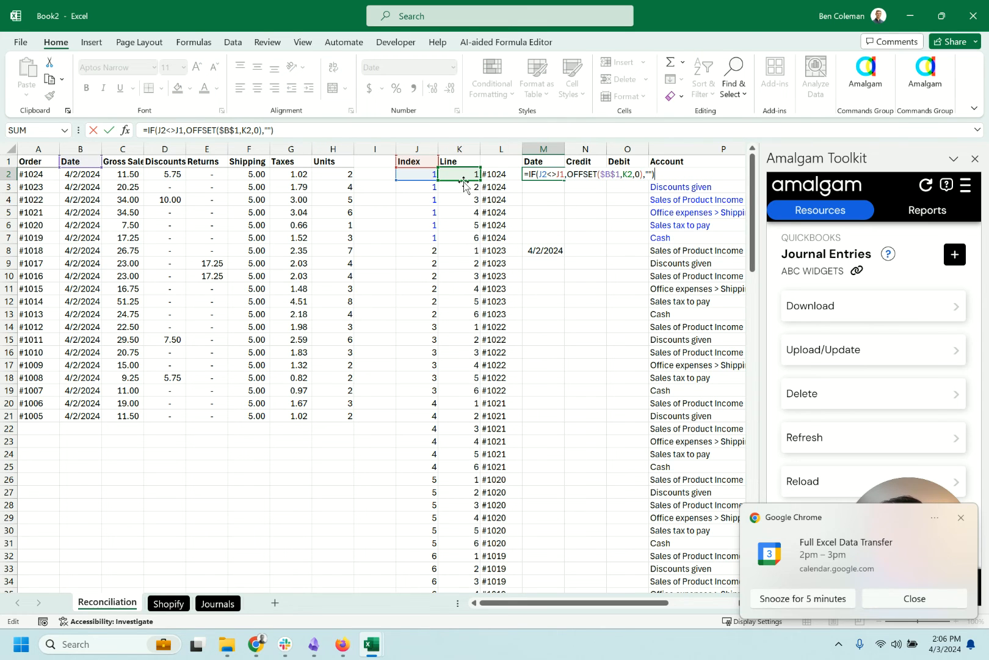
key(Escape)
double_click(527, 176)
drag(465, 179, 426, 183)
key(ctrl+Return)
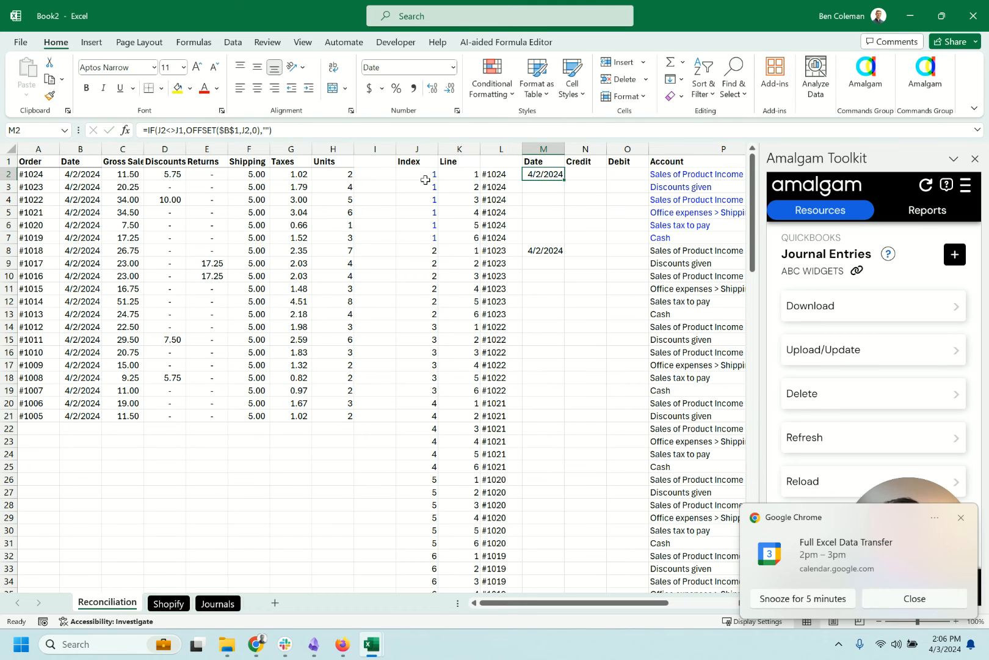
Fill the corrected date formula from M2 down through M121 for all journal lines
key(ctrl+shift+Down)
key(shift+Left)
key(Down)
key(ctrl+Left)
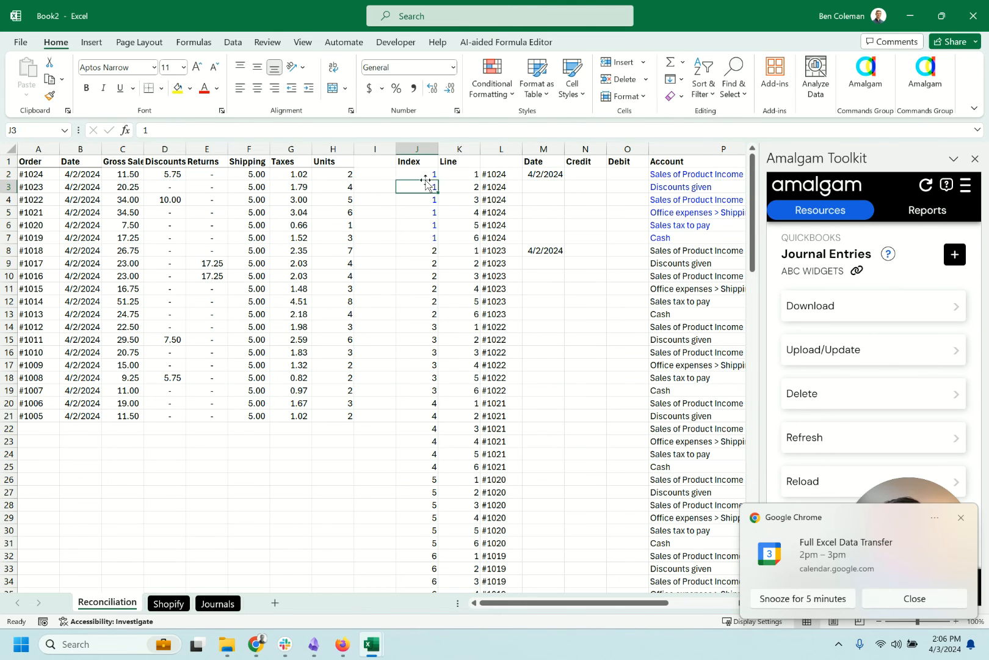
key(Right)
key(Right)
key(ctrl+Down)
key(Right)
key(ctrl+shift+Up)
key(ctrl+shift+Up)
key(shift+Down)
key(shift+Down)
key(ctrl+v)
key(Down)
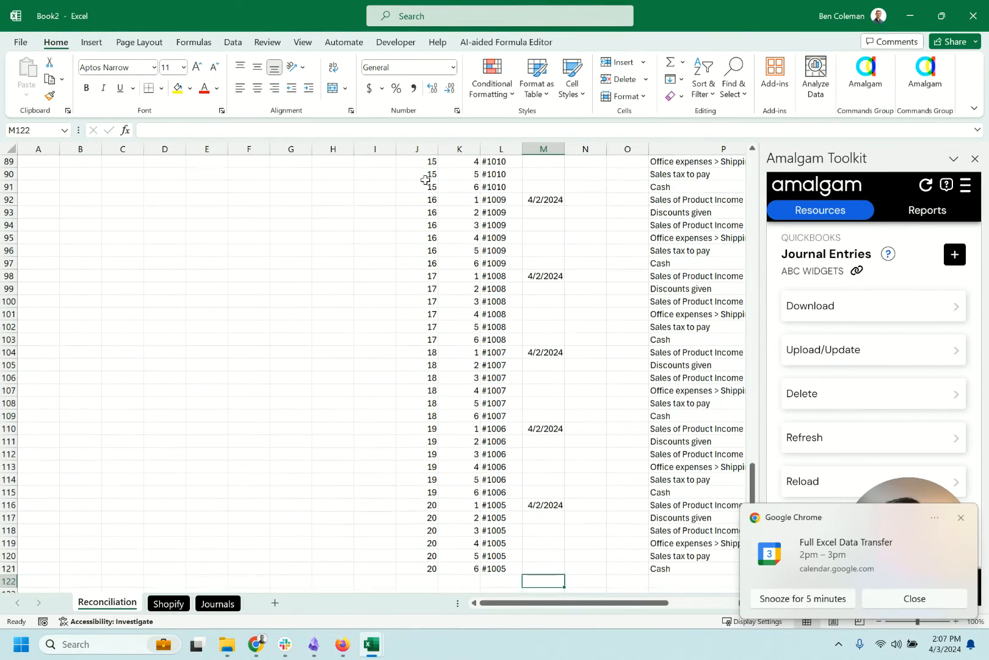
scroll(573, 450, up, 20)
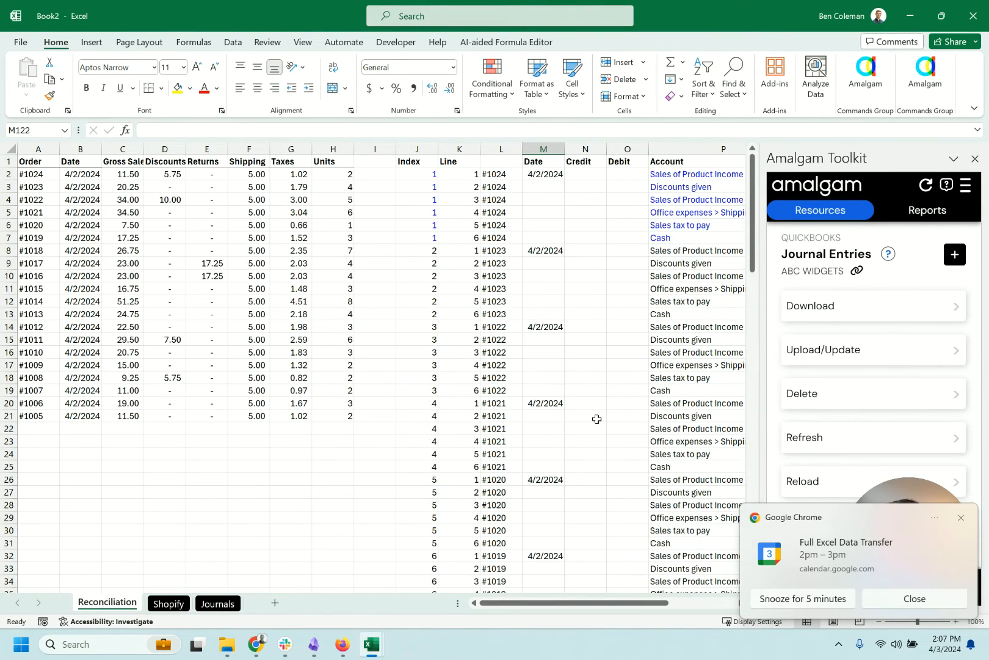
Start an OFFSET formula in Credit cell N2 of the Reconciliation sheet, anchored at $C$1 with Index cell J2 as the row offset
click(588, 174)
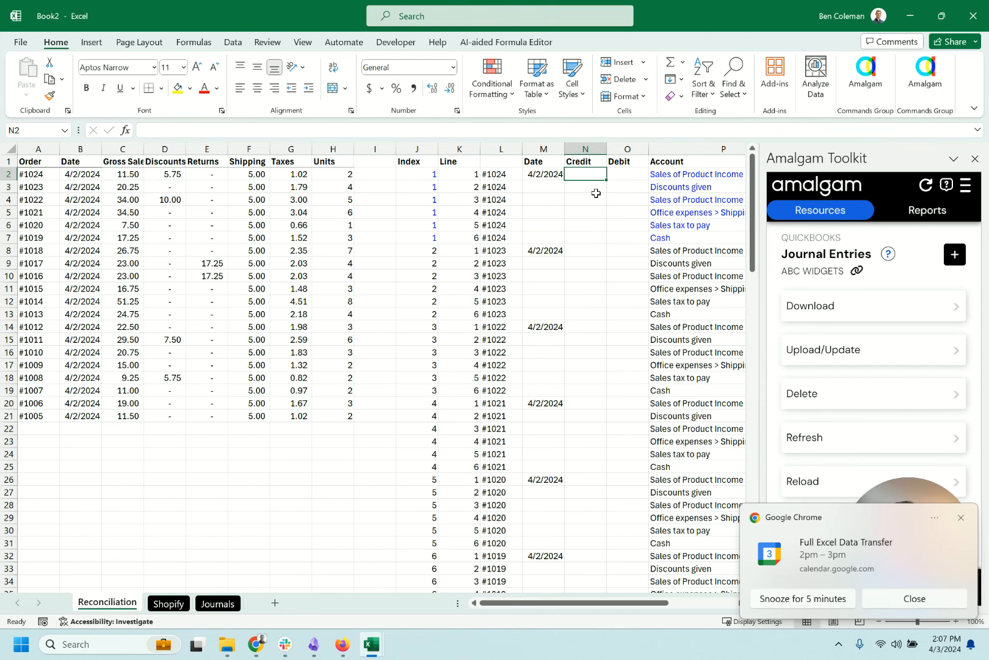
key(ctrl+Page_Down)
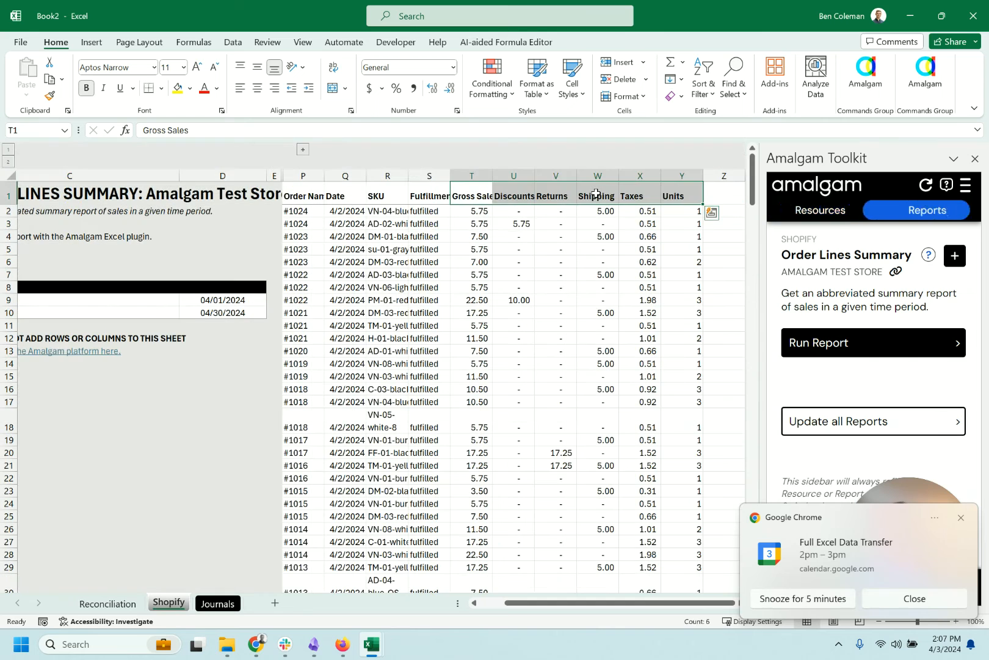
key(ctrl+Page_Up)
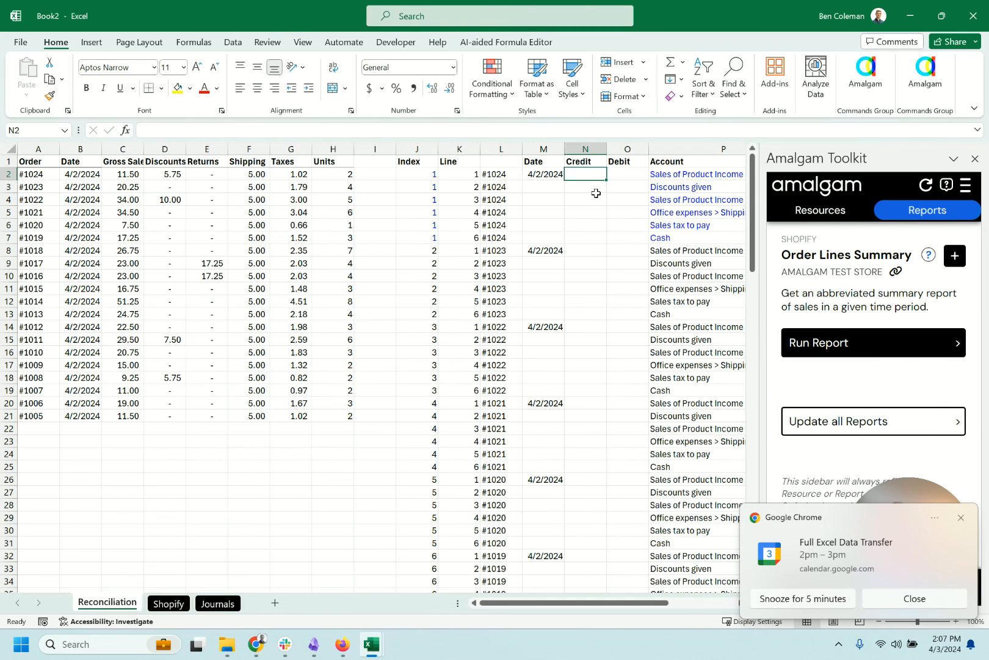
key(Down)
key(Up)
text(=)
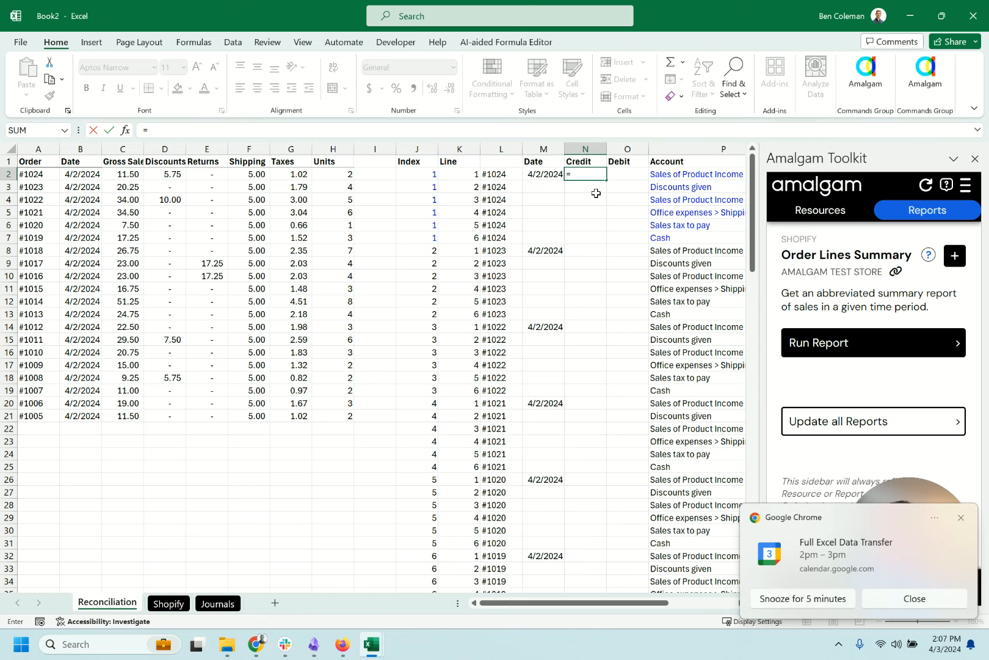
text(o)
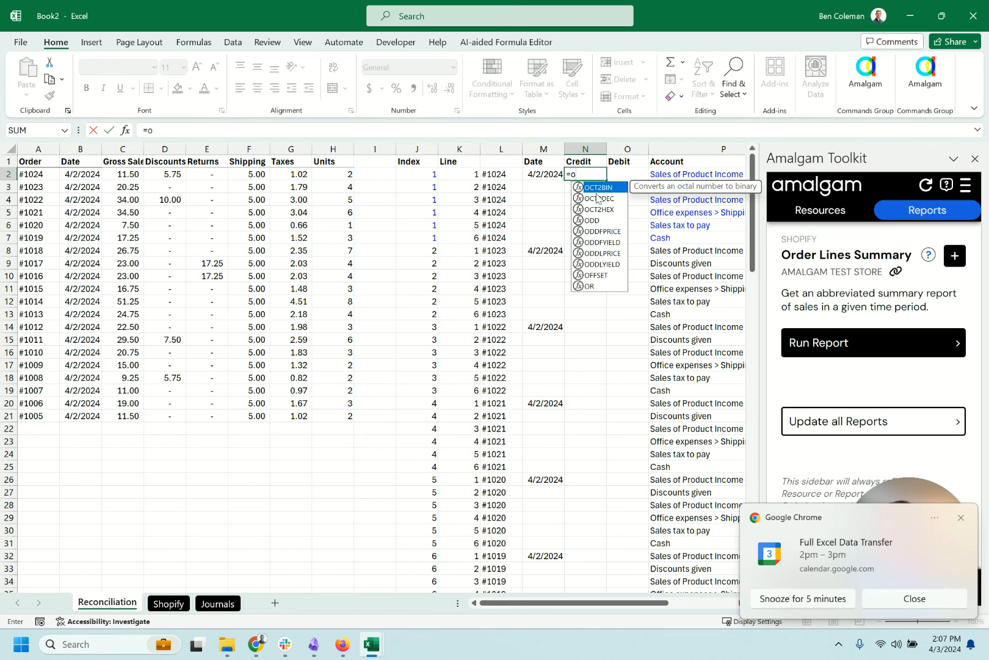
text(ffset()
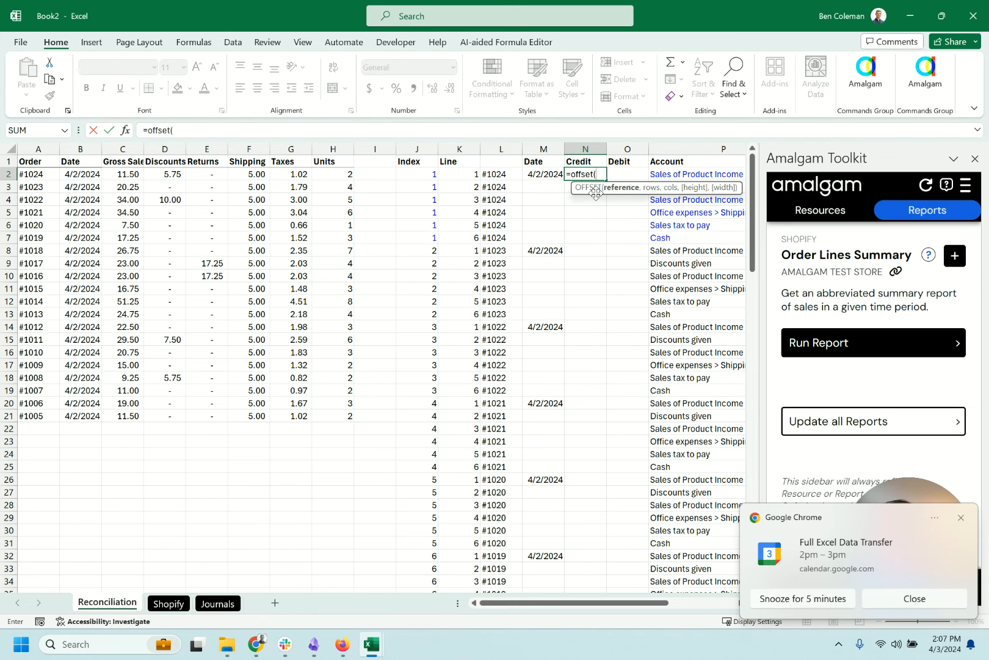
click(165, 161)
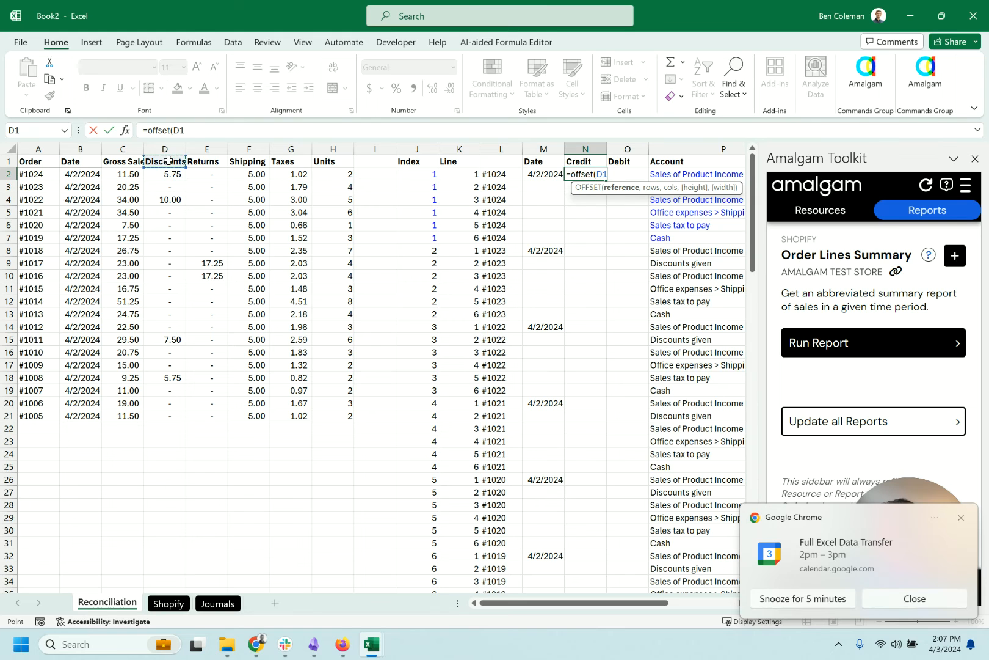
click(130, 166)
key(F4)
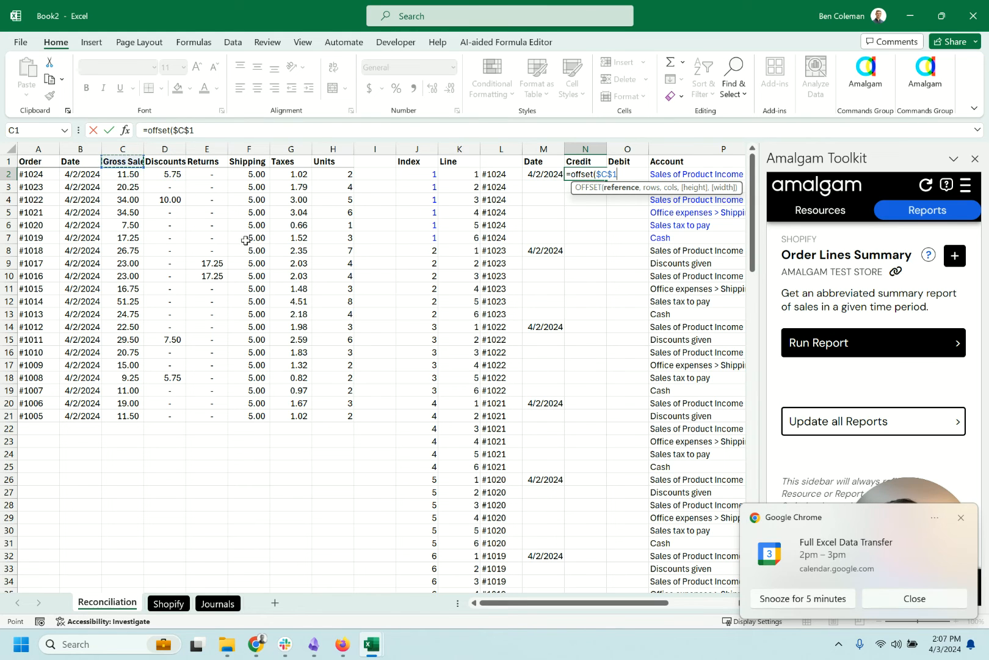
text(,)
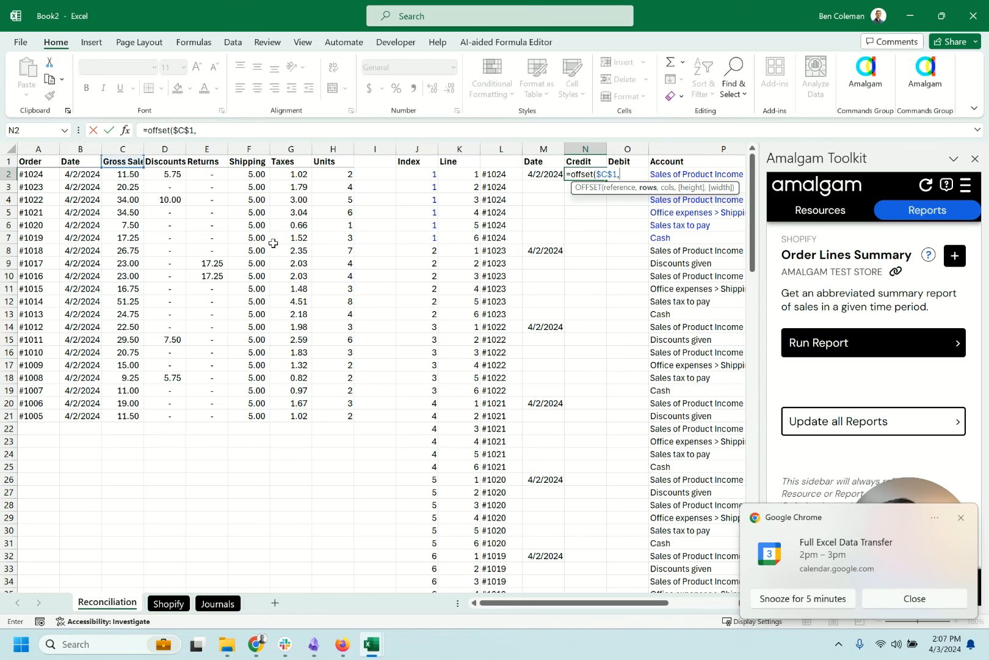
click(435, 175)
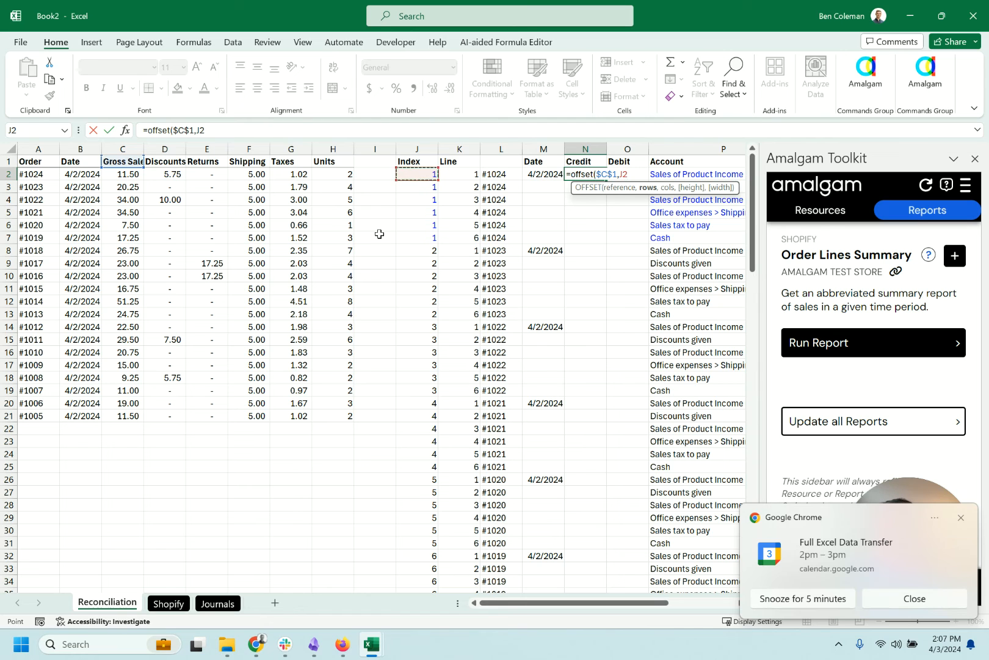
text(,)
Move the OFFSET anchor to the Date header $B$1 and use Line cell K2 as the column offset
drag(123, 167, 92, 162)
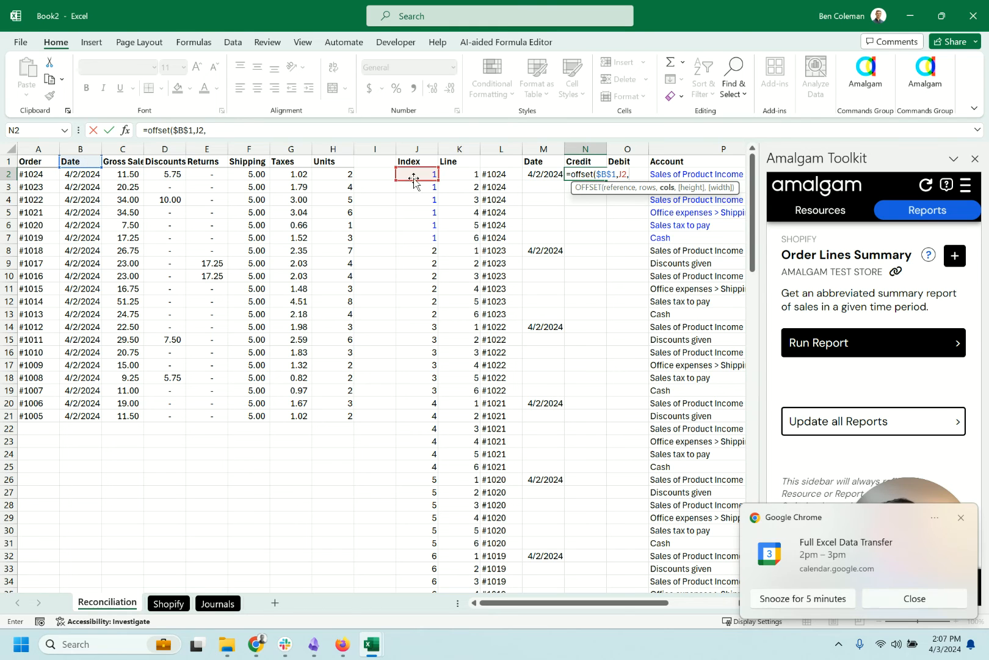
click(458, 175)
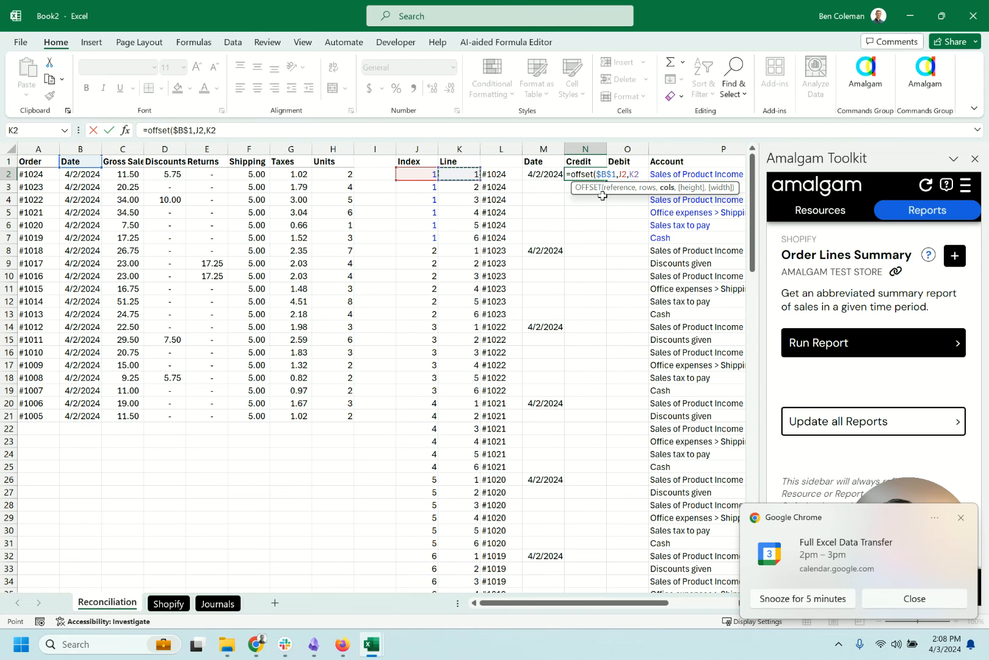
text())
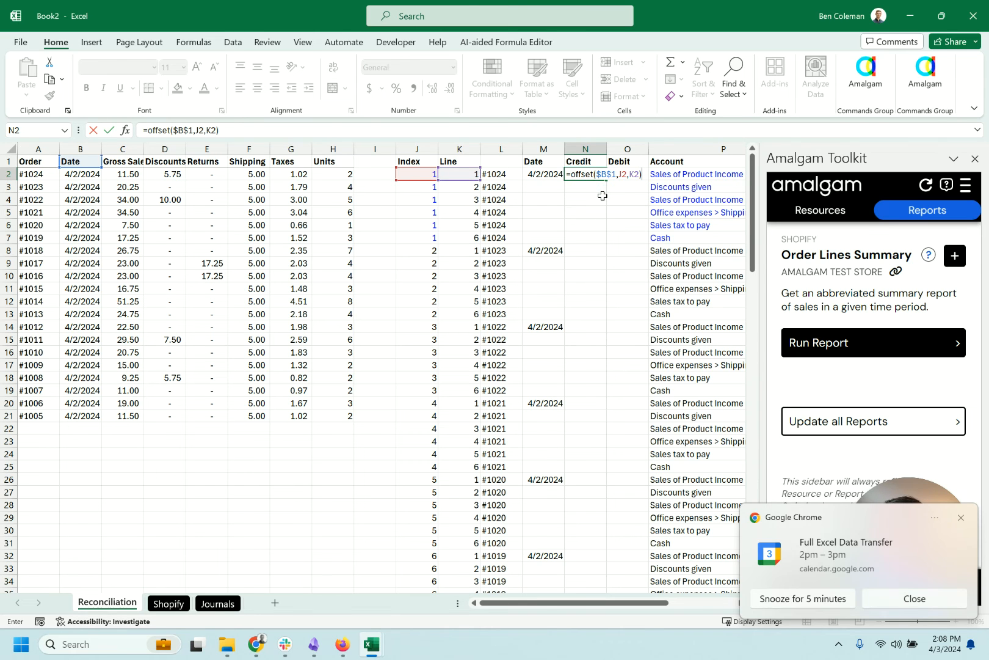
Lock the columns of the Index and Line references in the N2 formula as $J2 and $K2
click(624, 177)
key(F4)
key(F4)
key(F4)
click(639, 174)
key(F4)
key(F4)
key(F4)
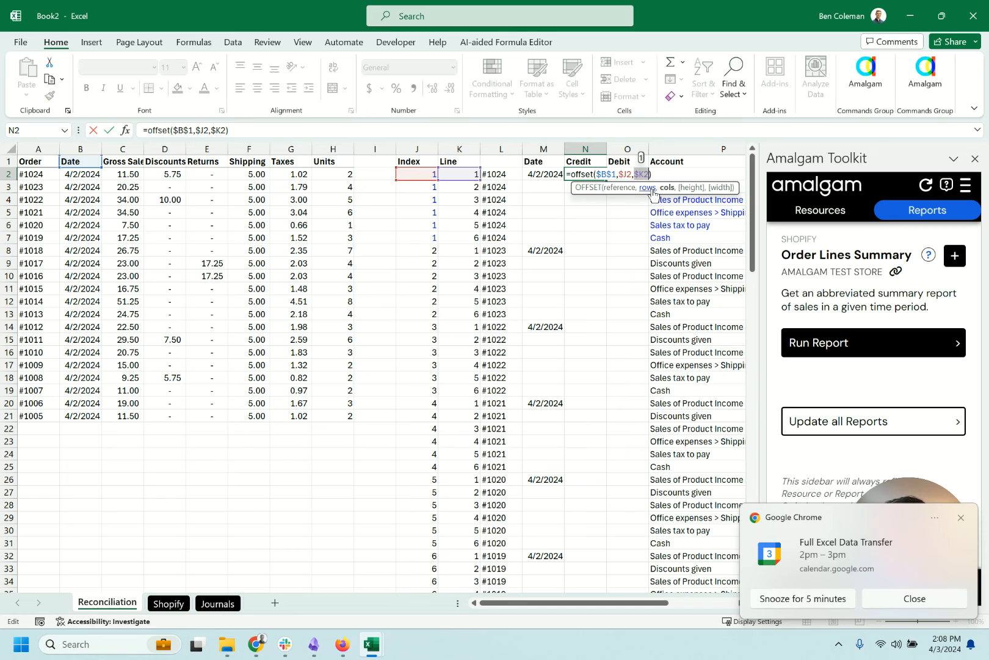
key(Return)
Copy the N2 formula to Debit cells O3 and O4 and Credit cells N5 and N6, and check against the Journals sheet's layout
key(Up)
key(ctrl+c)
key(Down)
key(Right)
key(ctrl+v)
key(Down)
key(ctrl+v)
key(Down)
key(Left)
key(ctrl+v)
key(Down)
key(ctrl+v)
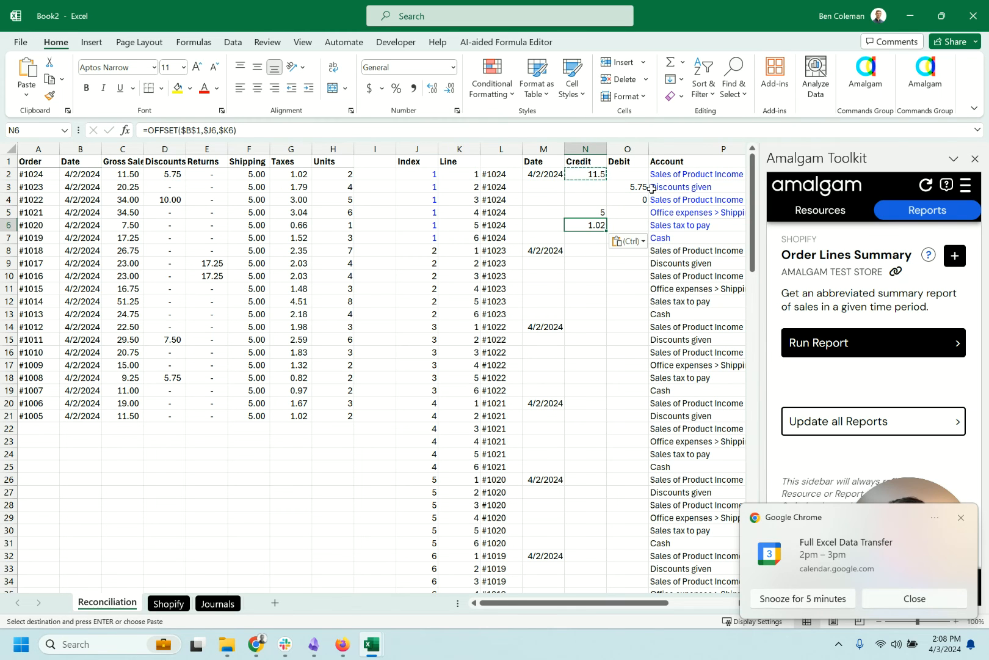
key(ctrl+Page_Down)
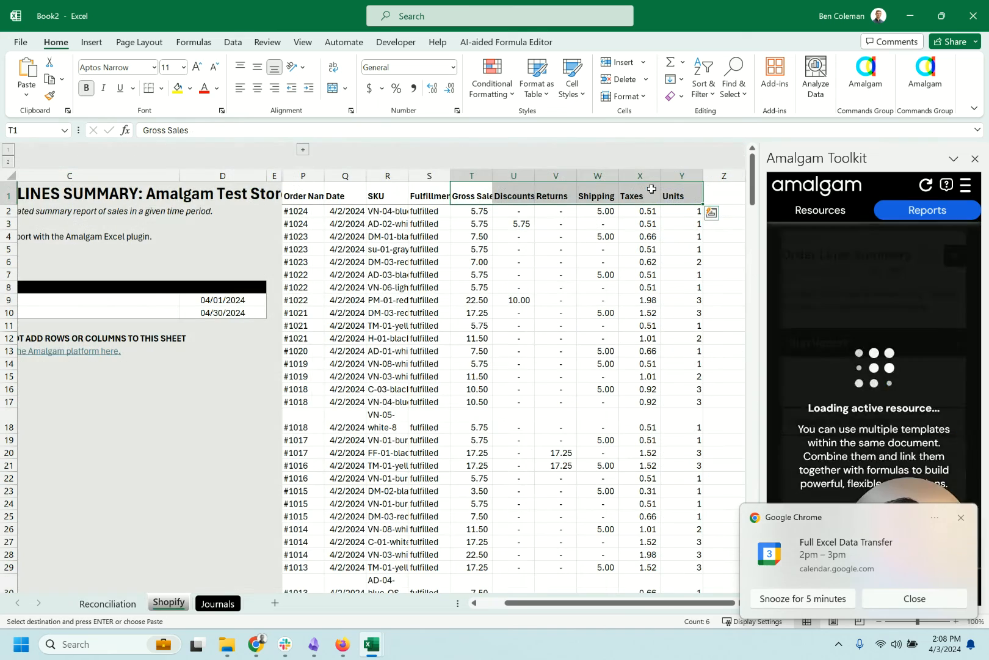
key(ctrl+Page_Down)
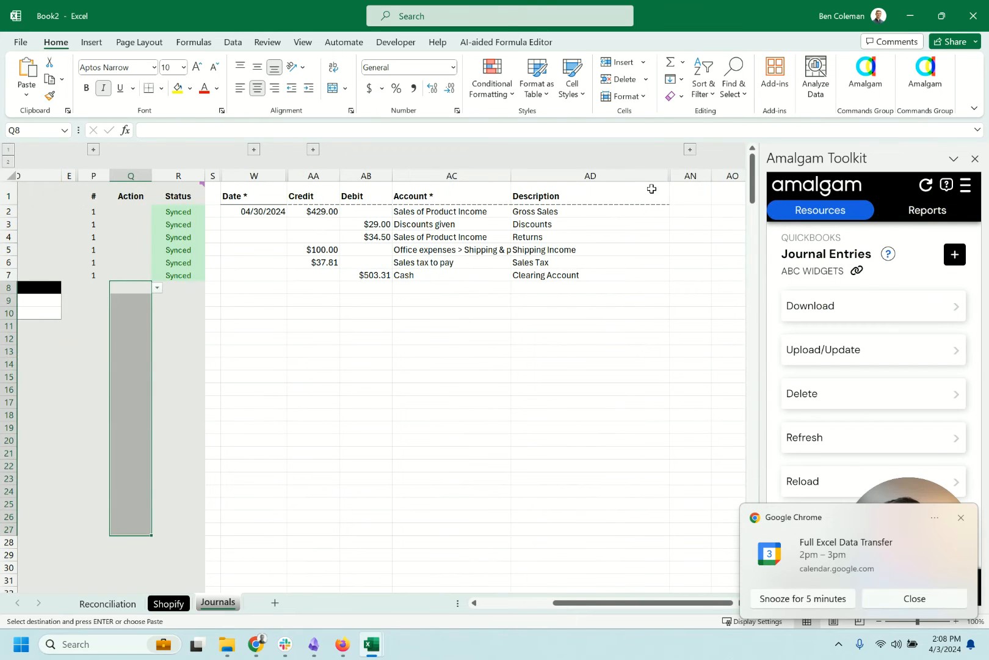
key(ctrl+Page_Up)
key(ctrl+Page_Up)
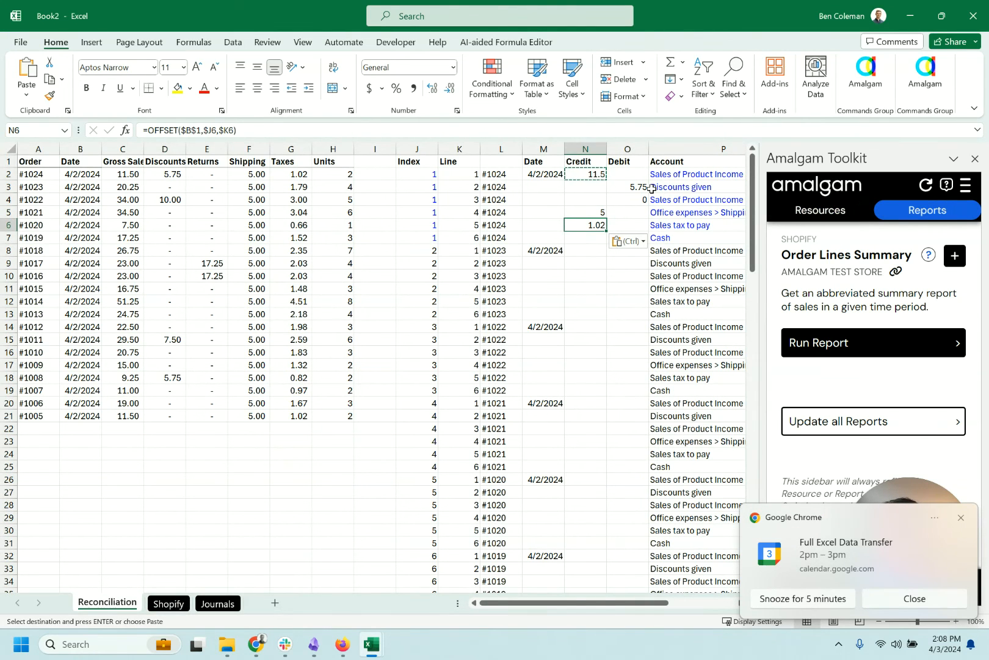
Format the credit and debit amounts in N2:O6 with two decimals and a dash for zero
drag(596, 179, 624, 223)
key(ctrl+shift+1)
key(ctrl+shift+1)
key(ctrl+shift+1)
key(ctrl+shift+1)
key(ctrl+shift+1)
click(626, 239)
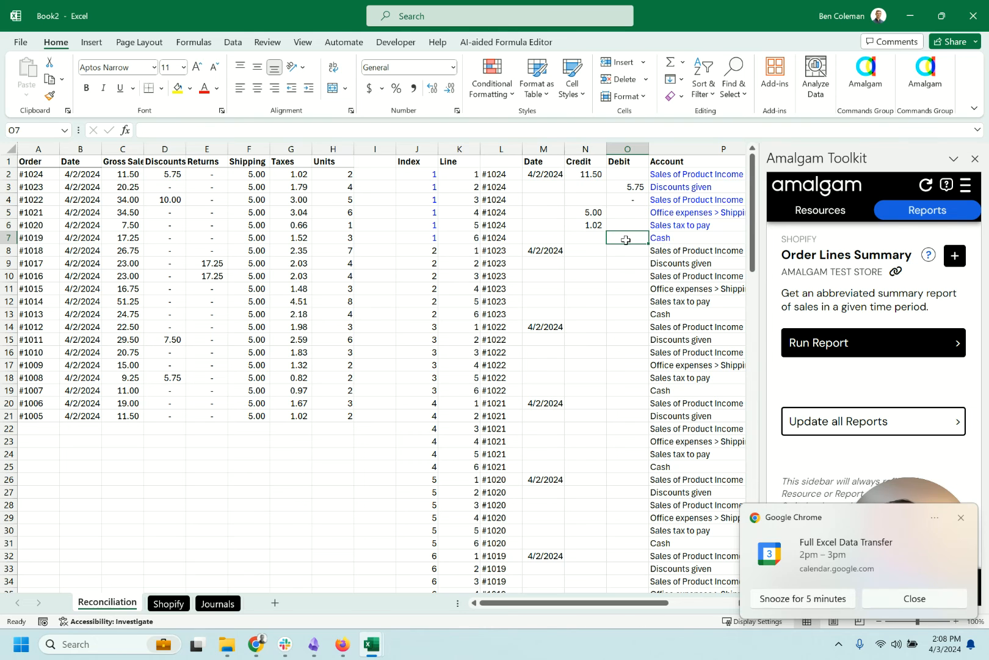
Calculate the Cash debit in O7 as credits minus other debits with the formula =N2+N5+N6-O3-O4
text(=)
click(592, 175)
text(+)
click(597, 210)
text(+)
click(593, 225)
text(+)
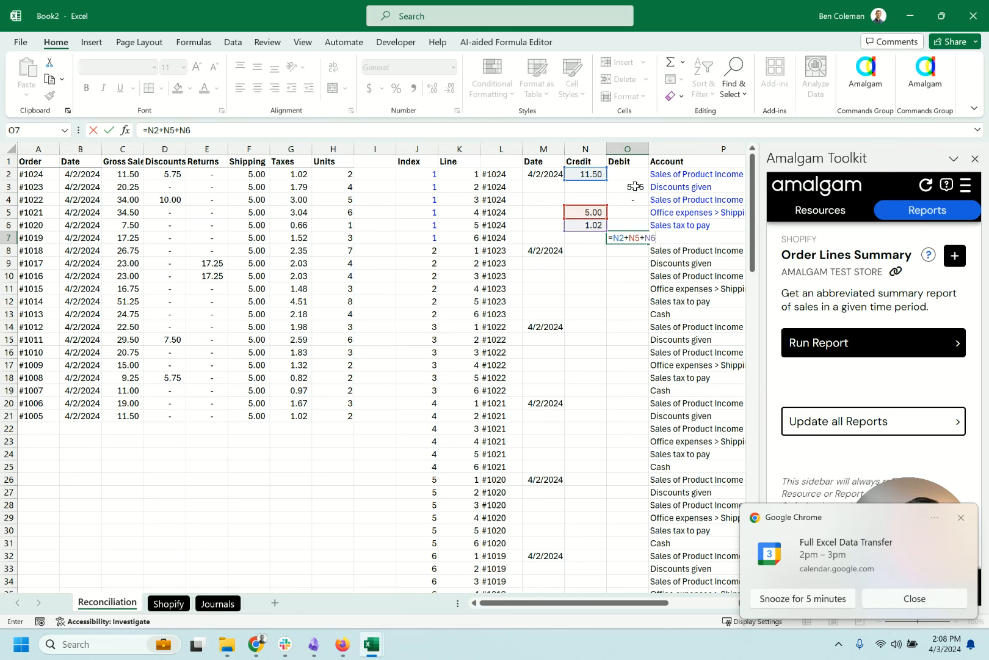
click(635, 184)
text(-)
click(634, 199)
key(Return)
Copy the first order's credit and debit block N2:O7 to the next two orders, starting at N8 and N14
key(Up)
key(shift+Up)
key(shift+Up)
key(shift+Up)
key(shift+Up)
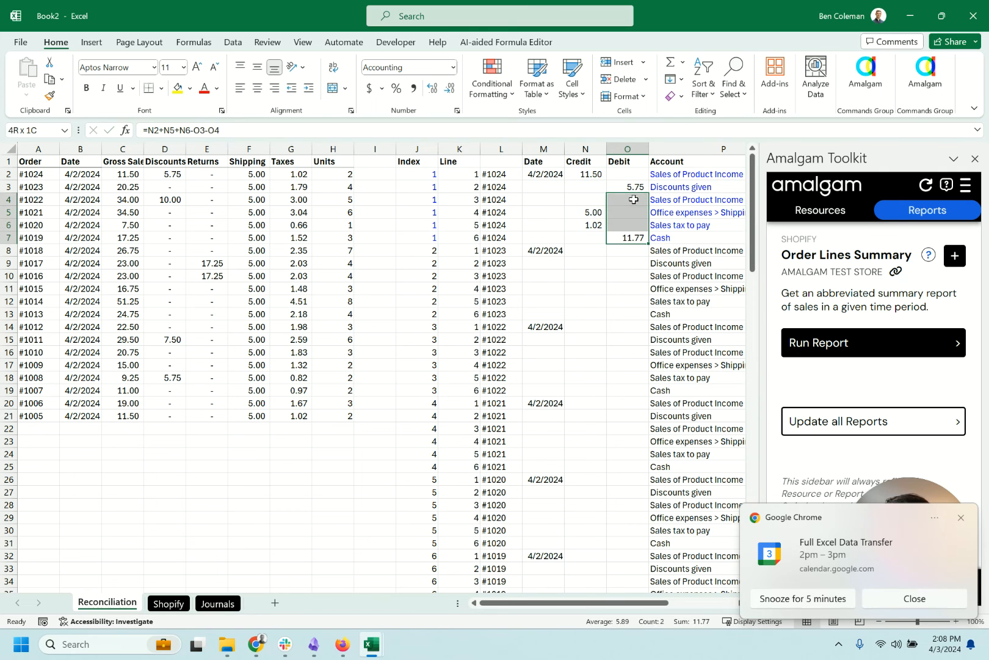
key(shift+Left)
key(shift+Up)
key(ctrl+c)
key(Down)
key(Left)
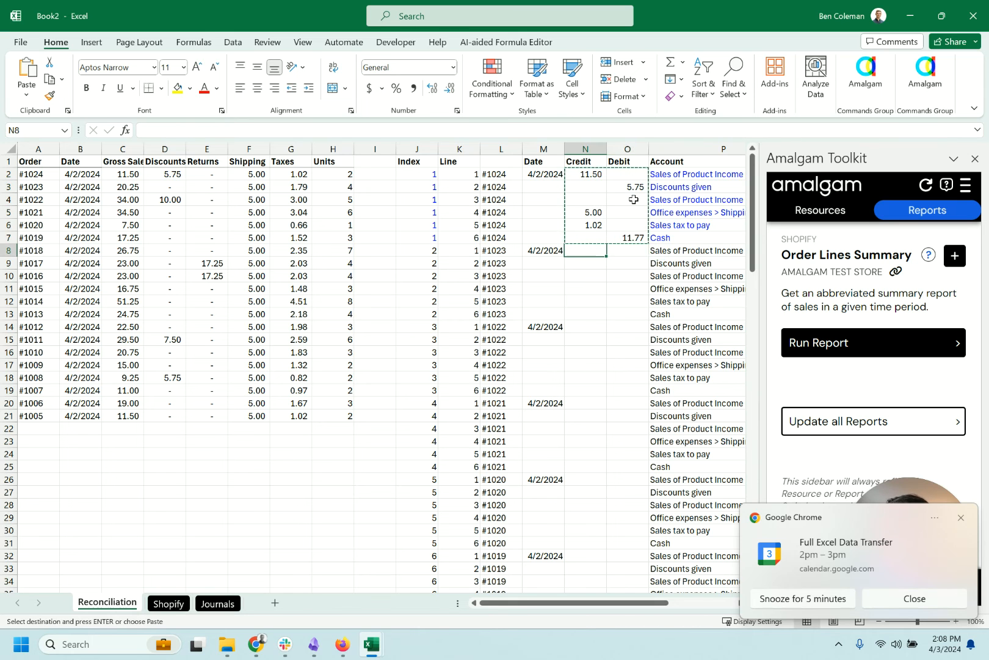
key(ctrl+v)
key(Down)
key(Down)
key(Down)
key(Down)
key(Down)
key(Down)
key(ctrl+v)
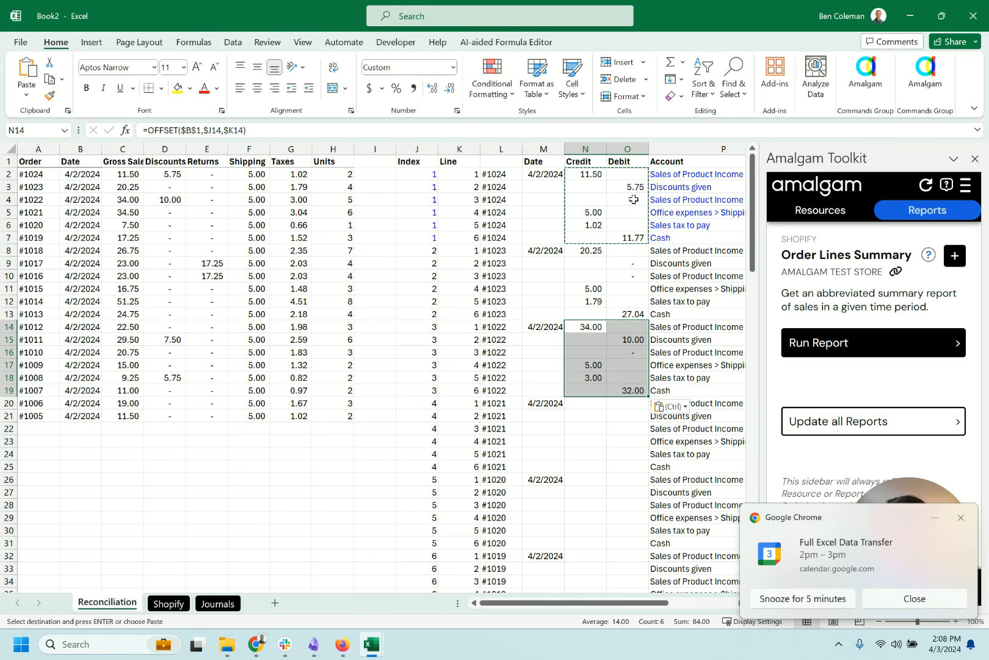
Paste the credit and debit block over N14:O121 to cover all remaining order lines
scroll(617, 282, down, 9)
scroll(615, 439, down, 20)
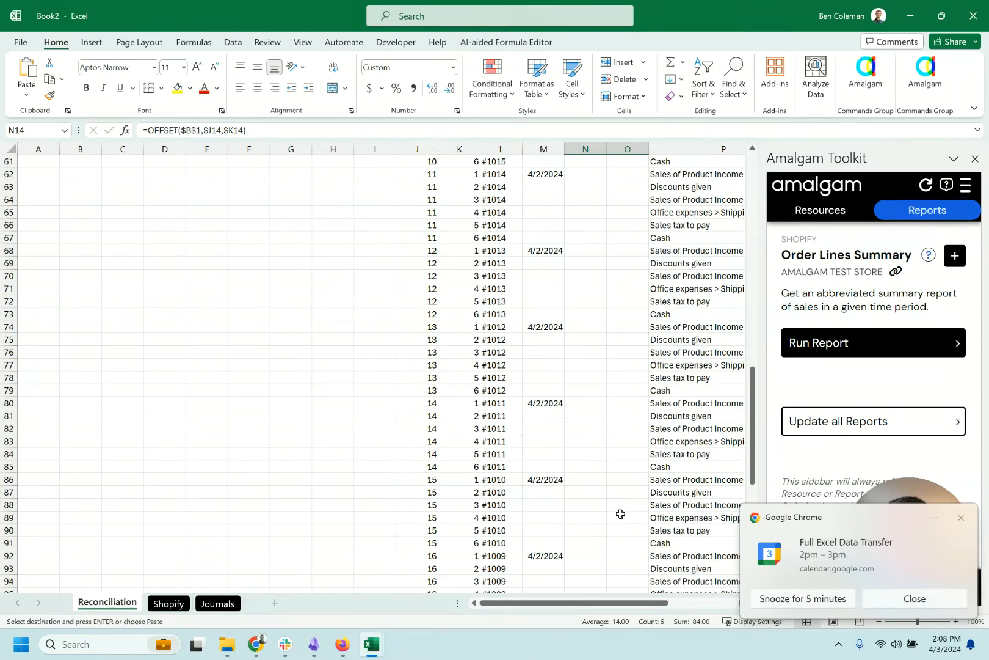
shift+click(630, 466)
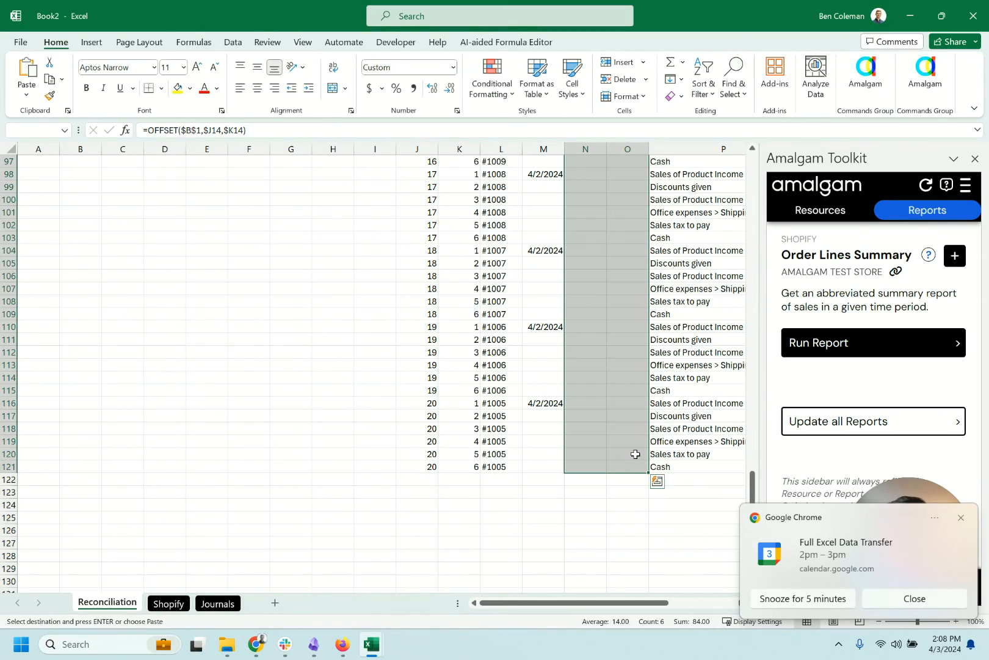
key(ctrl+v)
scroll(629, 431, down, 8)
scroll(626, 413, up, 8)
key(Escape)
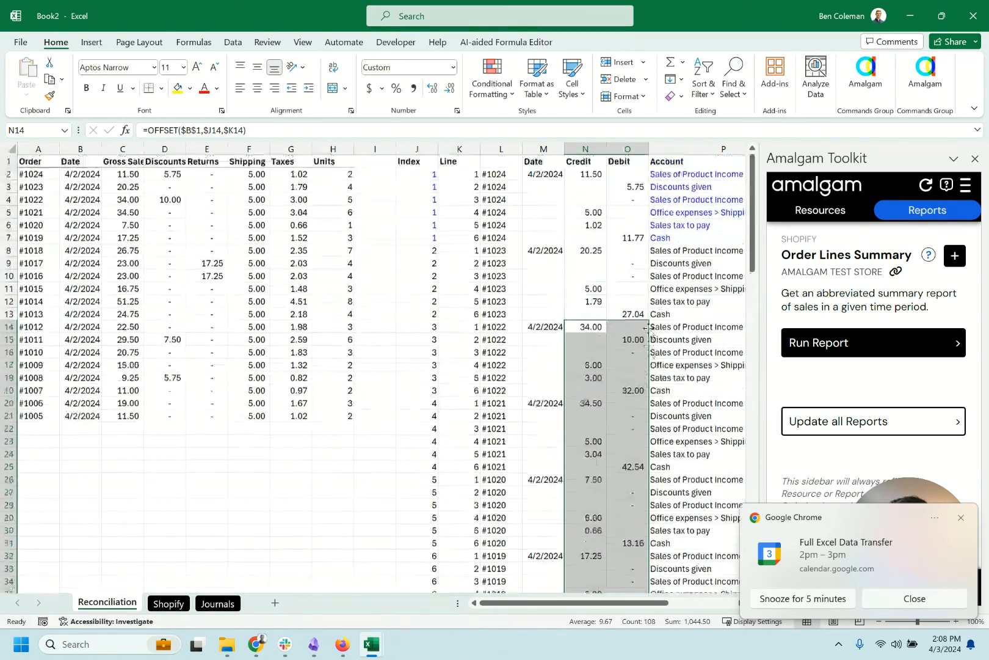
Link the first Date cell W2 on the Journals sheet to Reconciliation!M2
click(689, 301)
drag(572, 603, 646, 606)
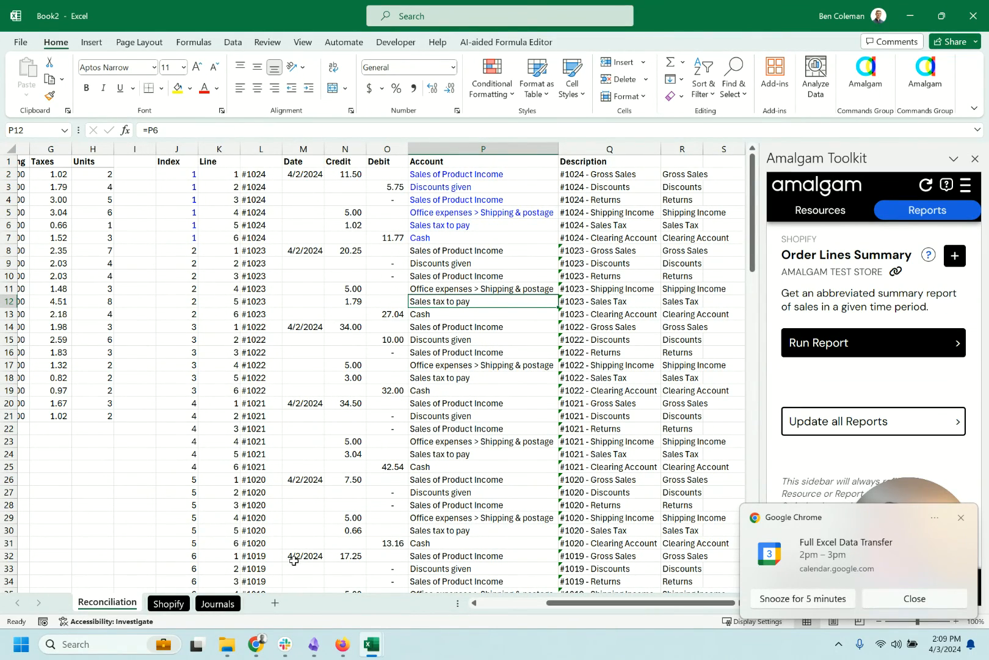
click(217, 603)
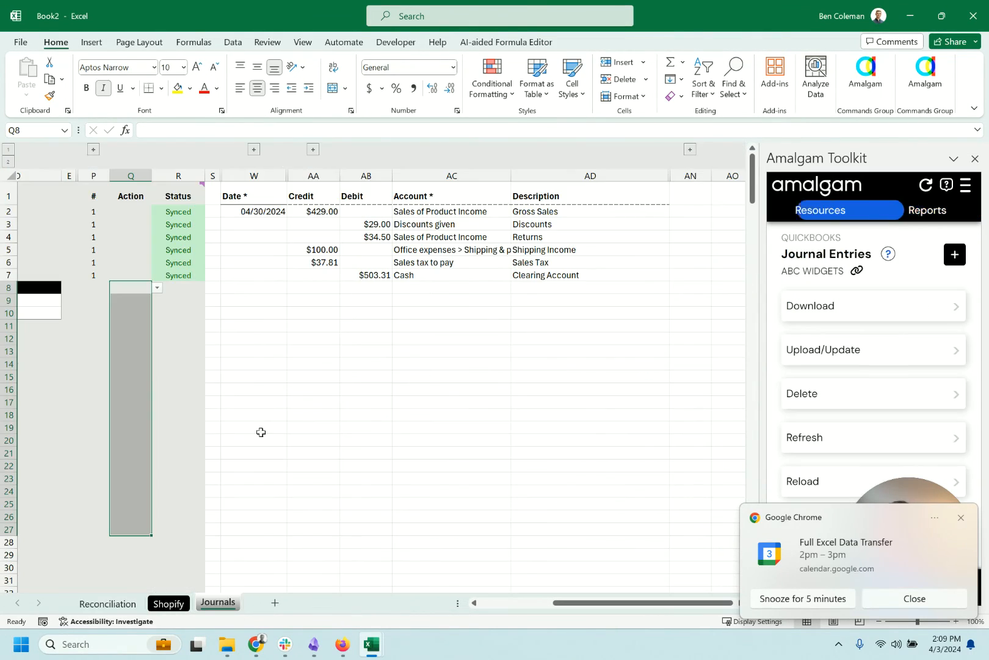
click(284, 212)
text(=)
key(ctrl+Page_Up)
key(ctrl+Page_Up)
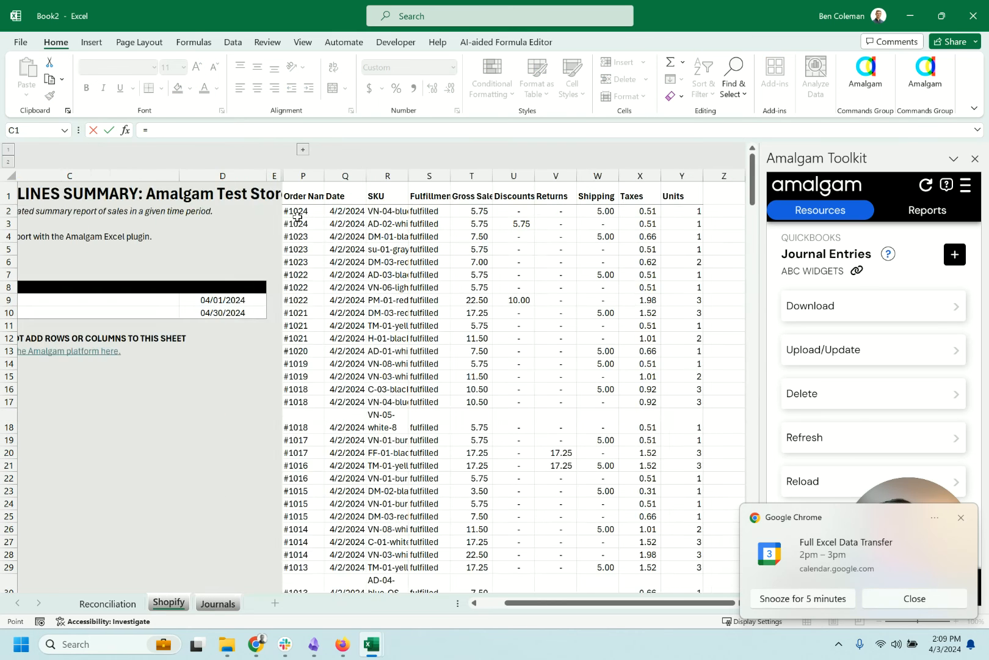
click(315, 176)
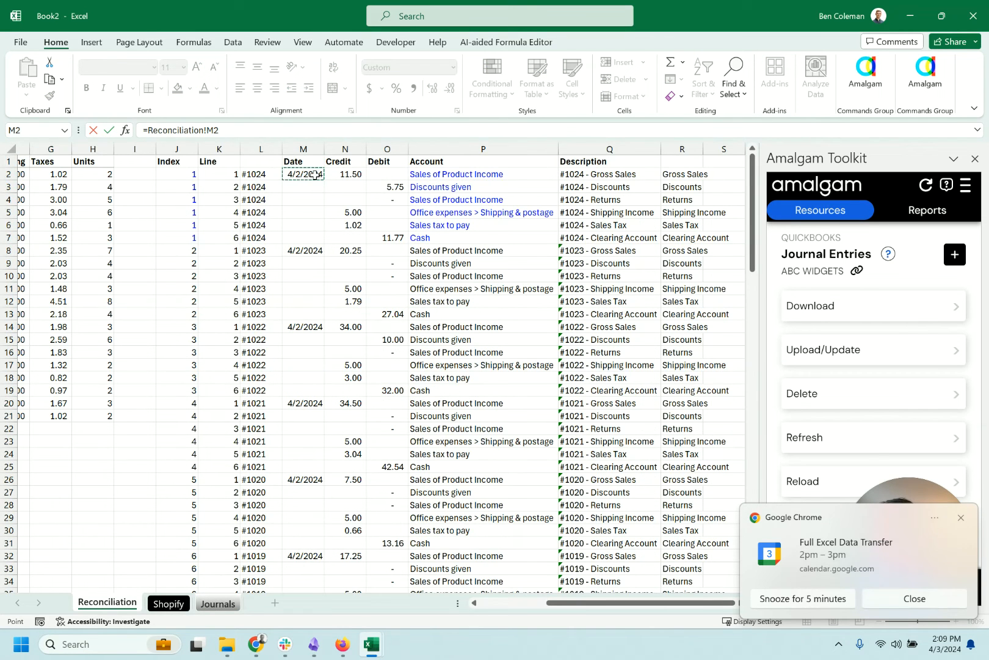
key(Return)
key(Up)
key(shift+Down)
key(shift+Down)
key(shift+Down)
key(shift+Down)
key(shift+Down)
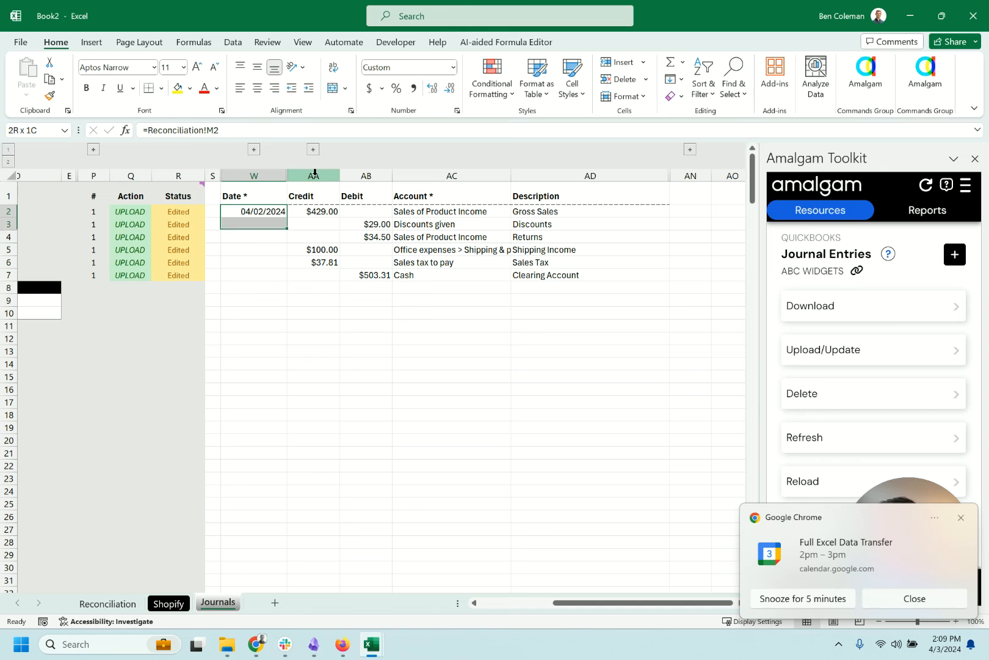
key(Right)
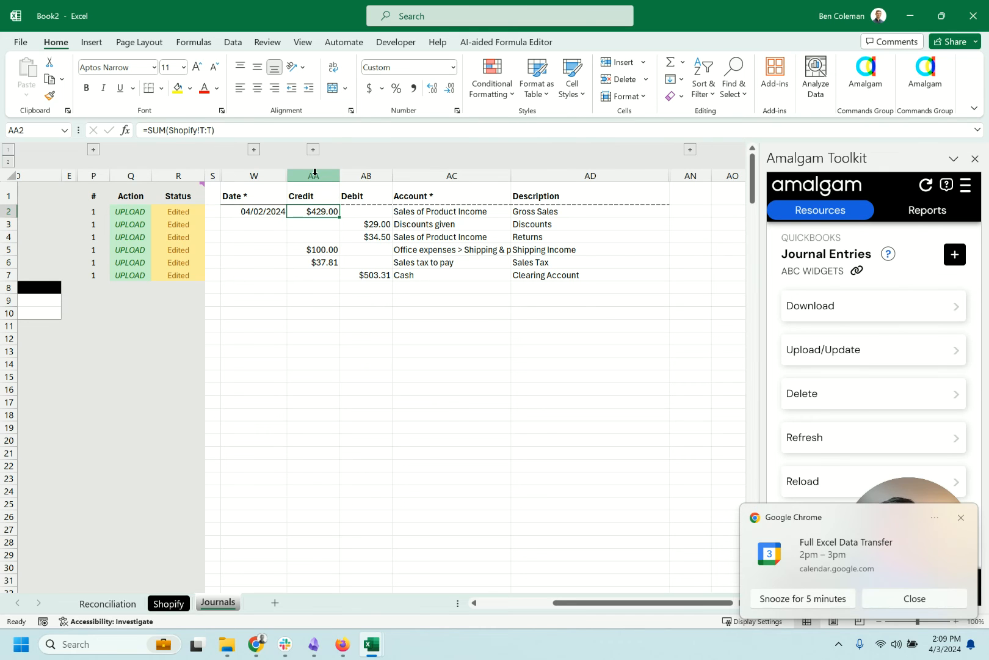
key(Left)
Copy the W2 link and paste only its formula across the Journals range W2:AD7
key(ctrl+c)
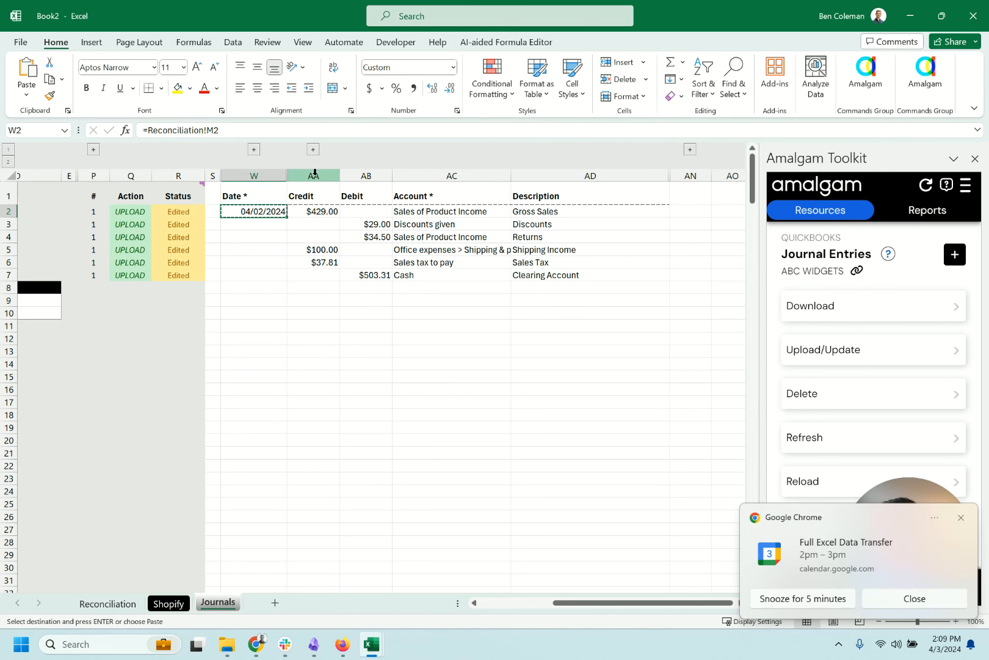
key(shift+Right)
key(shift+Right)
key(shift+Right)
key(shift+Right)
key(shift+Right)
key(shift+Left)
key(shift+Down)
key(shift+Down)
key(shift+Down)
key(shift+Down)
key(shift+Down)
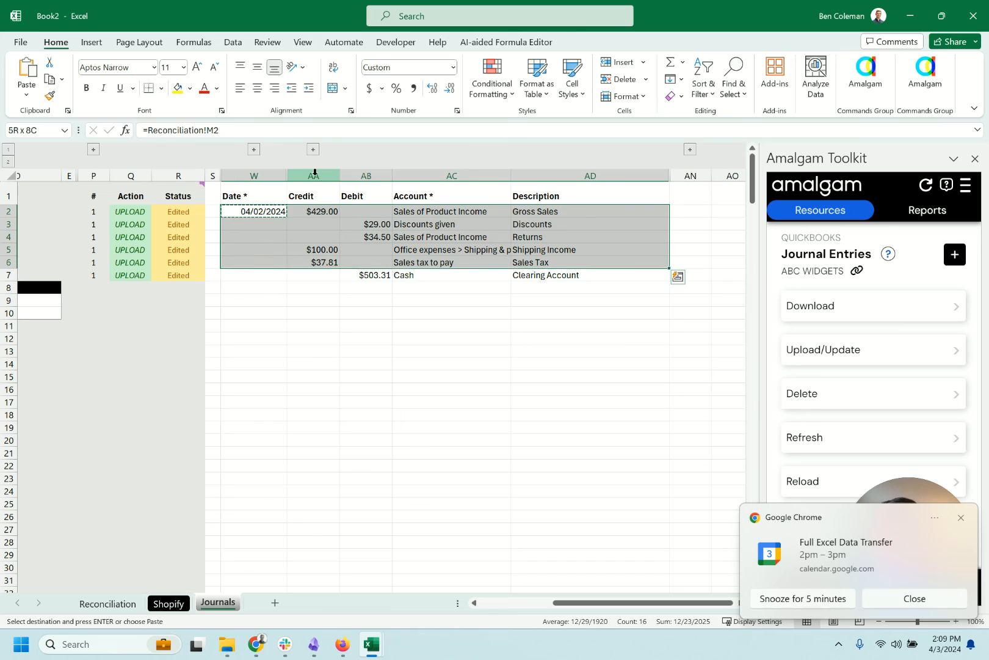
key(ctrl+alt+v)
key(Return)
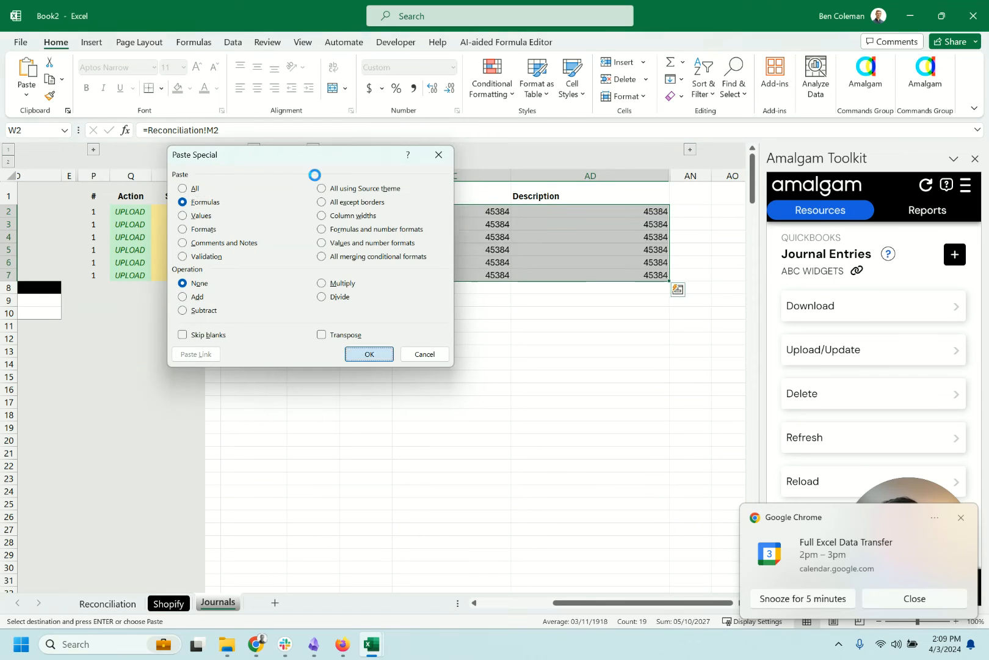
Reload the Journal Entries template in Amalgam to discard the misaligned links on the Journals sheet, and dismiss the calendar notification
key(Right)
key(F2)
key(Escape)
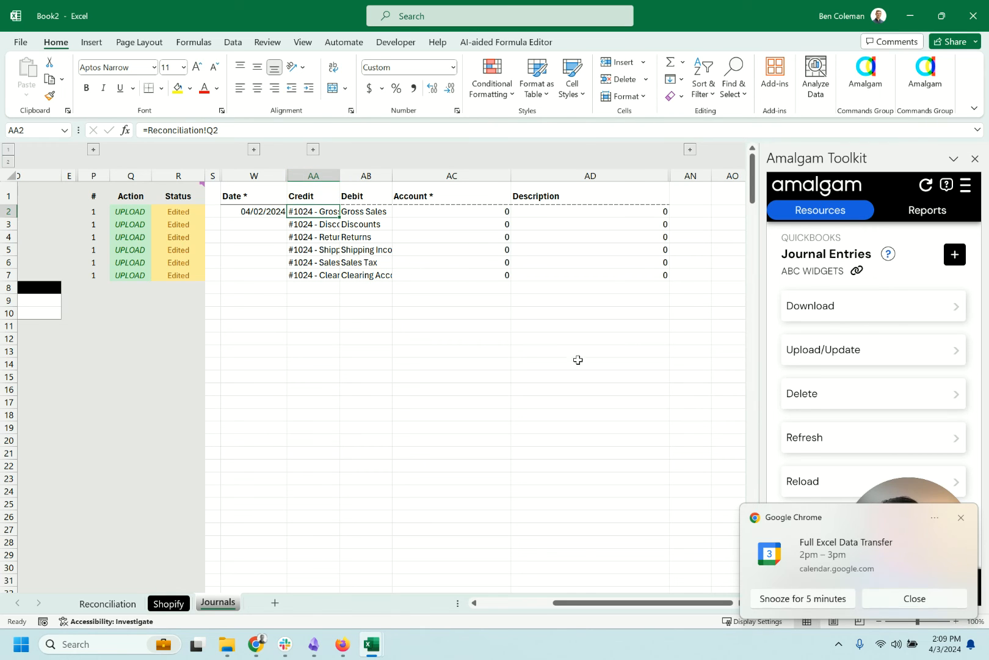
scroll(854, 449, down, 3)
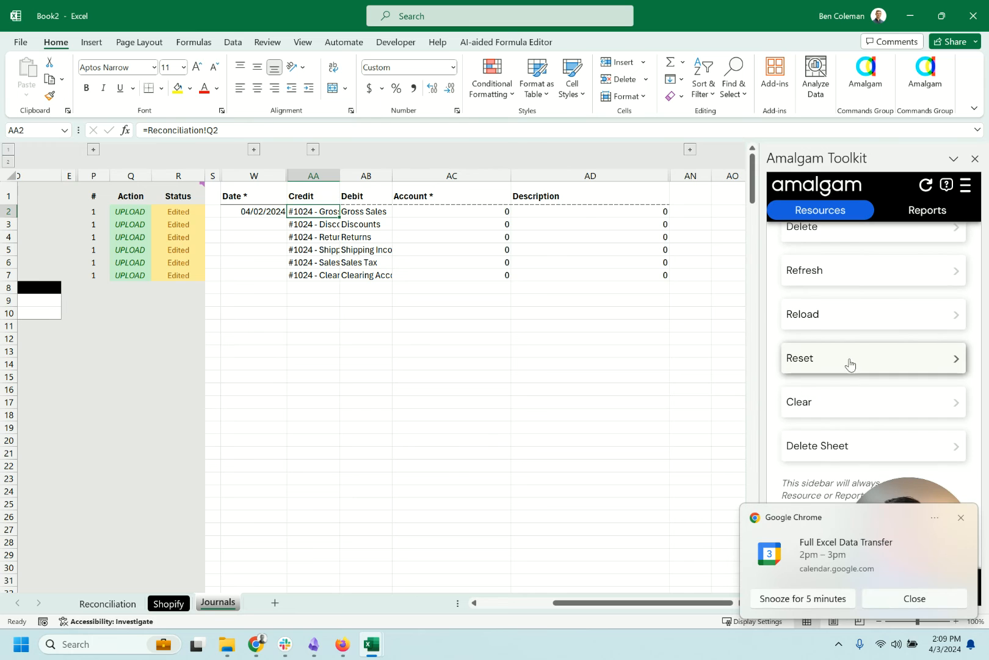
click(863, 325)
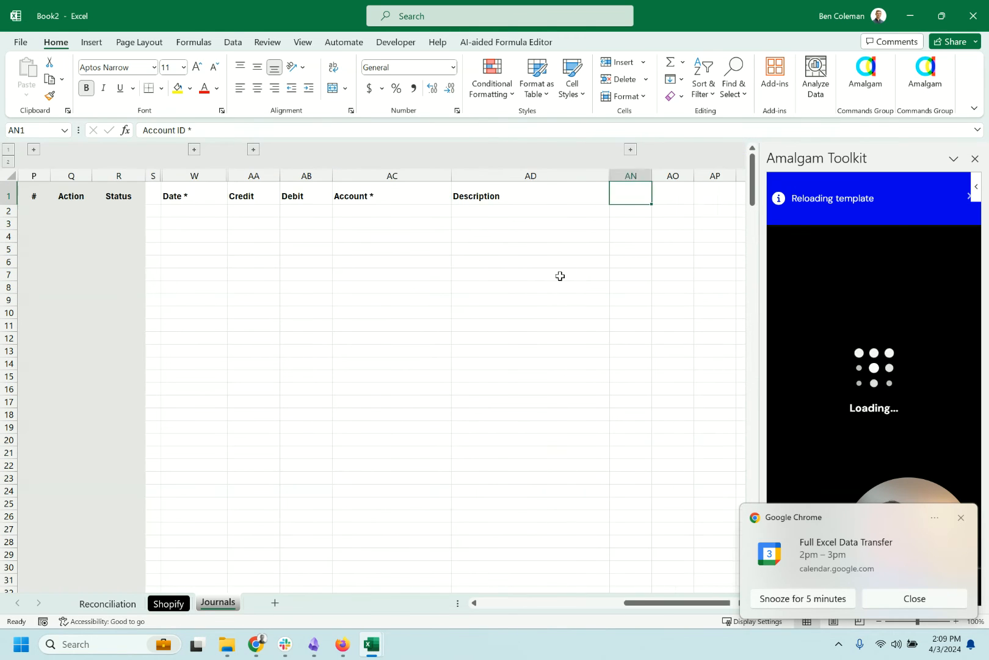
click(521, 211)
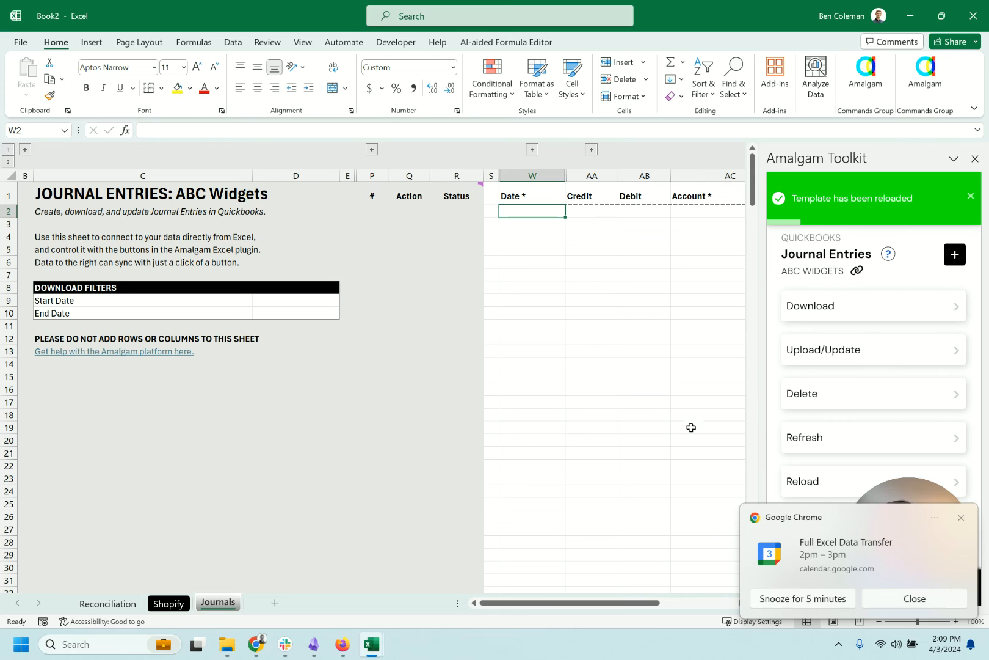
click(962, 519)
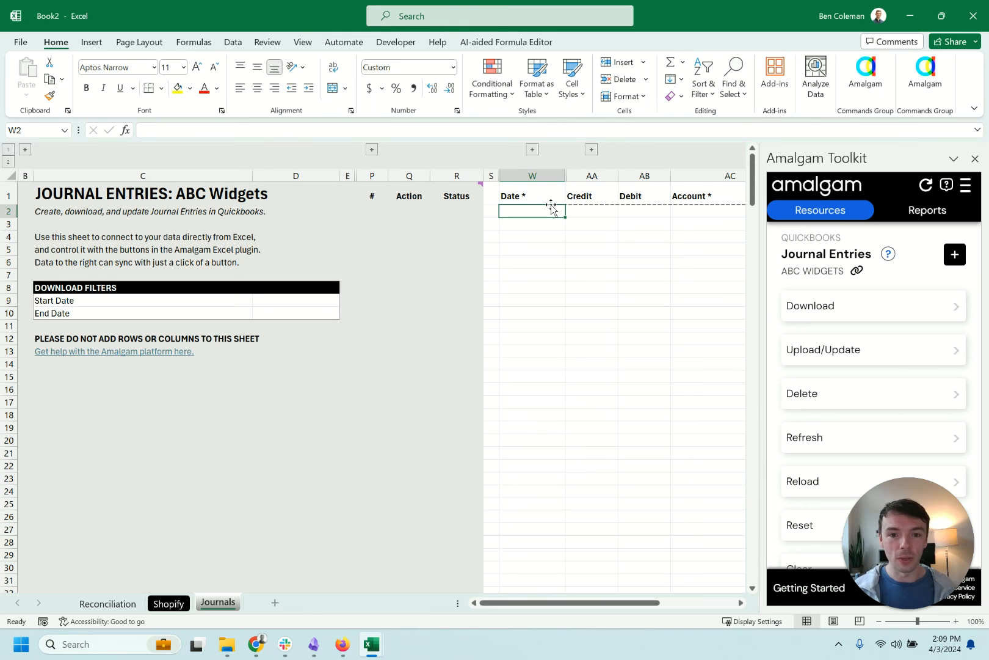
Link the first Date cell W2 on the Journals sheet to Reconciliation!M2
text(=)
key(ctrl+Page_Up)
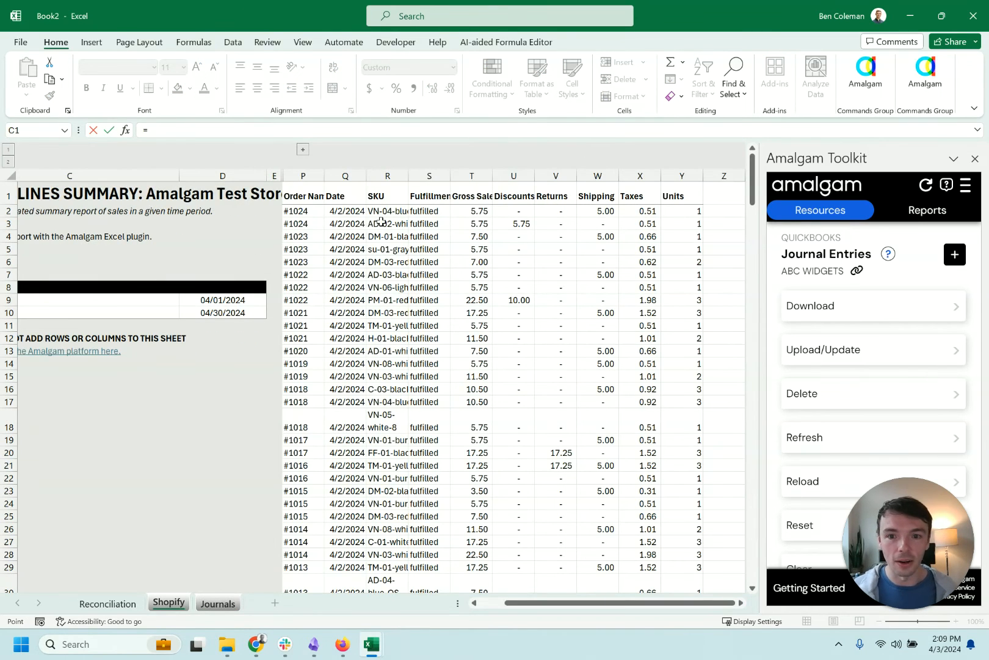
key(ctrl+Page_Up)
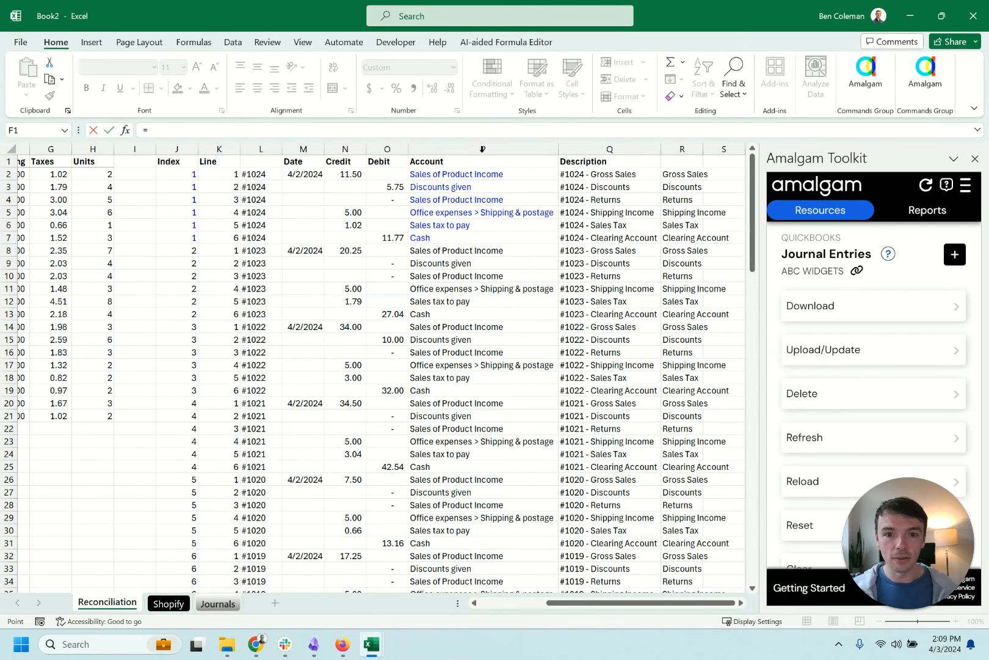
click(322, 174)
key(Return)
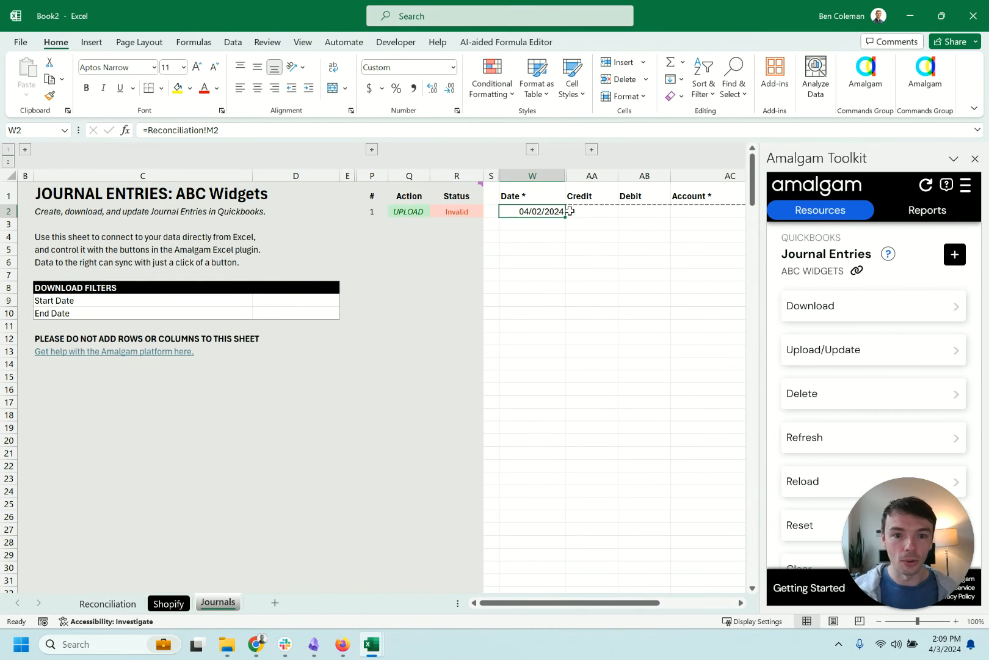
Expand the grouped columns between Date and Credit to examine them, and collapse them again
click(591, 149)
scroll(596, 156, right, 4)
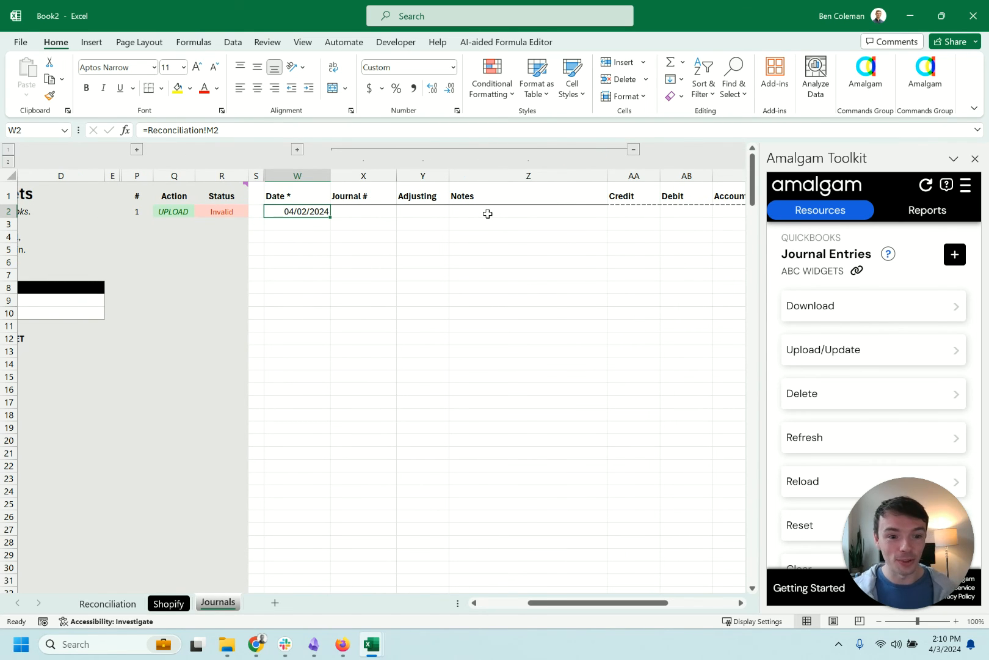
click(633, 150)
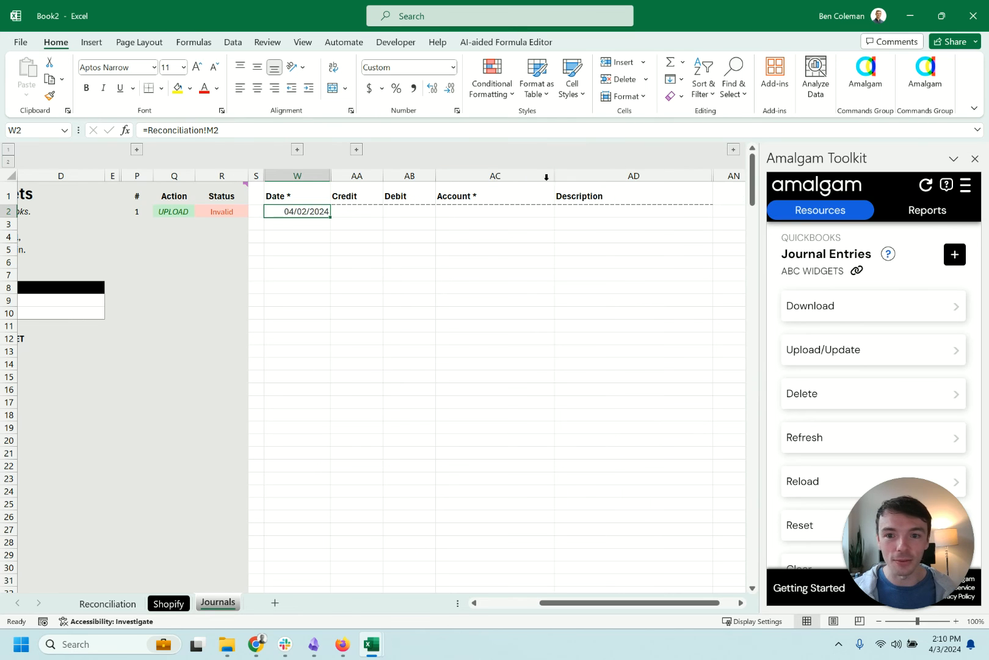
Link the first Credit cell AA2 to Reconciliation!N2 and fill the link across to Debit cell AB2
click(360, 212)
text(=)
key(ctrl+Page_Up)
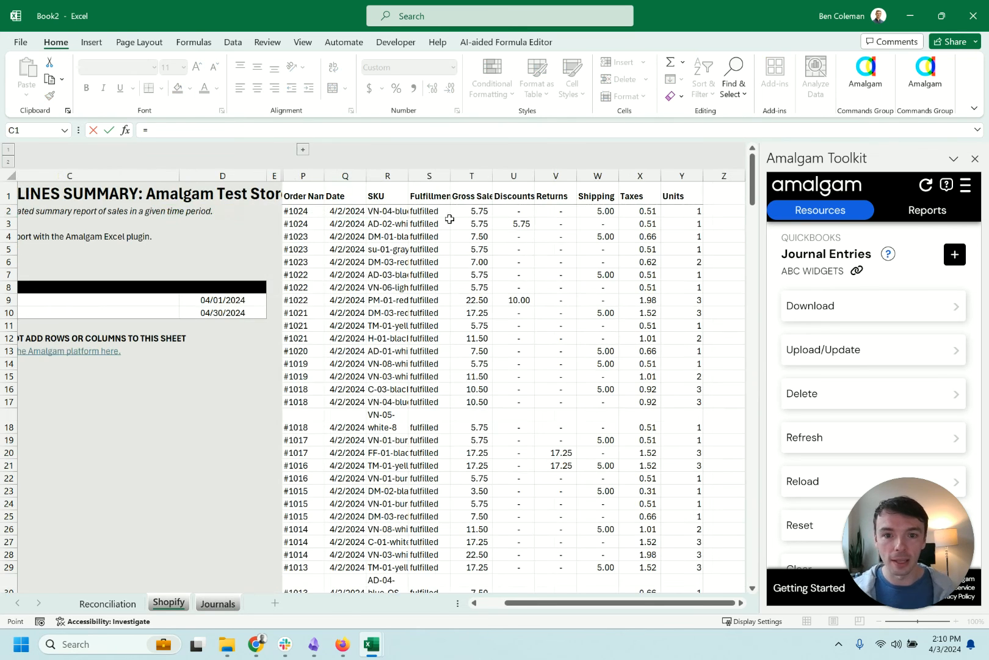
key(ctrl+Page_Up)
click(357, 174)
key(Return)
key(Up)
key(shift+Right)
key(ctrl+r)
Fill the Credit and Debit links down through row 7 and format them as two-decimal numbers without a currency symbol
key(shift+Down)
key(shift+Down)
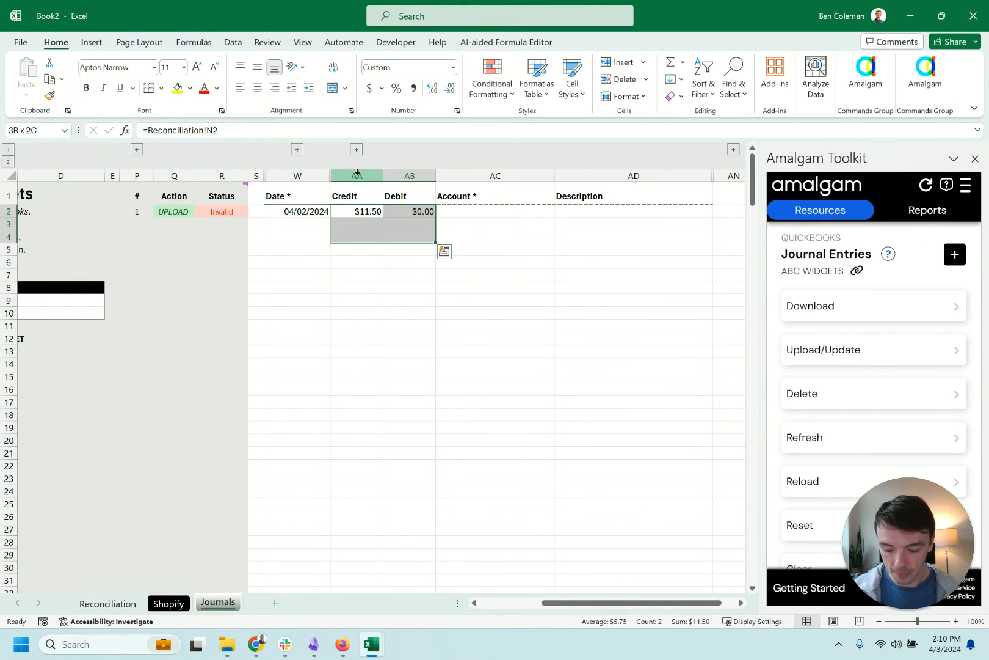
key(ctrl+d)
key(shift+Down)
key(shift+Down)
key(ctrl+d)
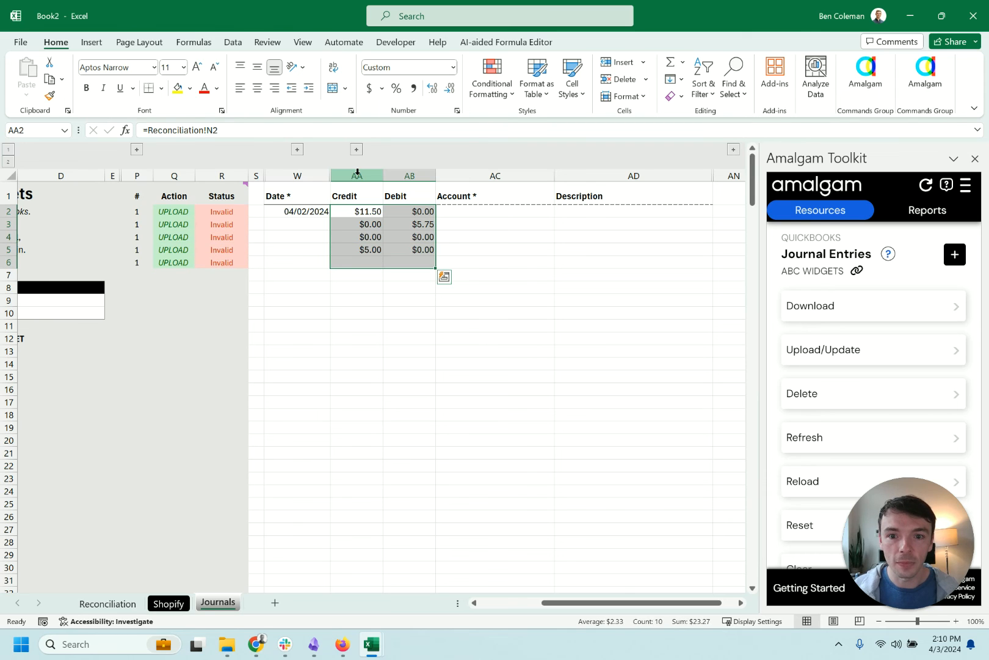
key(ctrl+shift+1)
key(ctrl+shift+1)
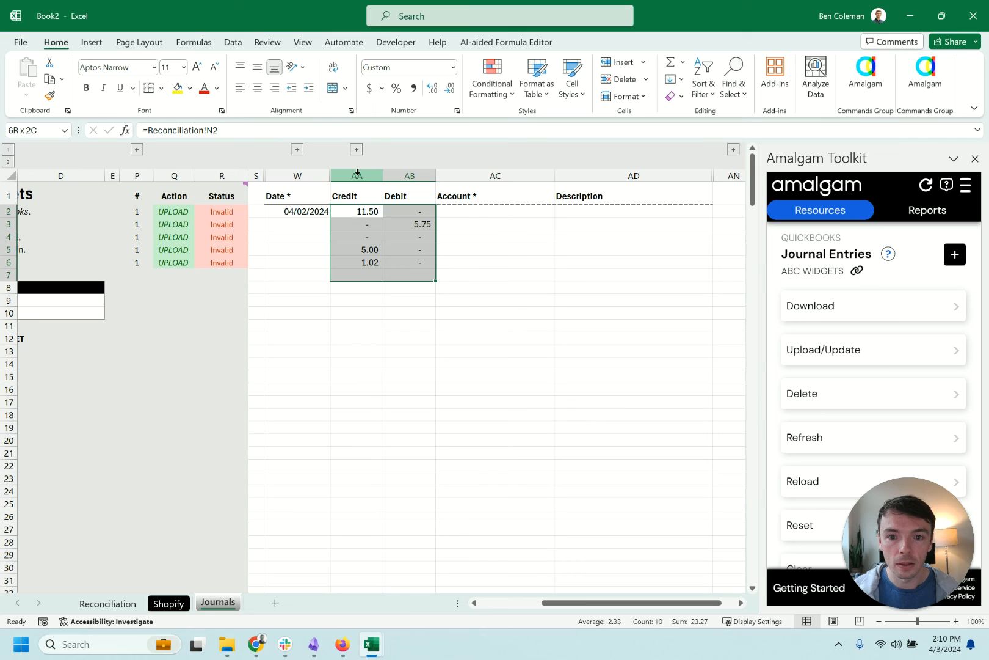
Link the first Account cell AC2 to Reconciliation!P2 and fill the link down through AC7
key(Right)
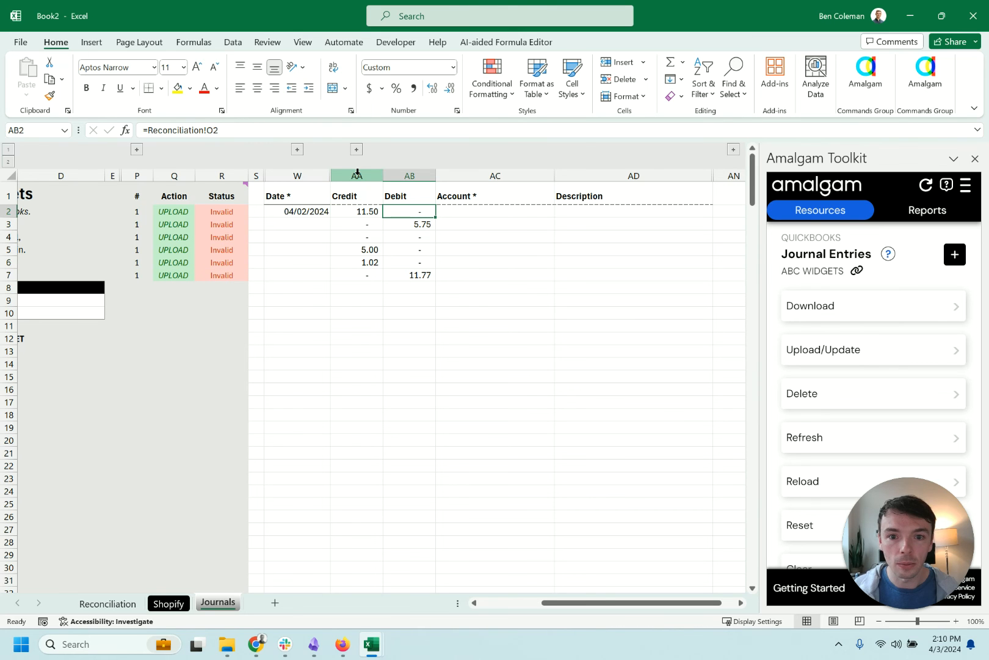
key(Right)
text(=)
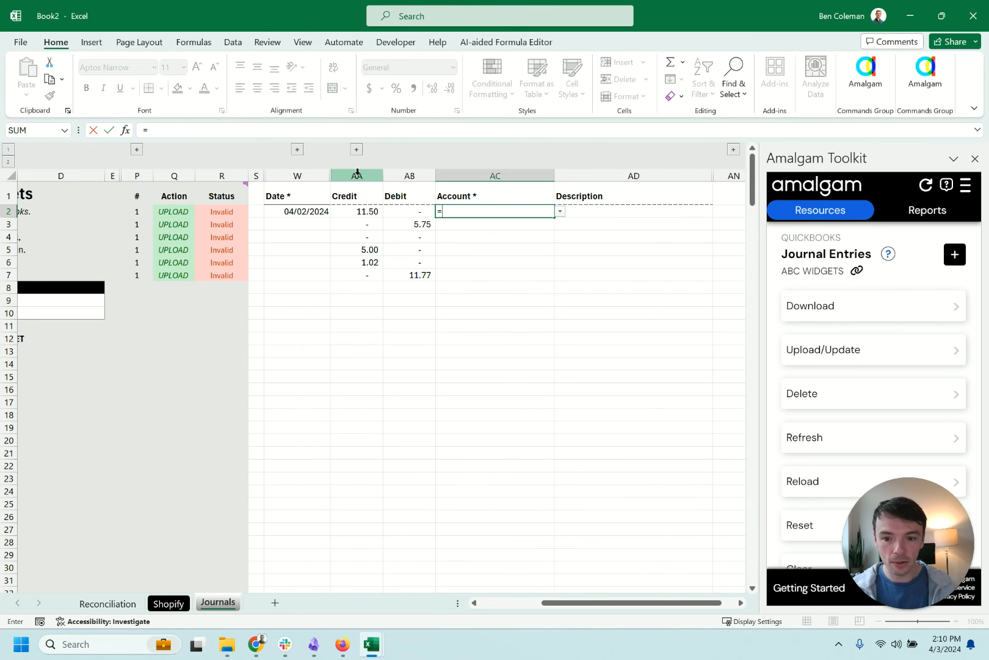
key(ctrl+Page_Up)
key(ctrl+Page_Up)
click(441, 174)
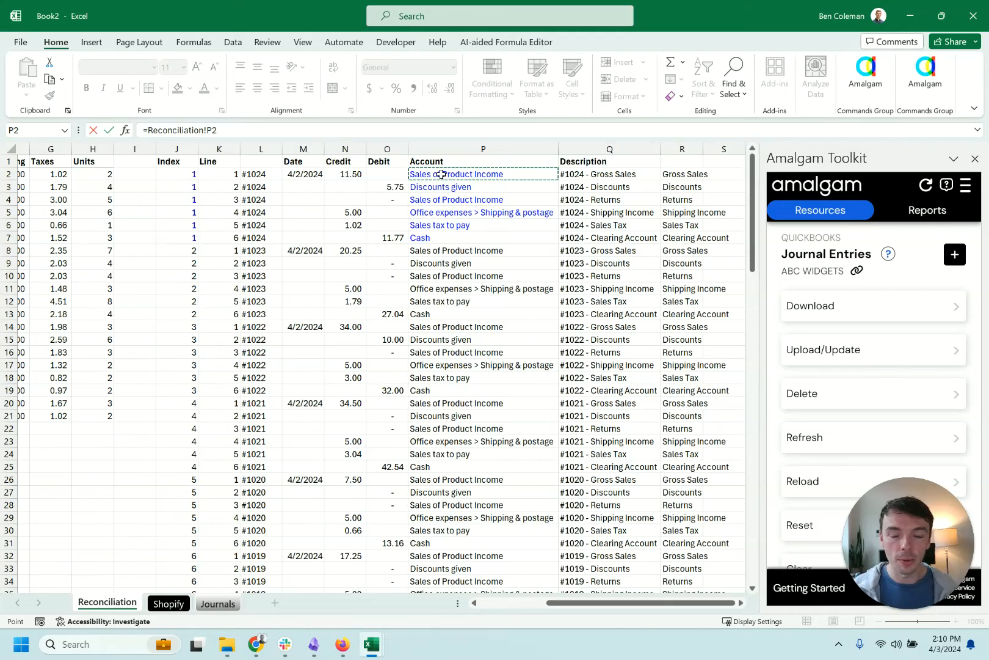
key(Return)
key(shift+Down)
key(shift+Down)
key(shift+Down)
key(shift+Down)
key(shift+Down)
key(ctrl+d)
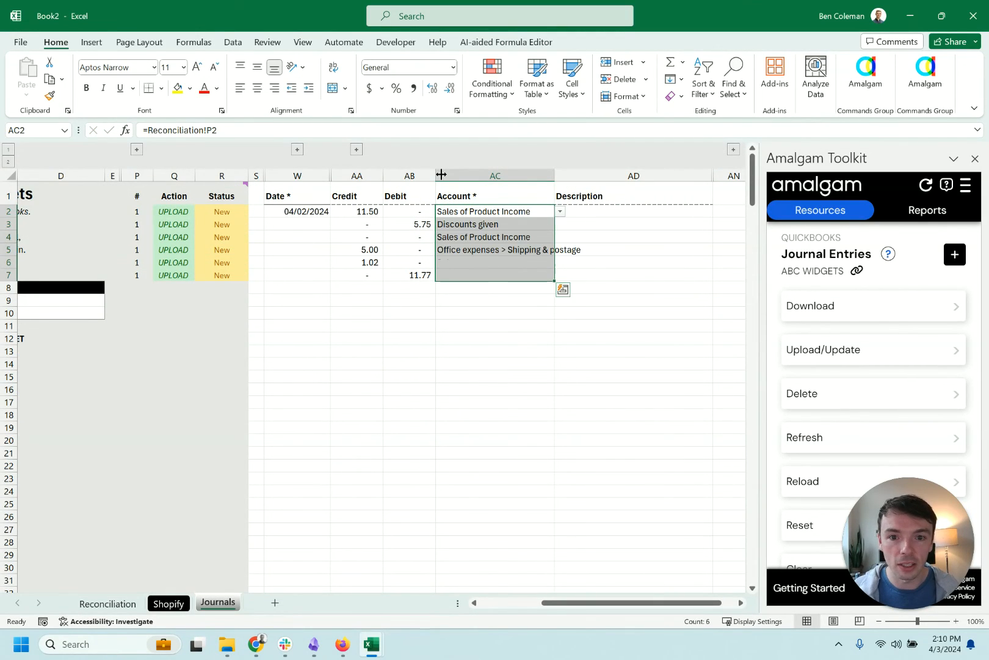
Link the first Description cell AD2 to Reconciliation!Q2 and fill the link down through AD7
key(Right)
text(=)
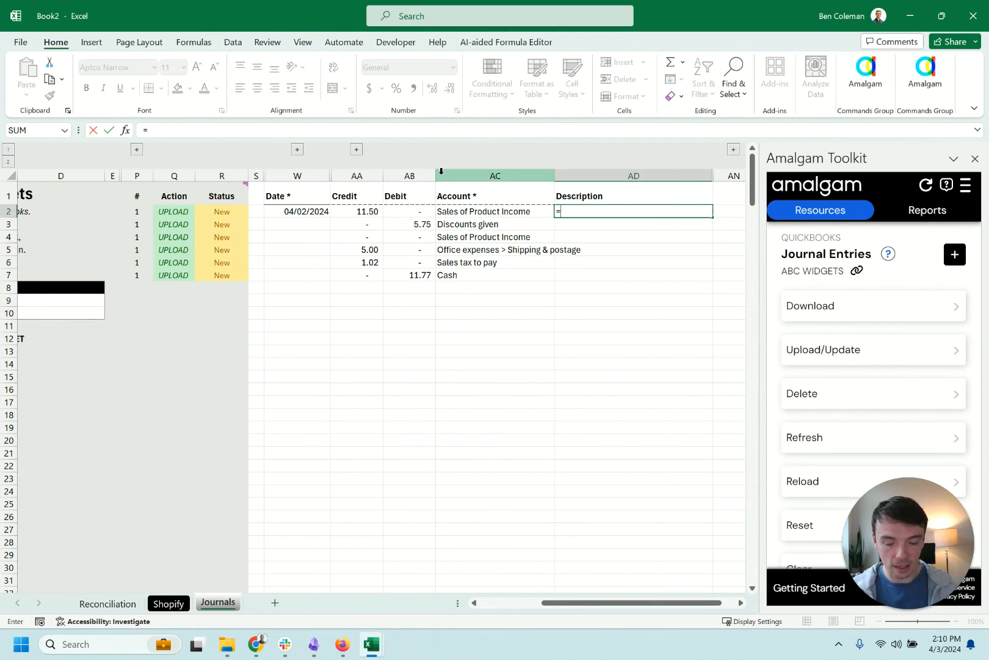
key(ctrl+Page_Up)
key(ctrl+Page_Up)
click(540, 176)
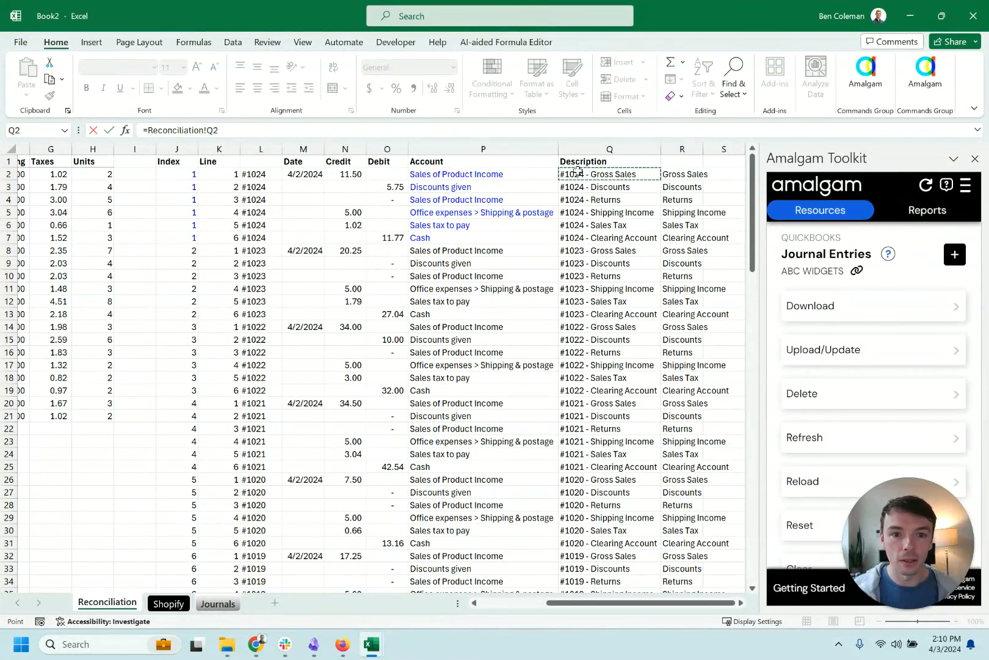
key(Return)
key(shift+Down)
key(shift+Down)
key(shift+Down)
key(shift+Down)
key(shift+Down)
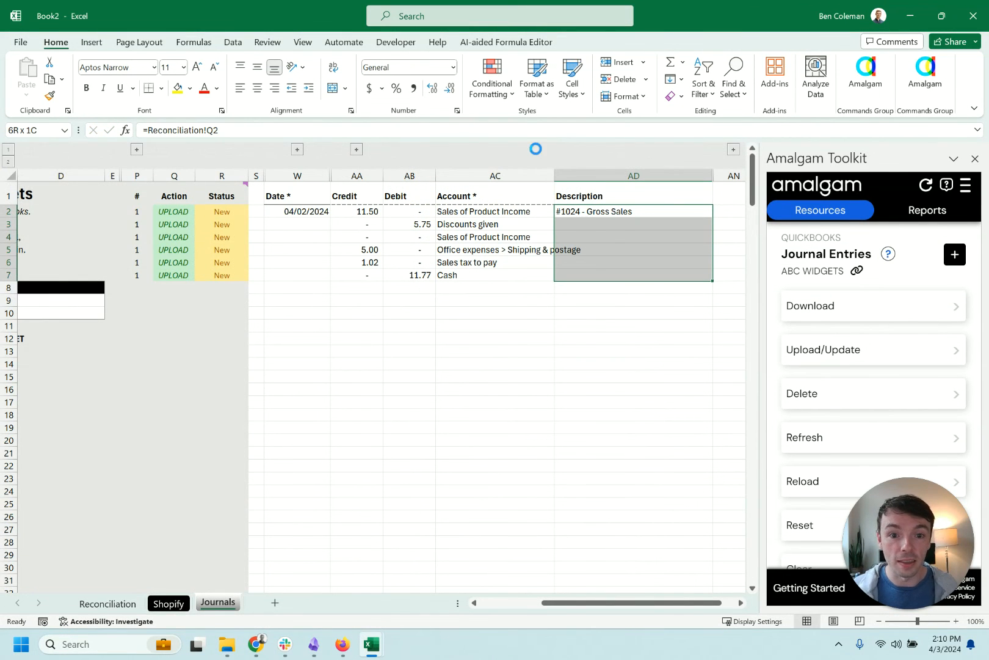
key(ctrl+d)
Enter the test text "Not an acc" in cell AO3, outside the journal table
click(498, 223)
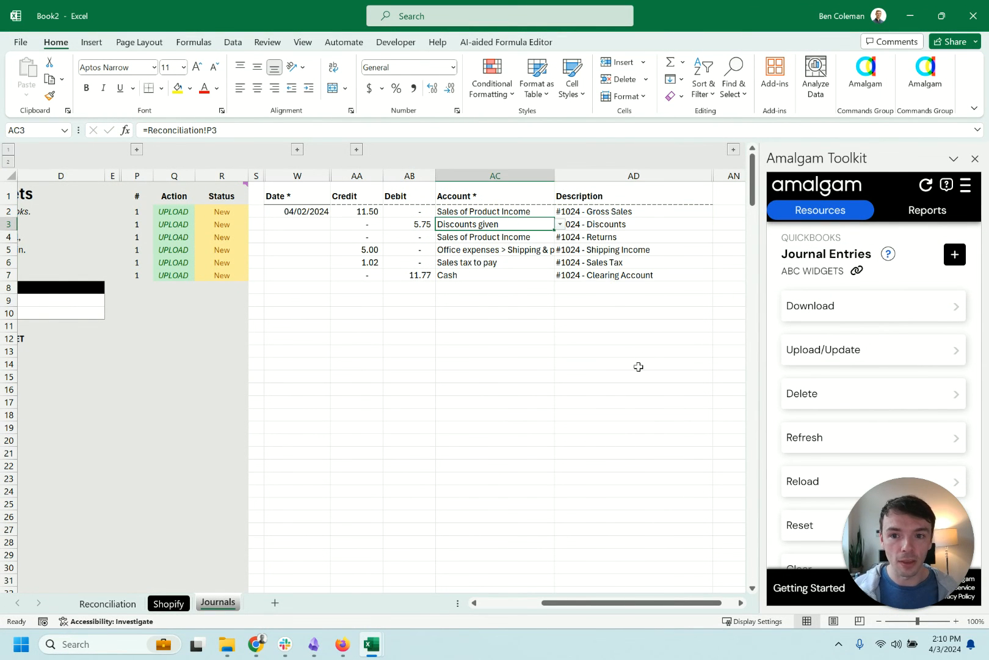
drag(625, 603, 639, 603)
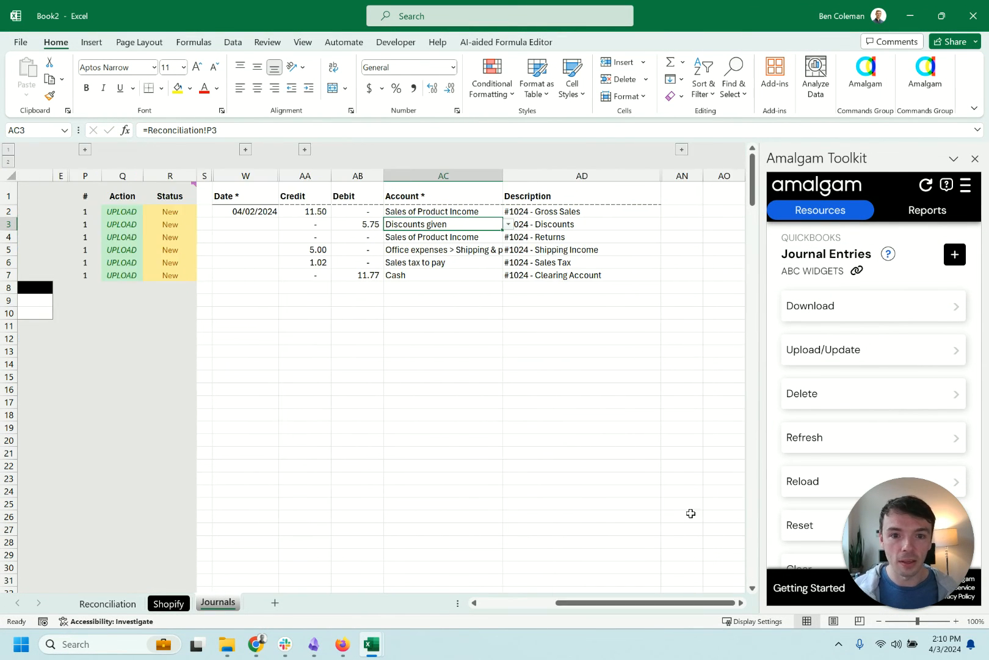
click(734, 222)
text(Not an acc)
key(Return)
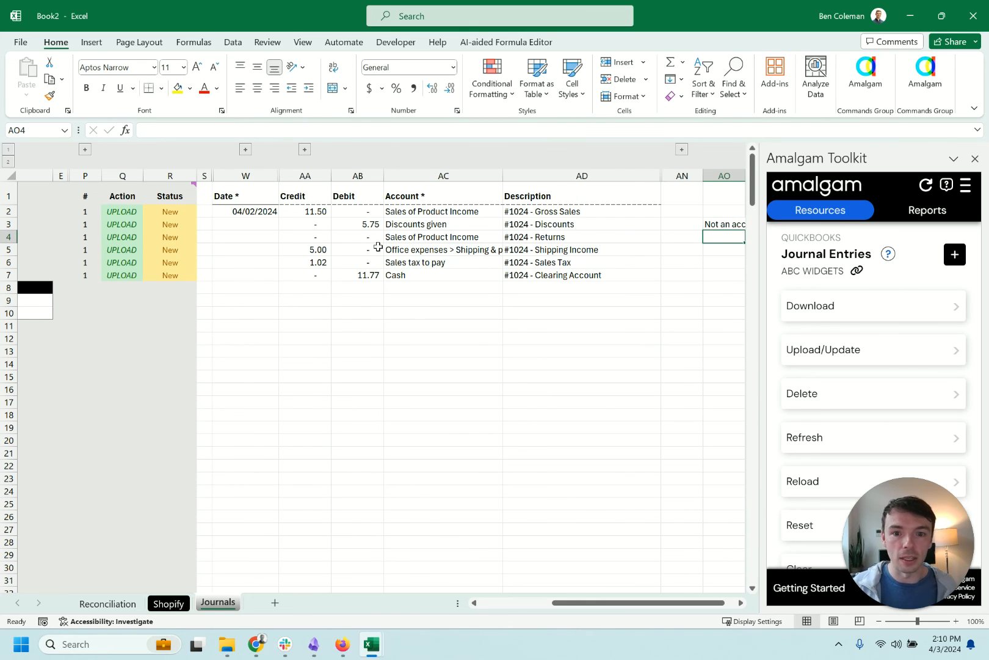
Try to link Account cell AC4 to the invalid account text in AO3, and clear AO3
click(413, 235)
text(=)
click(711, 224)
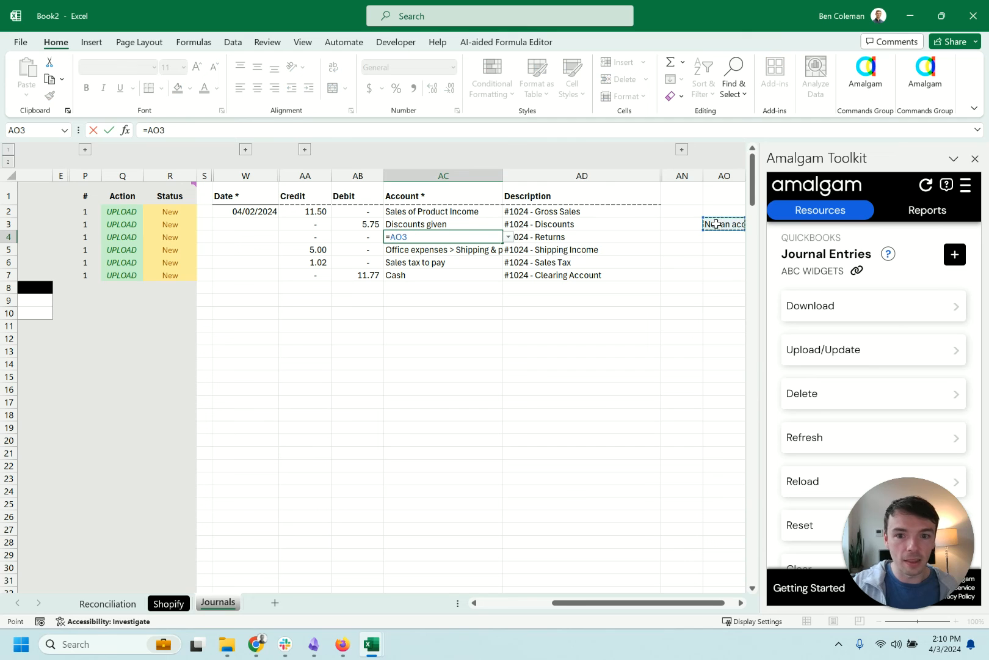
key(Return)
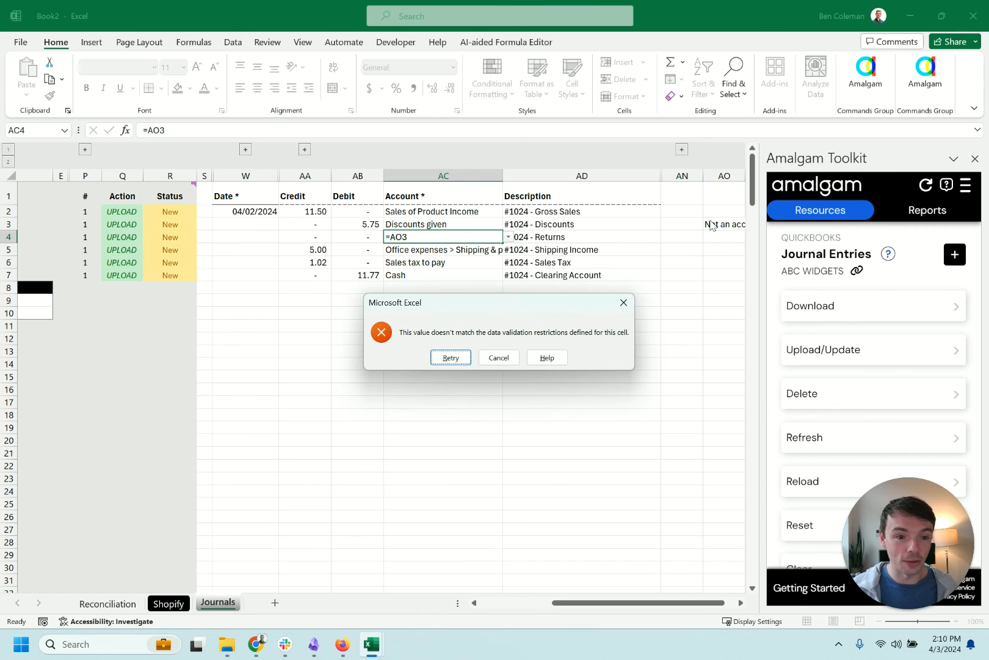
key(Escape)
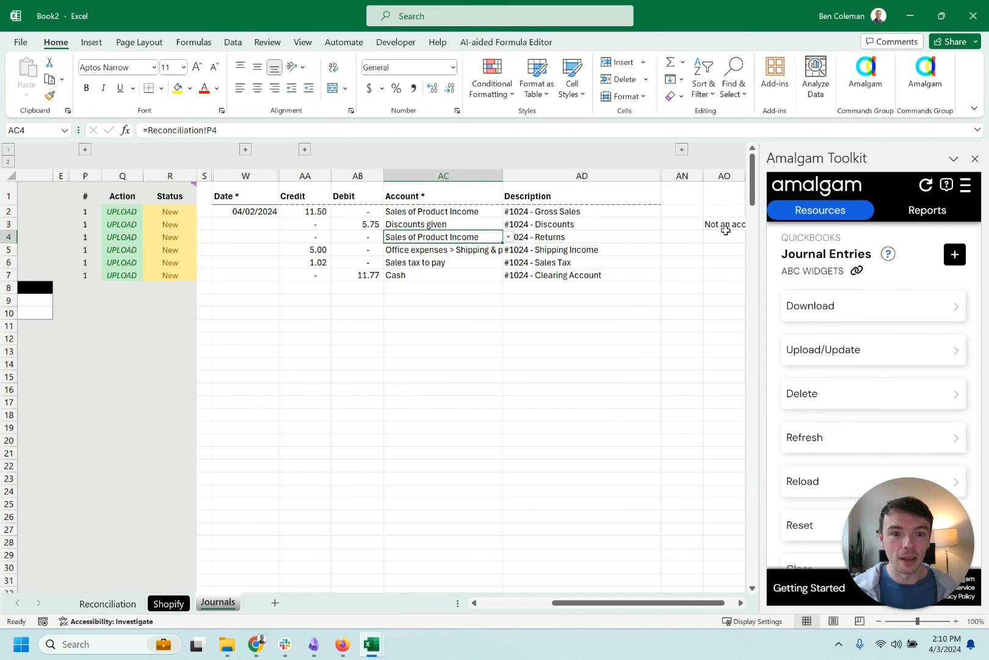
click(723, 227)
key(Delete)
Select the journal columns W to AD from row 2 and fill the row 2 links down through row 25
key(Left)
key(Left)
key(Left)
key(Down)
key(Left)
key(Down)
key(Left)
key(Left)
key(Up)
key(Up)
key(Up)
key(shift+Down)
key(shift+Right)
key(shift+Right)
key(shift+Right)
key(shift+Right)
key(shift+Right)
key(shift+Down)
key(shift+Down)
key(shift+Down)
key(shift+Down)
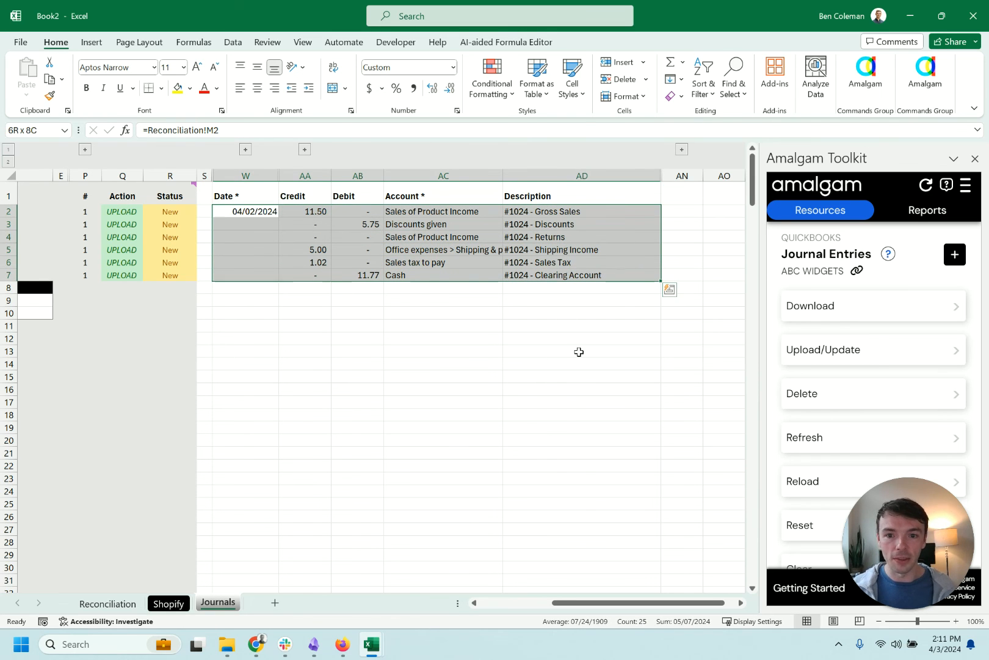
shift+click(597, 505)
key(ctrl+d)
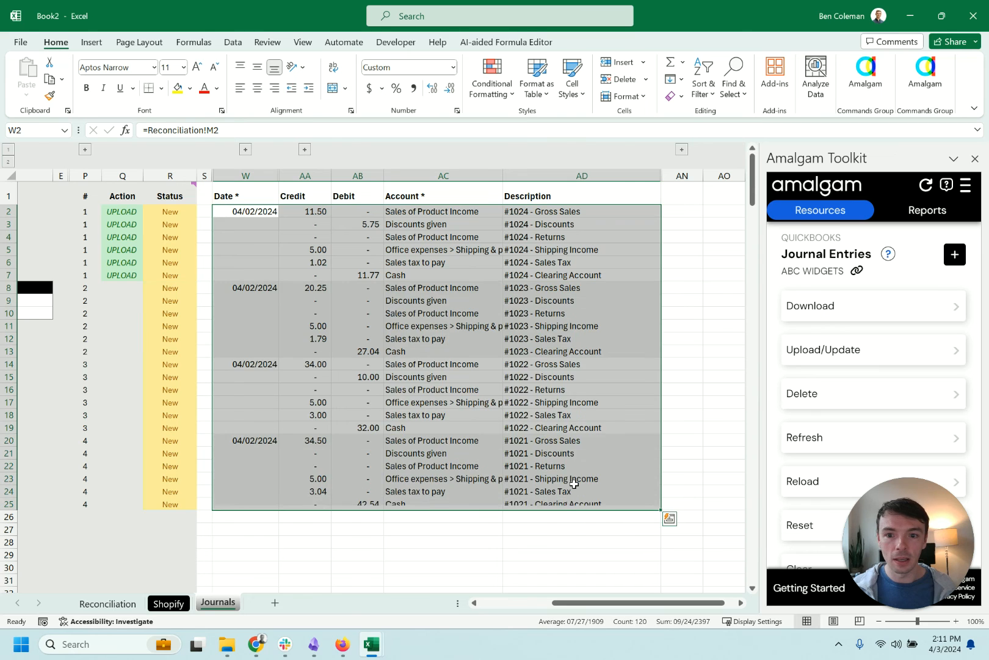
Extend the selection from W2 in stages to row 126 and fill the journal links down to cover all orders
scroll(583, 482, down, 14)
shift+click(582, 490)
key(ctrl+d)
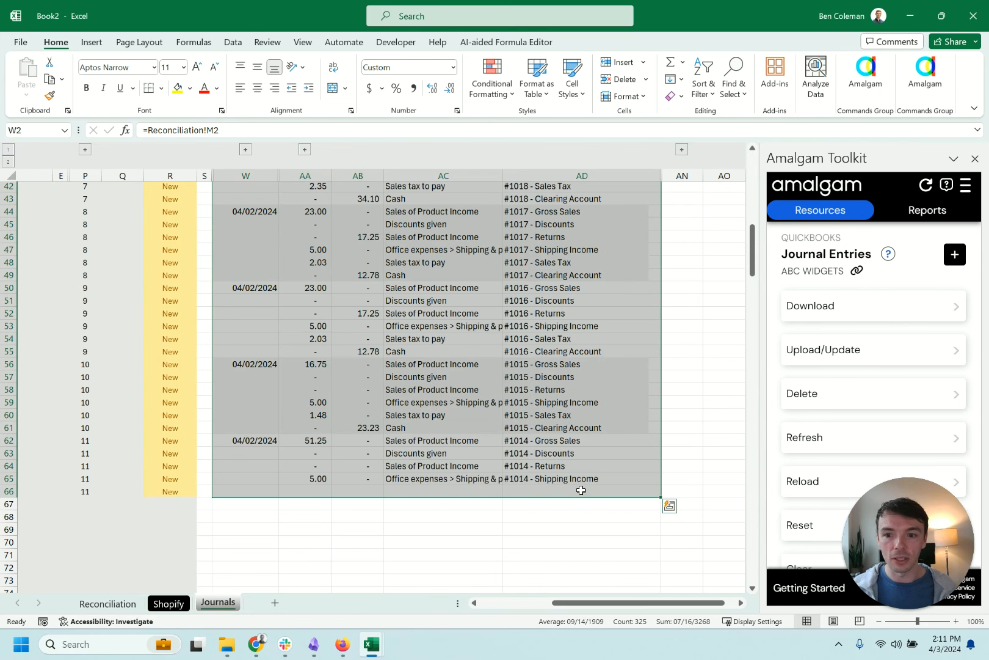
scroll(578, 486, down, 14)
shift+click(578, 486)
key(ctrl+d)
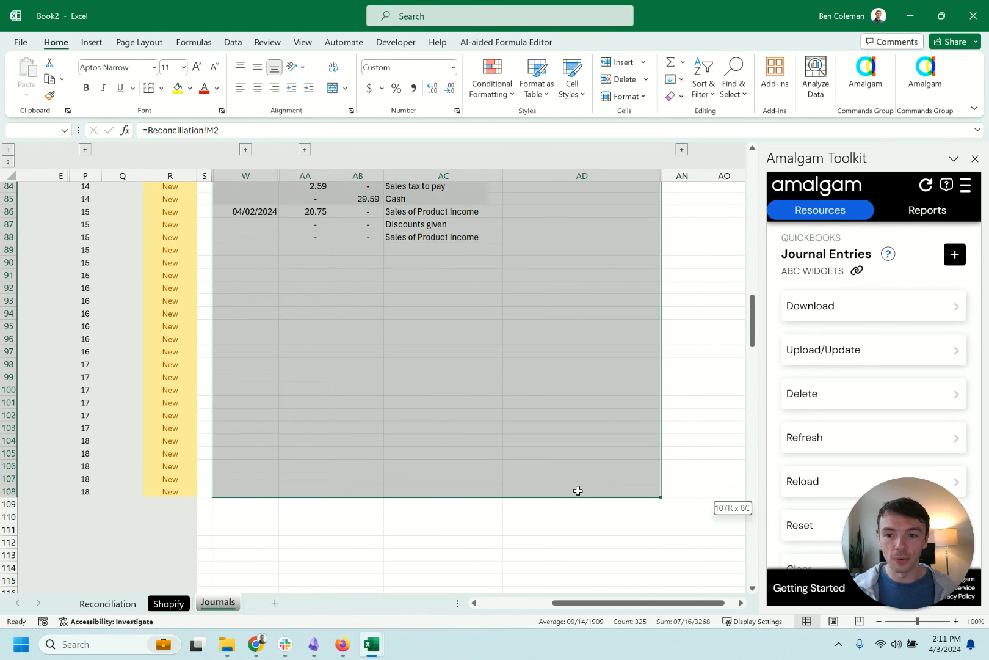
scroll(576, 487, down, 6)
shift+click(576, 487)
key(ctrl+d)
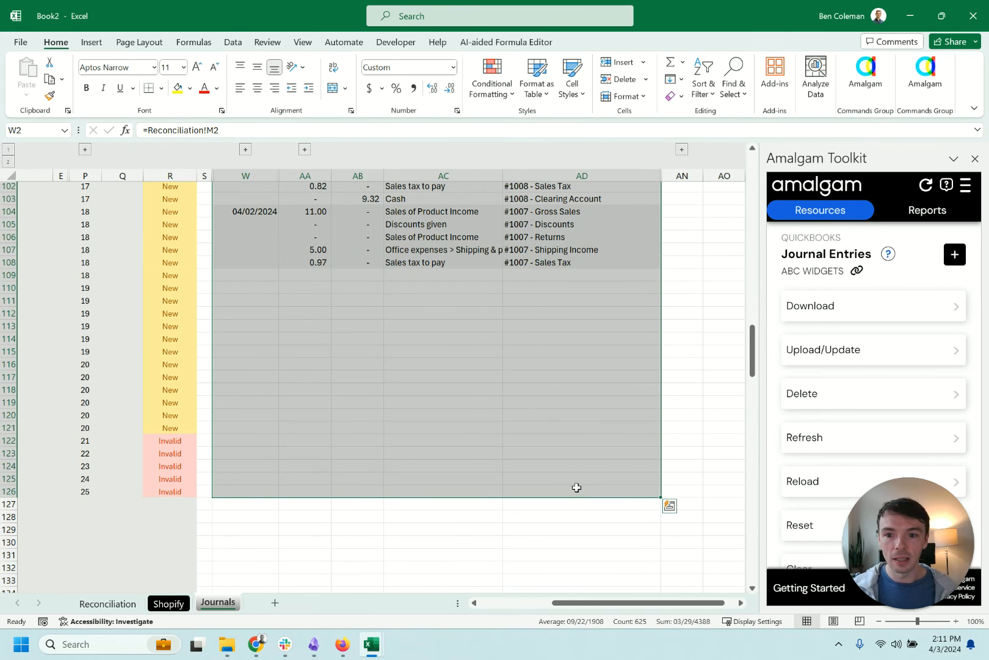
Clear the invalid rows 122 to 126 beneath the last order's journal in the Journals sheet
scroll(435, 464, up, 6)
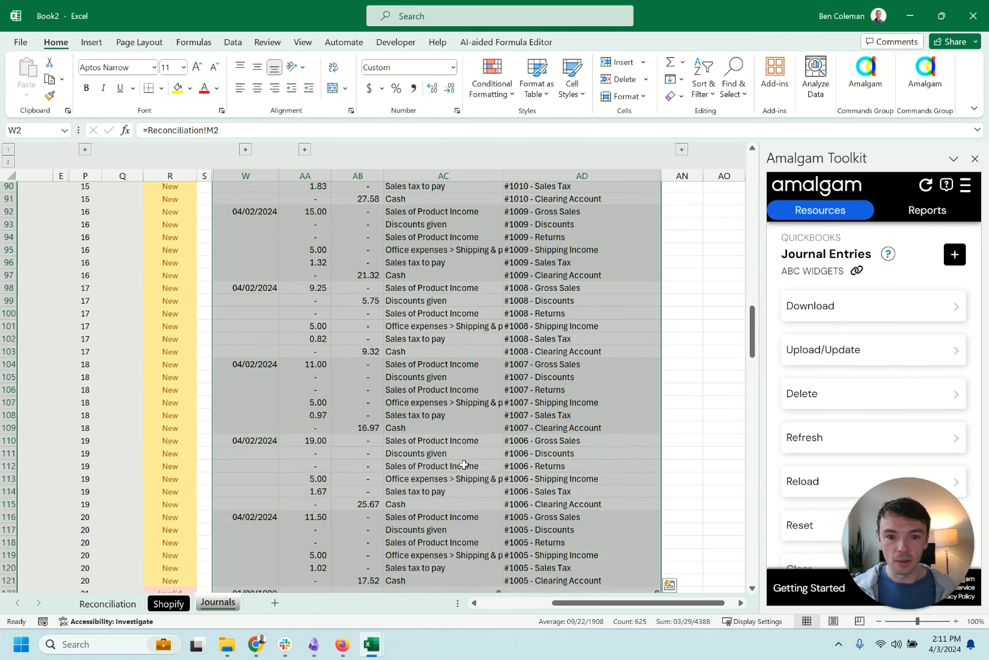
scroll(329, 441, down, 11)
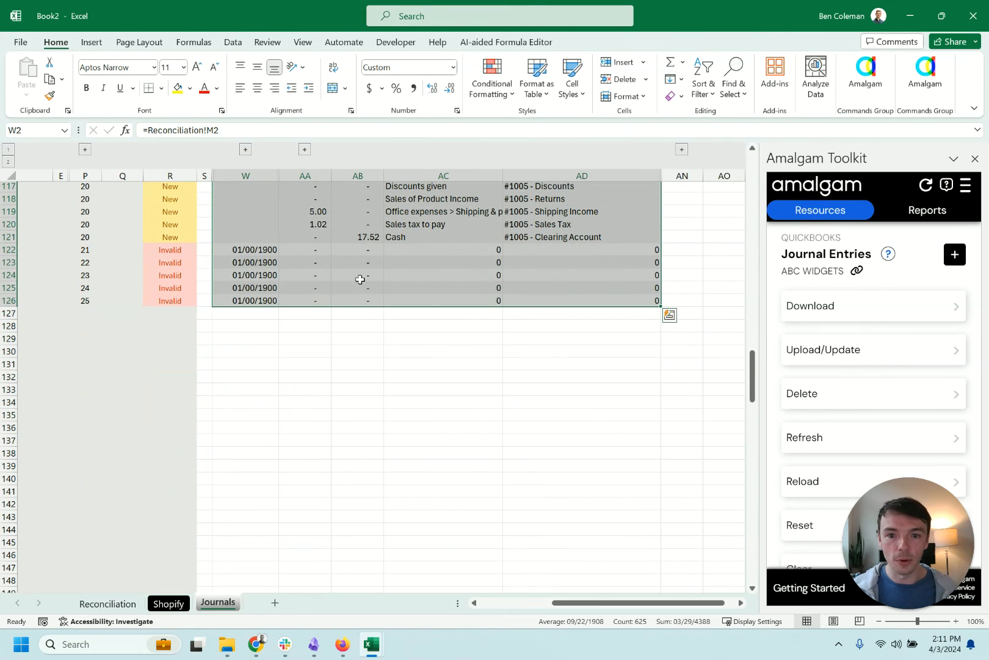
scroll(360, 276, up, 3)
click(20, 366)
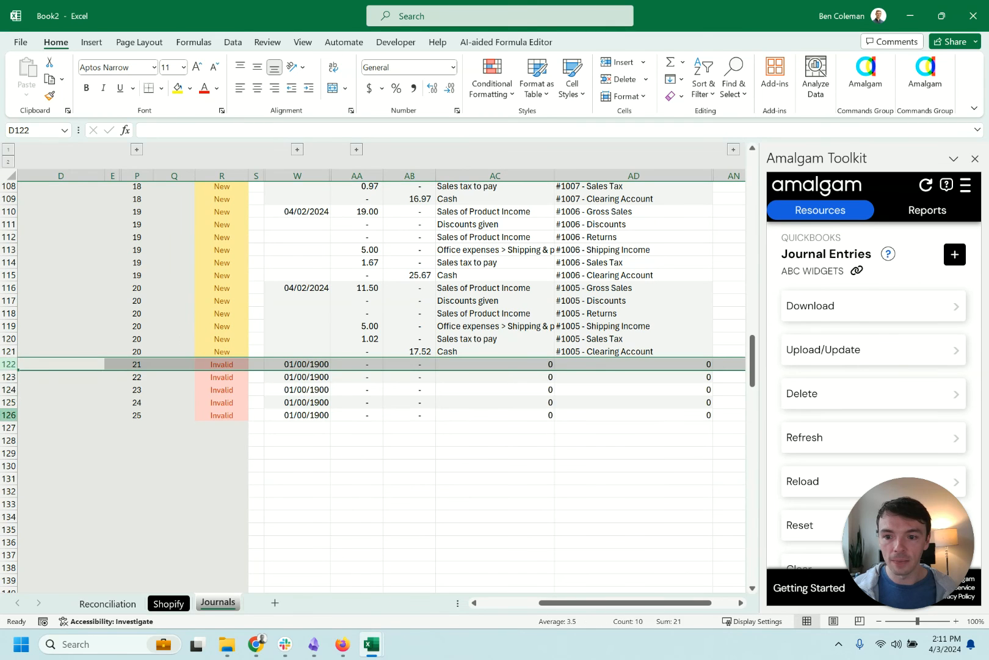
shift+click(9, 415)
key(Delete)
key(Right)
key(Right)
key(Right)
key(Right)
key(Right)
key(Right)
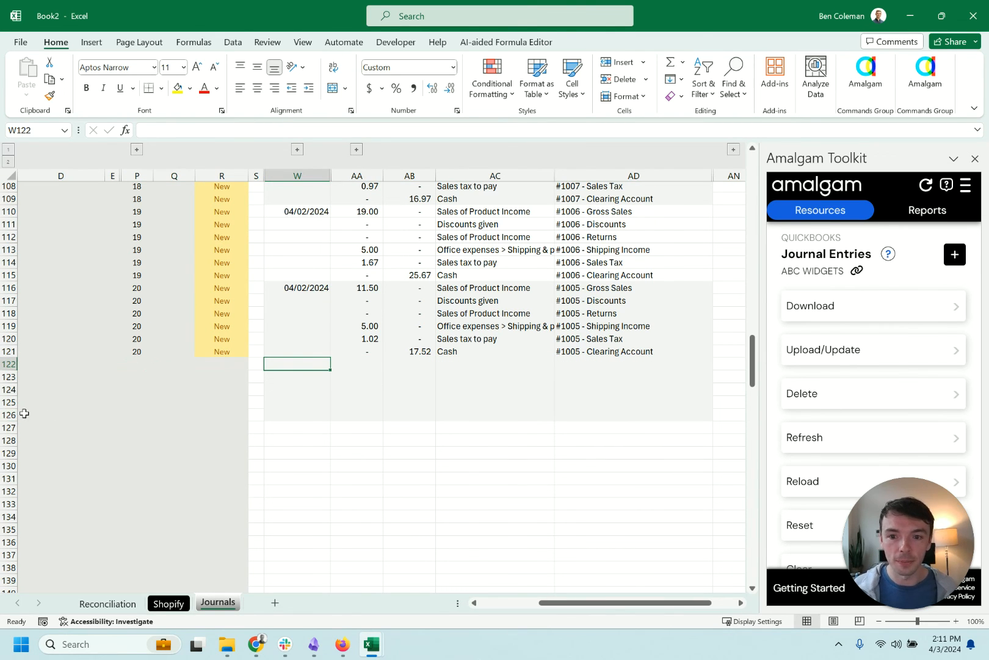
Review the linked journal dates, credits and descriptions from row 2 down through order #1020
scroll(358, 452, up, 20)
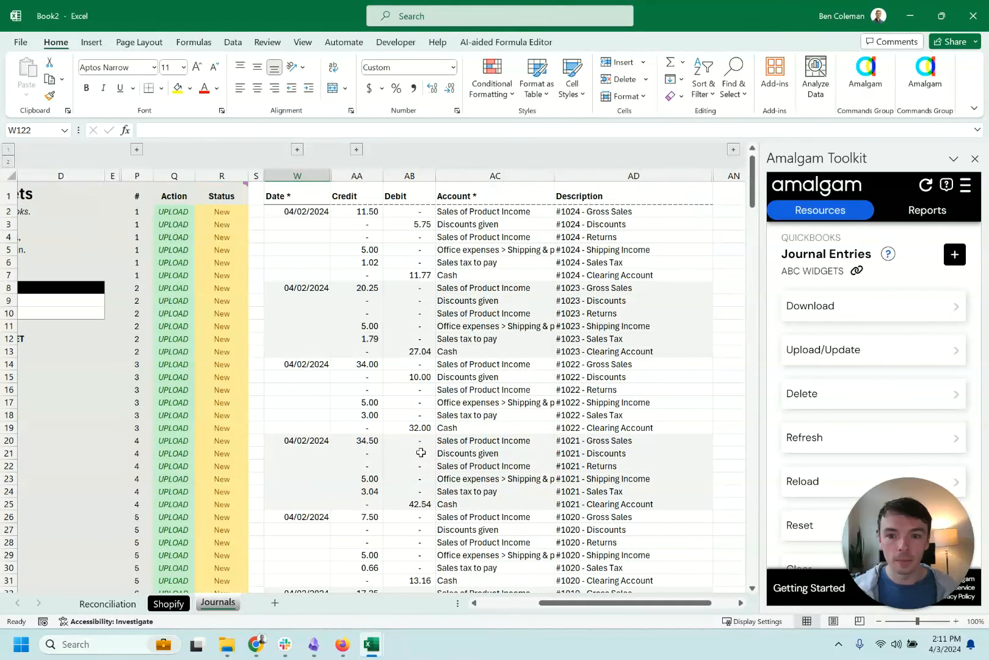
click(290, 214)
click(355, 249)
scroll(549, 257, down, 6)
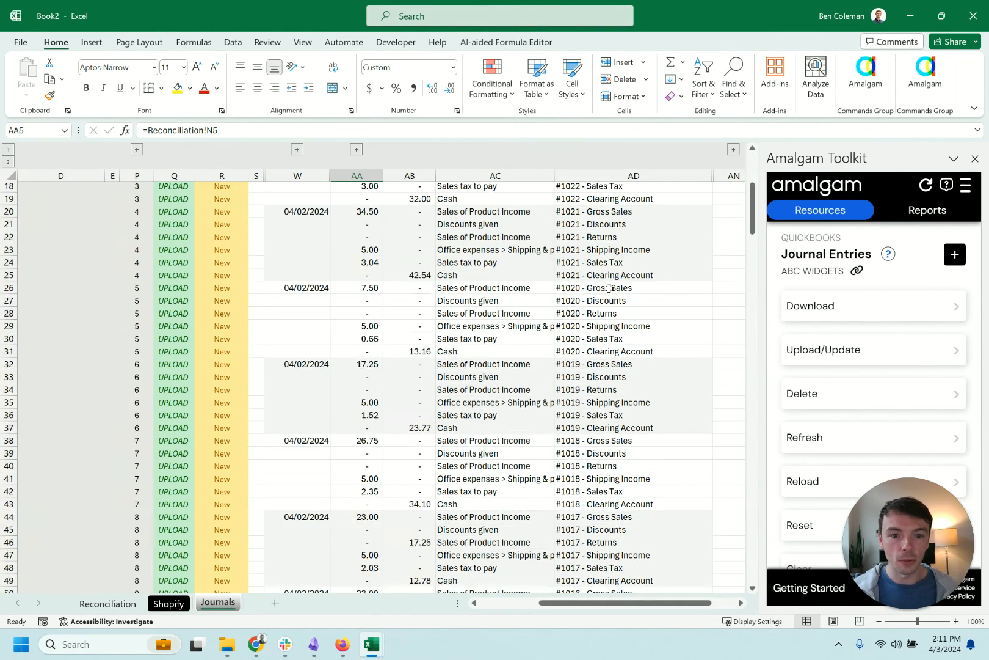
click(599, 276)
key(Down)
key(Down)
key(Down)
key(Down)
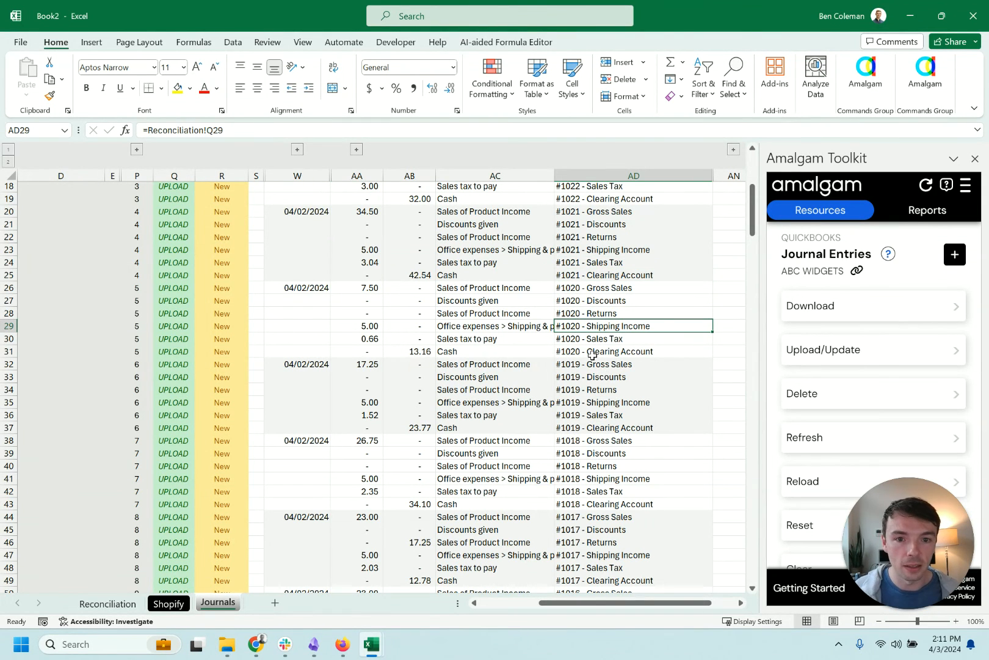
Fill the UPLOAD action down column Q from row 66 to row 121, covering the remaining journal lines
scroll(592, 354, down, 15)
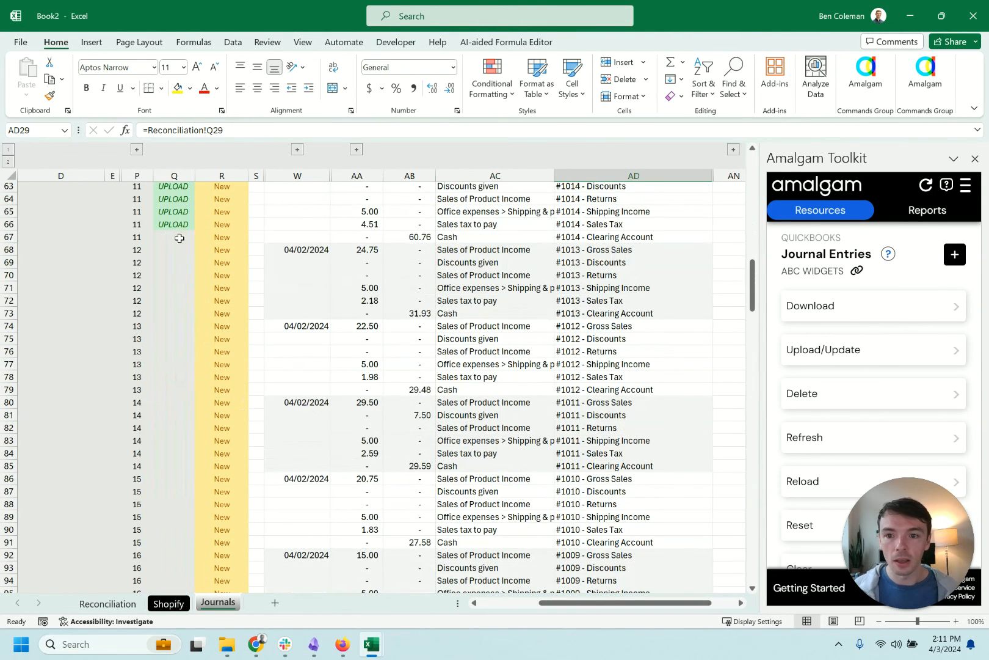
click(180, 227)
scroll(174, 428, down, 7)
scroll(180, 531, up, 11)
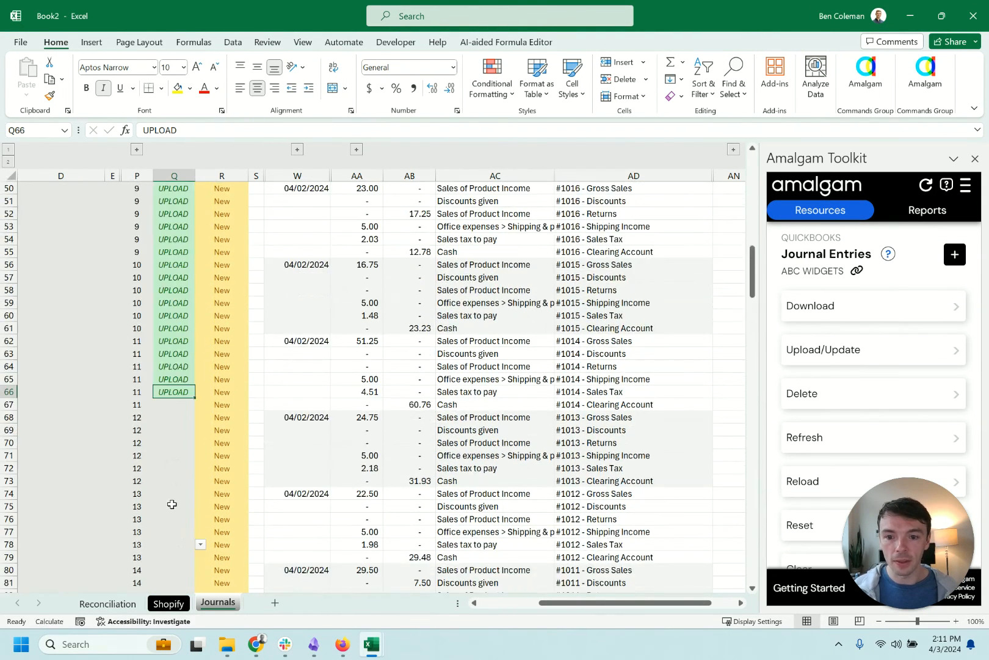
scroll(171, 500, down, 9)
scroll(171, 497, down, 6)
shift+click(167, 519)
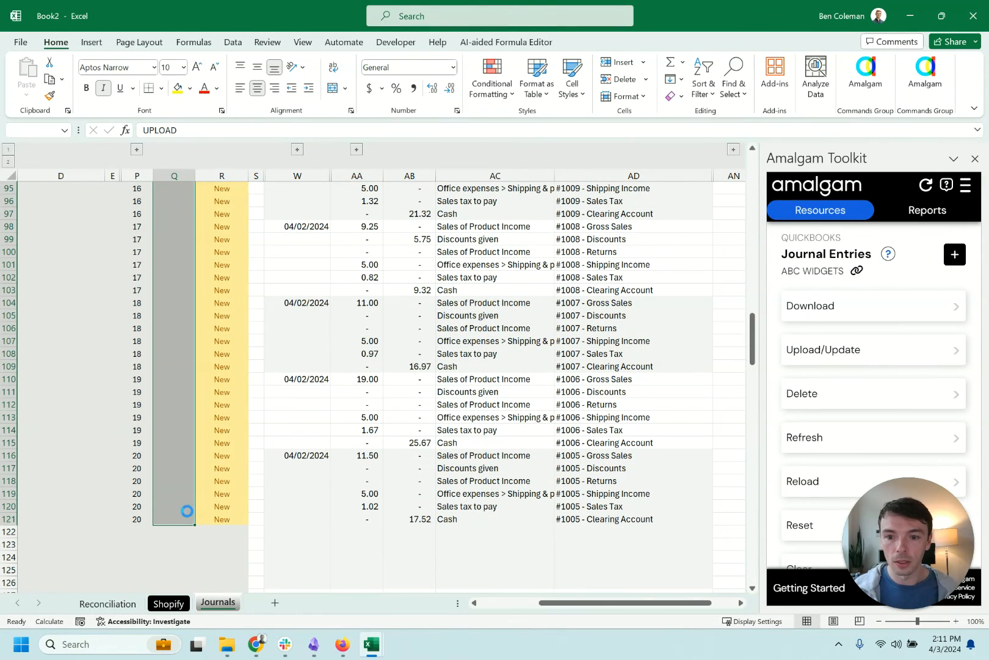
key(ctrl+d)
scroll(430, 413, up, 20)
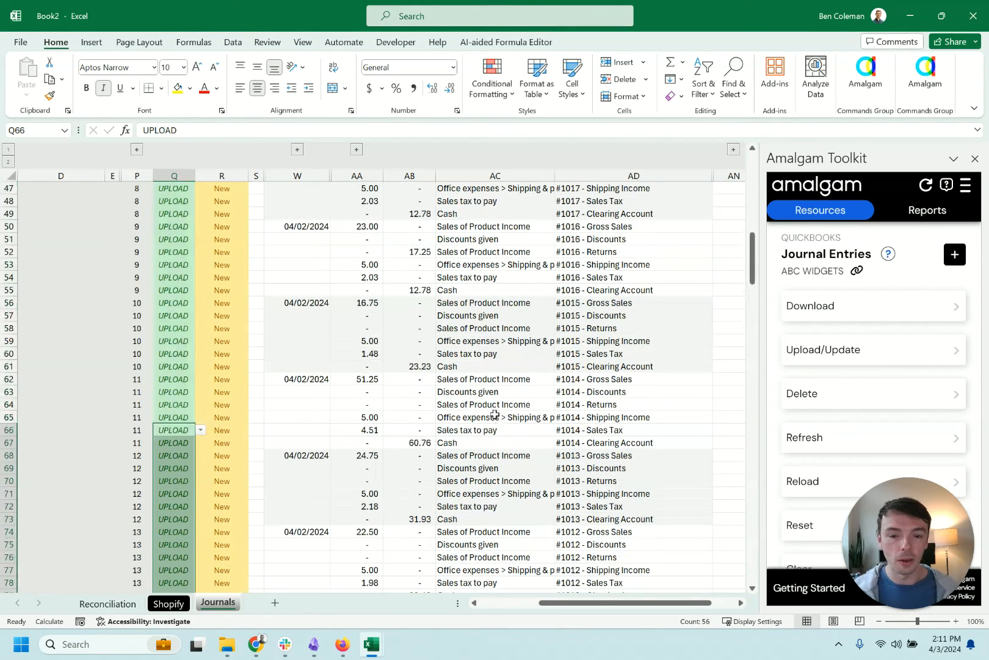
Set the action of the first journal entry in cell Q2 to DELETE
scroll(482, 400, up, 2)
click(165, 210)
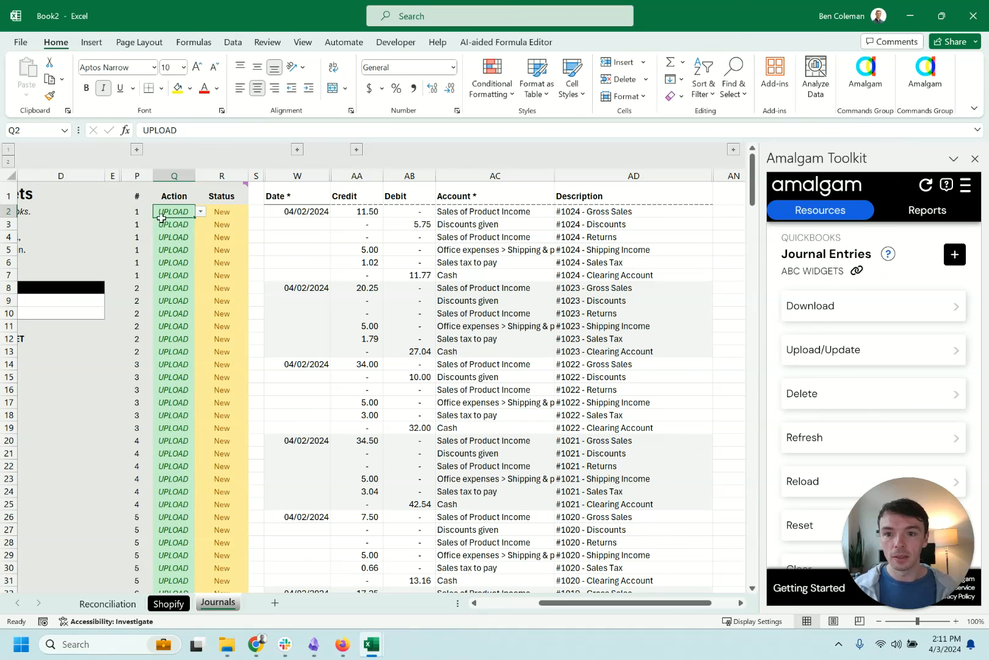
click(200, 212)
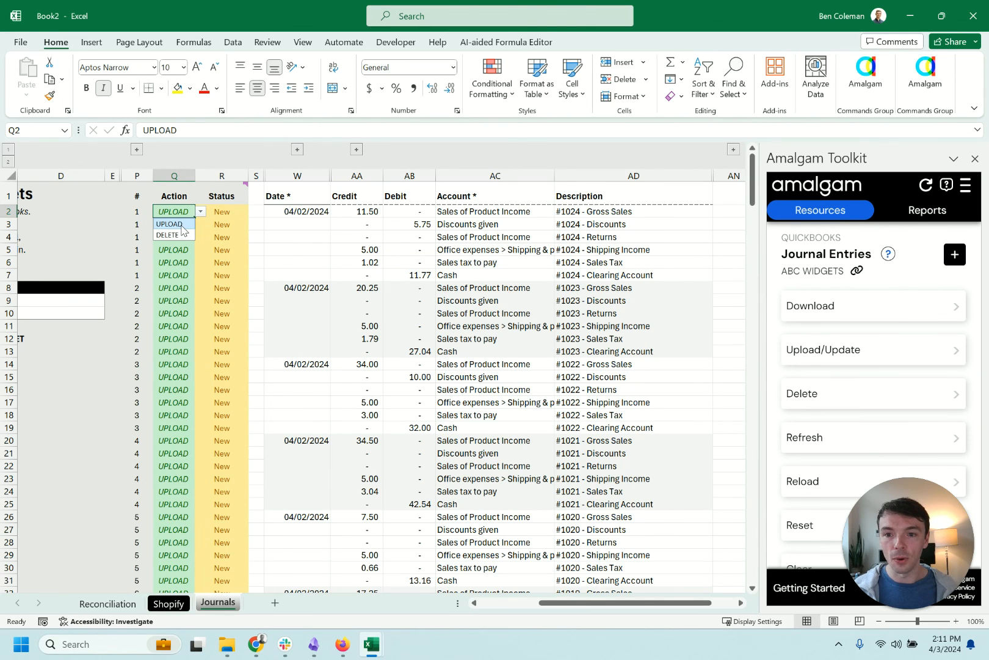
click(169, 235)
click(217, 237)
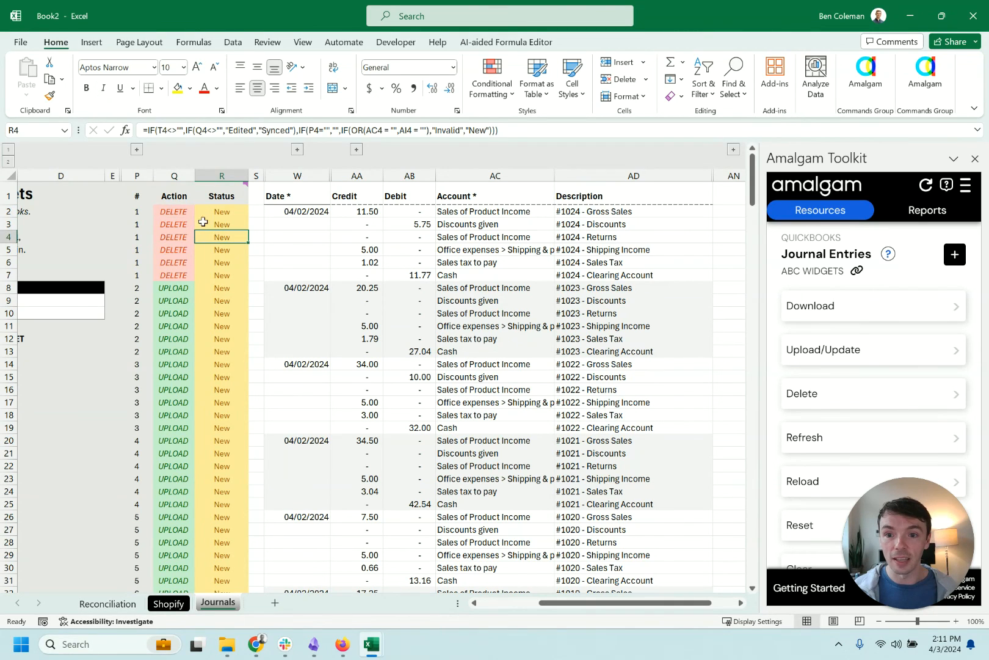
Set the first journal entry's action in Q2 to UPLOAD and upload all marked journal entries to QuickBooks
click(177, 214)
click(200, 211)
click(169, 224)
click(244, 250)
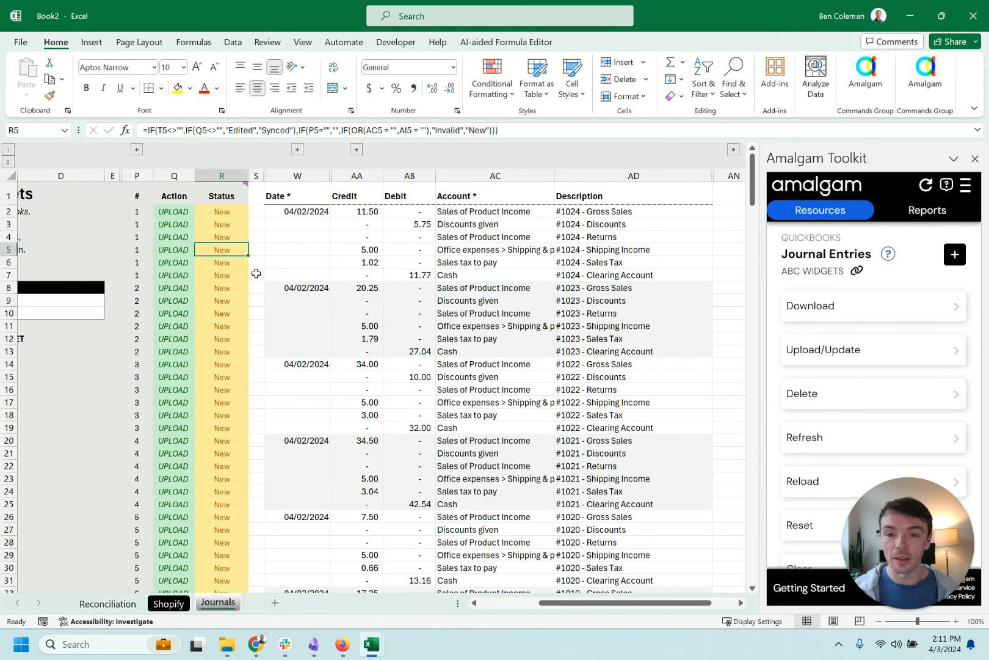
click(837, 360)
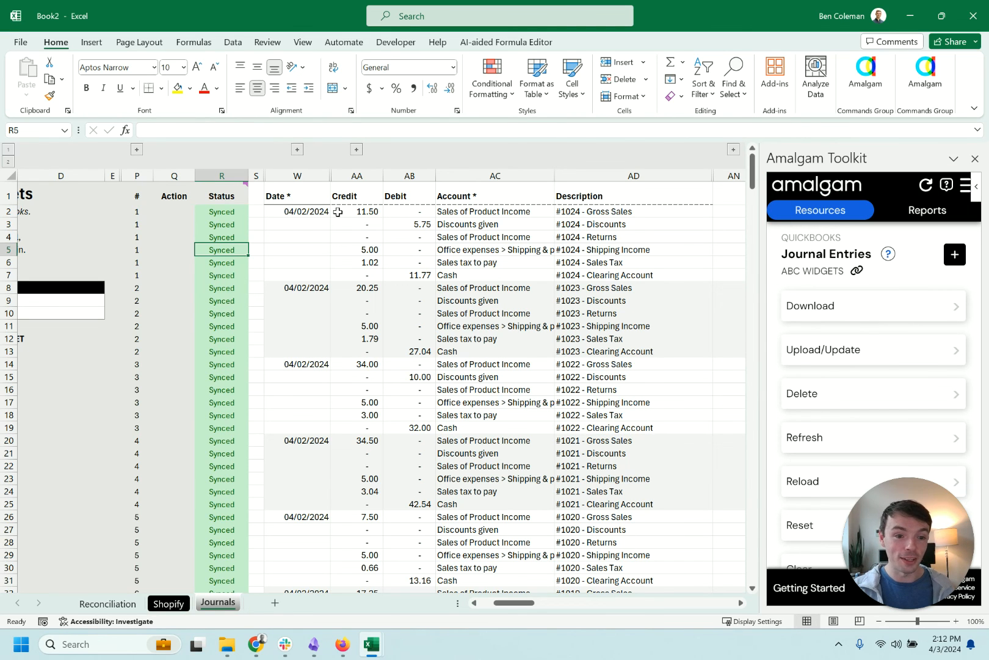
Check the shipping account in cell P5 of the Reconciliation sheet and return to the Journals sheet
click(108, 604)
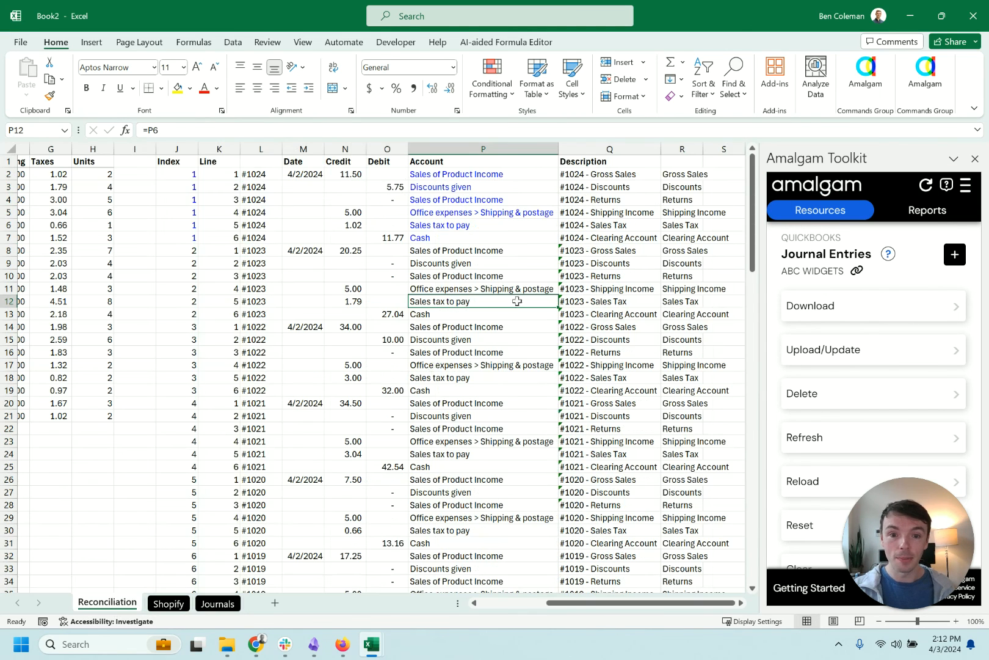
click(447, 214)
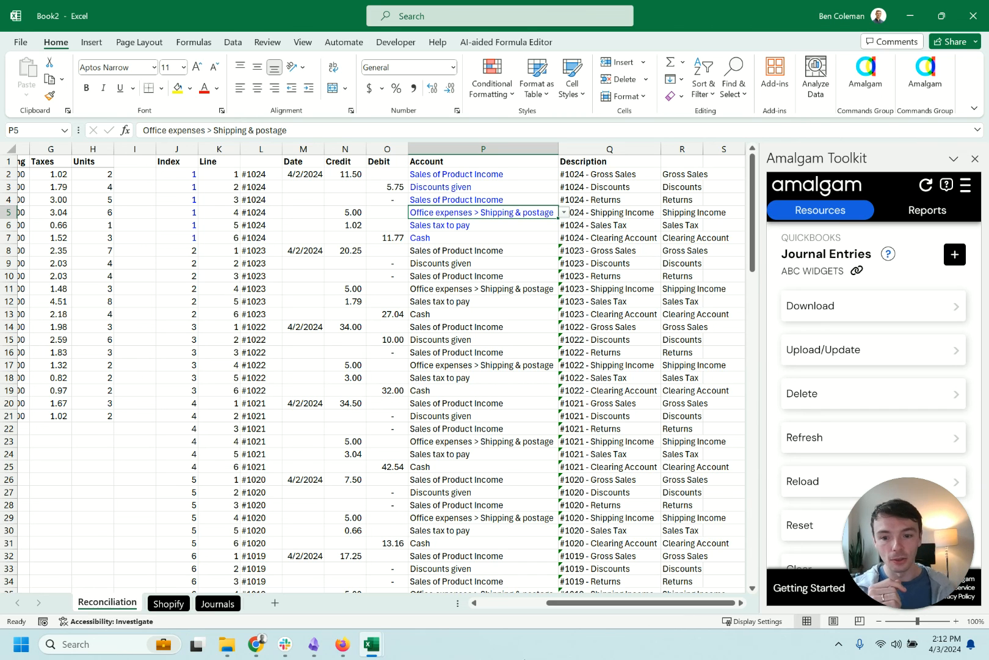
click(210, 606)
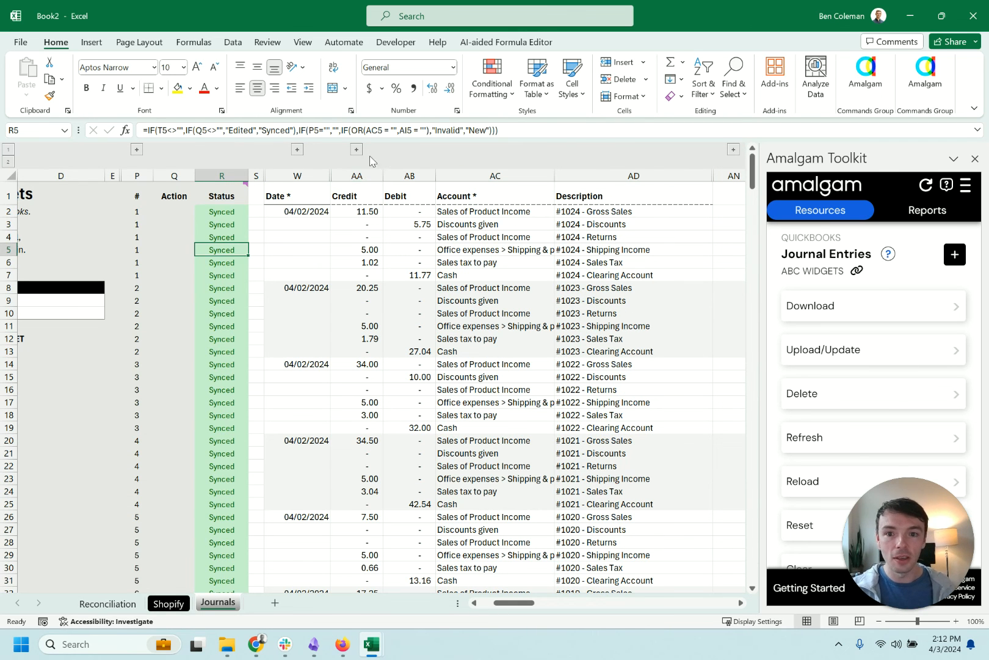
Expand the hidden columns after Description and view the Class options for the first journal line
click(357, 149)
click(637, 150)
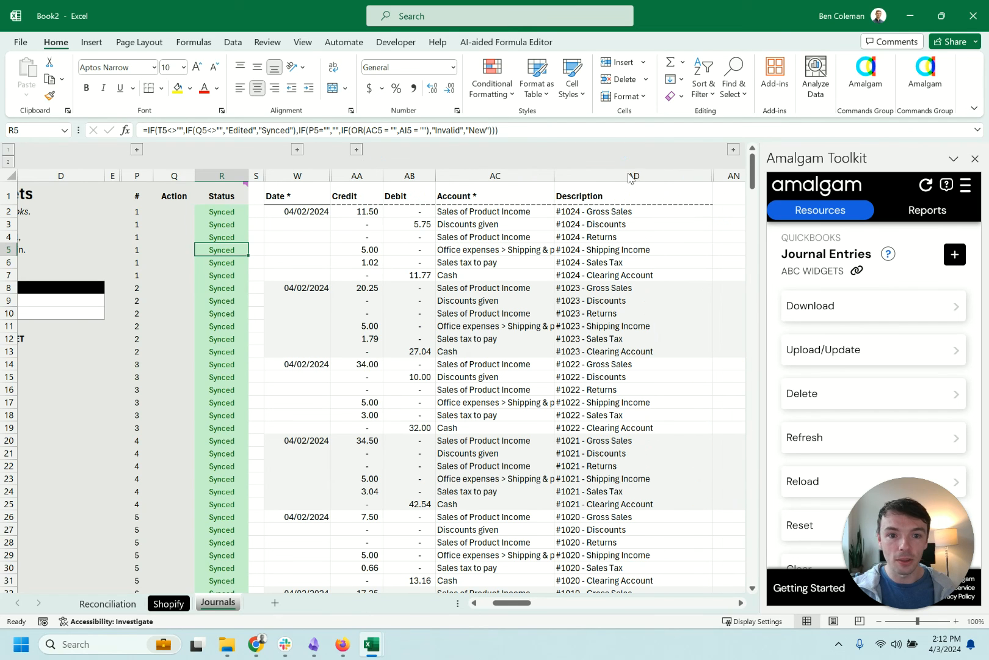
click(733, 150)
mouse_move(553, 603)
mouse_down()
mouse_move(501, 604)
mouse_move(537, 603)
mouse_up()
click(581, 210)
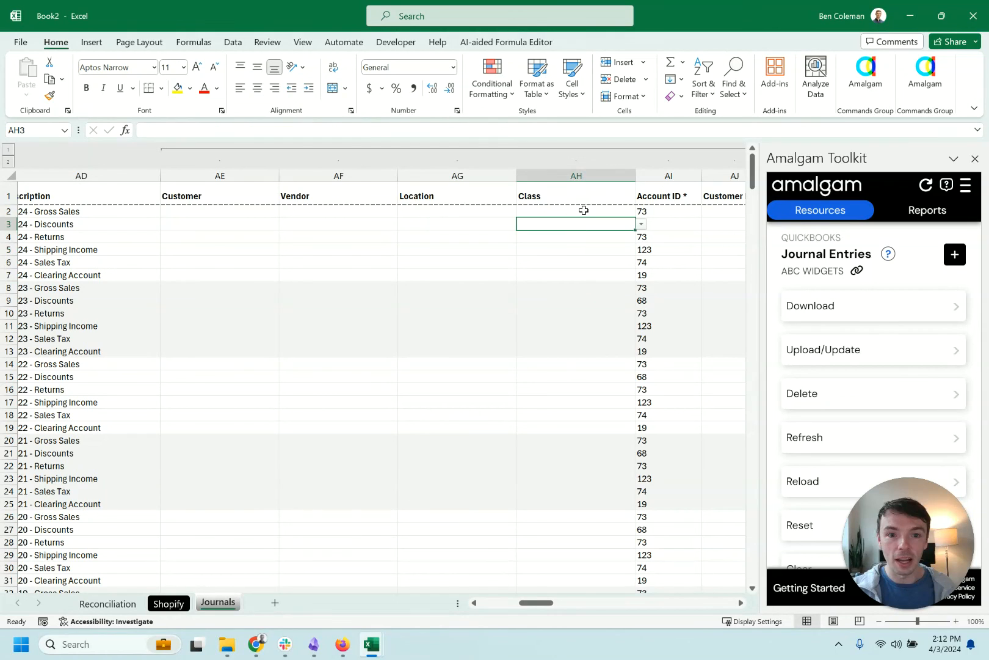
click(641, 213)
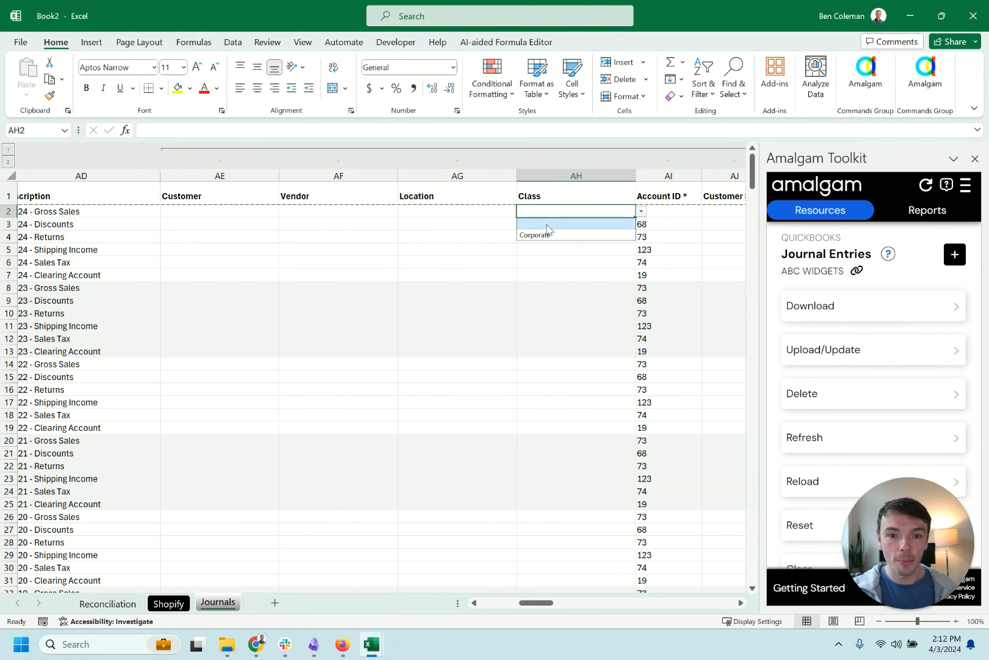
click(486, 243)
View the Customer options for the first journal line and collapse the extra columns after Description
click(488, 212)
click(282, 213)
click(277, 217)
click(285, 211)
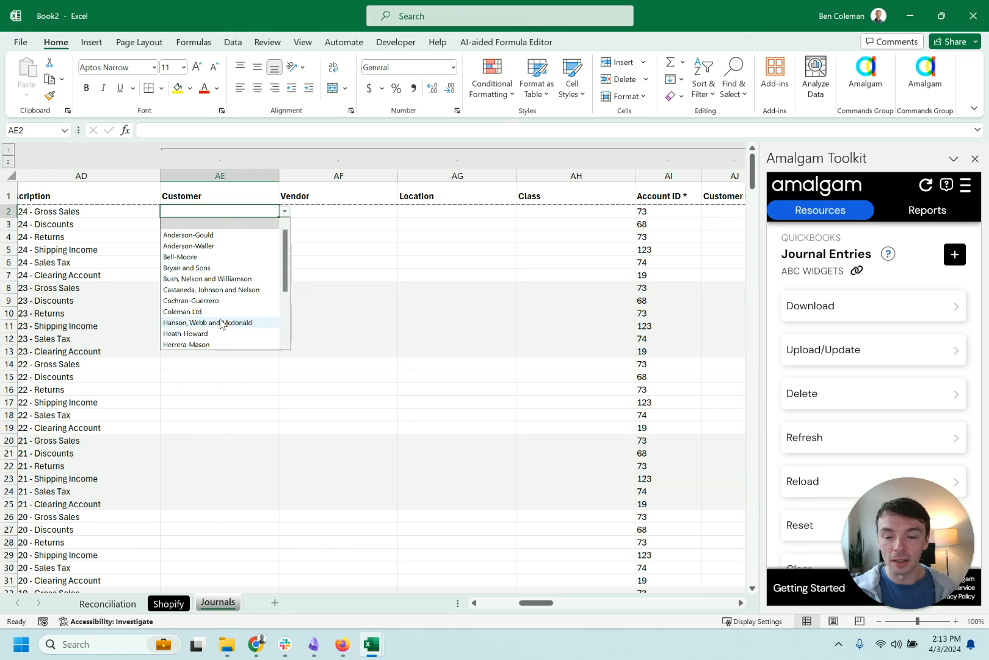
click(344, 213)
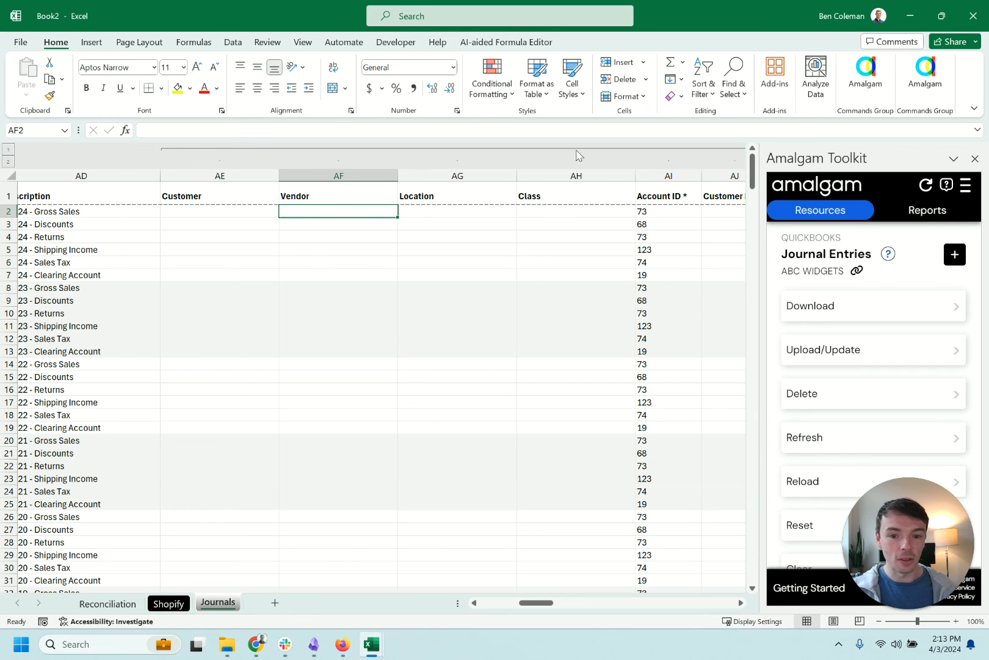
click(555, 152)
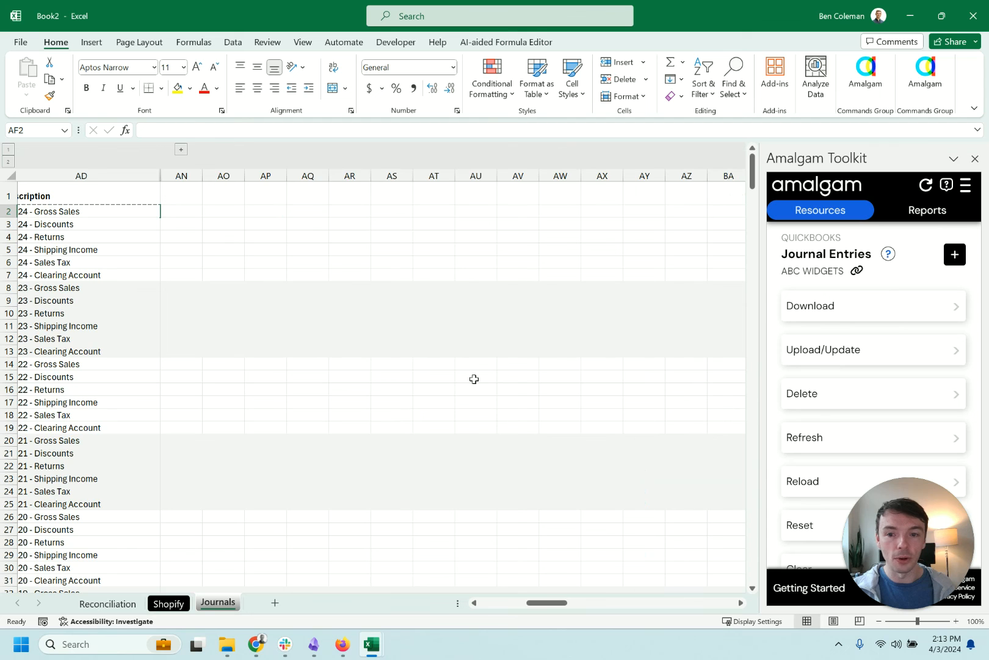
drag(522, 605, 489, 567)
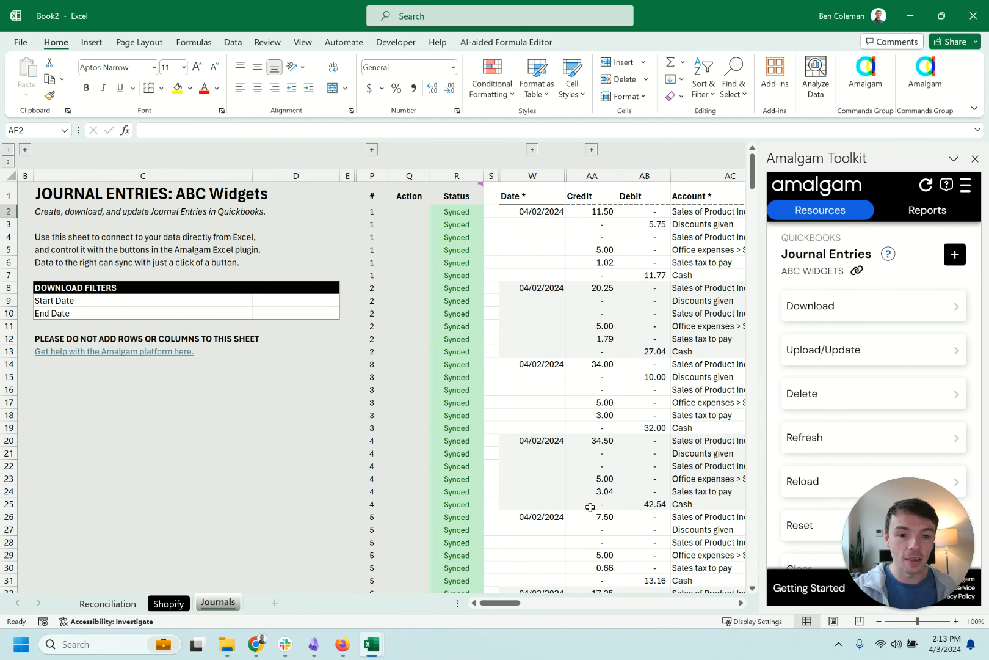
drag(513, 605, 530, 609)
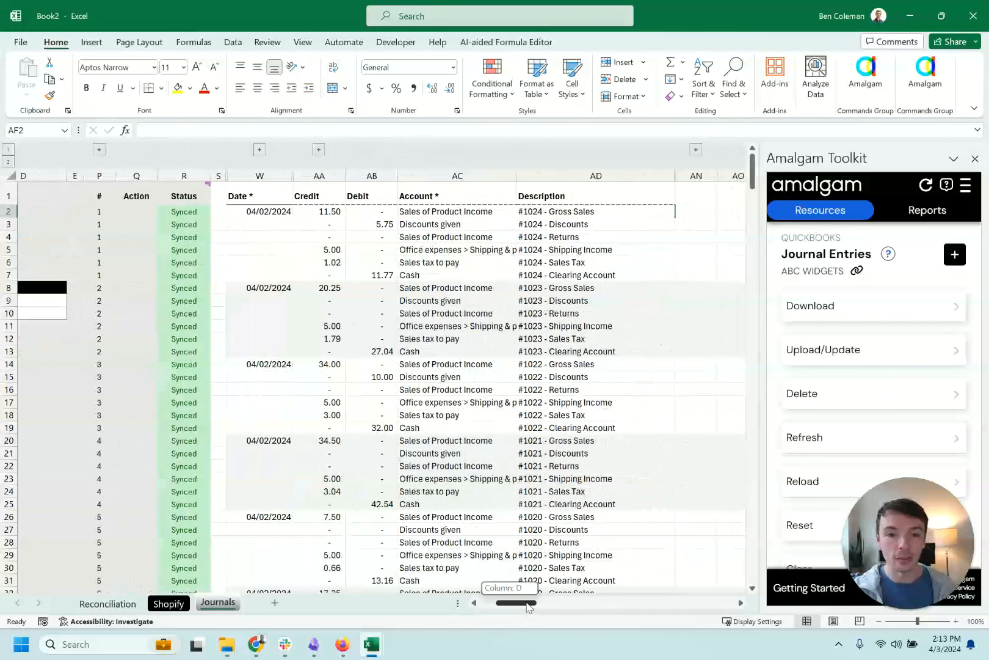
click(537, 339)
click(537, 376)
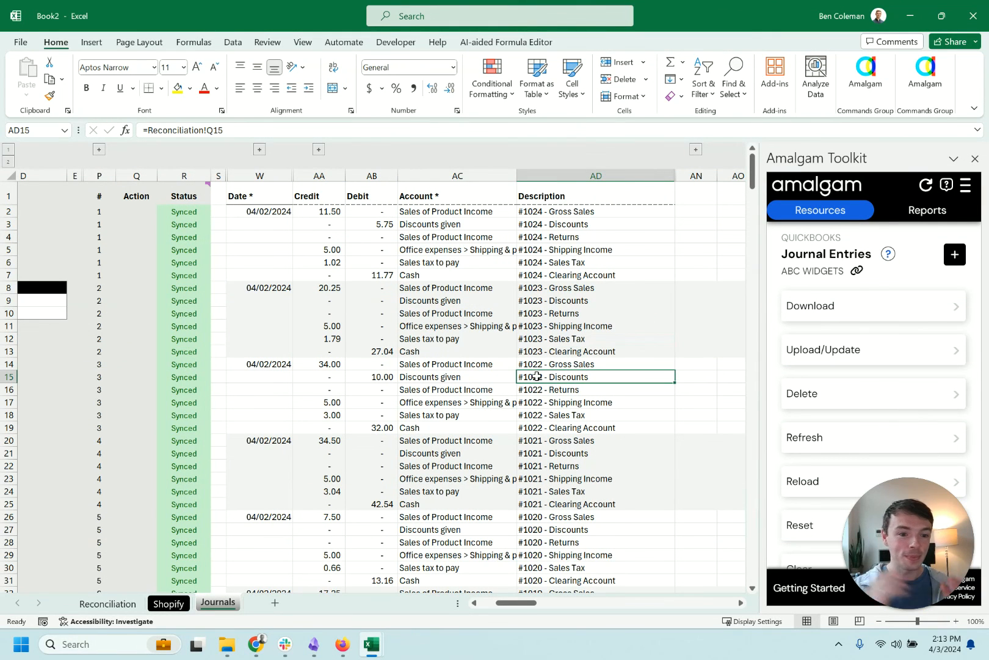